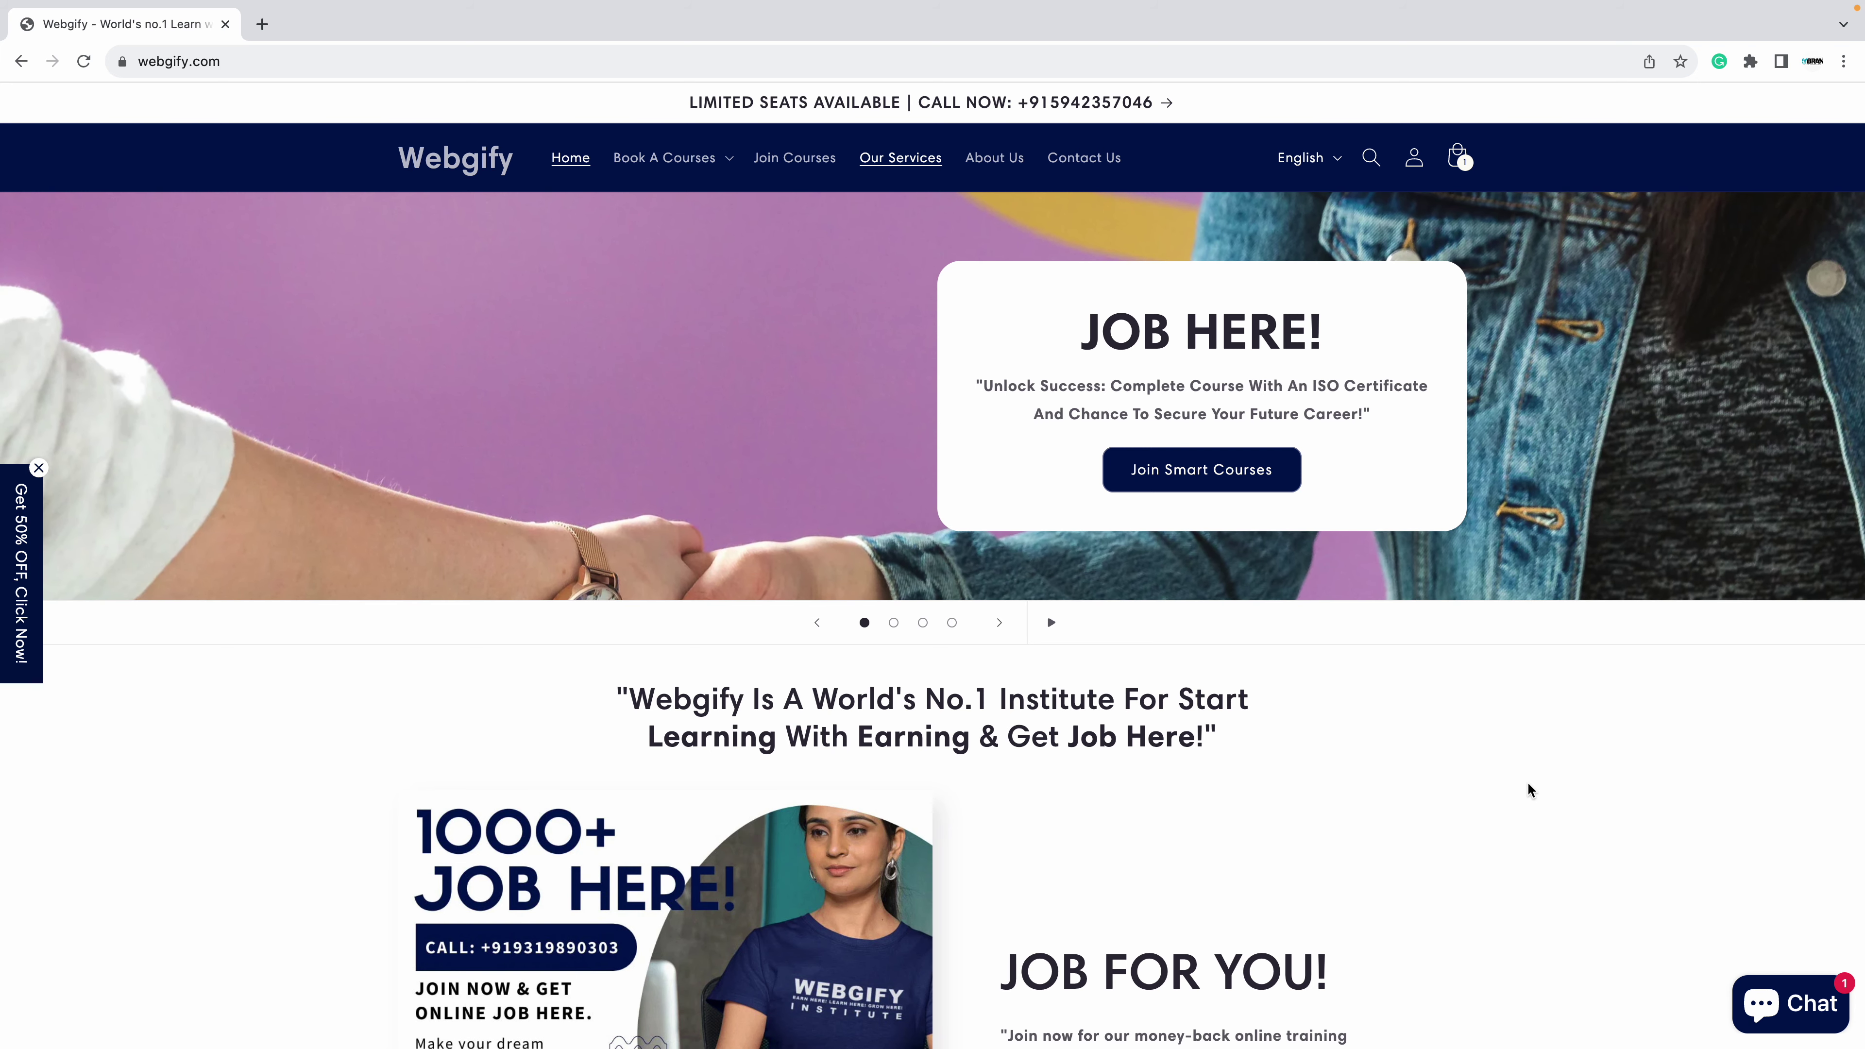
- Switch from the Webgify page in Chrome to the blank Untitled-1 Photoshop document
key("ctrl+Left")
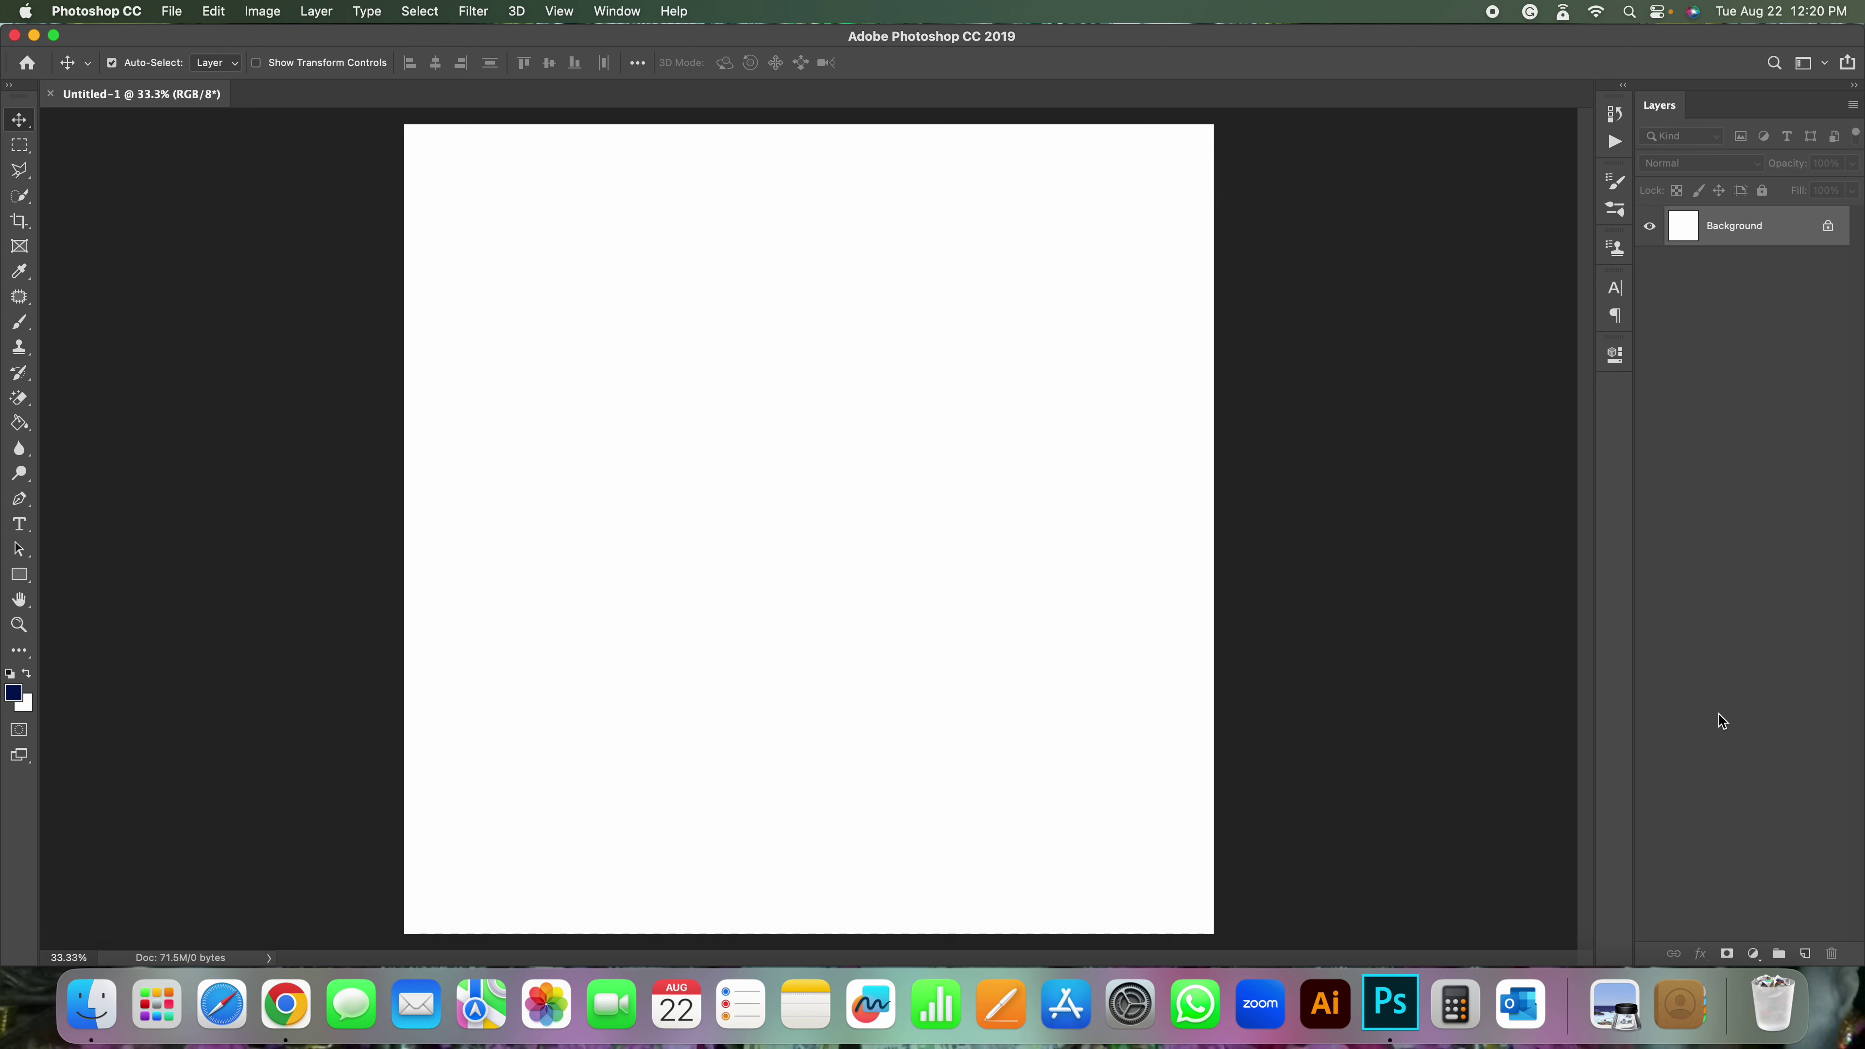
- Add a Gradient Fill layer with the default navy-to-white linear gradient at 90°
left_click(1755, 954)
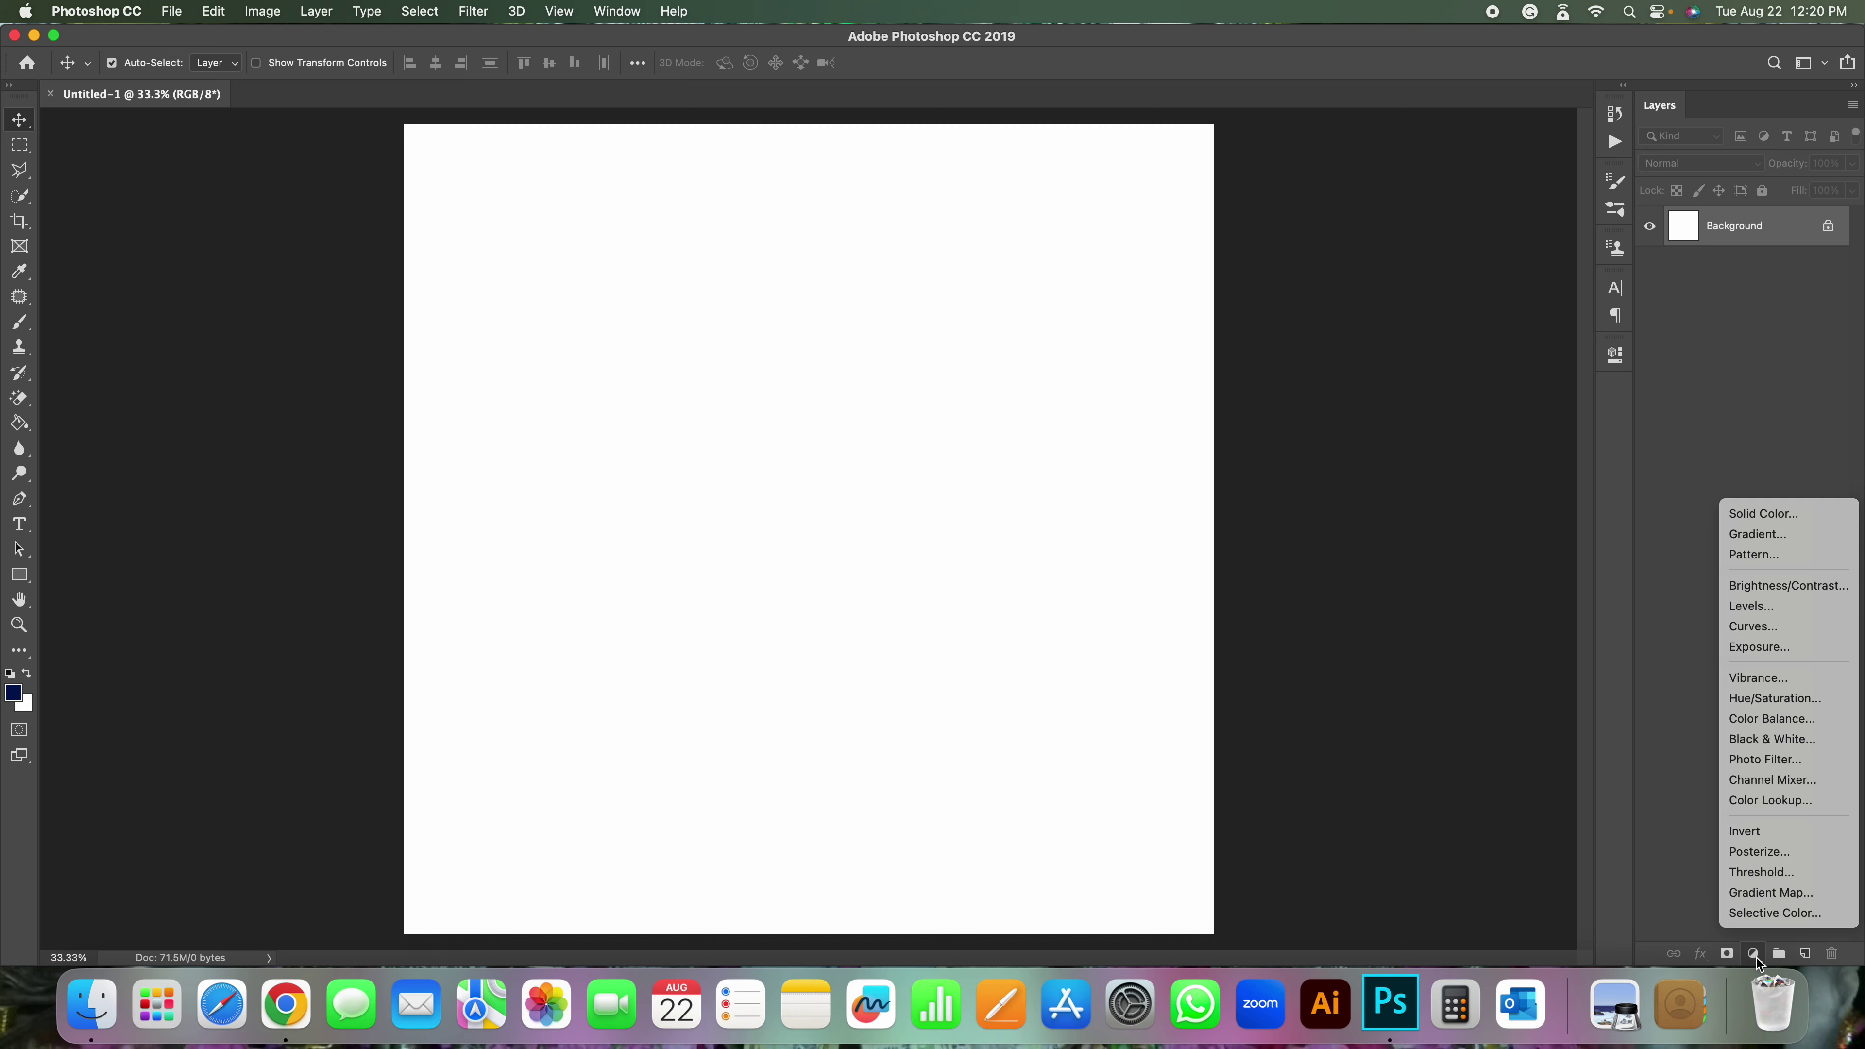
left_click(1761, 543)
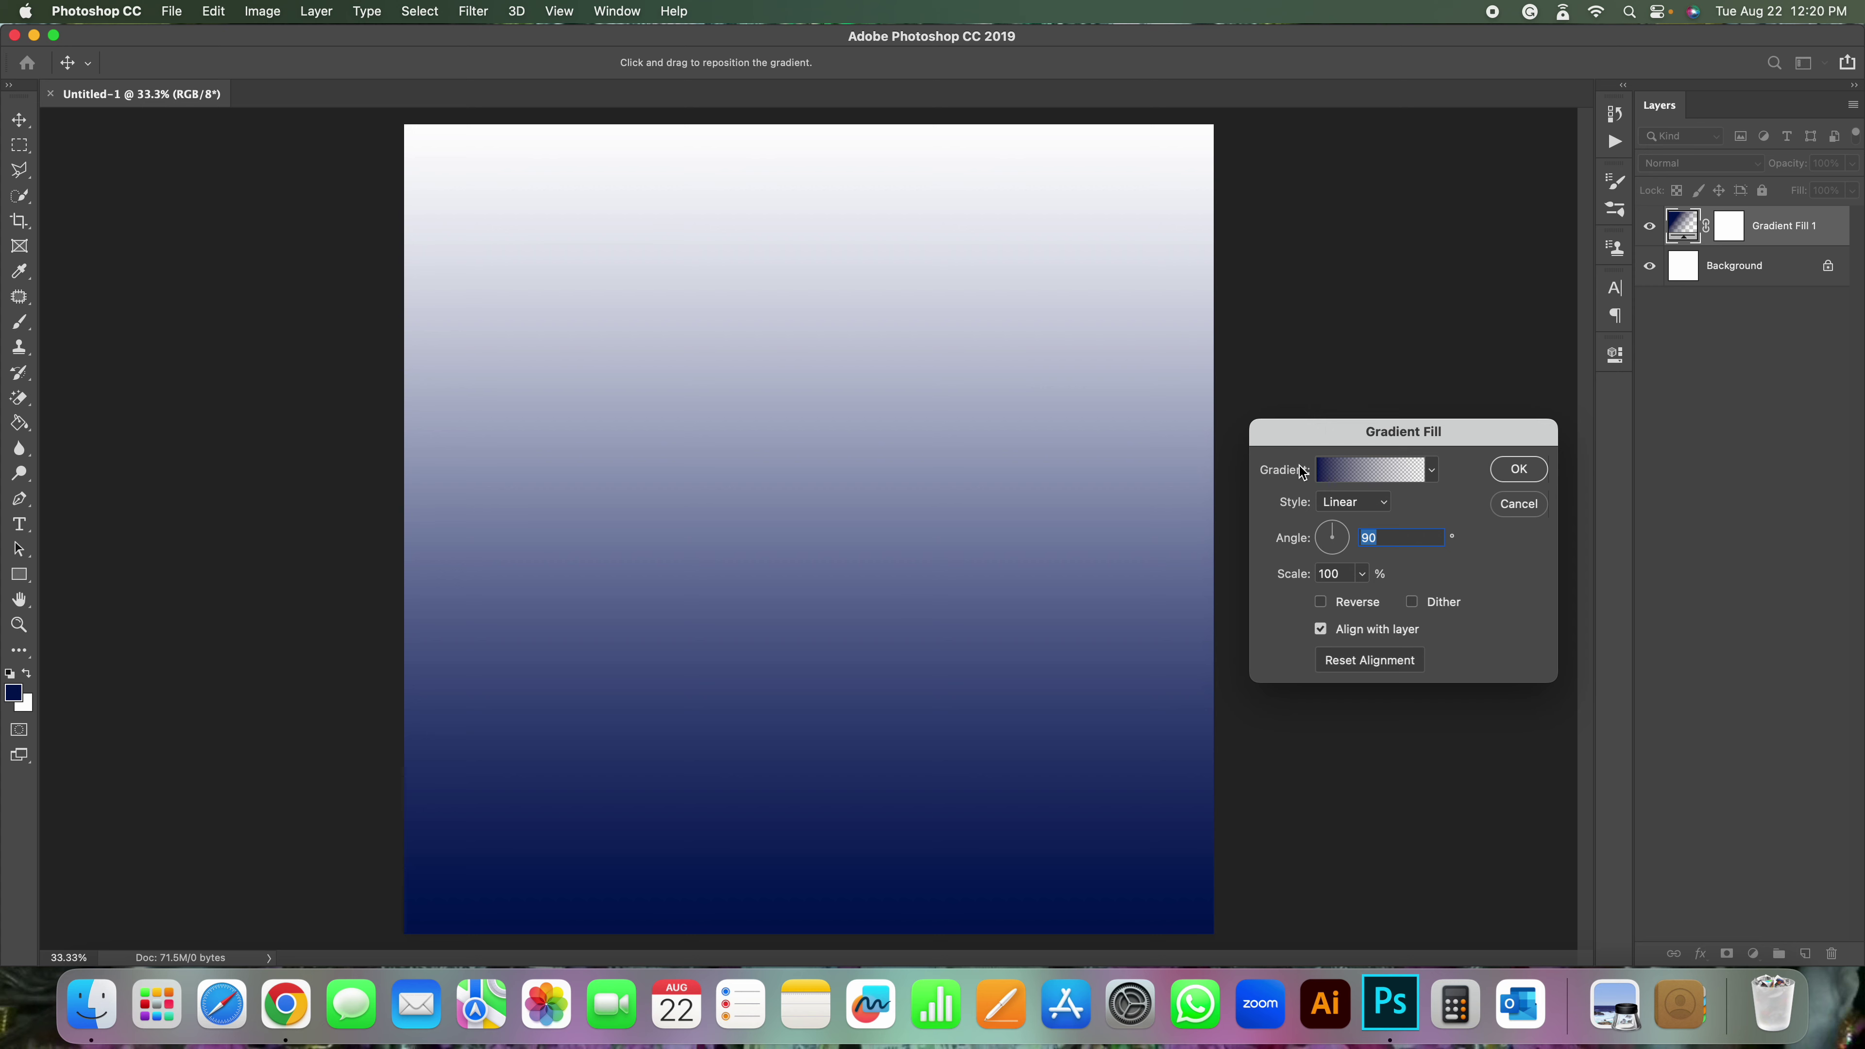
left_click(1432, 470)
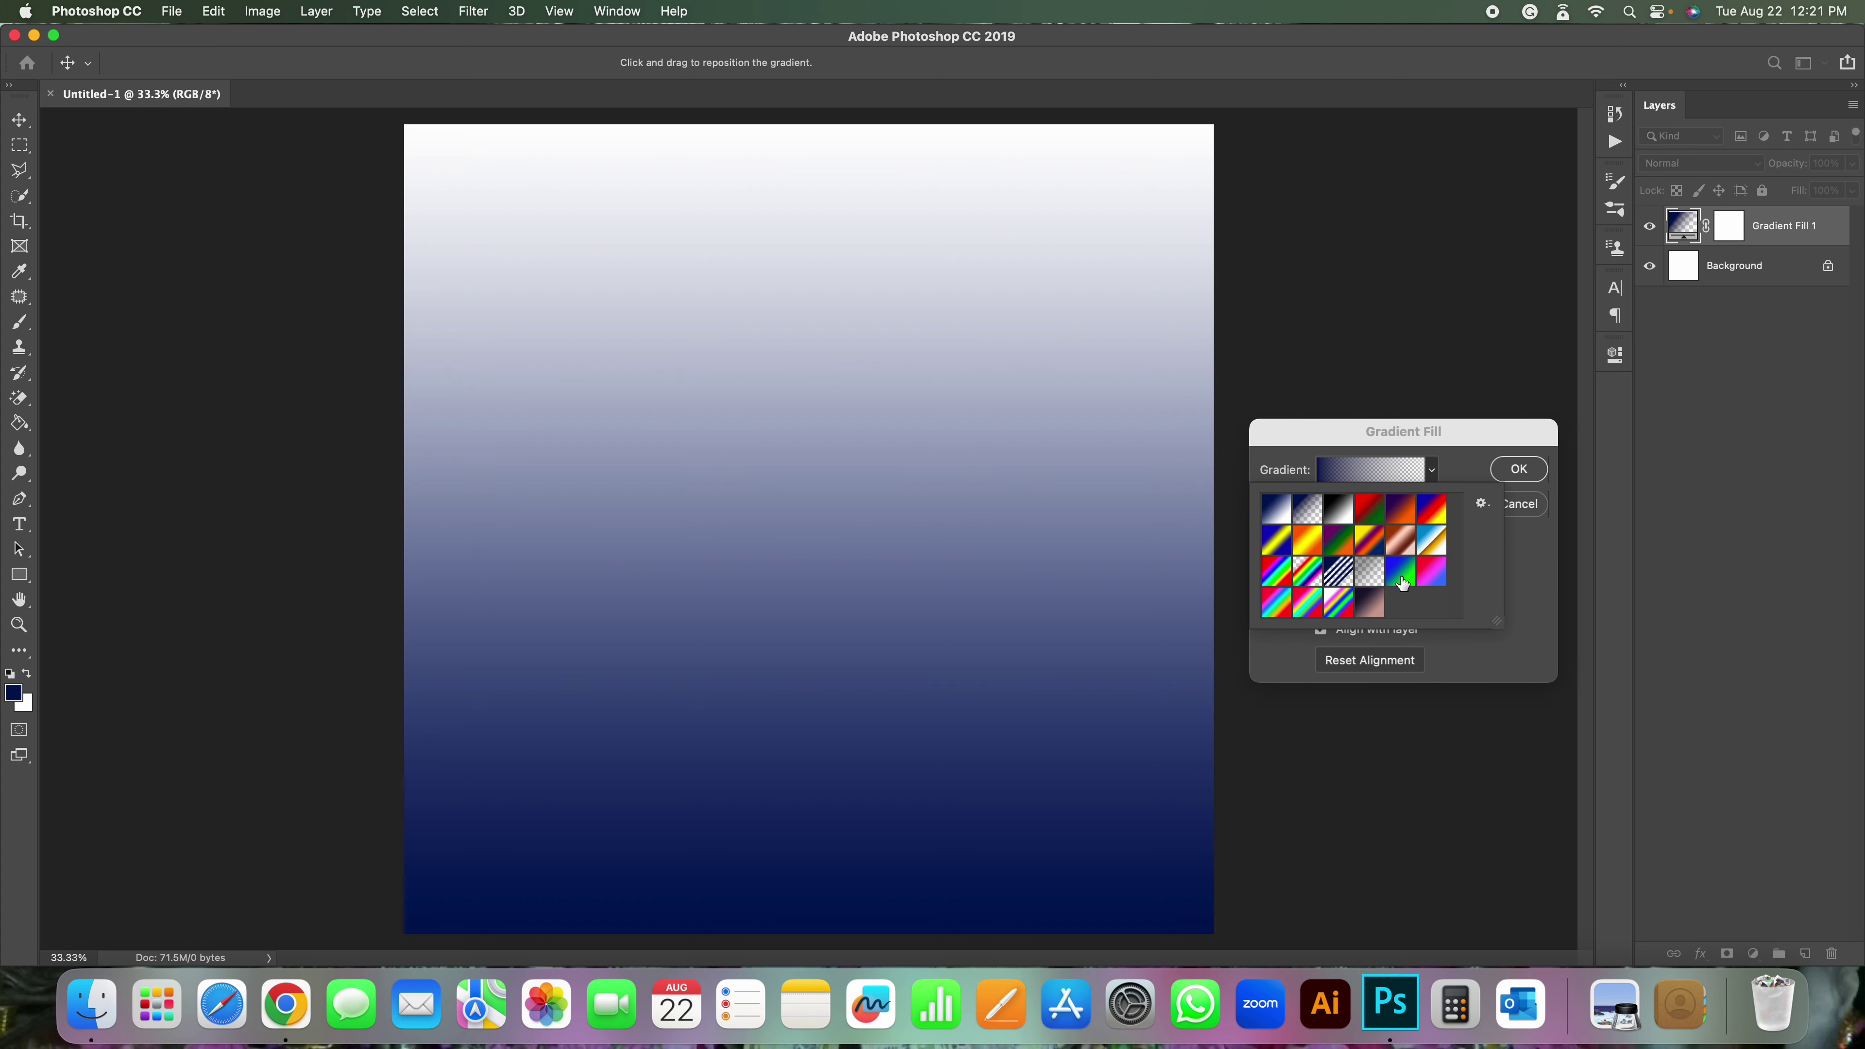
left_click(1433, 474)
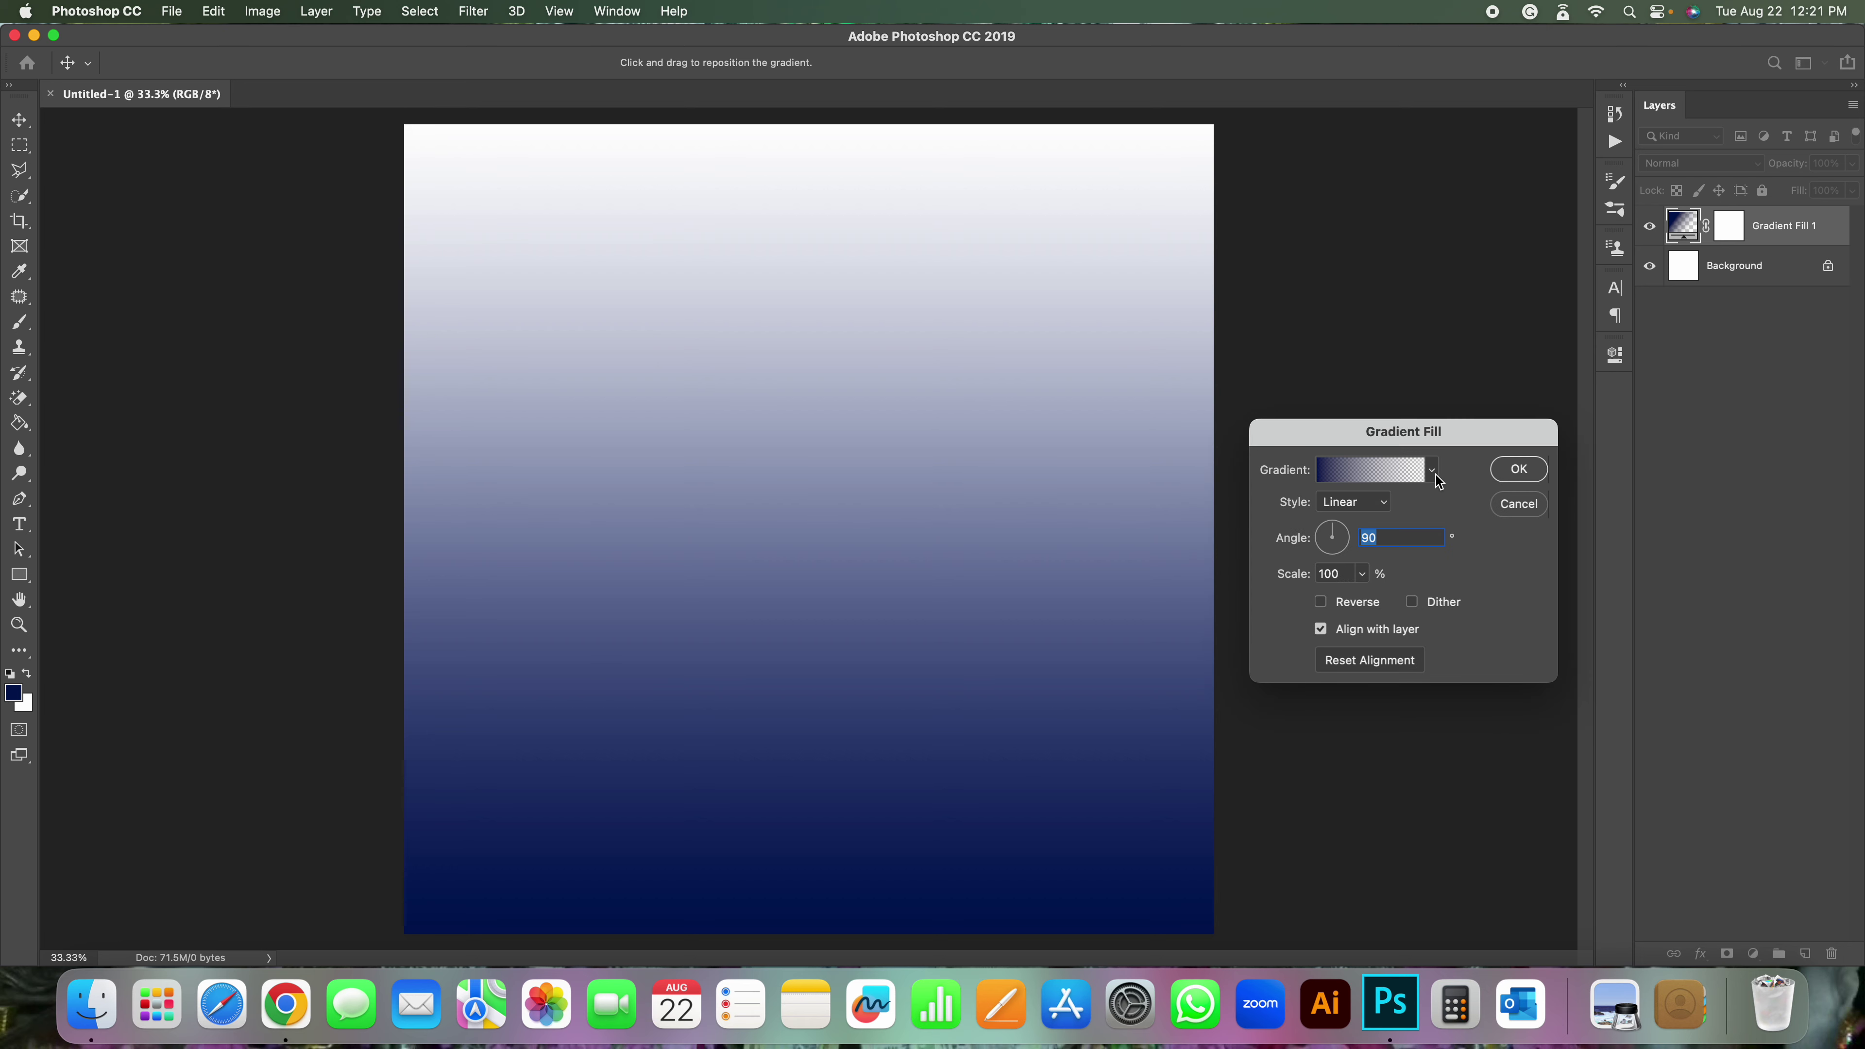
- Preview the Black-White, Red-Green, Violet-Orange, Blue-Red-Yellow and Orange-Yellow-Orange gradient presets
left_click(1381, 477)
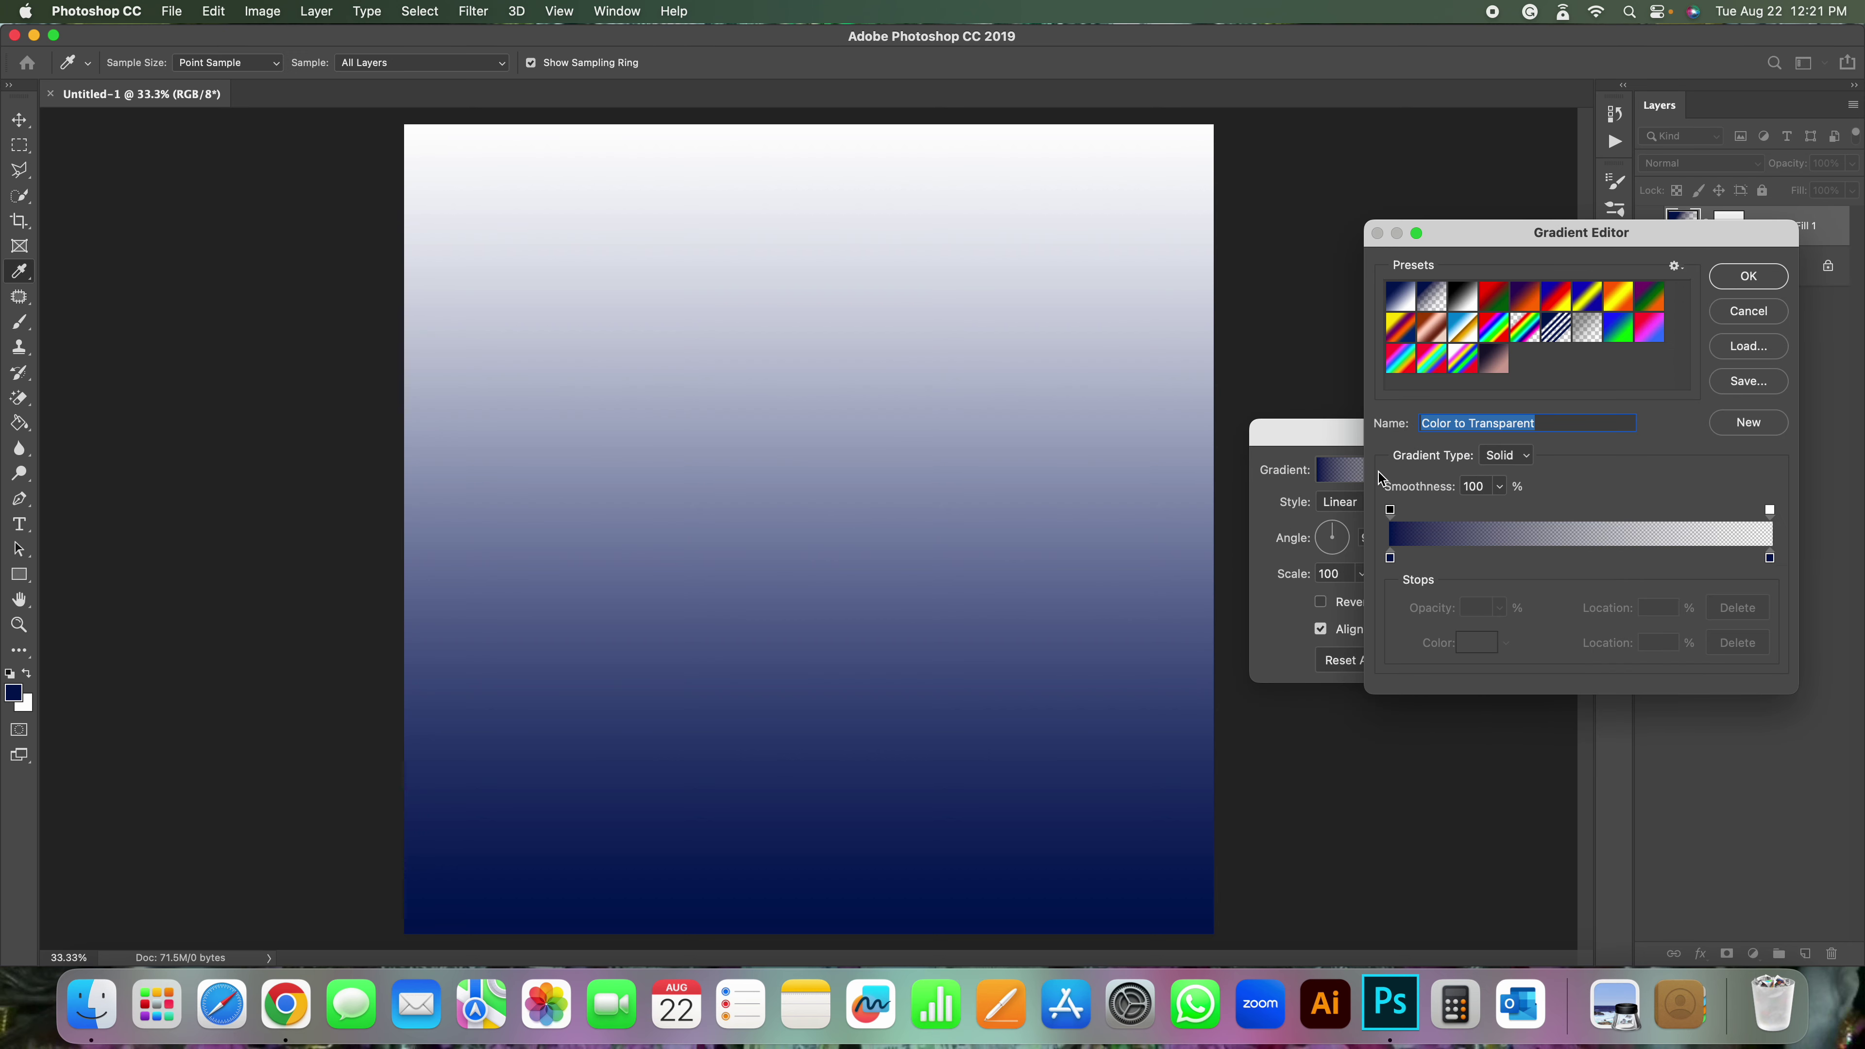
mouse_move(1604, 247)
left_mouse_down()
mouse_move(1605, 473)
mouse_move(1574, 479)
left_mouse_up()
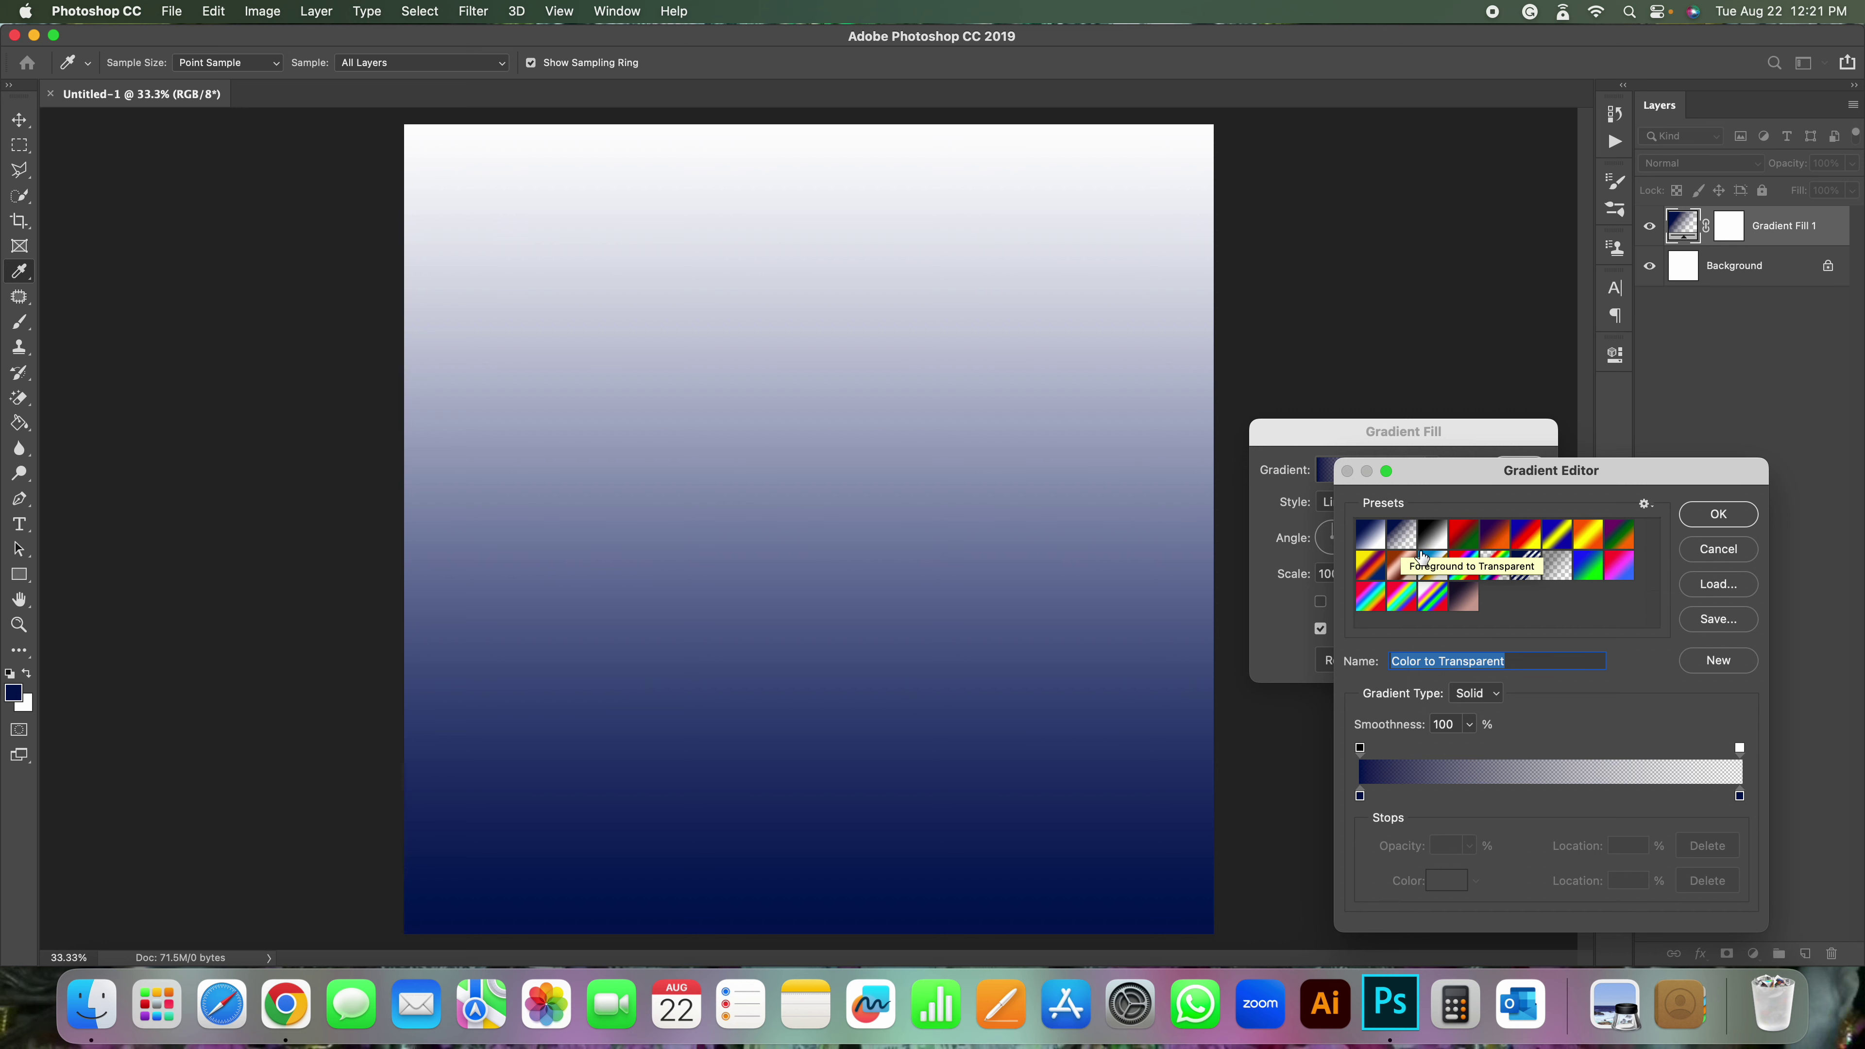
left_click(1436, 542)
left_click(1469, 547)
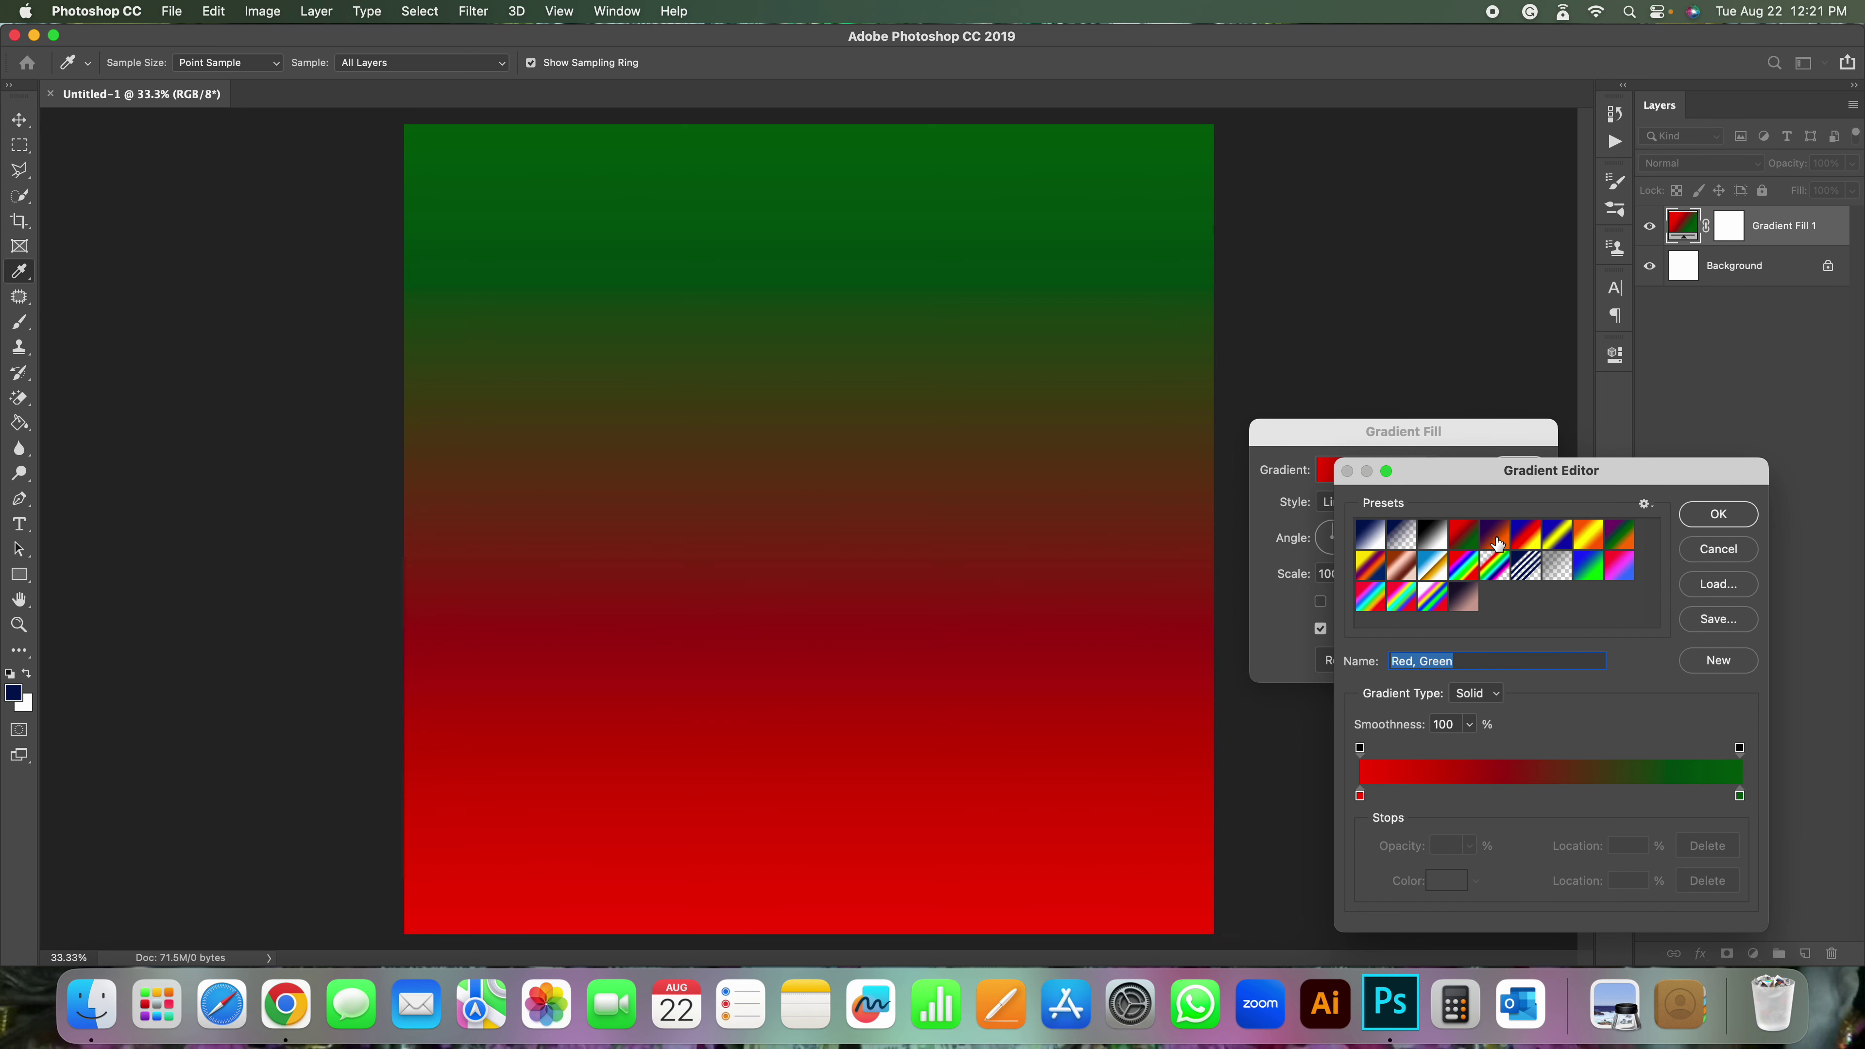
left_click(1498, 545)
left_click(1562, 547)
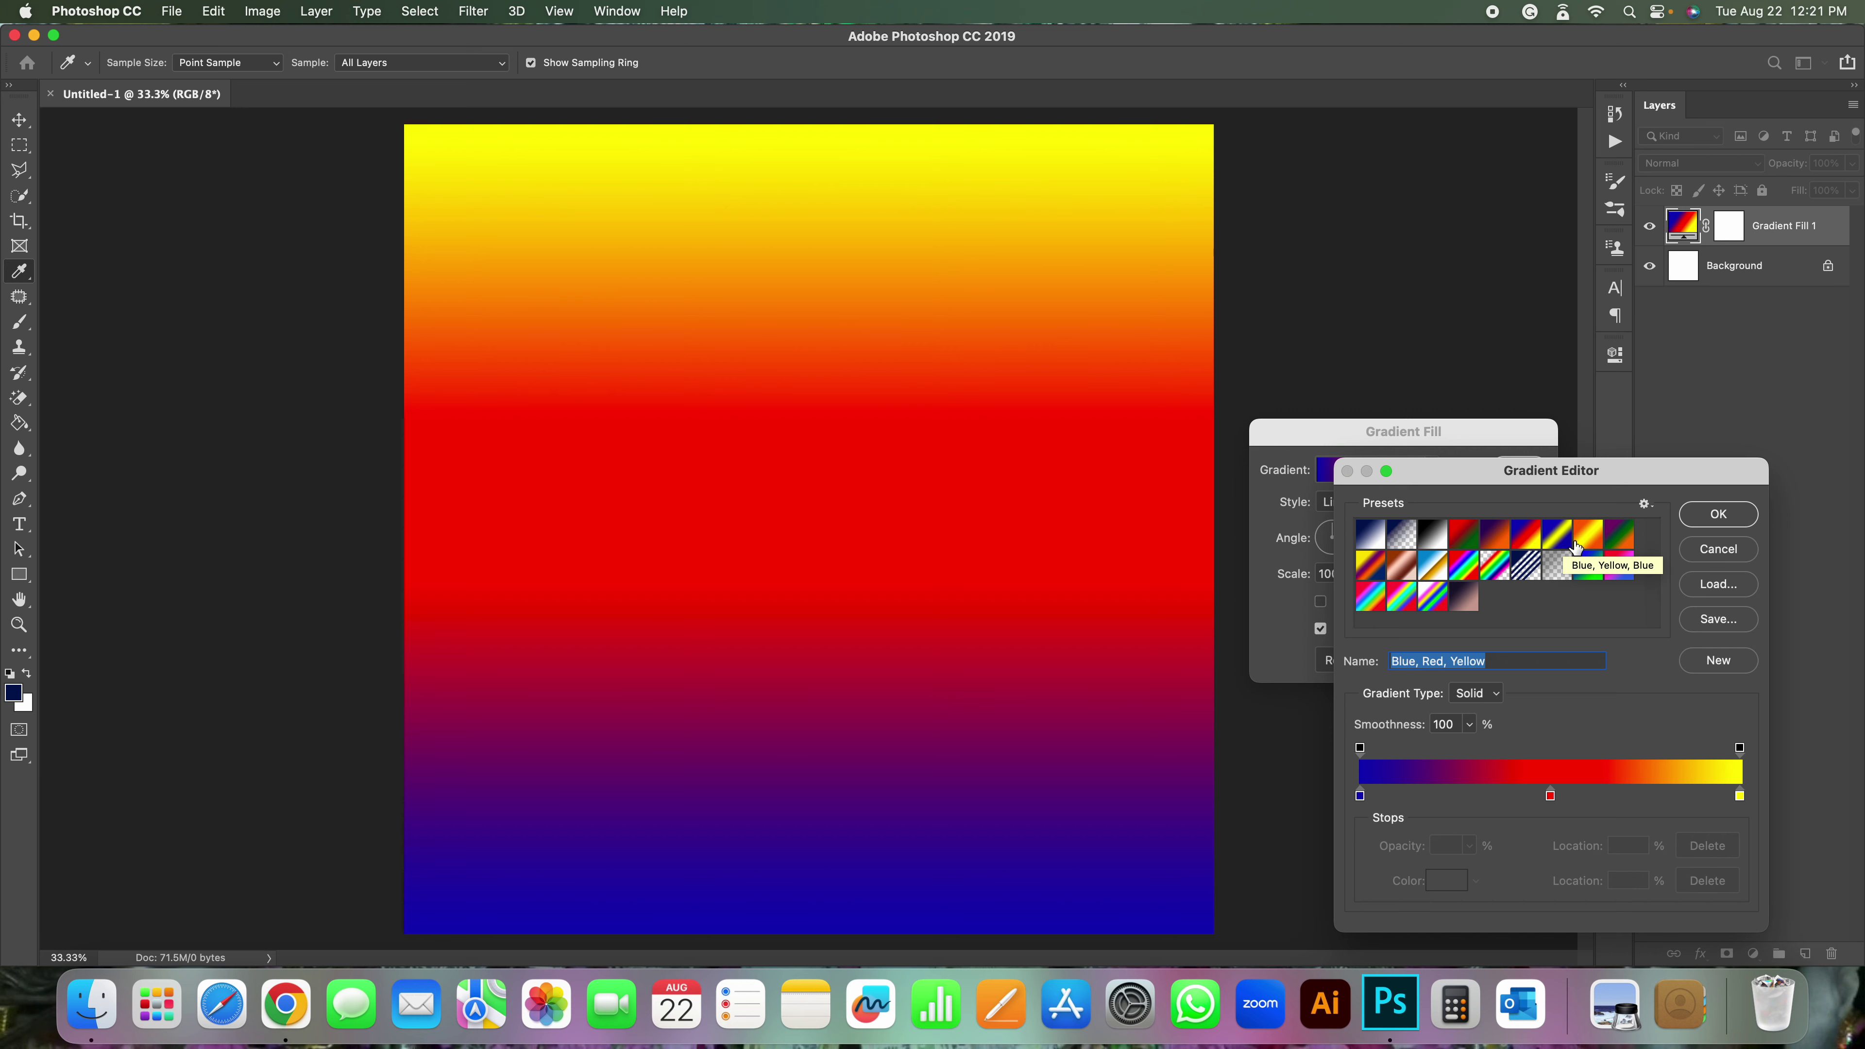
left_click(1590, 545)
left_click(1626, 545)
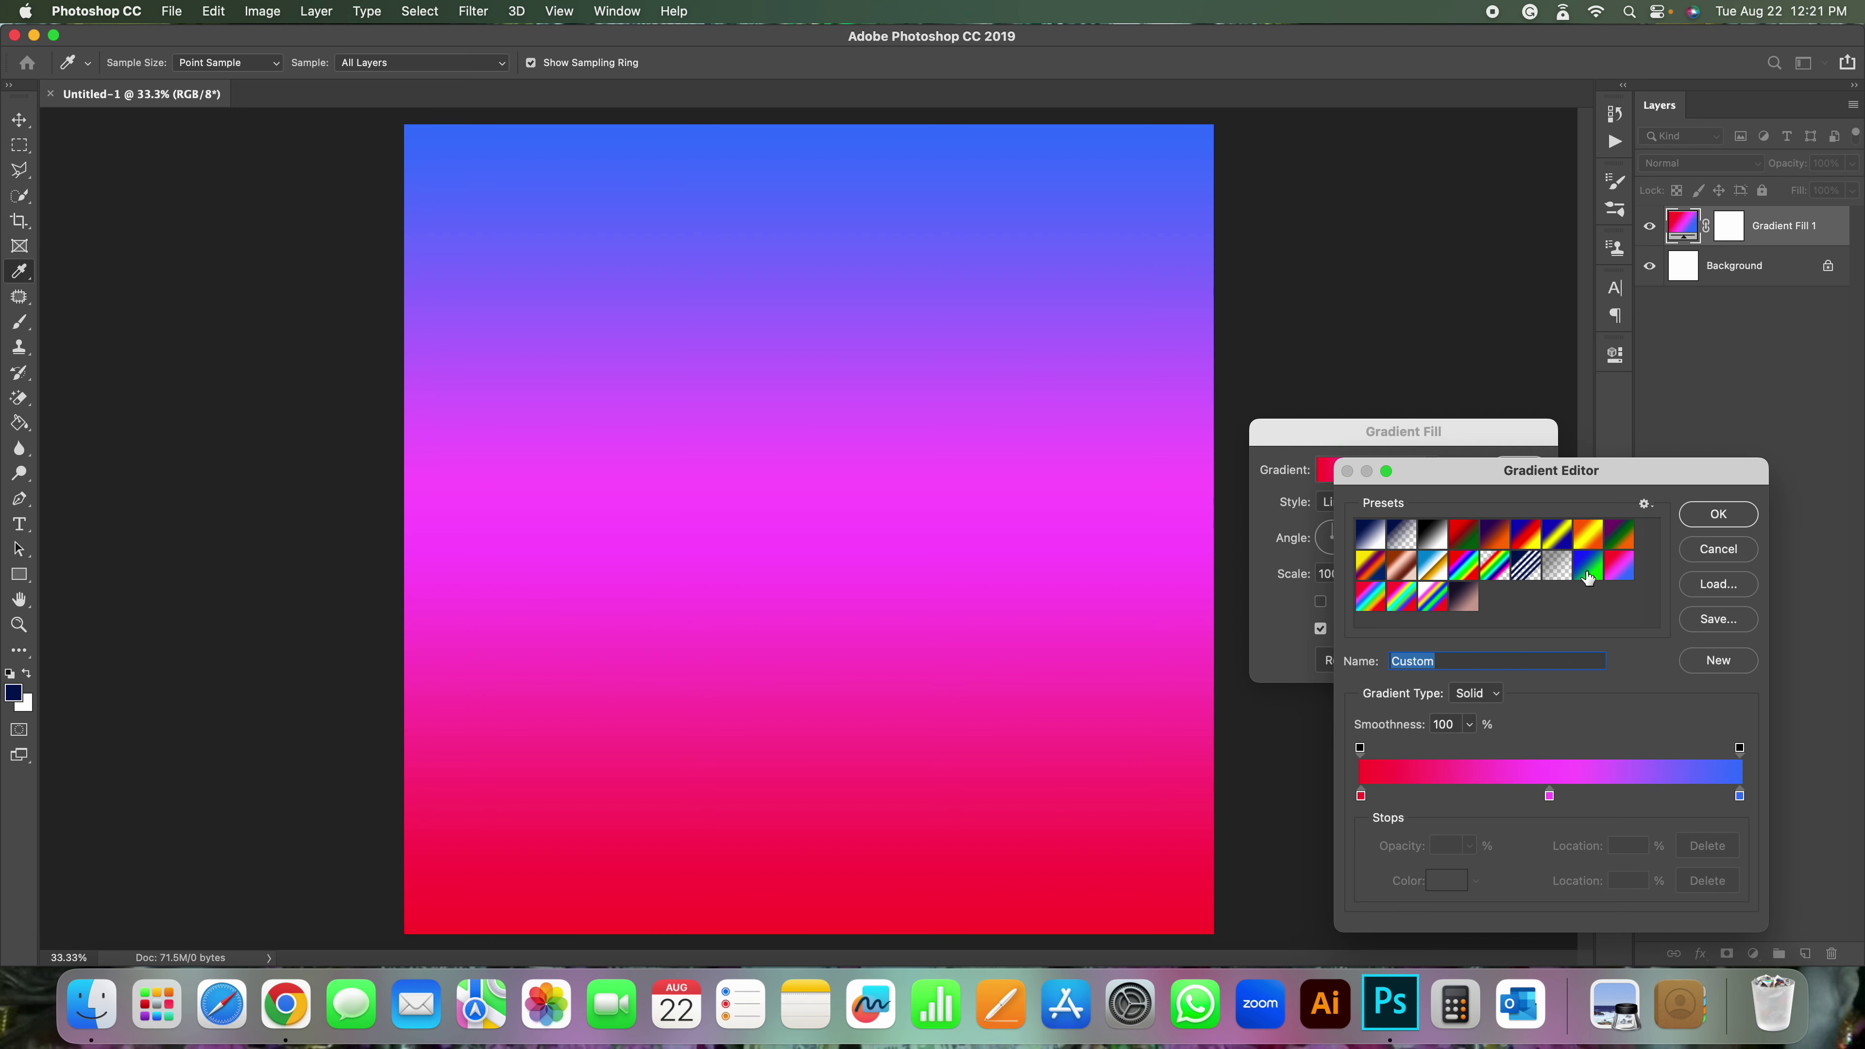
- Preview the blue-green, transparent stripes and Spectrum presets, then return to Foreground to Background
left_click(1588, 573)
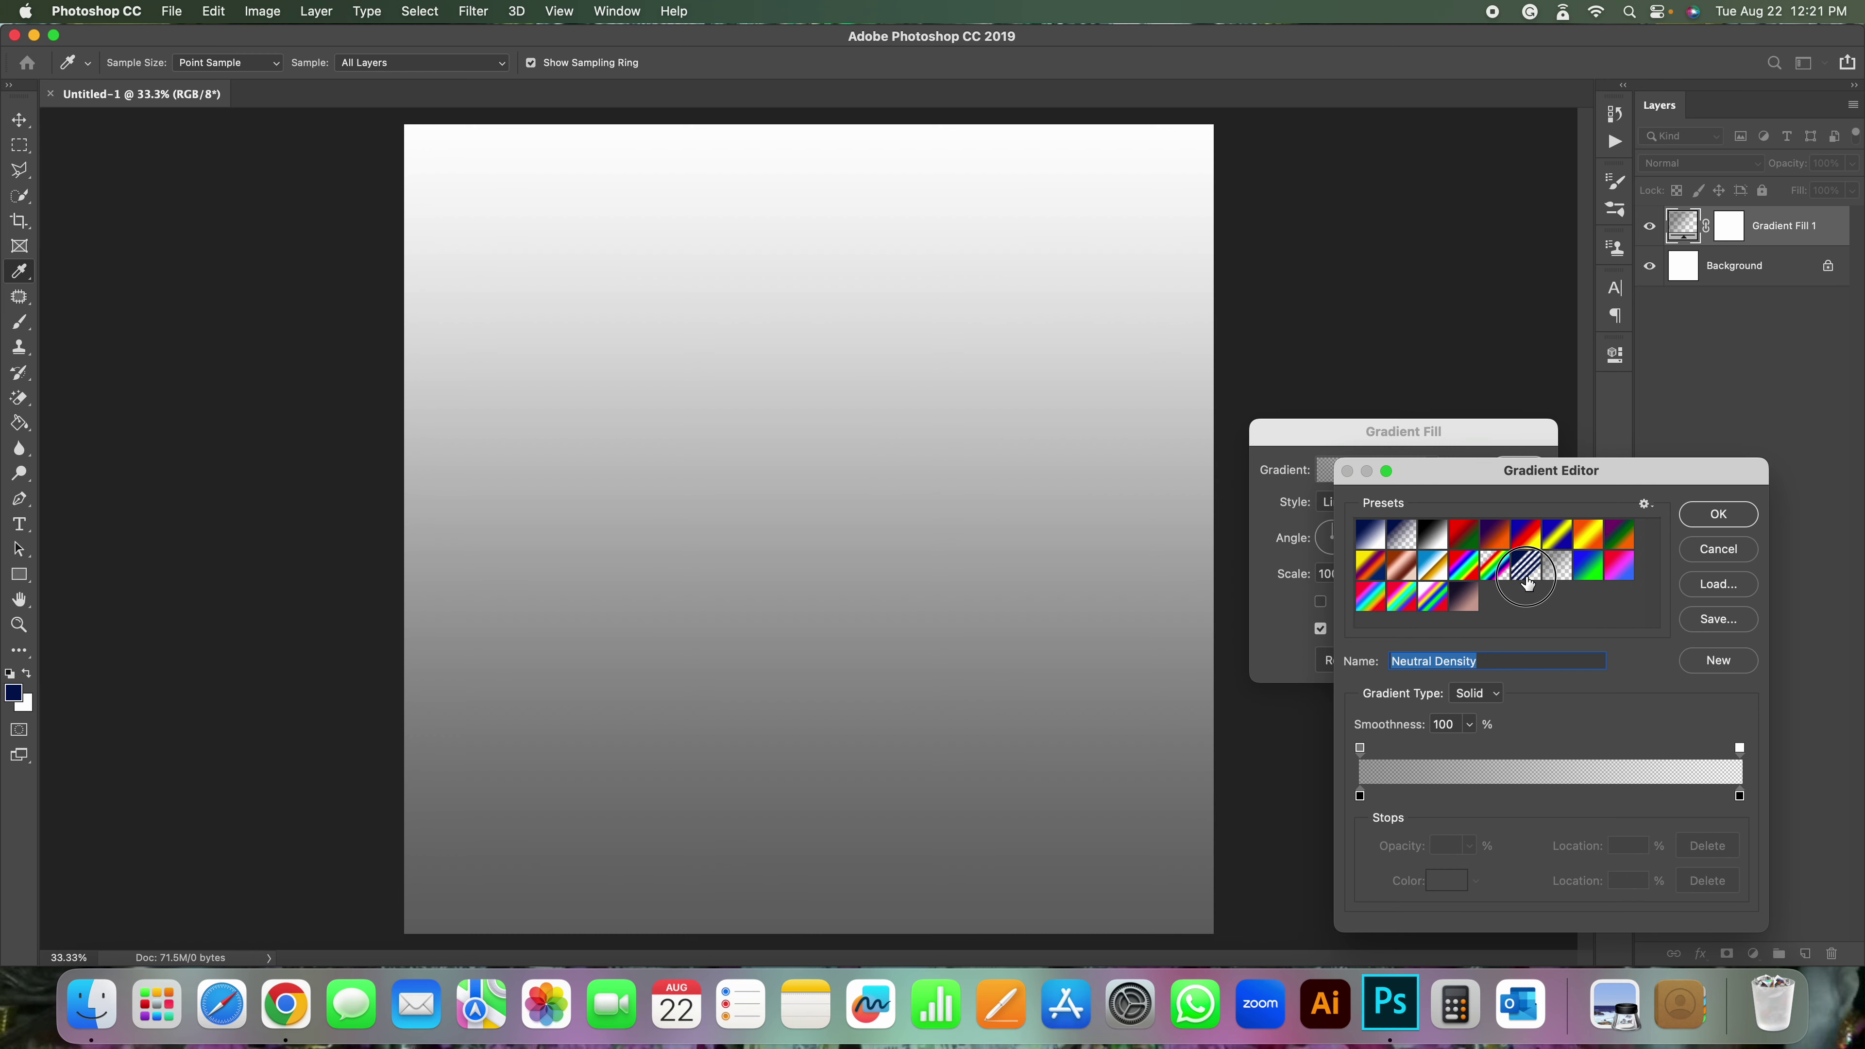
left_click(1526, 569)
left_click(1465, 579)
left_click(1433, 600)
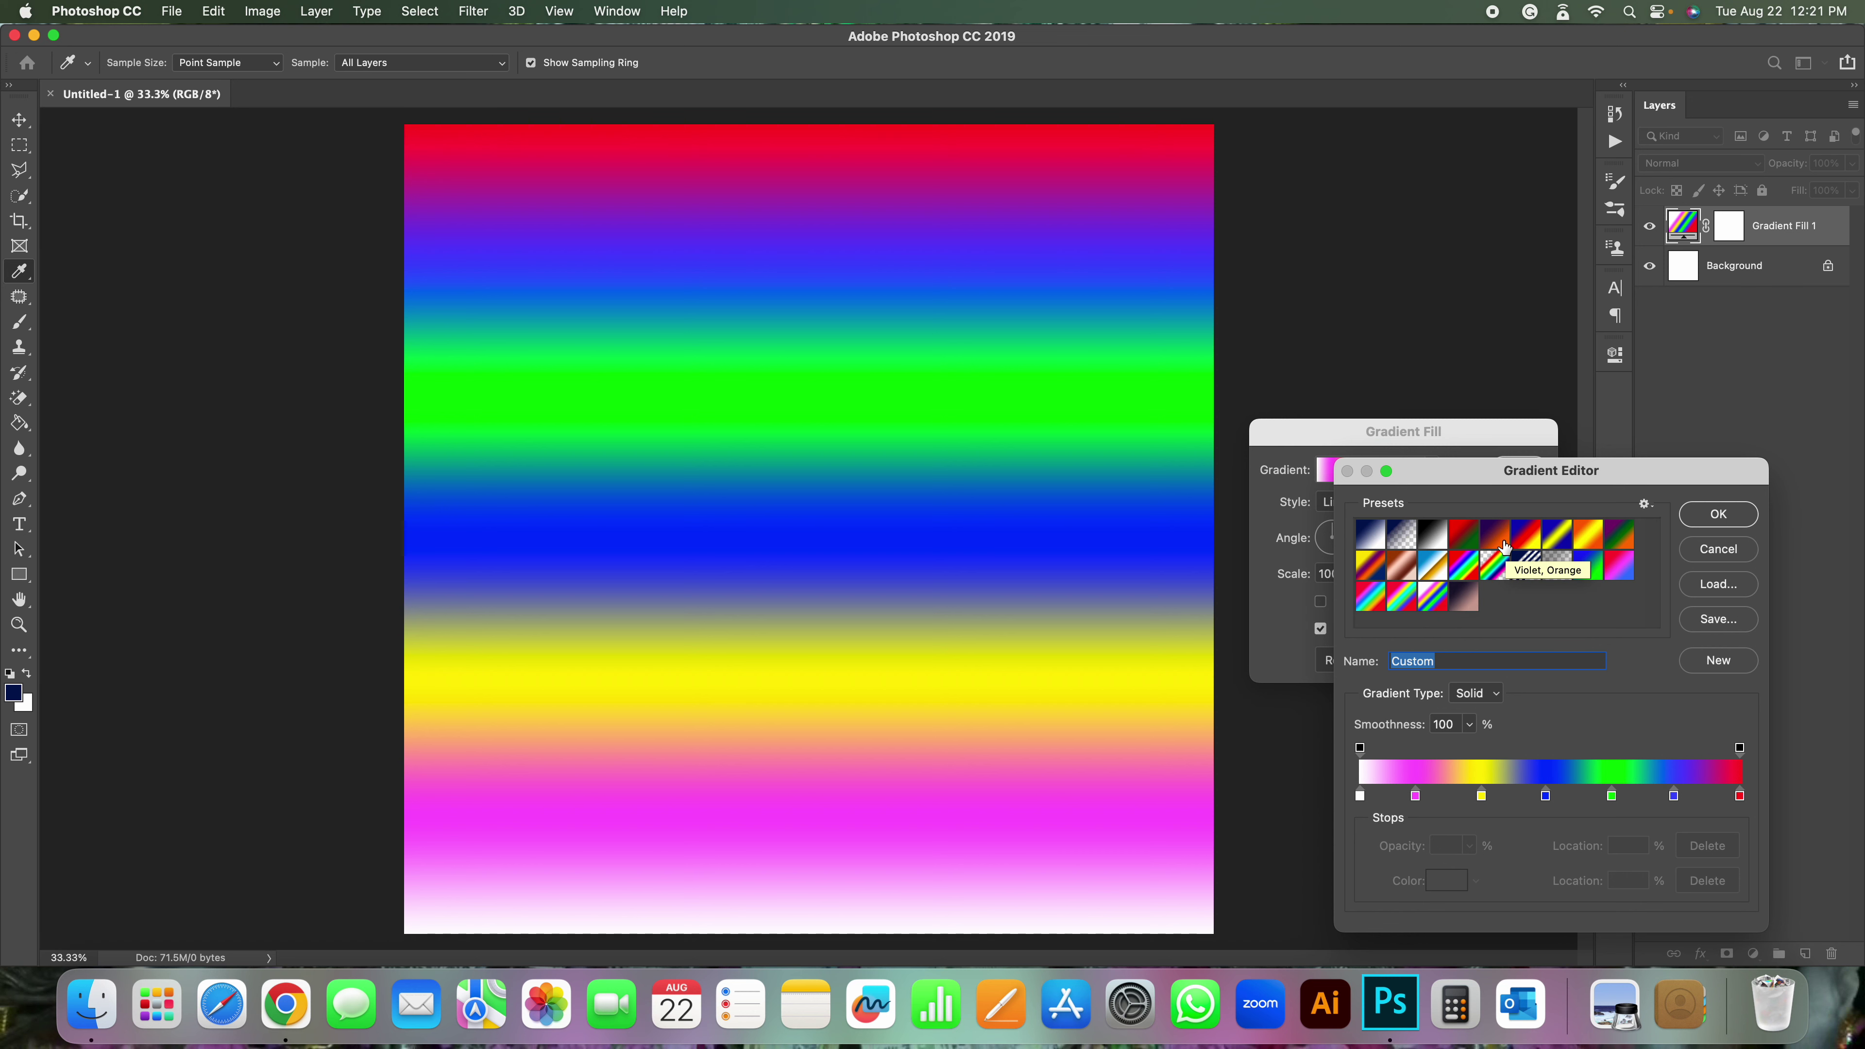
left_click(1505, 546)
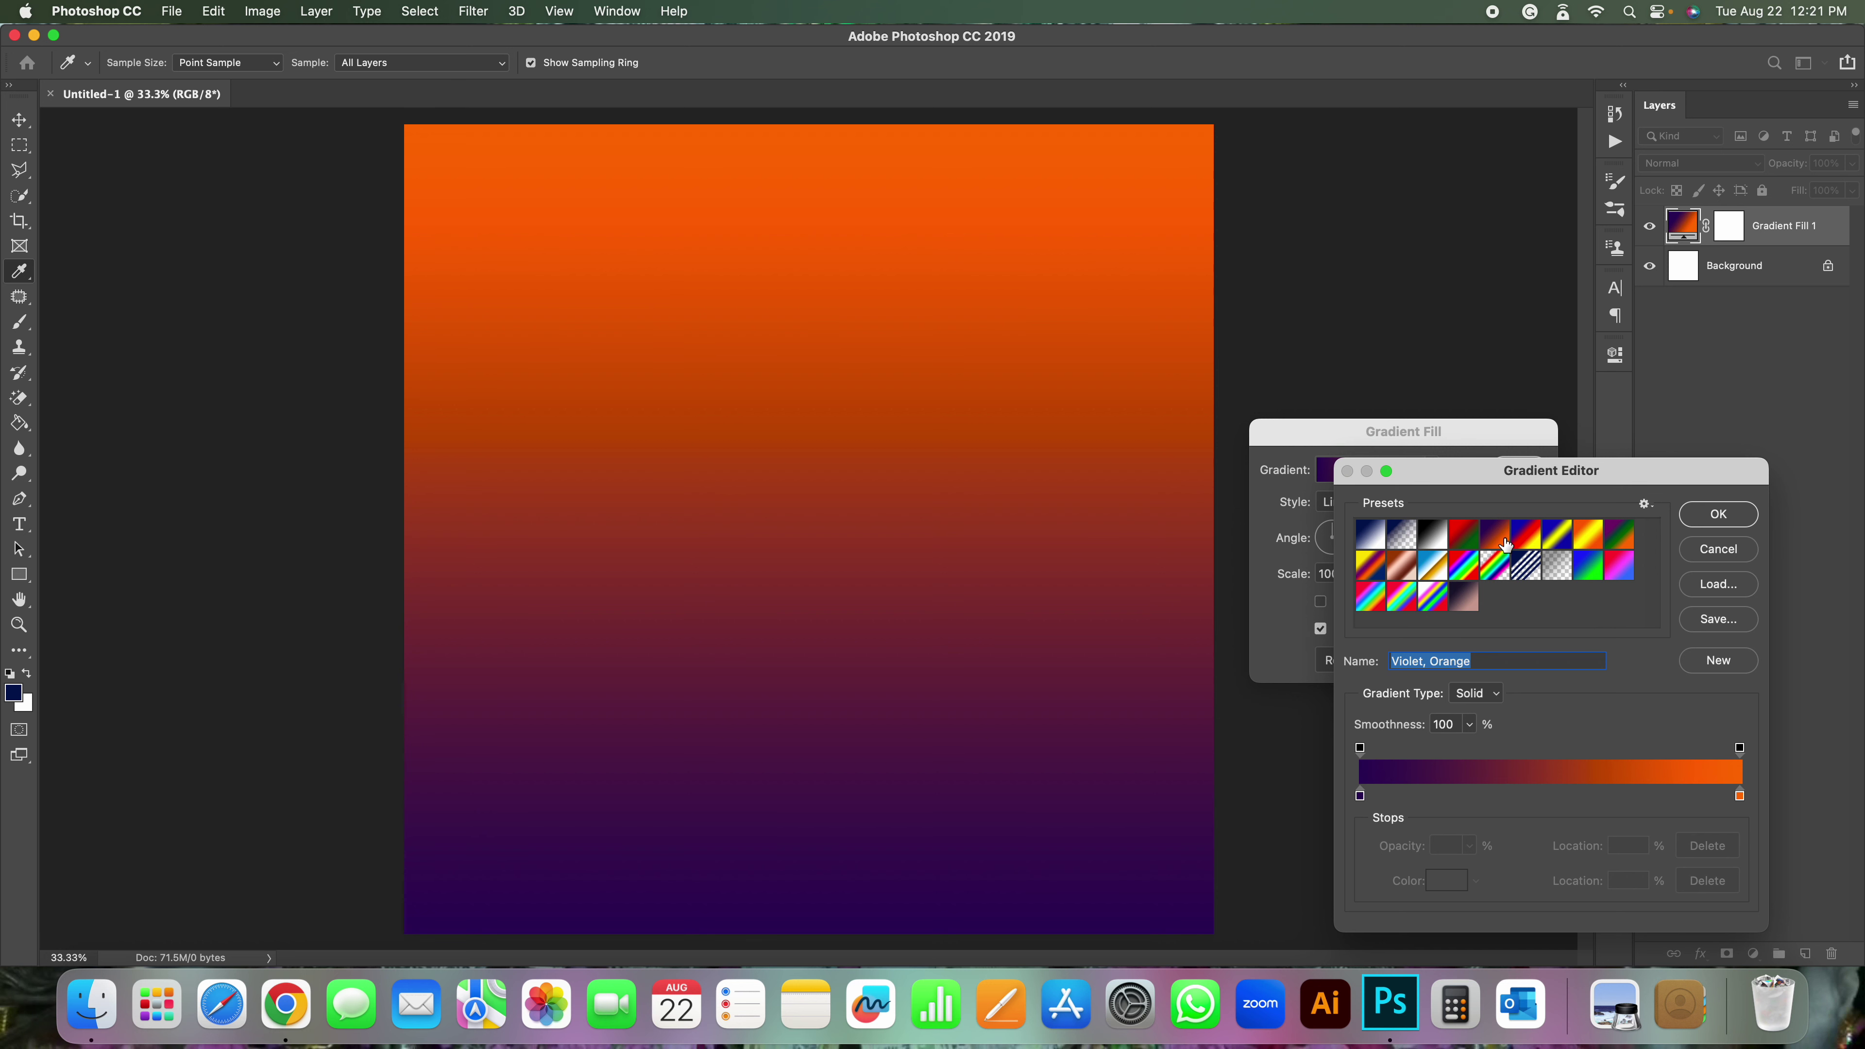
left_click(1379, 543)
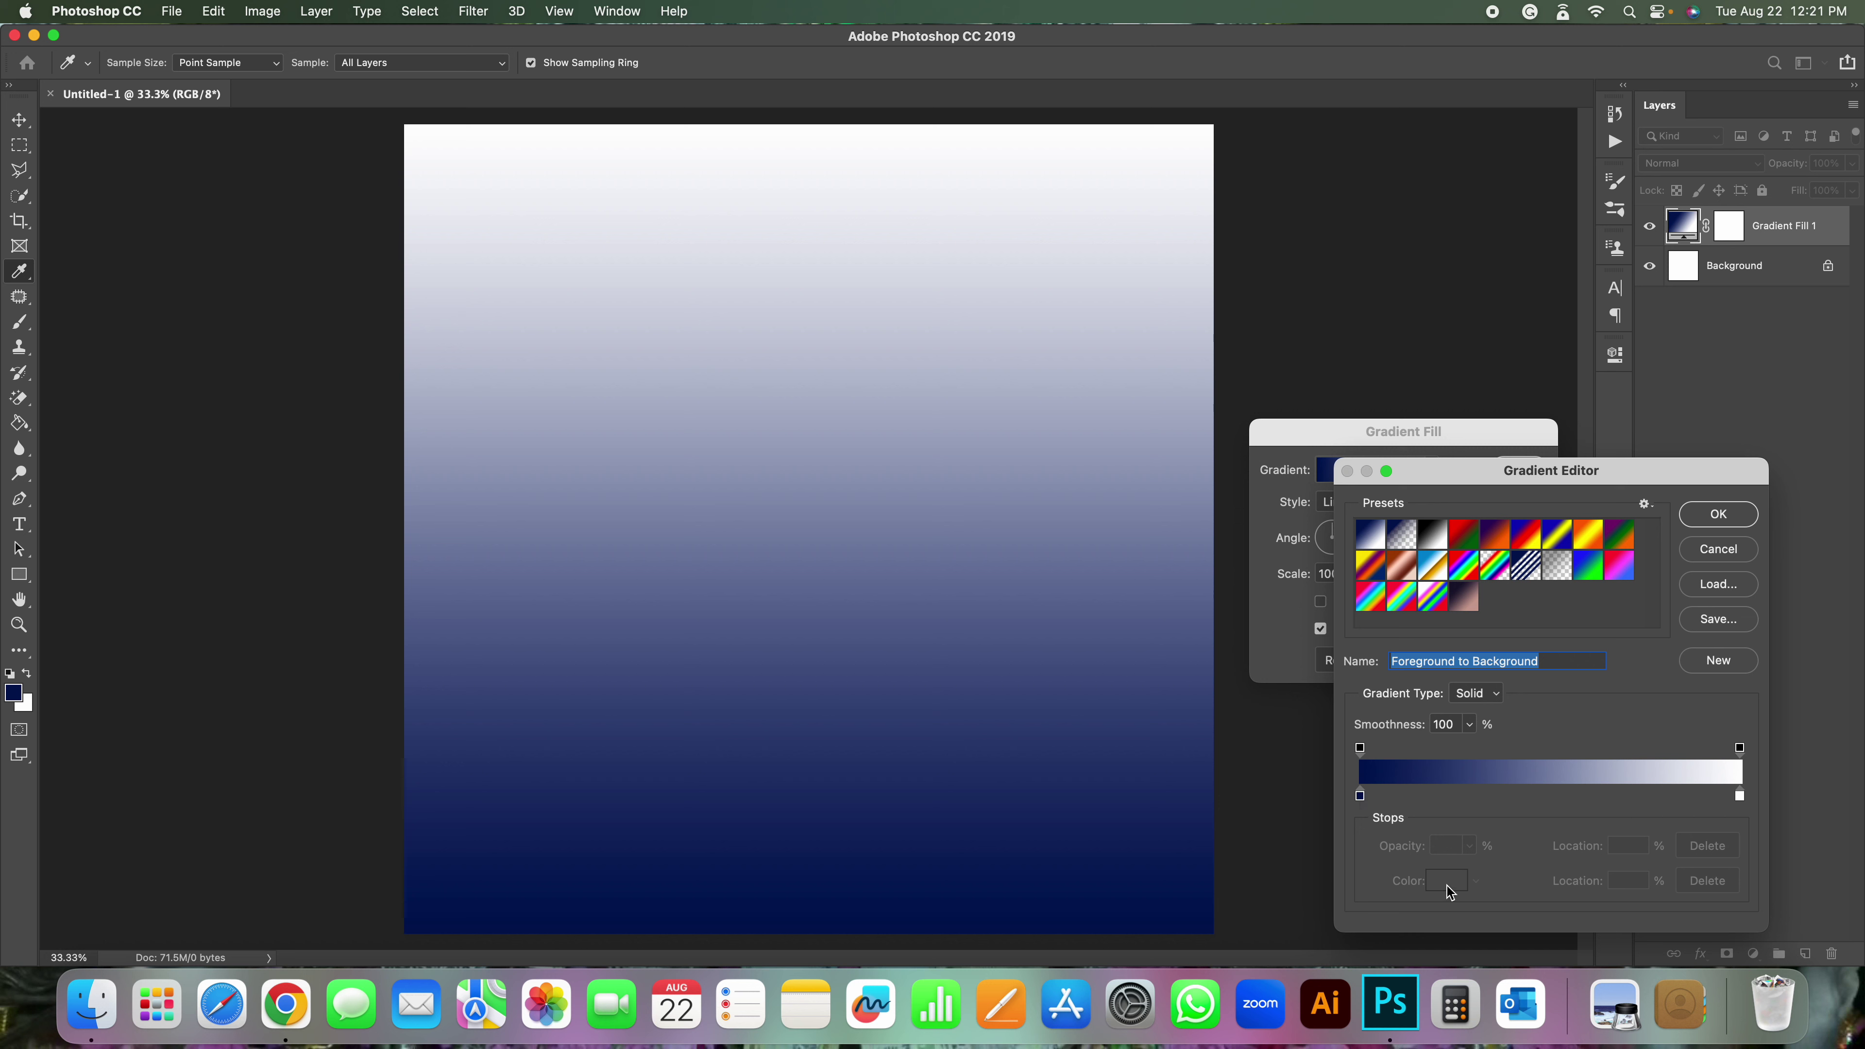
- Change the gradient's left stop from navy to bright blue (RGB 12, 0, 247)
left_click(1360, 797)
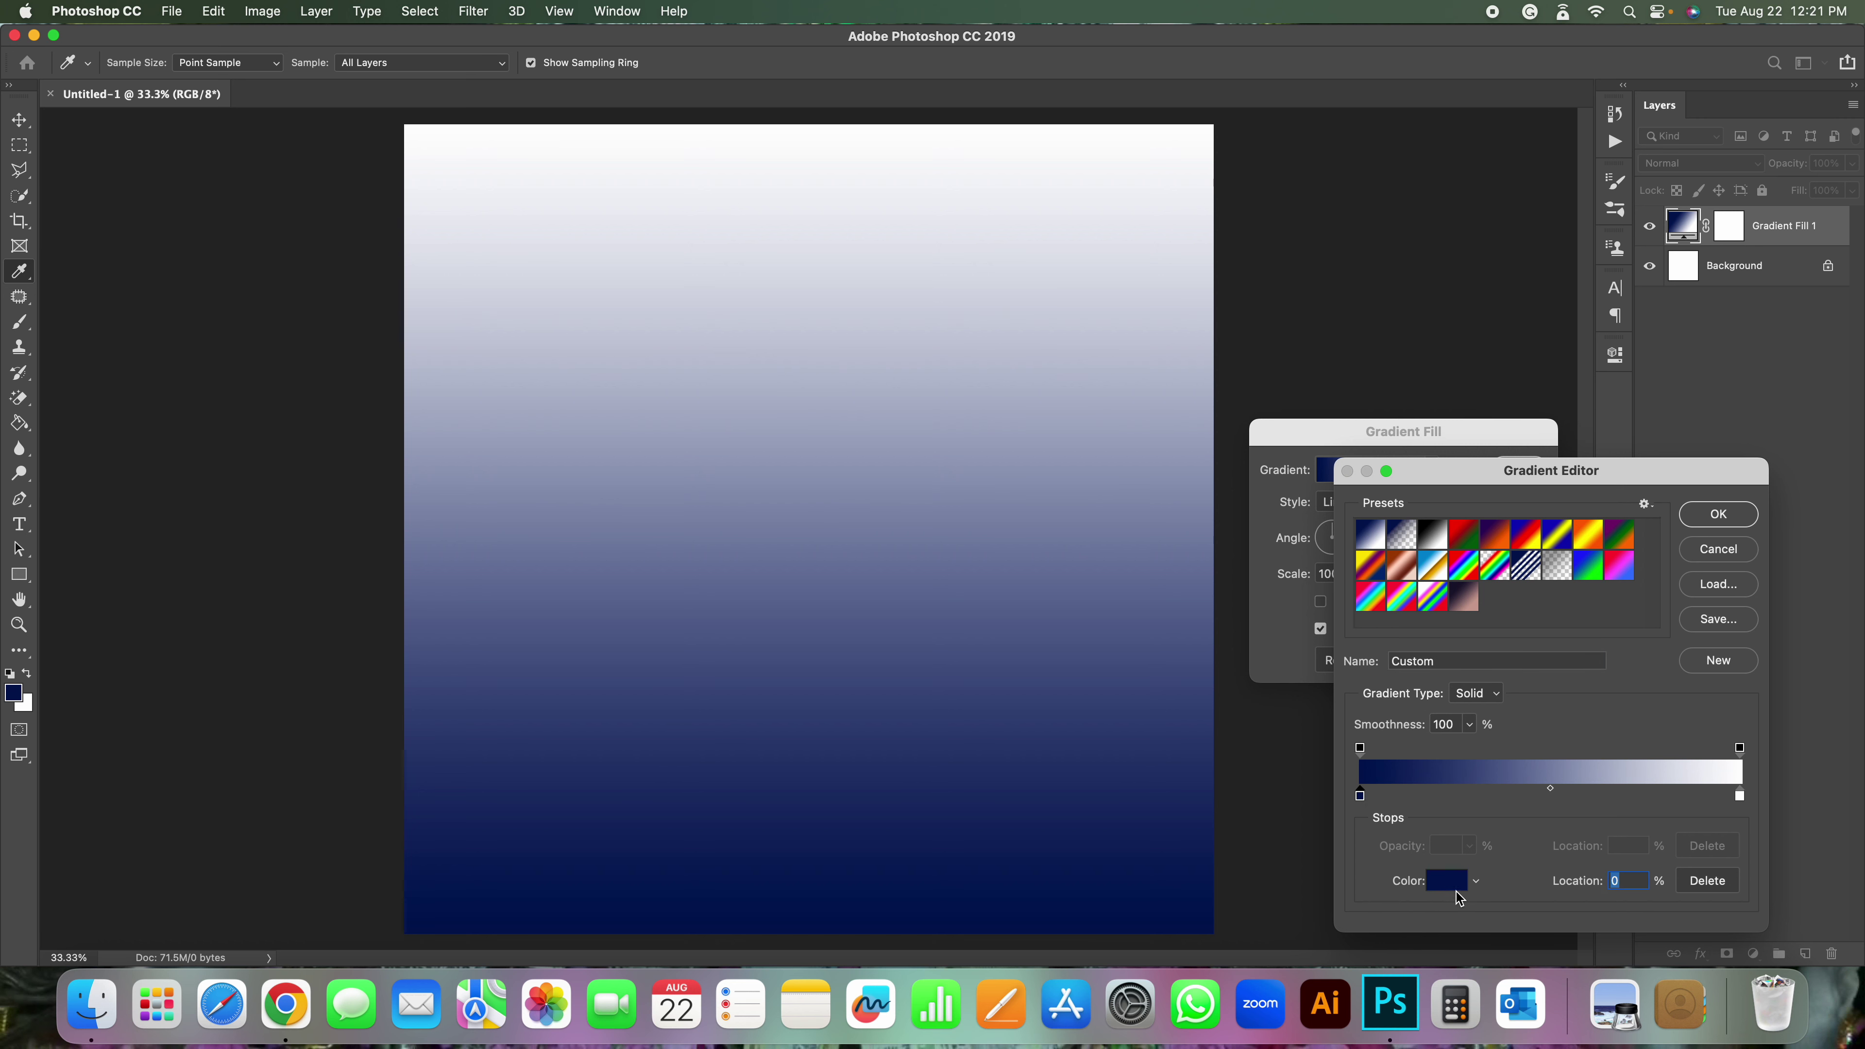
left_click(1455, 888)
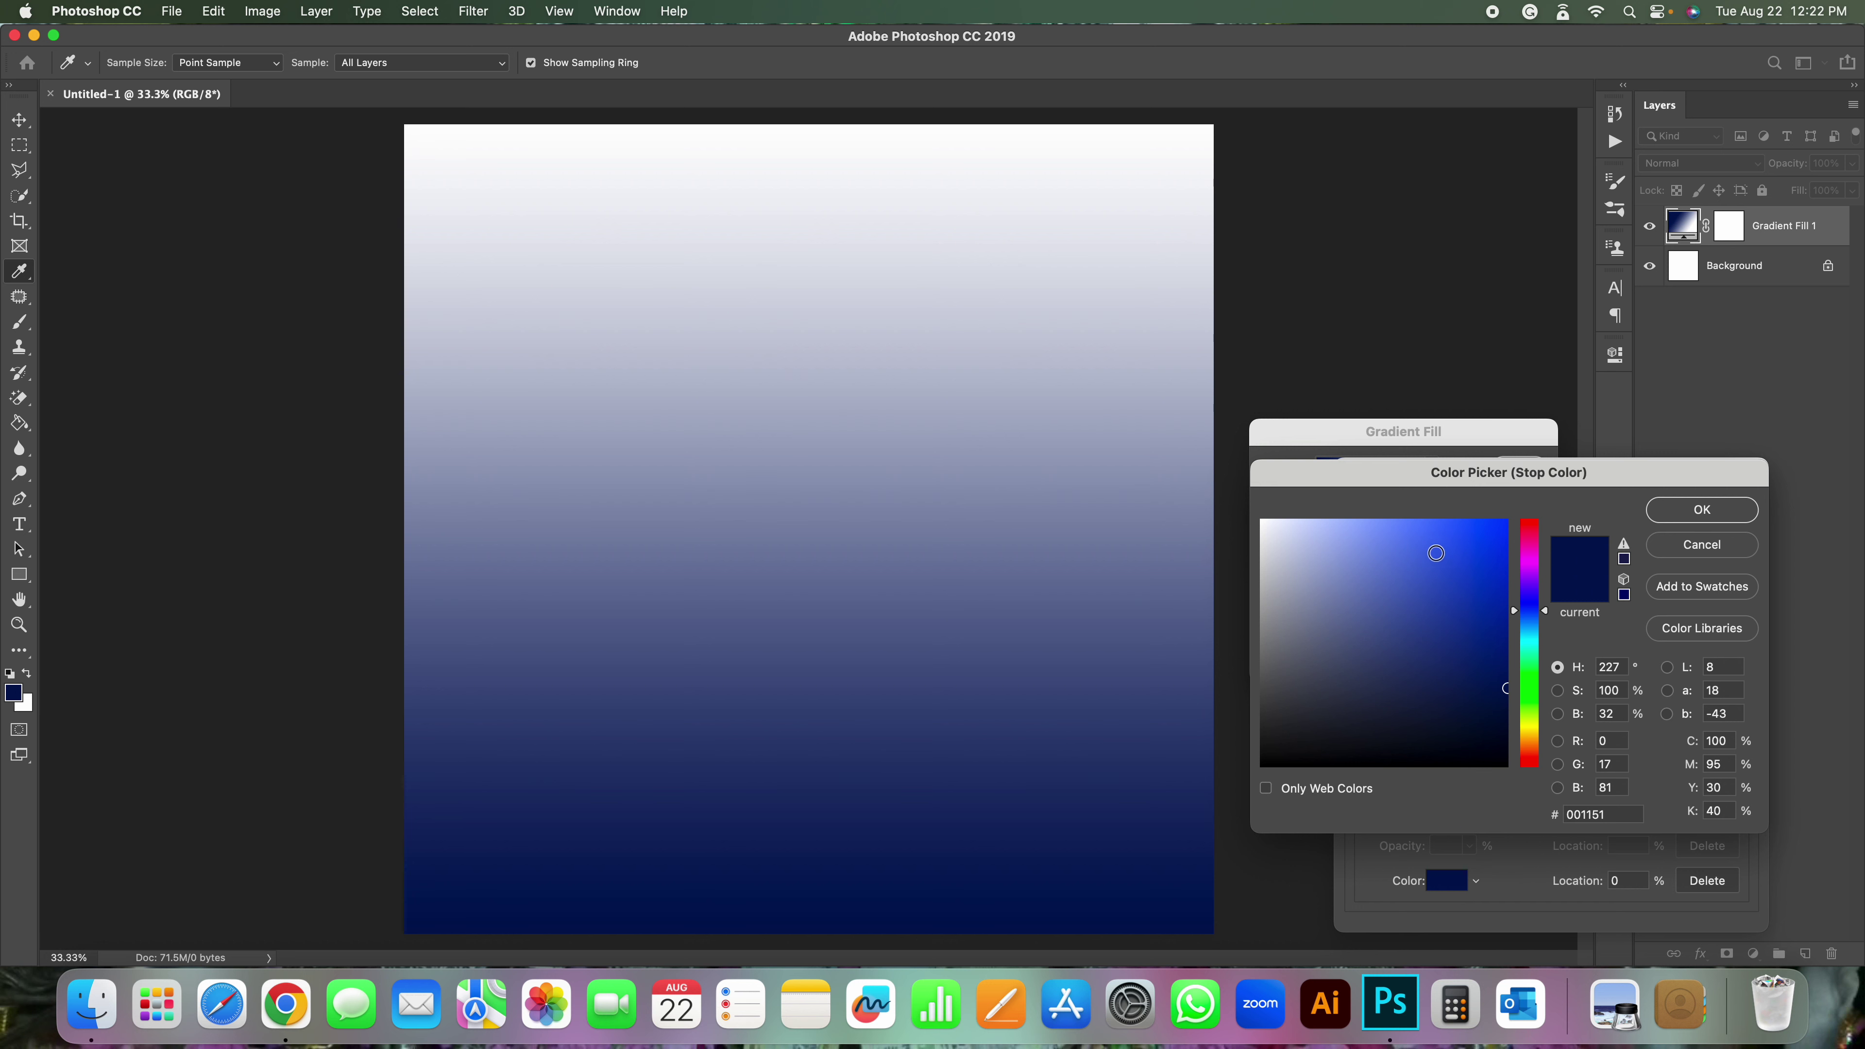
left_click_drag(1516, 601, 1506, 527)
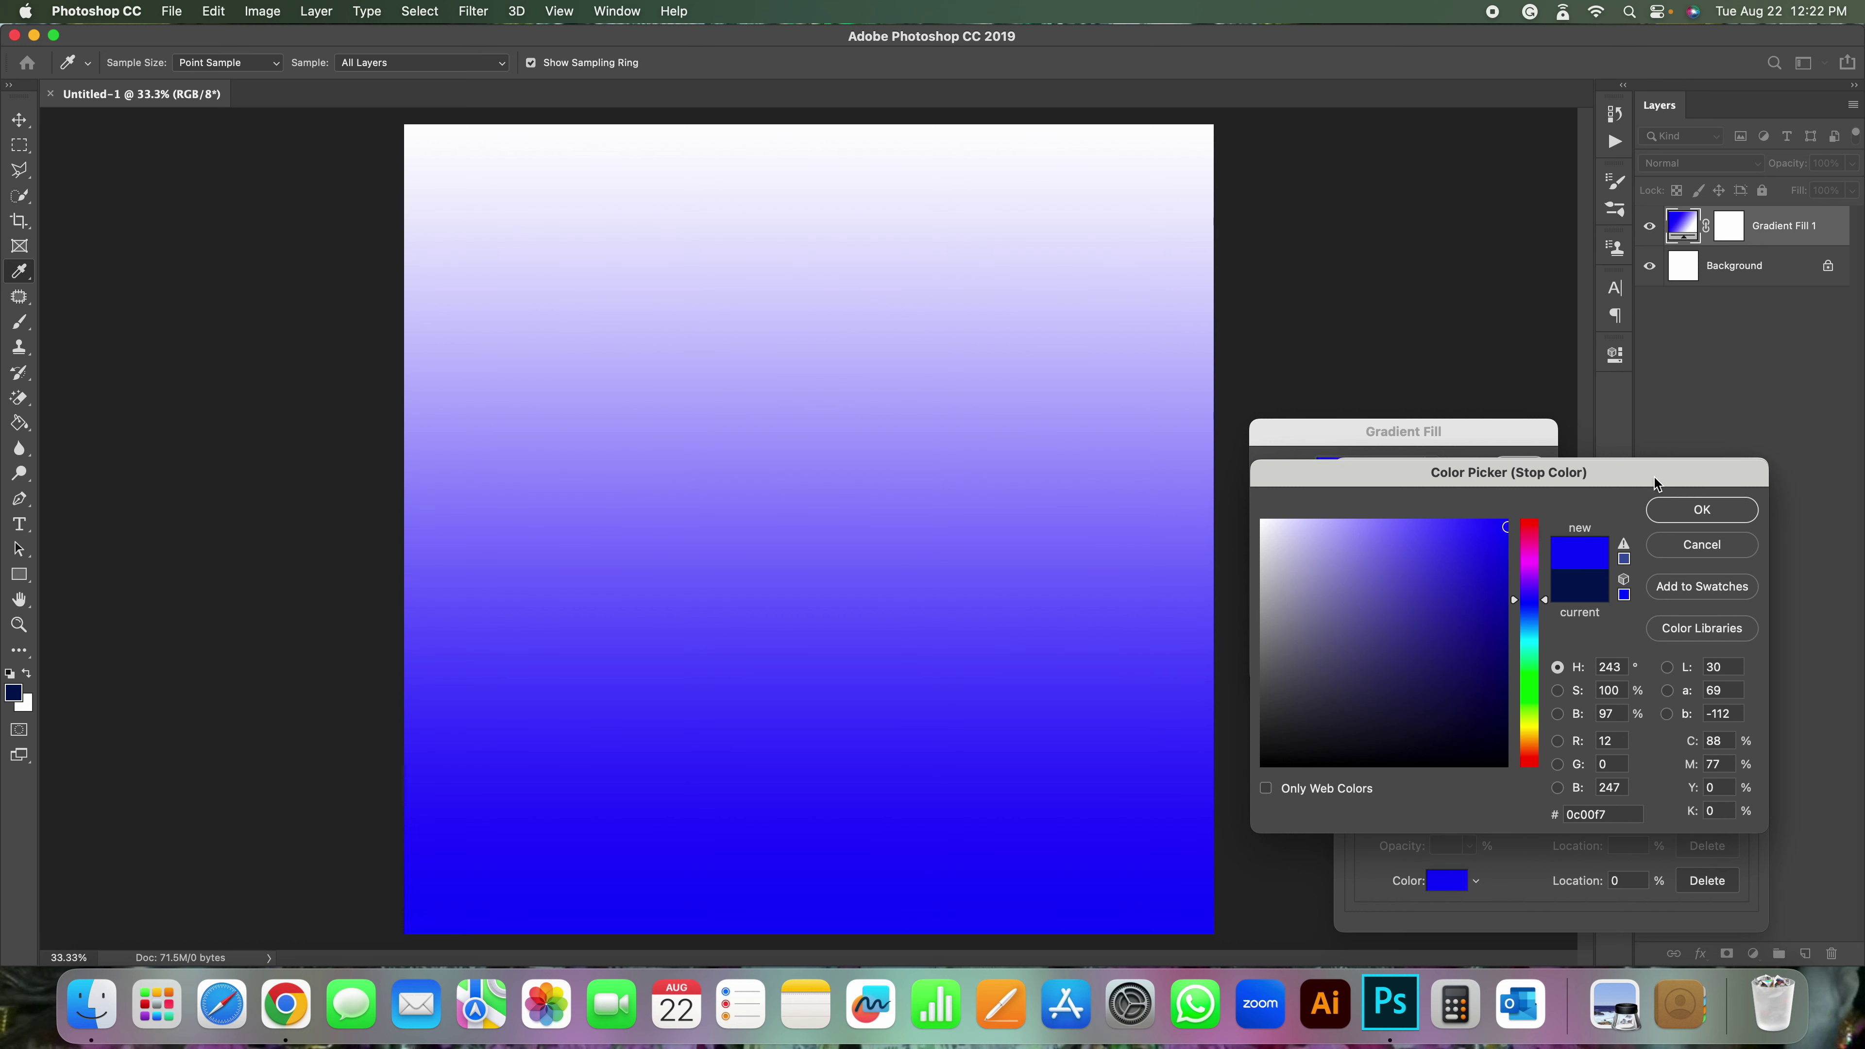
left_click(1722, 509)
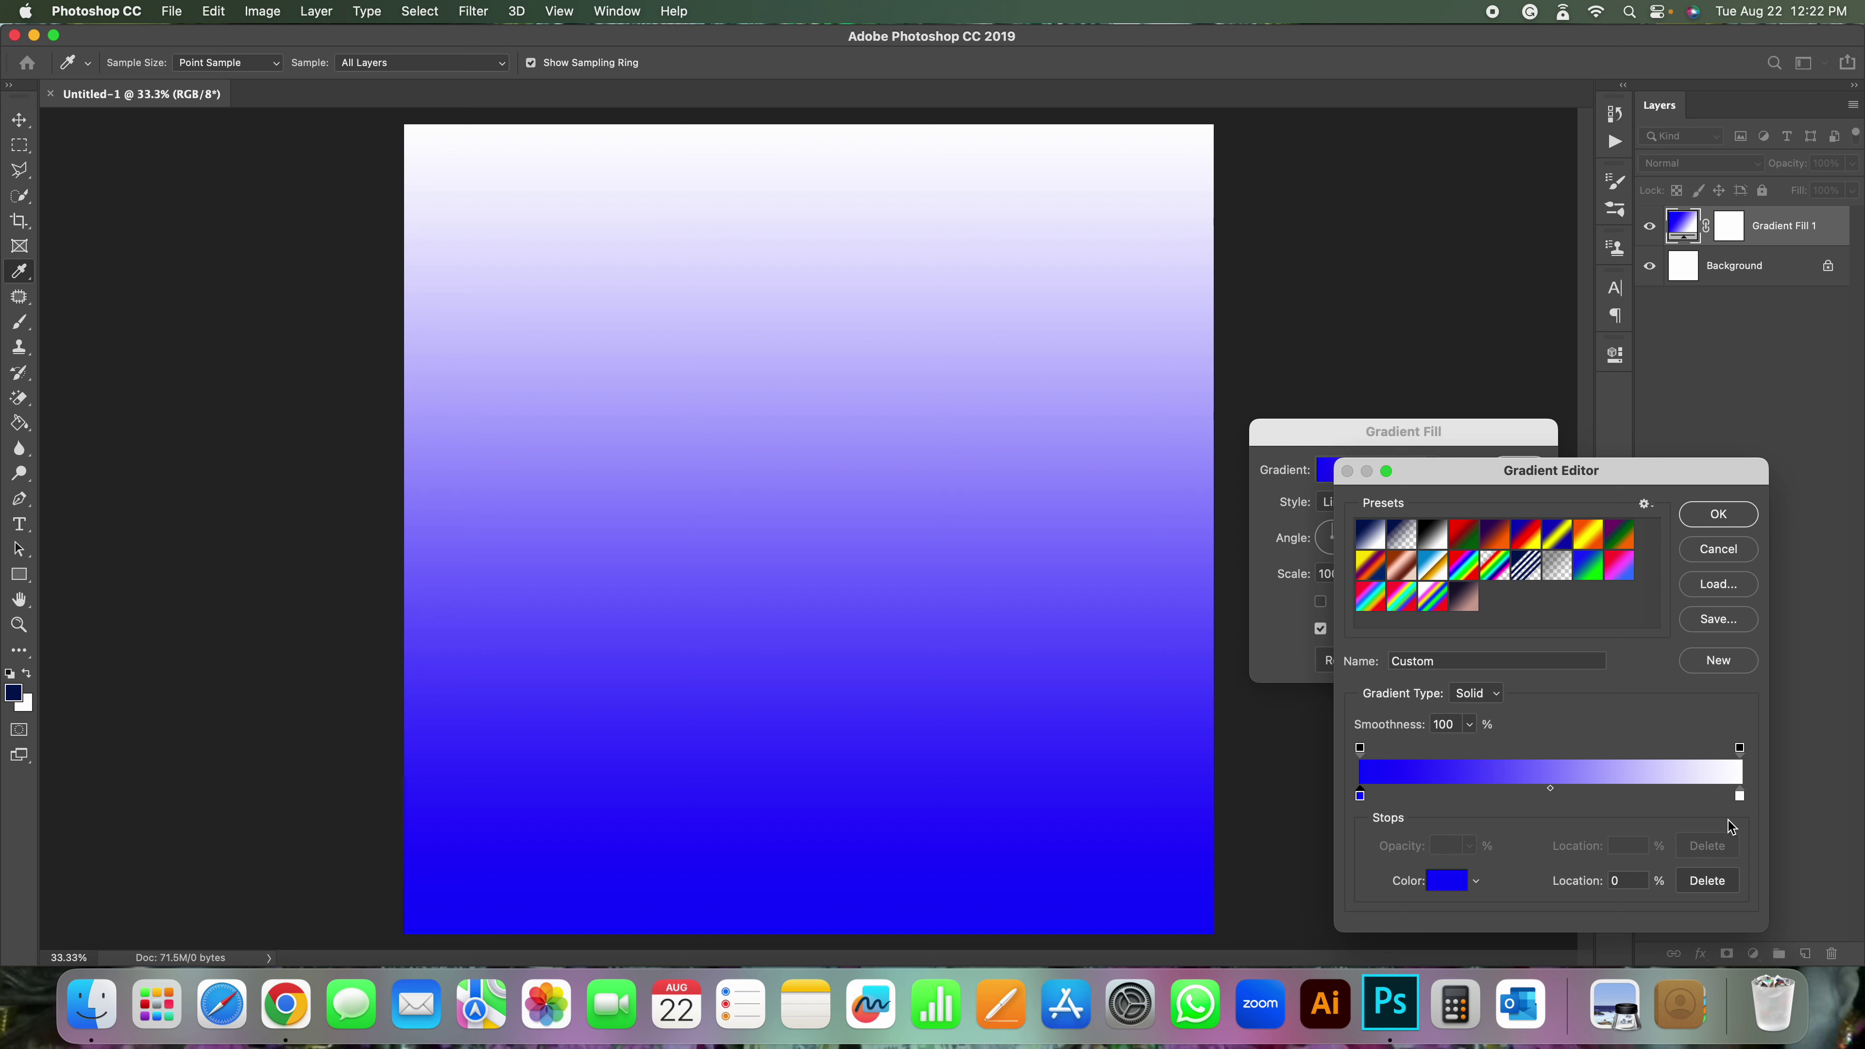
- Set the right stop to teal 01bbb0 (RGB 1, 187, 176) and accept the blue-to-teal gradient
left_click(1740, 798)
left_click(1448, 881)
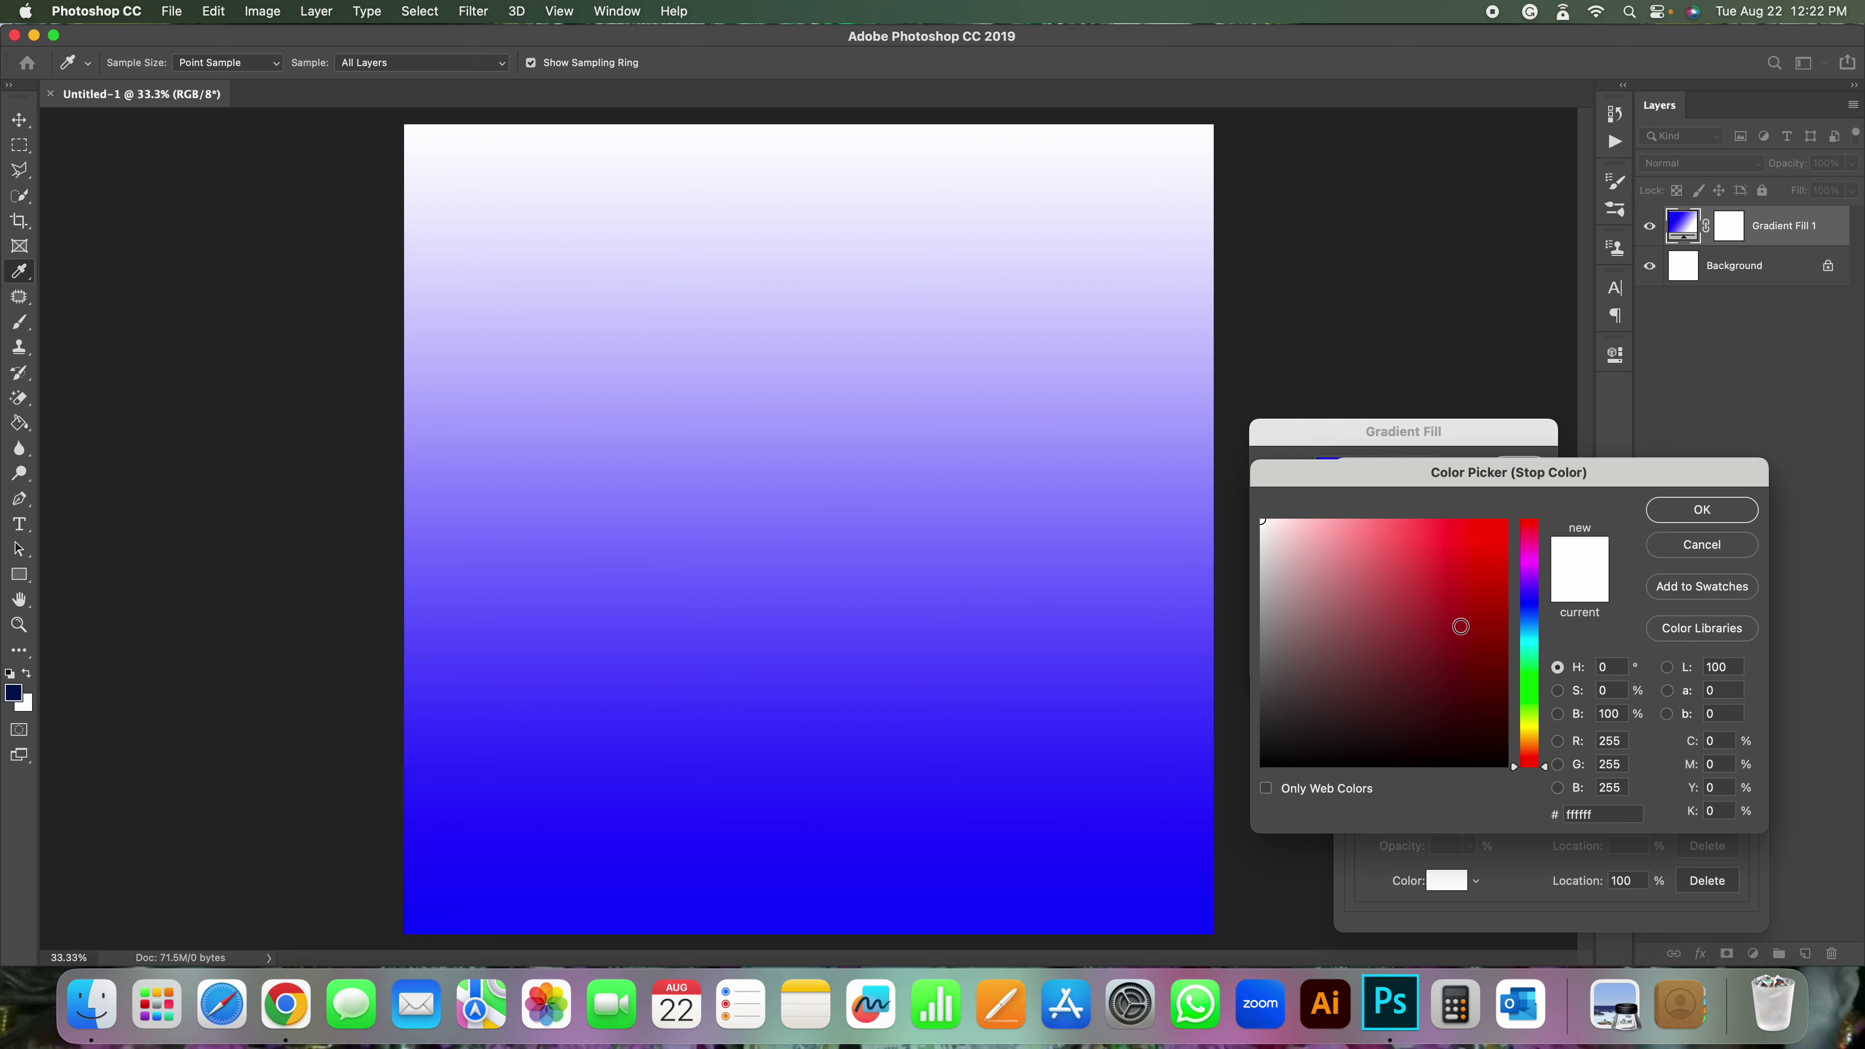
left_click(1527, 643)
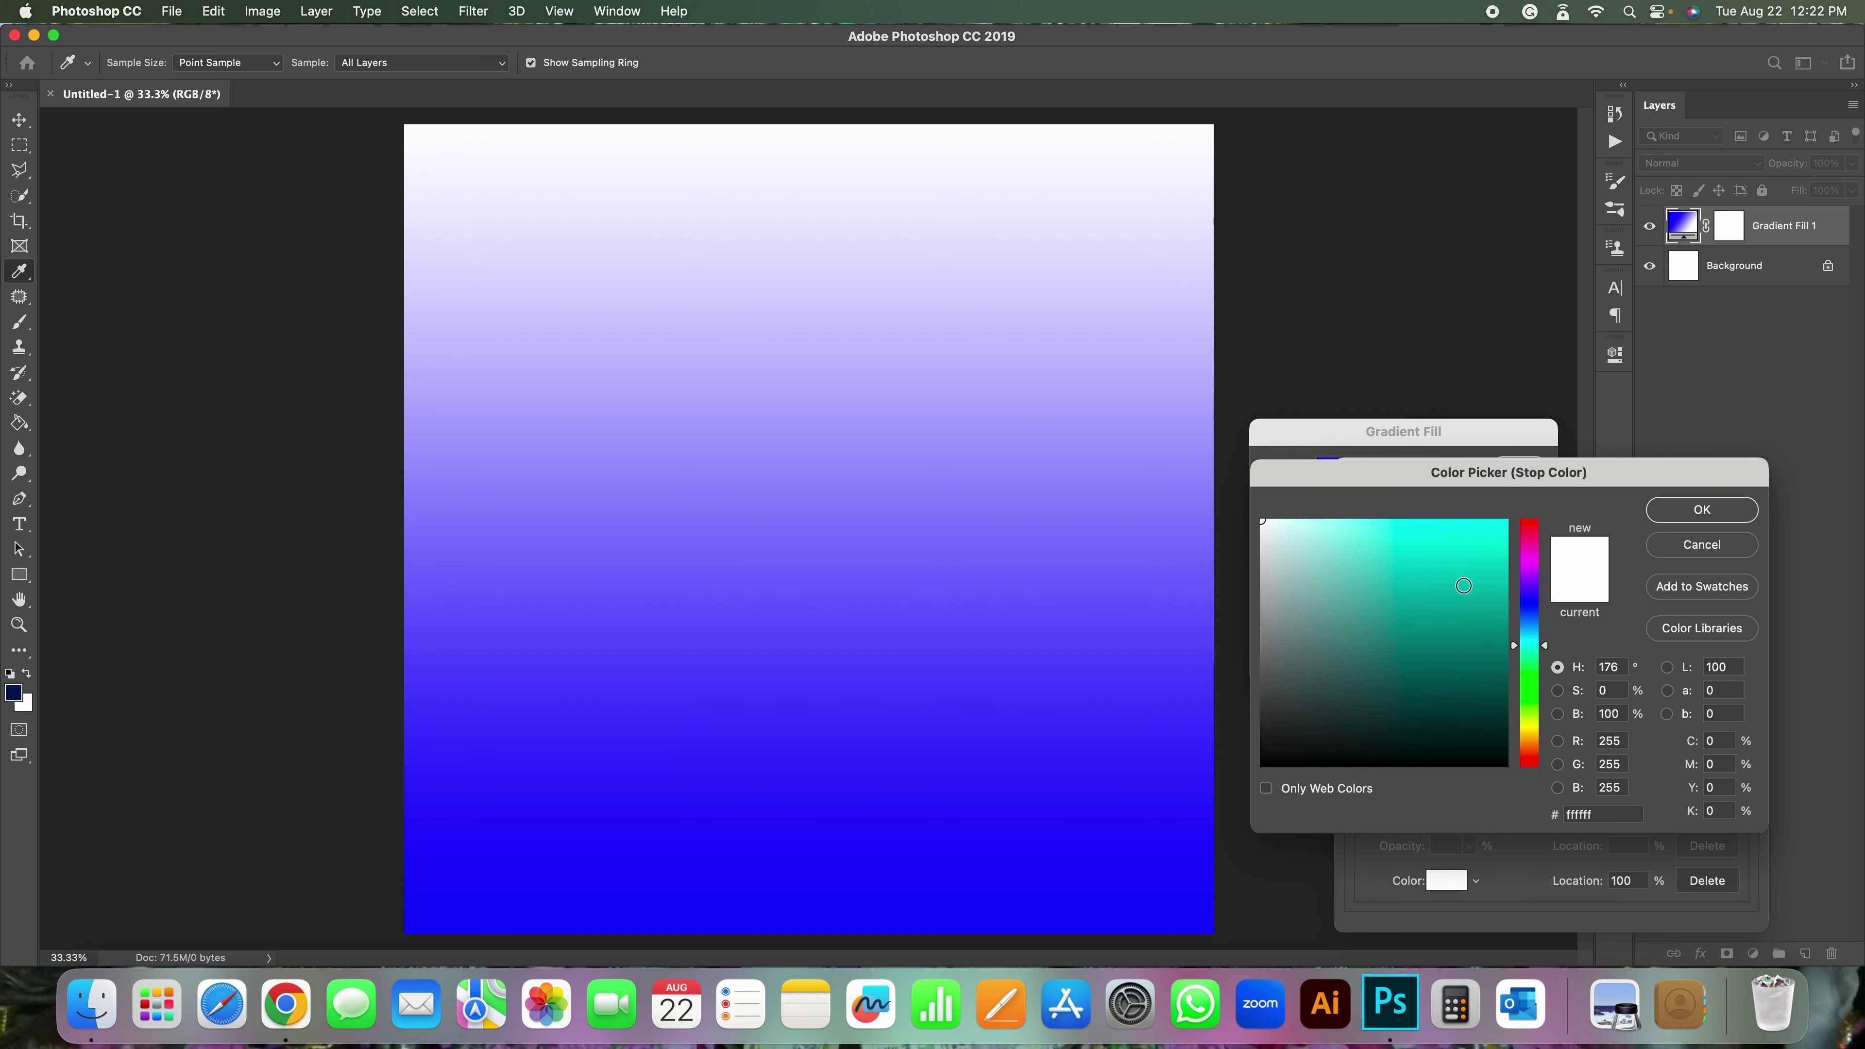
mouse_move(1458, 586)
left_mouse_down()
mouse_move(1493, 537)
mouse_move(1512, 543)
left_mouse_up()
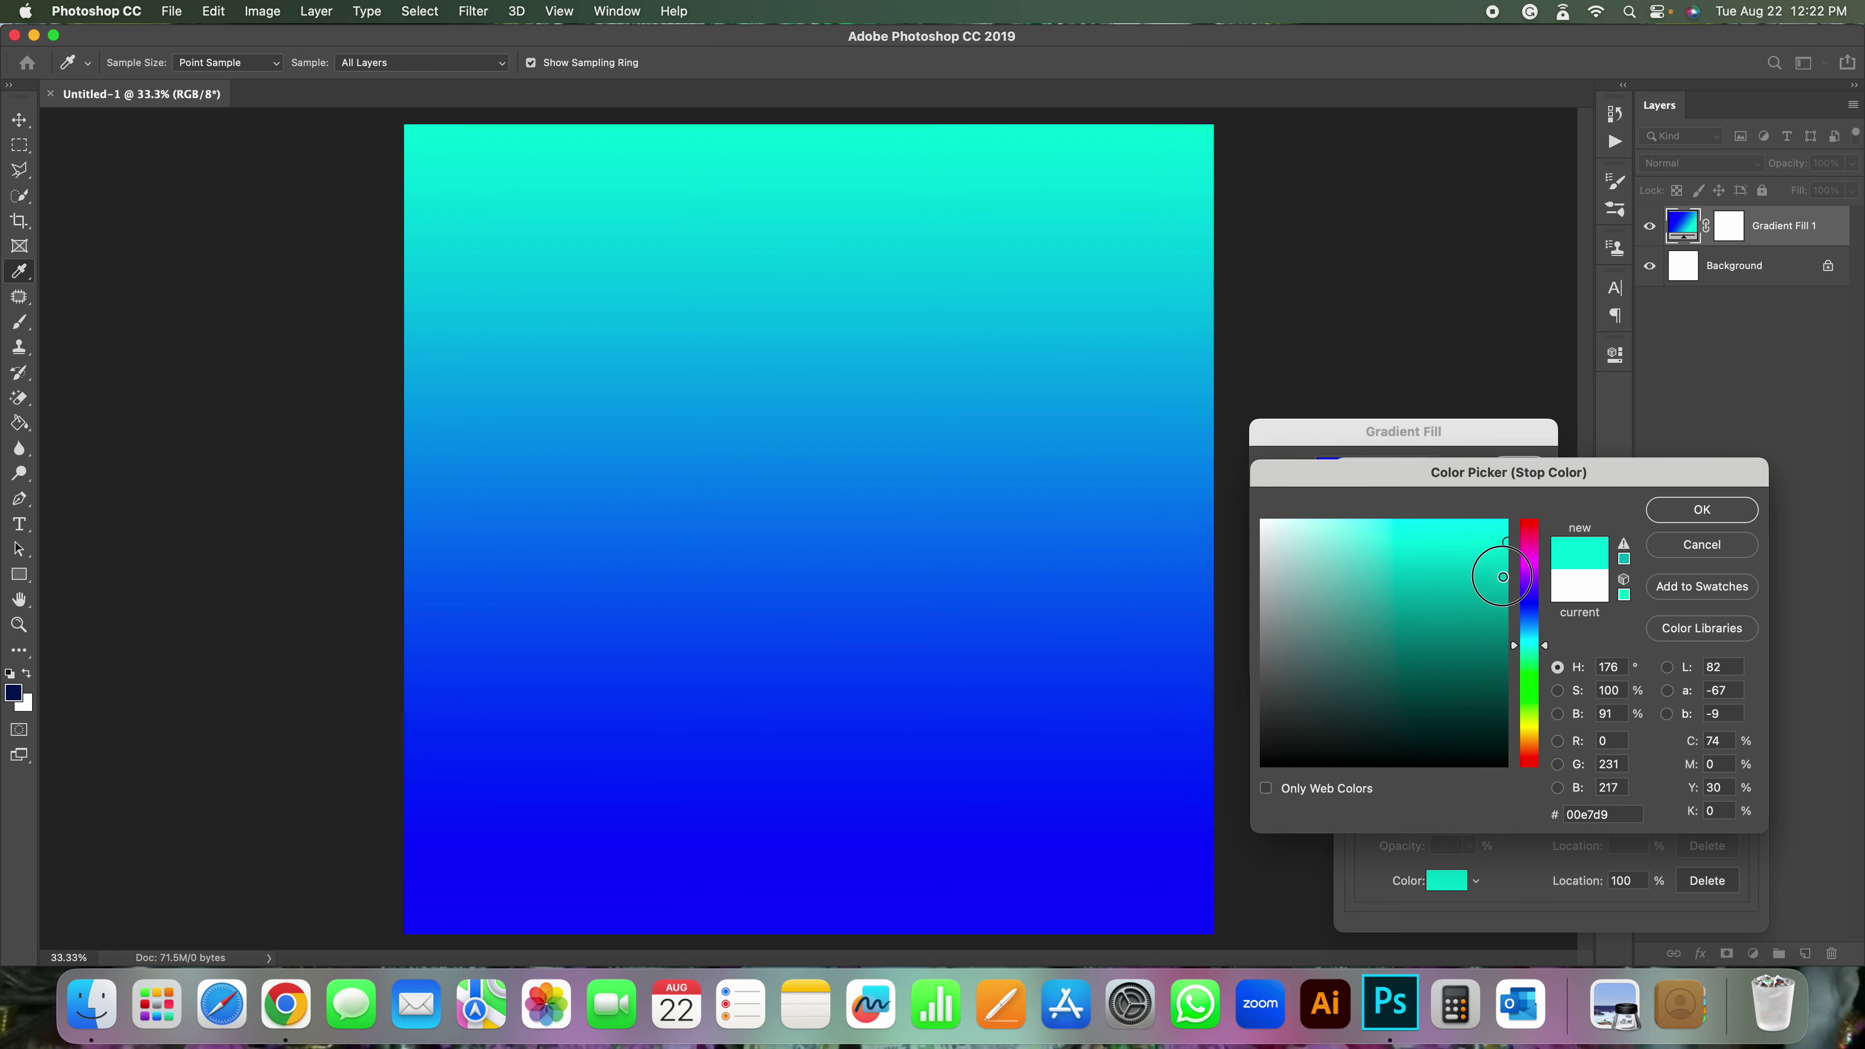
left_click_drag(1513, 543, 1506, 586)
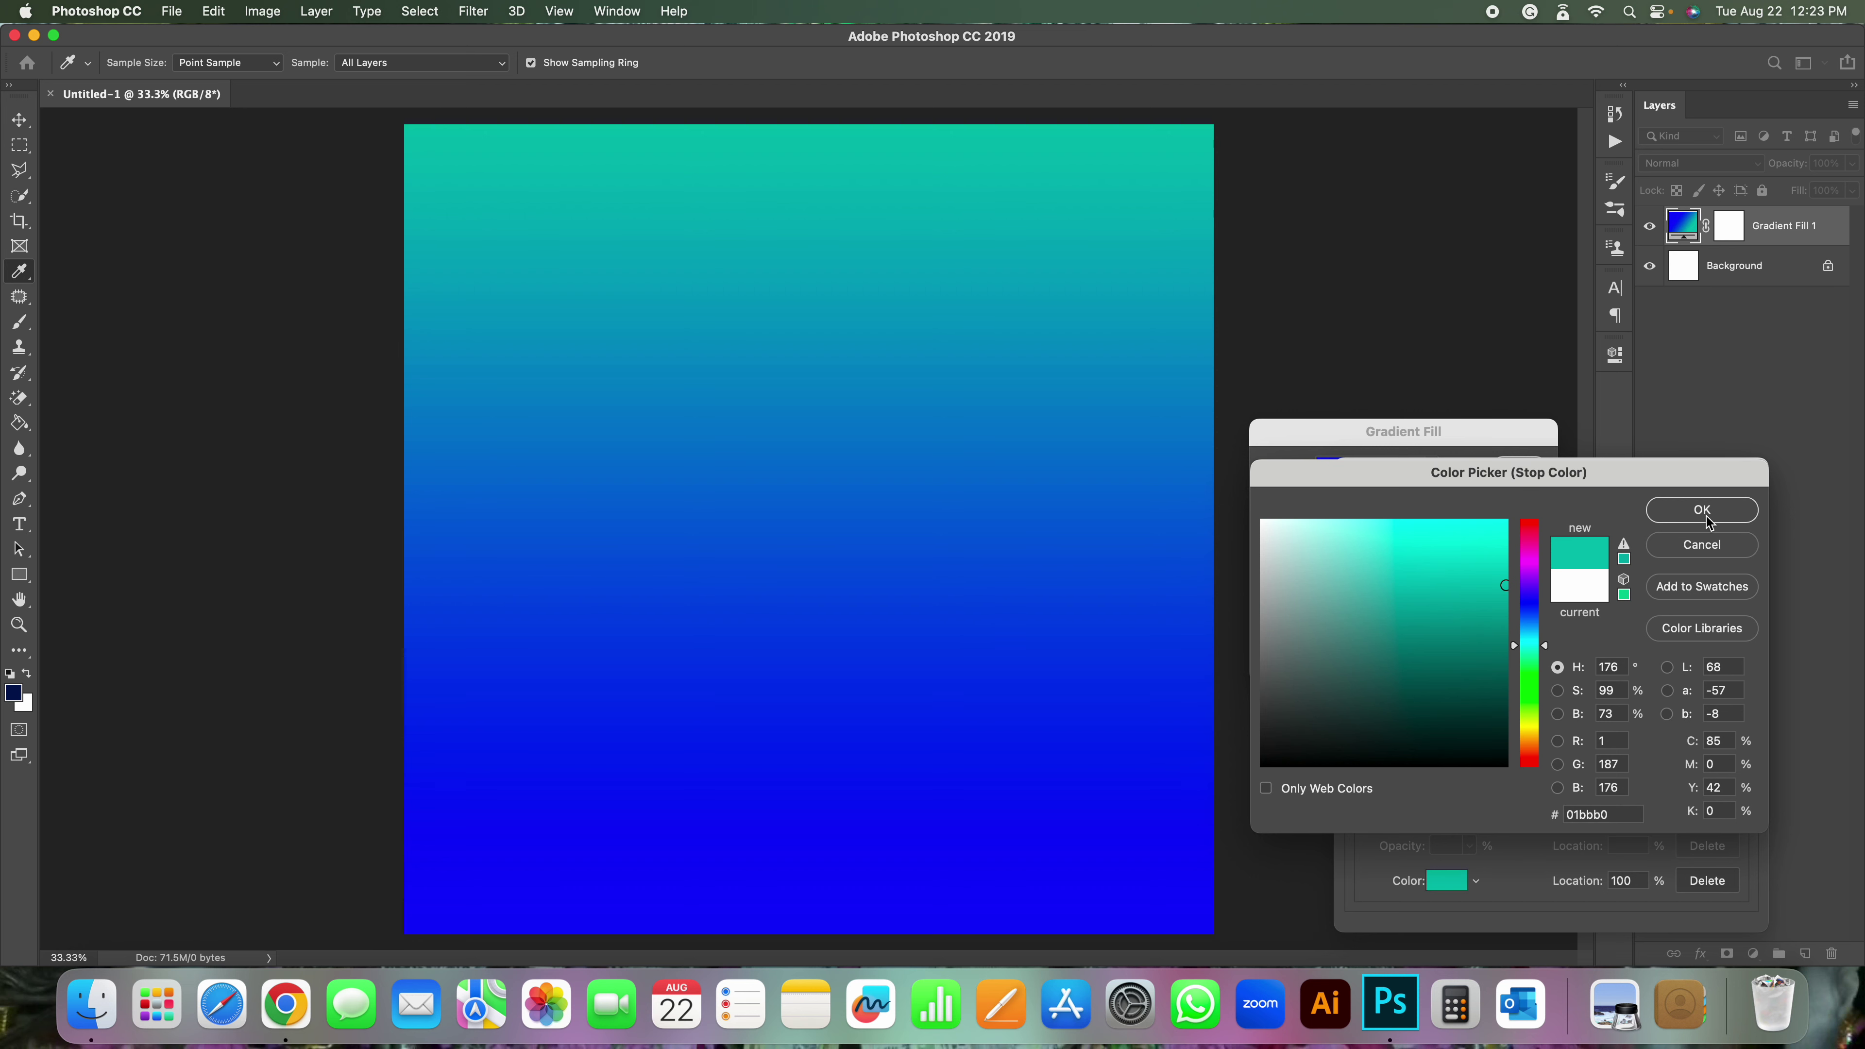
left_click_drag(1601, 474, 1598, 401)
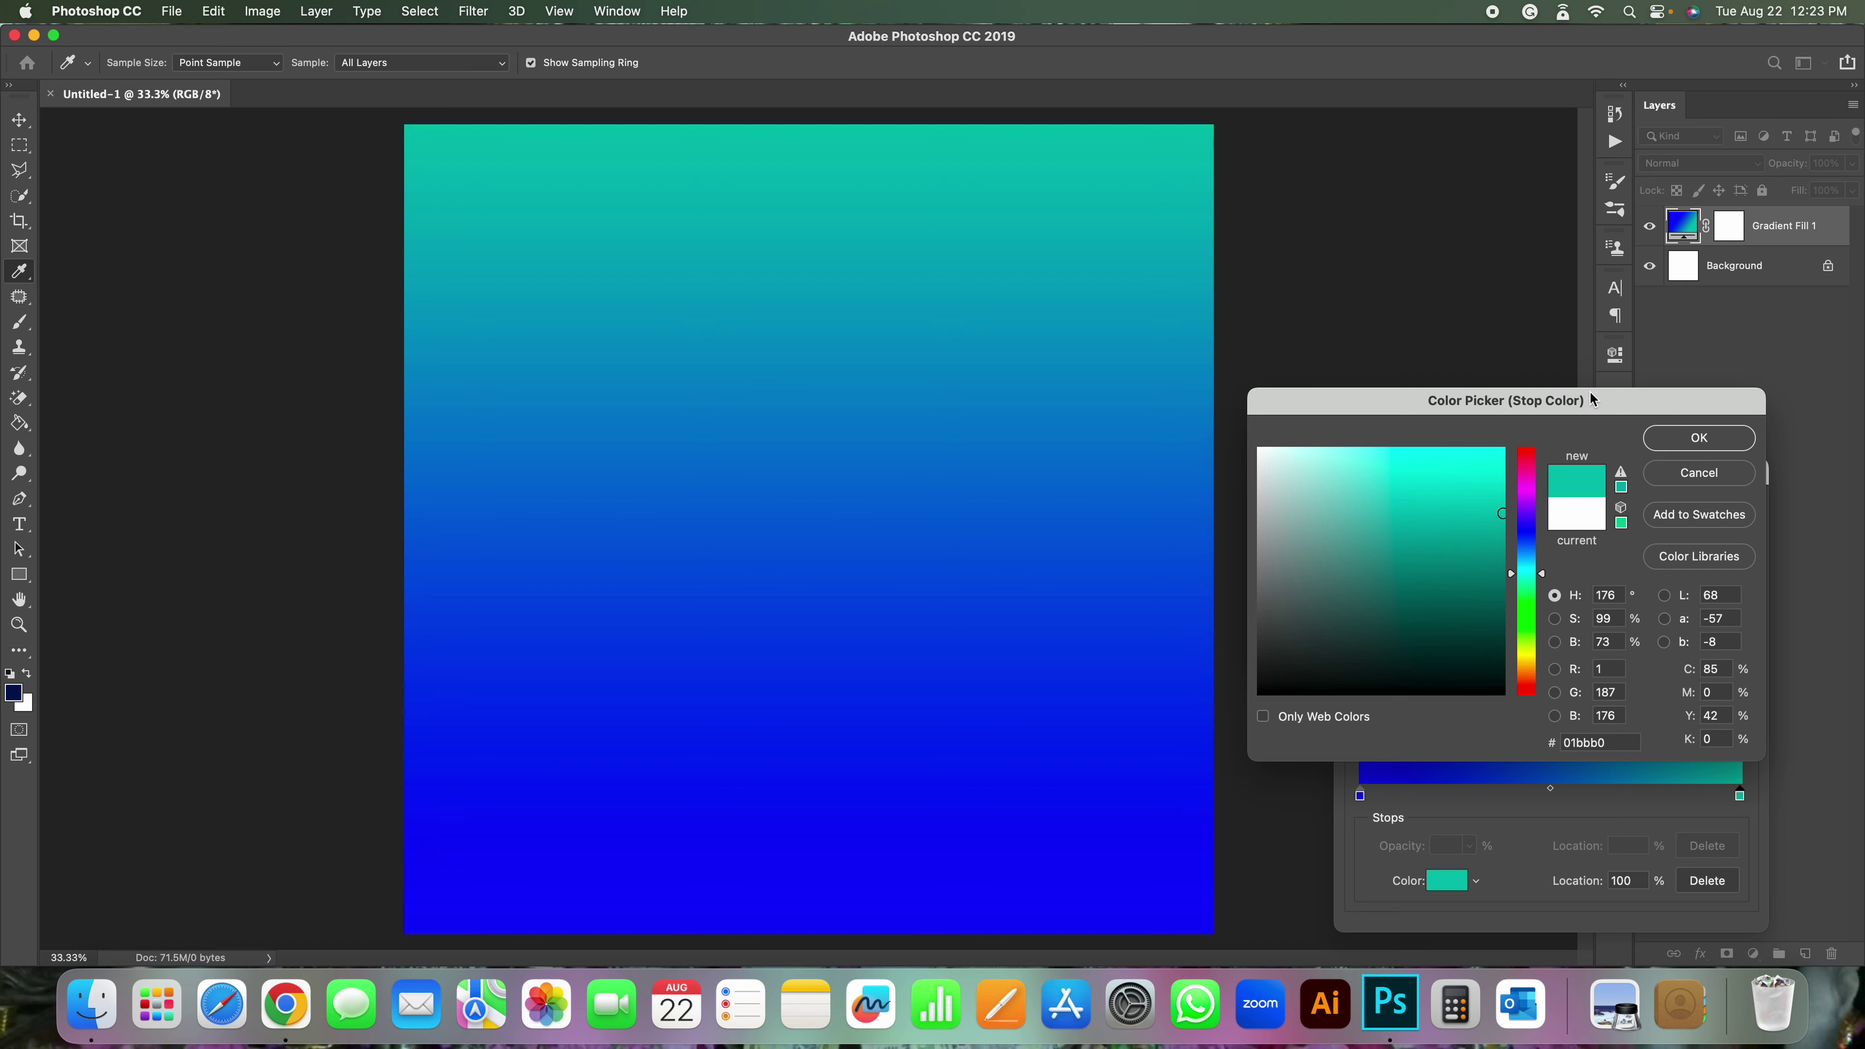
left_click_drag(1596, 404, 933, 528)
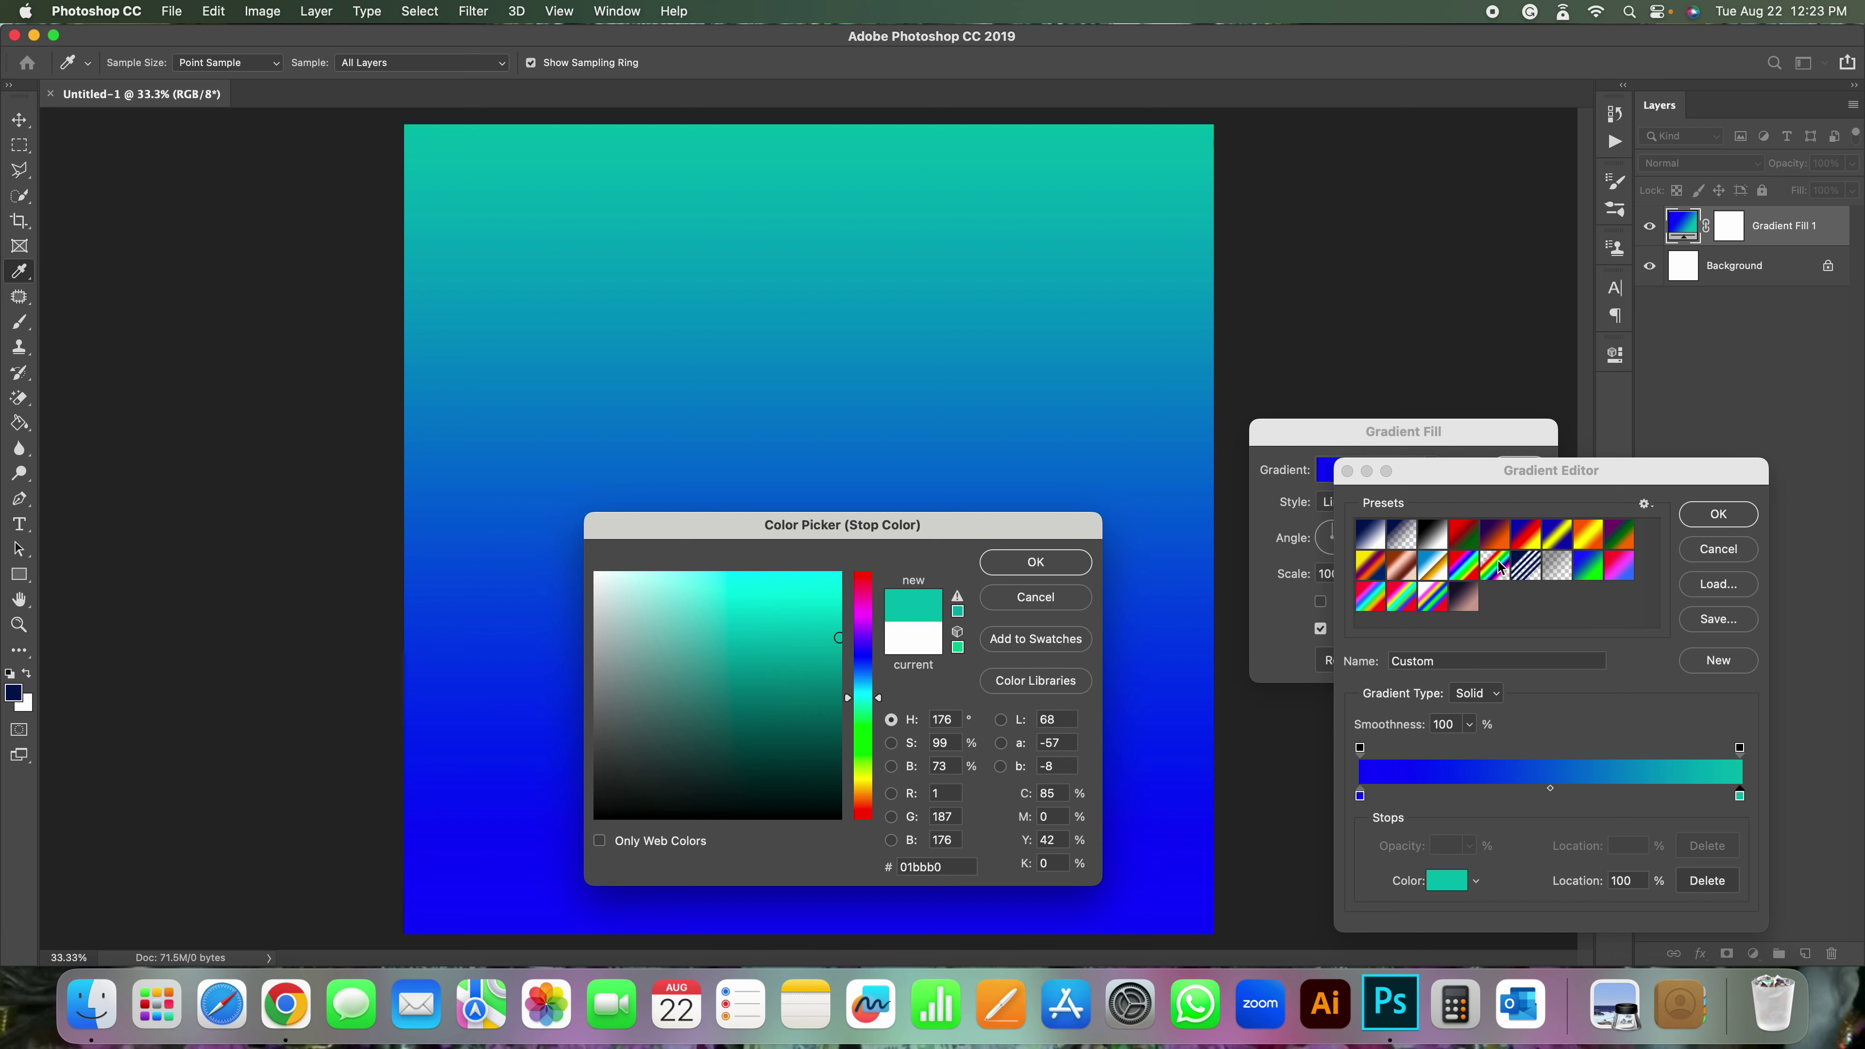
mouse_move(804, 526)
left_mouse_down()
mouse_move(1477, 411)
mouse_move(930, 505)
left_mouse_up()
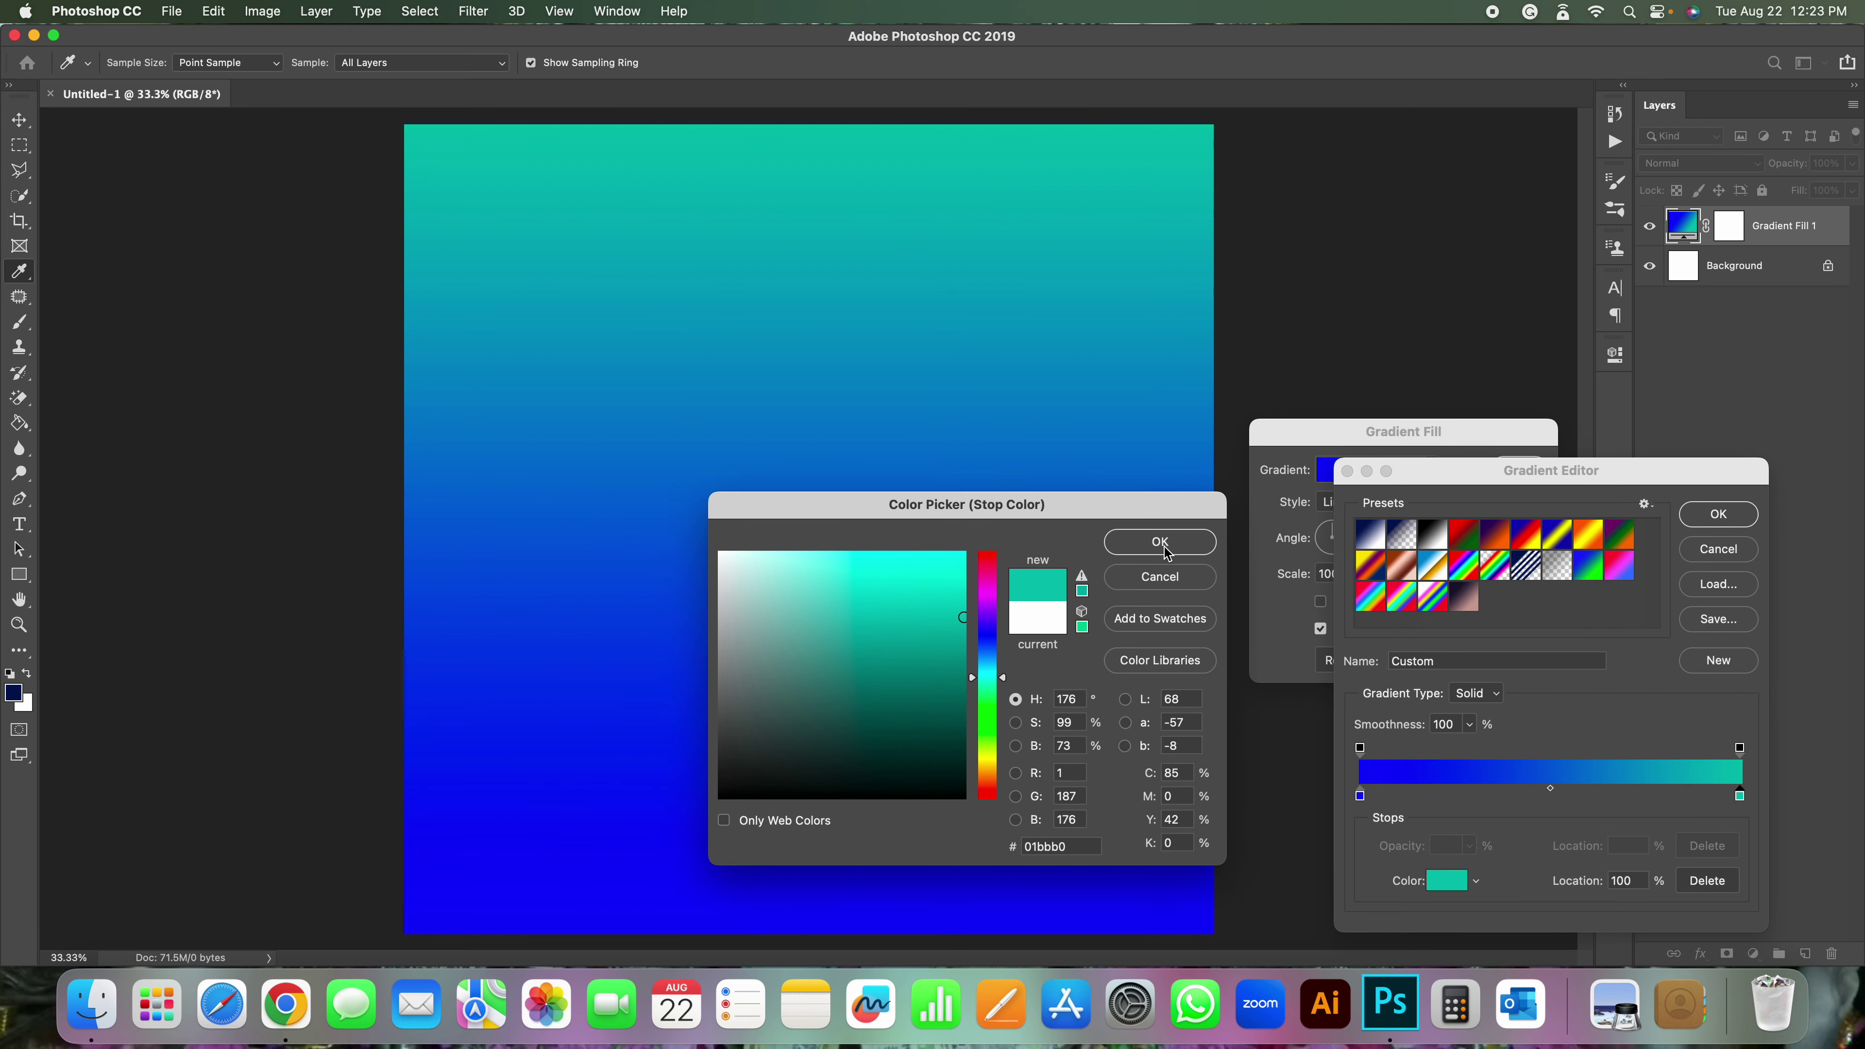
left_click(1166, 542)
left_click(1736, 517)
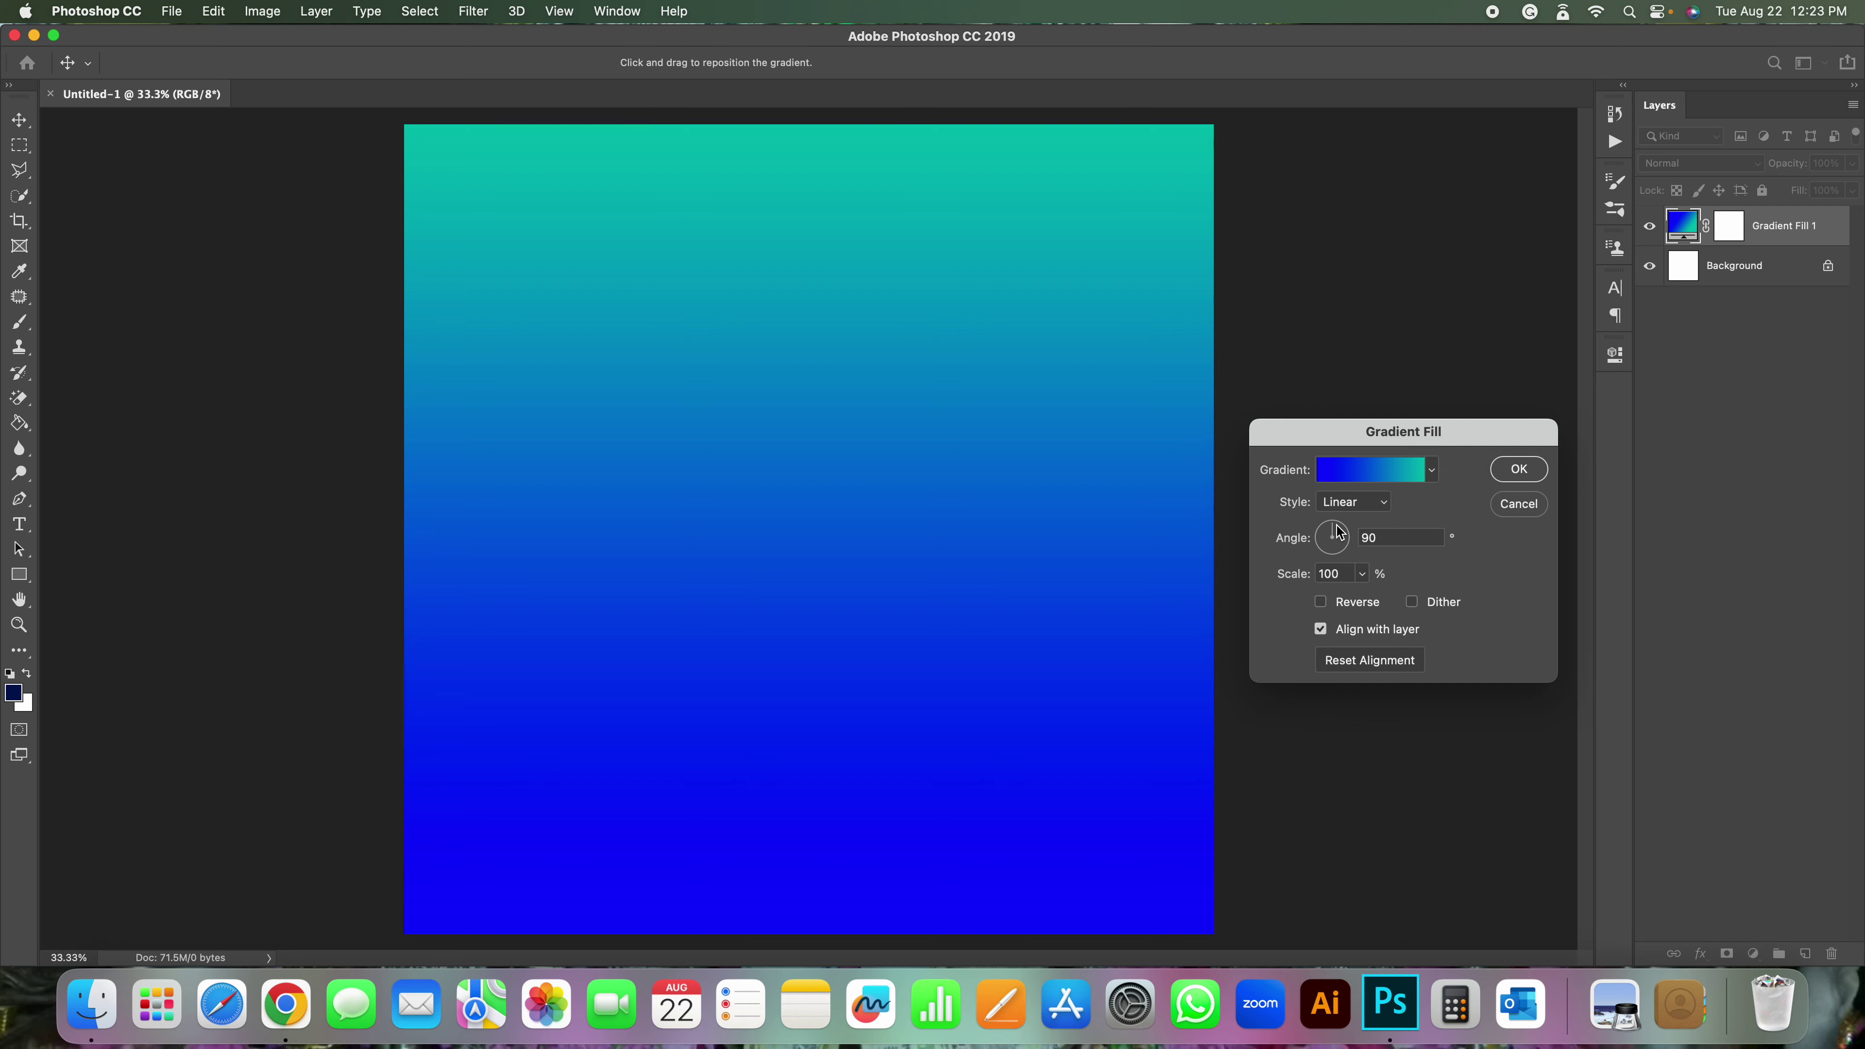
- Rotate the gradient and try the Radial, Angle and Reflected styles
mouse_move(1346, 537)
left_mouse_down()
mouse_move(1320, 560)
mouse_move(1342, 531)
left_mouse_up()
left_click(1354, 502)
left_click(1352, 520)
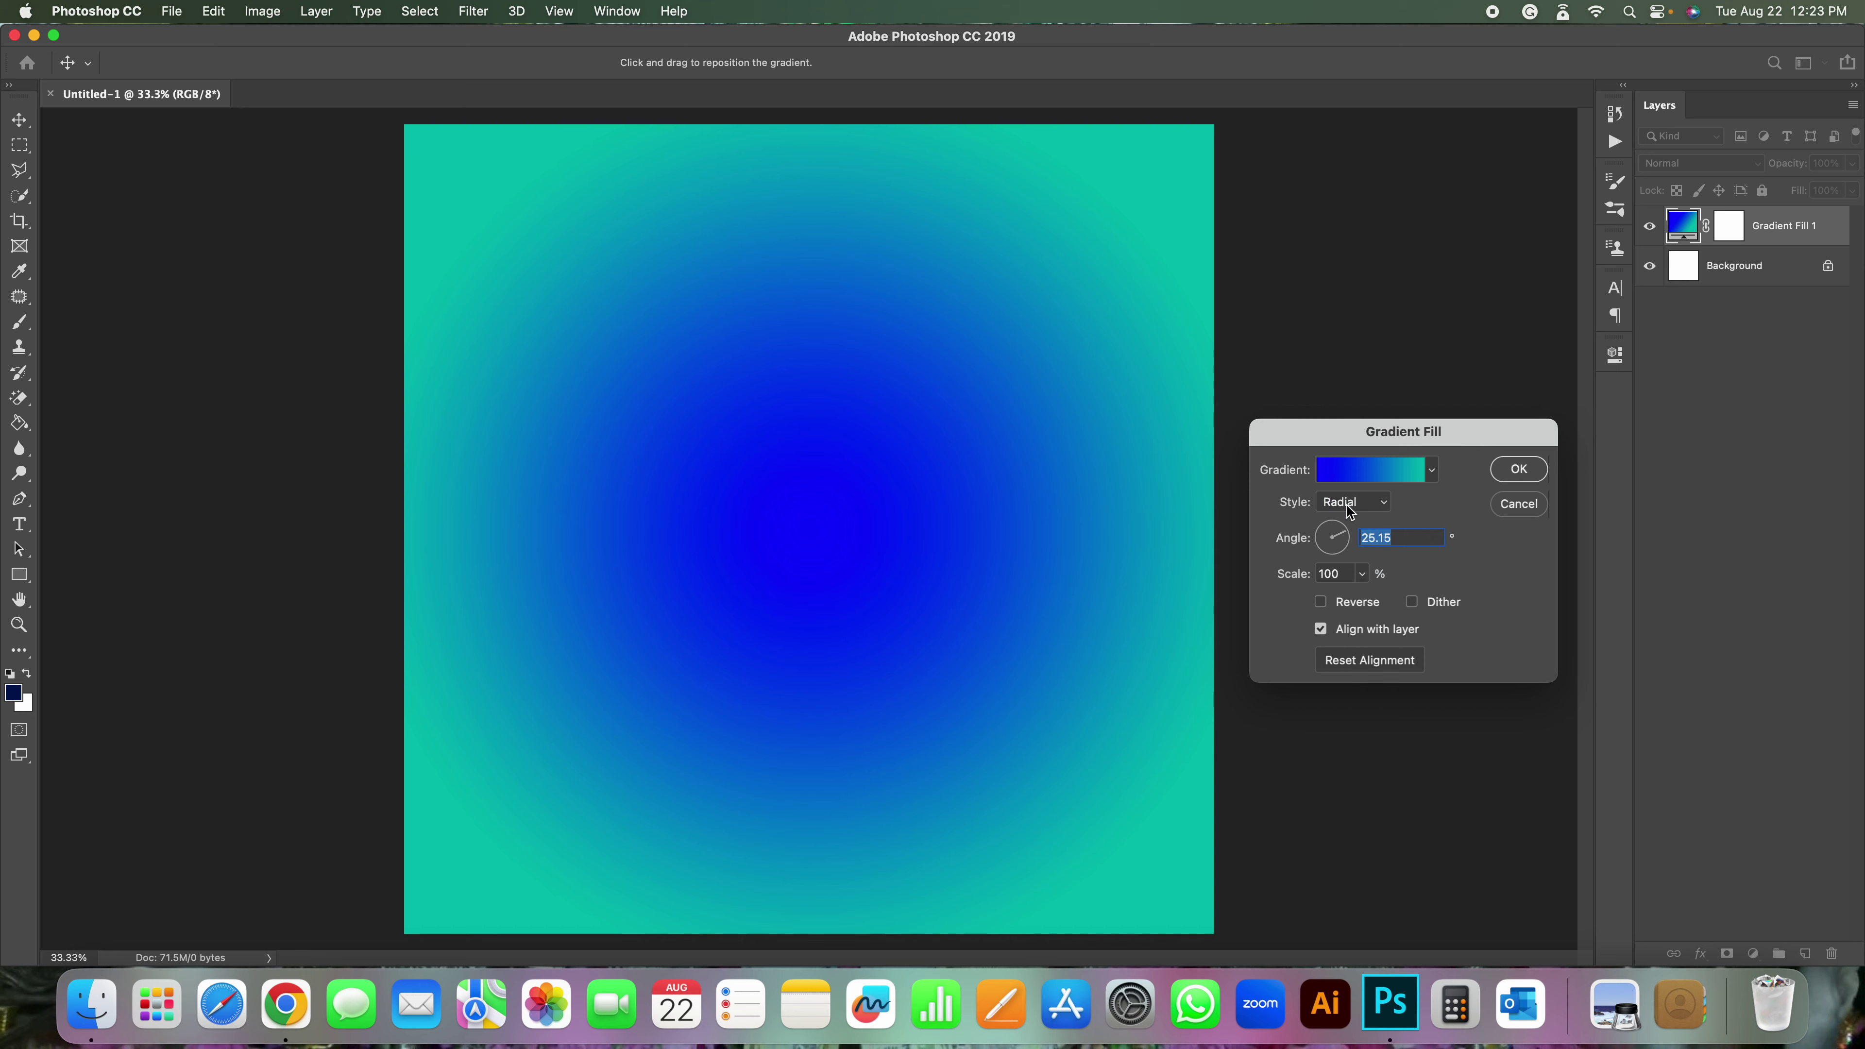
left_click(1353, 518)
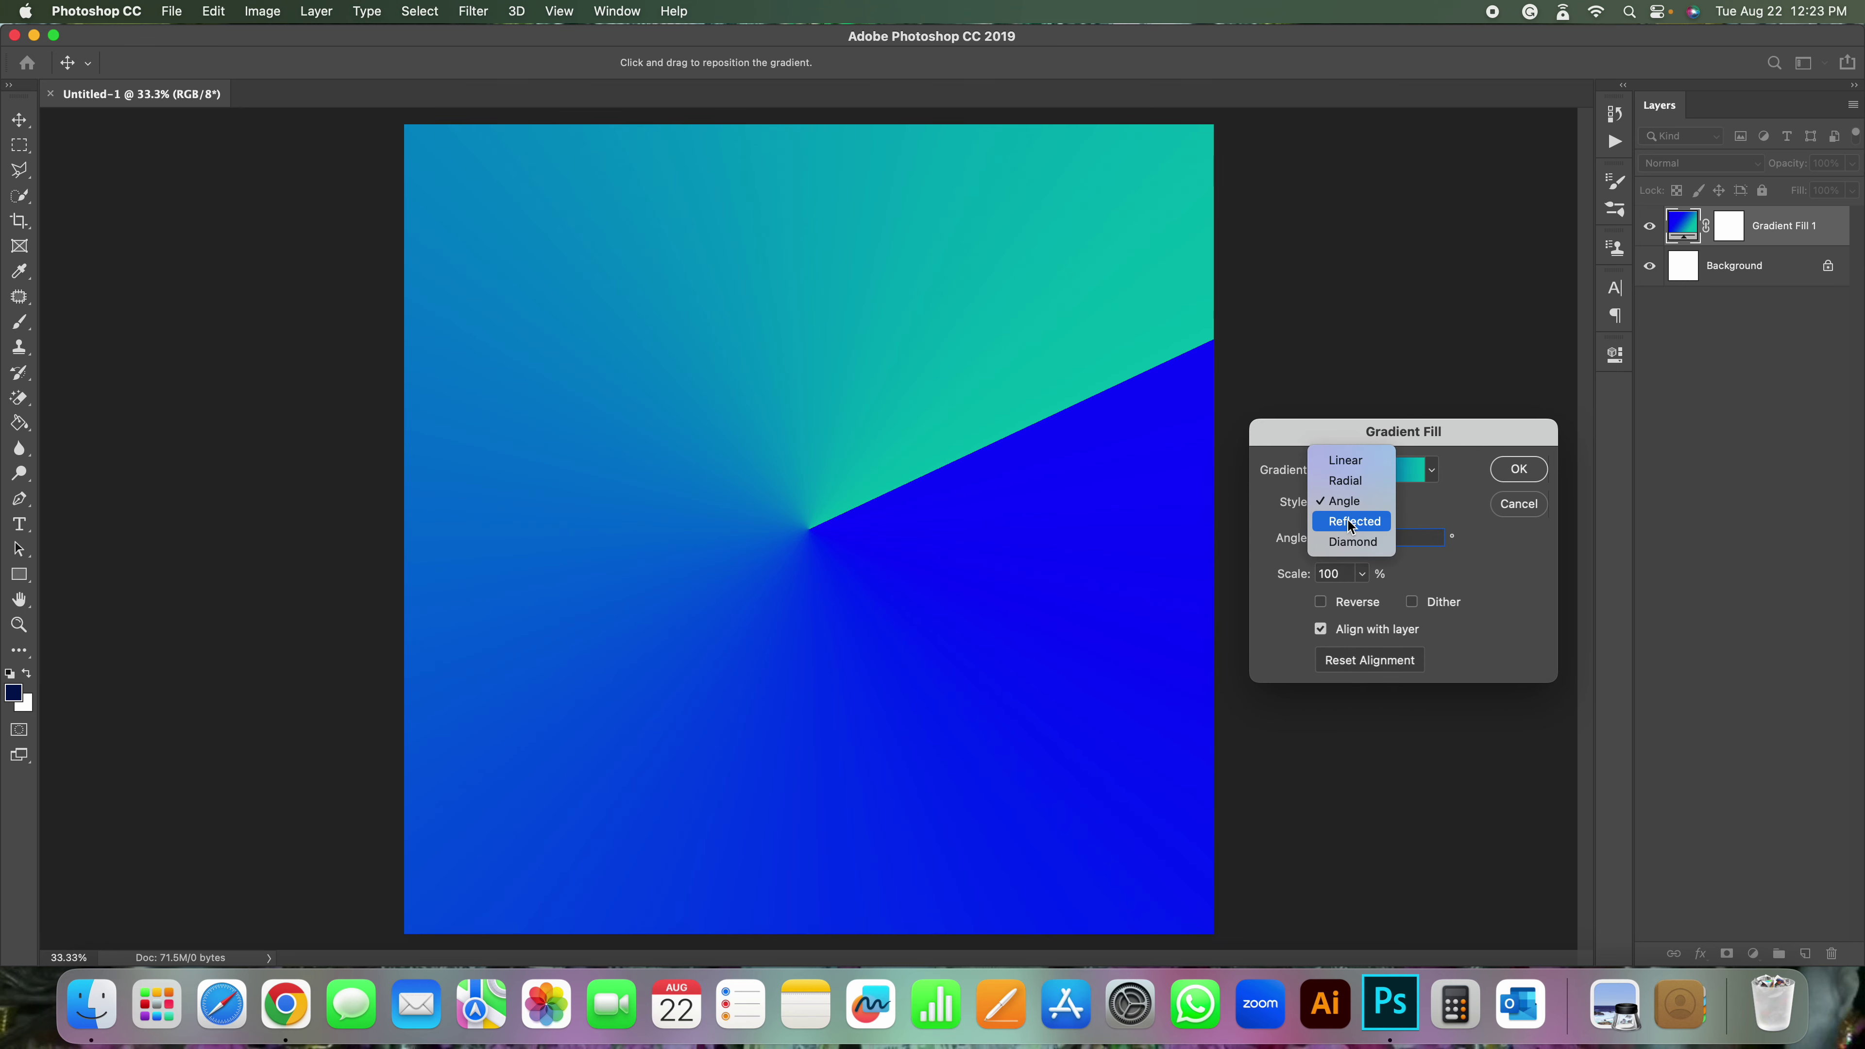
left_click(1352, 524)
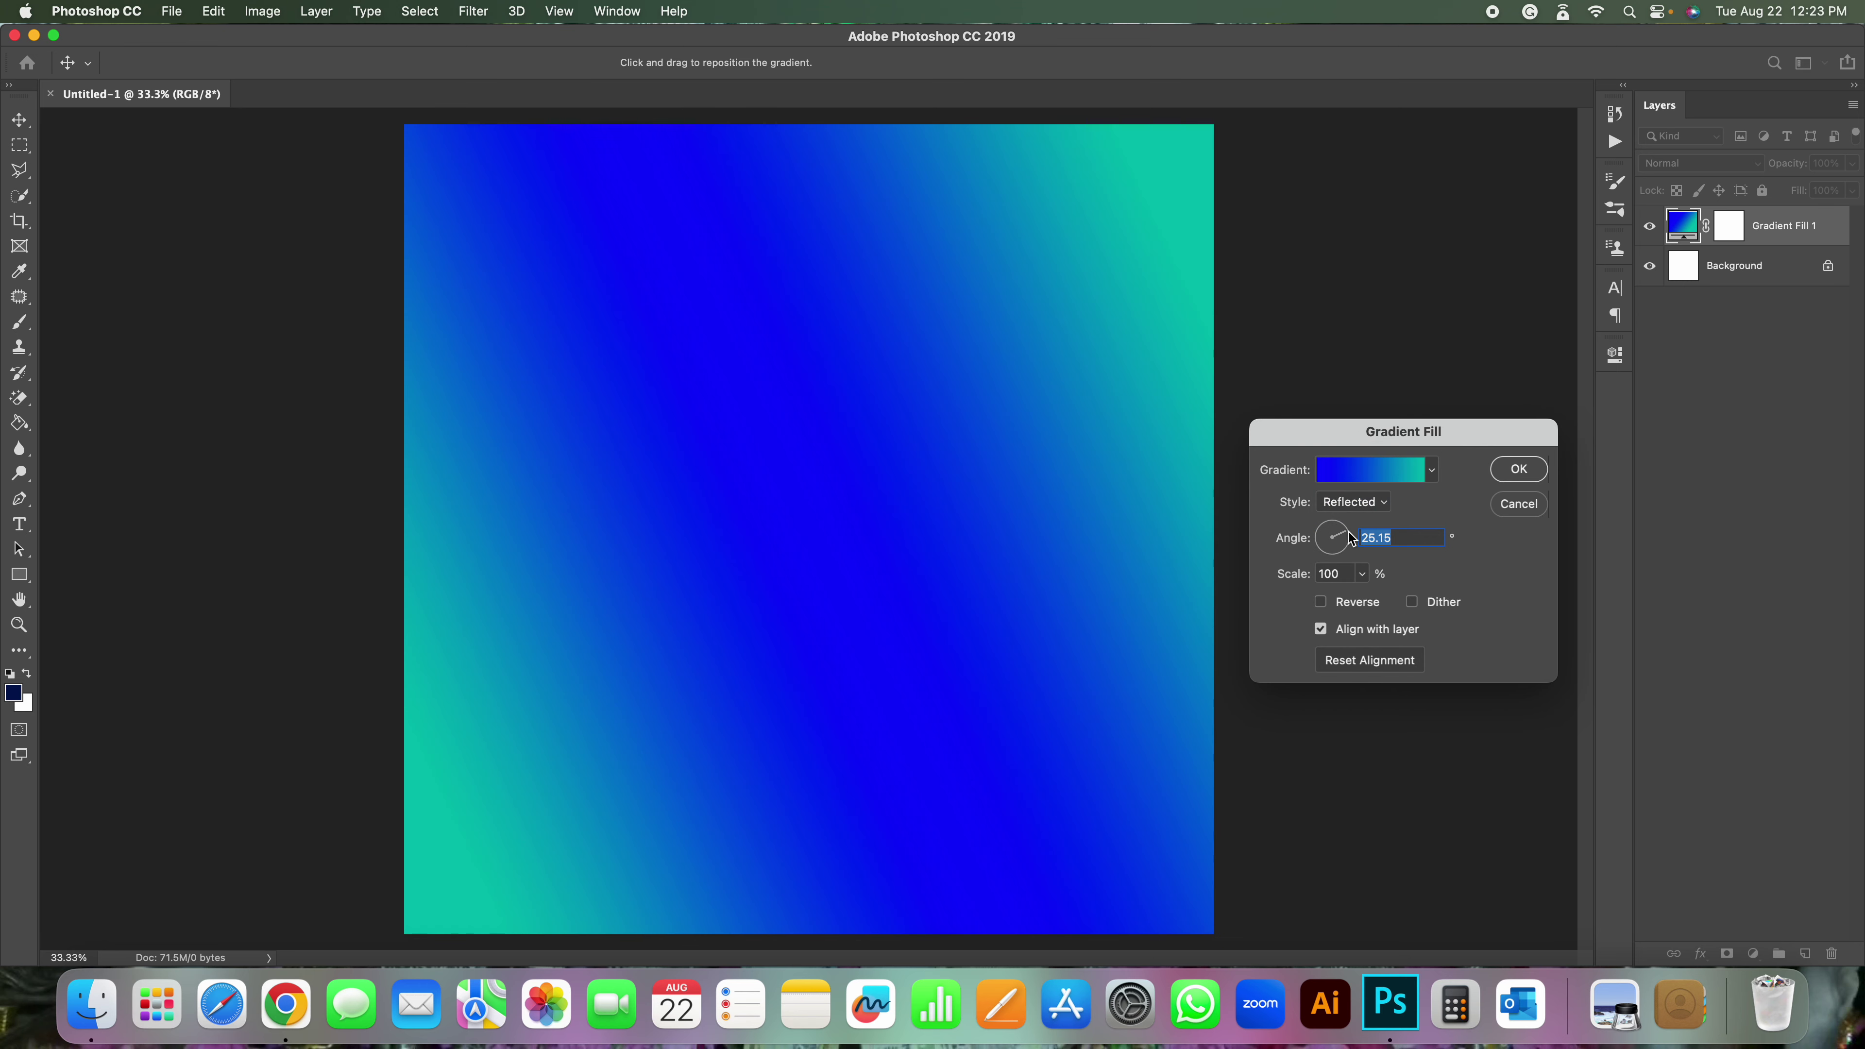
mouse_move(1346, 547)
left_mouse_down()
mouse_move(1325, 551)
mouse_move(1350, 535)
left_mouse_up()
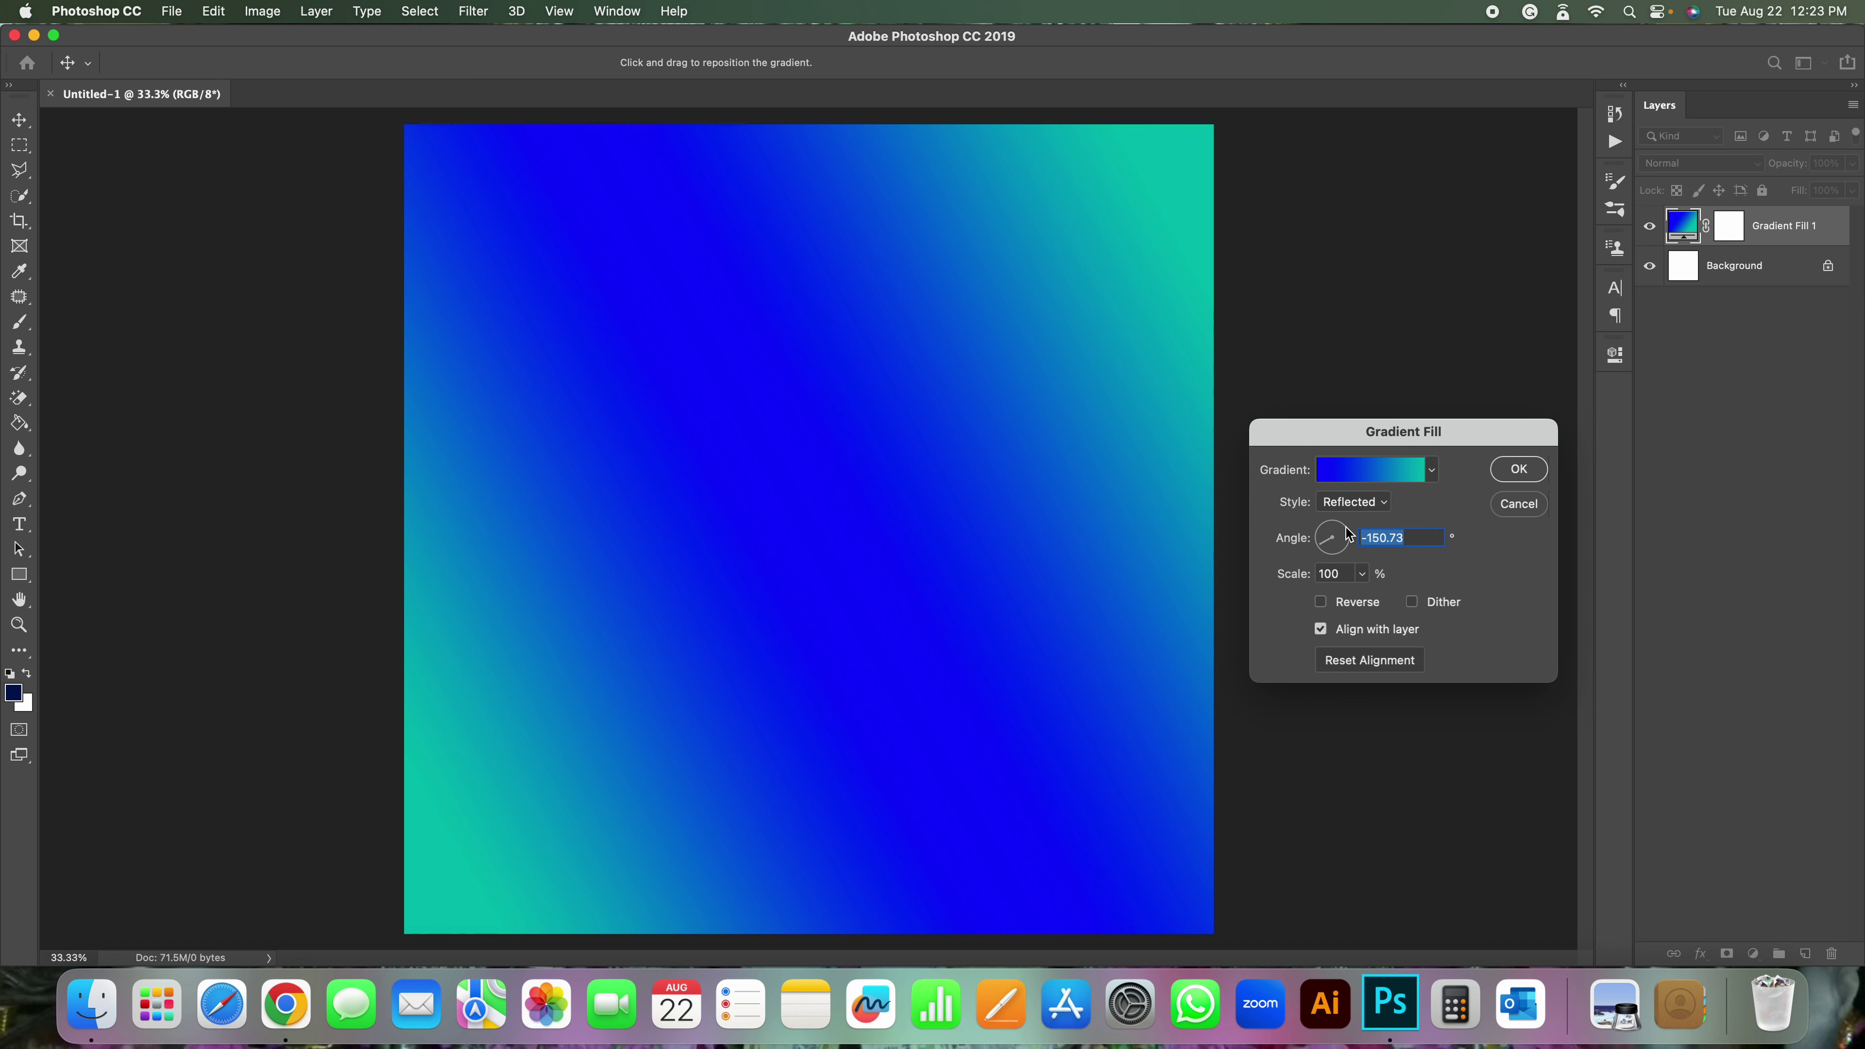
- Switch the gradient to Diamond style at 34% scale
left_click(1364, 508)
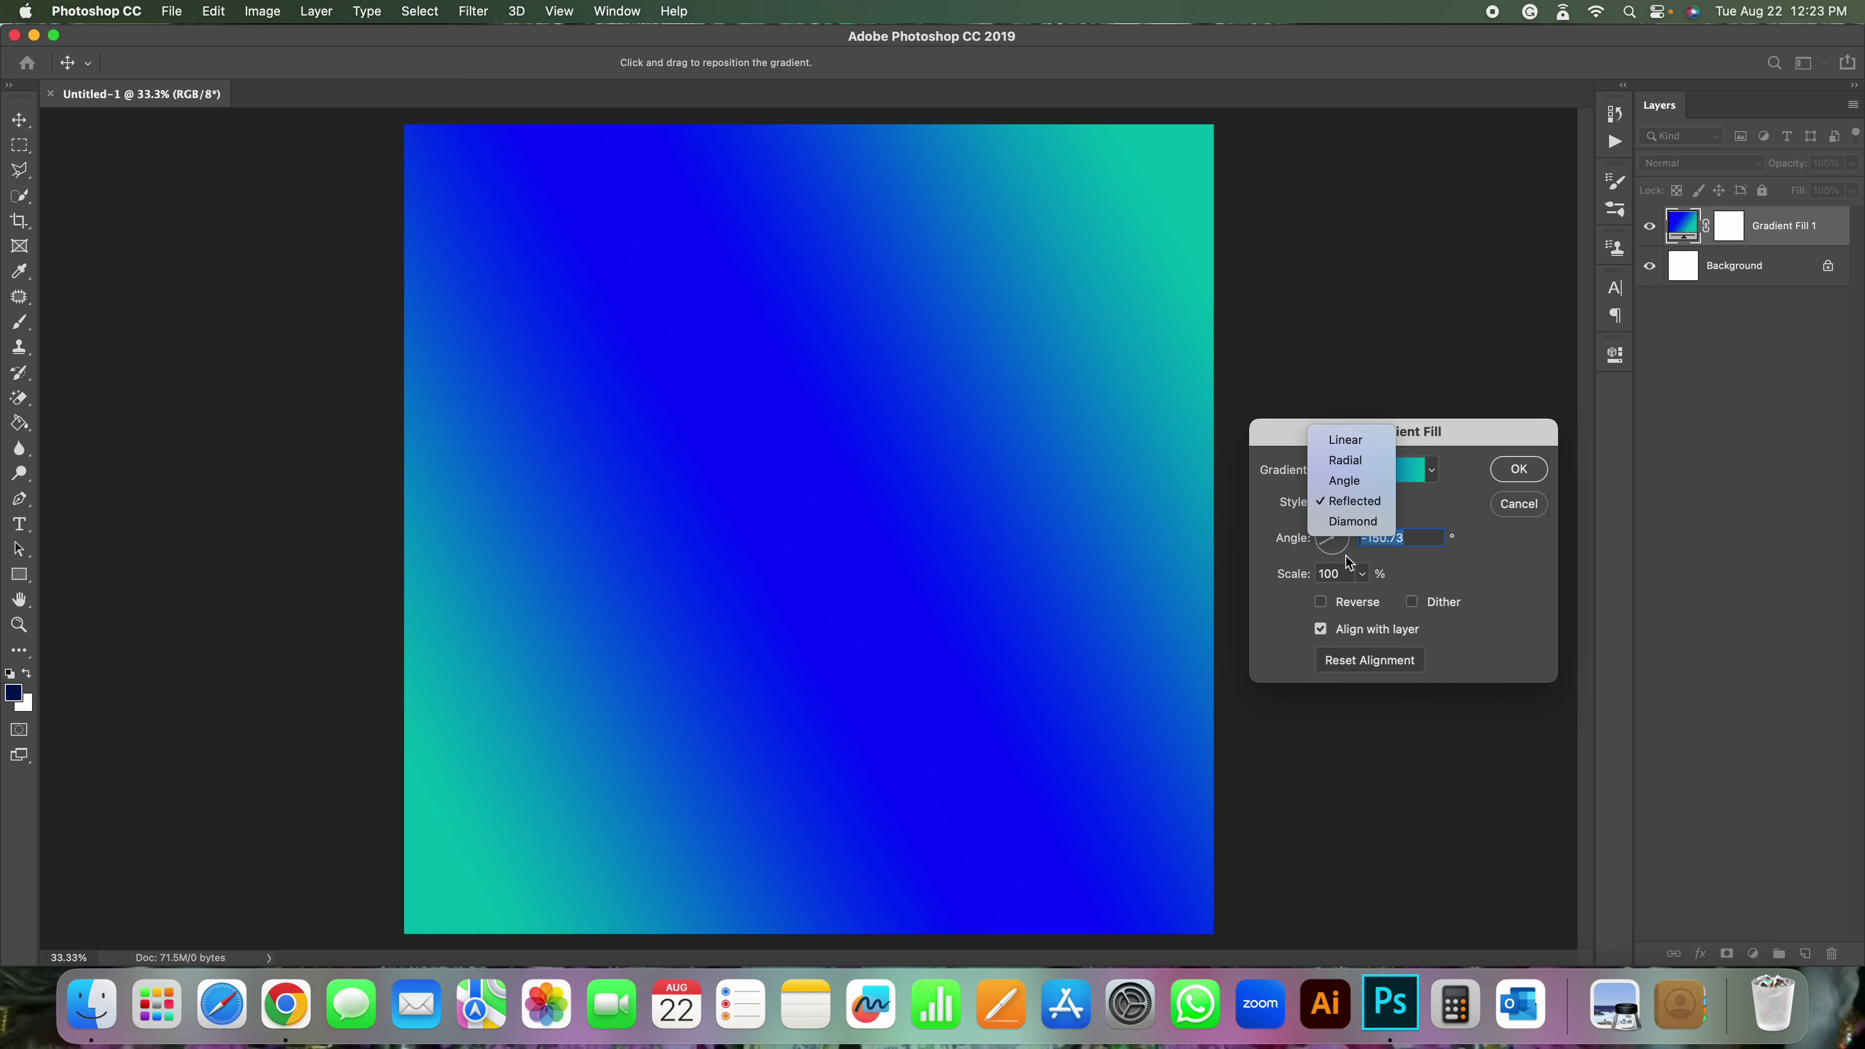
left_click(1343, 524)
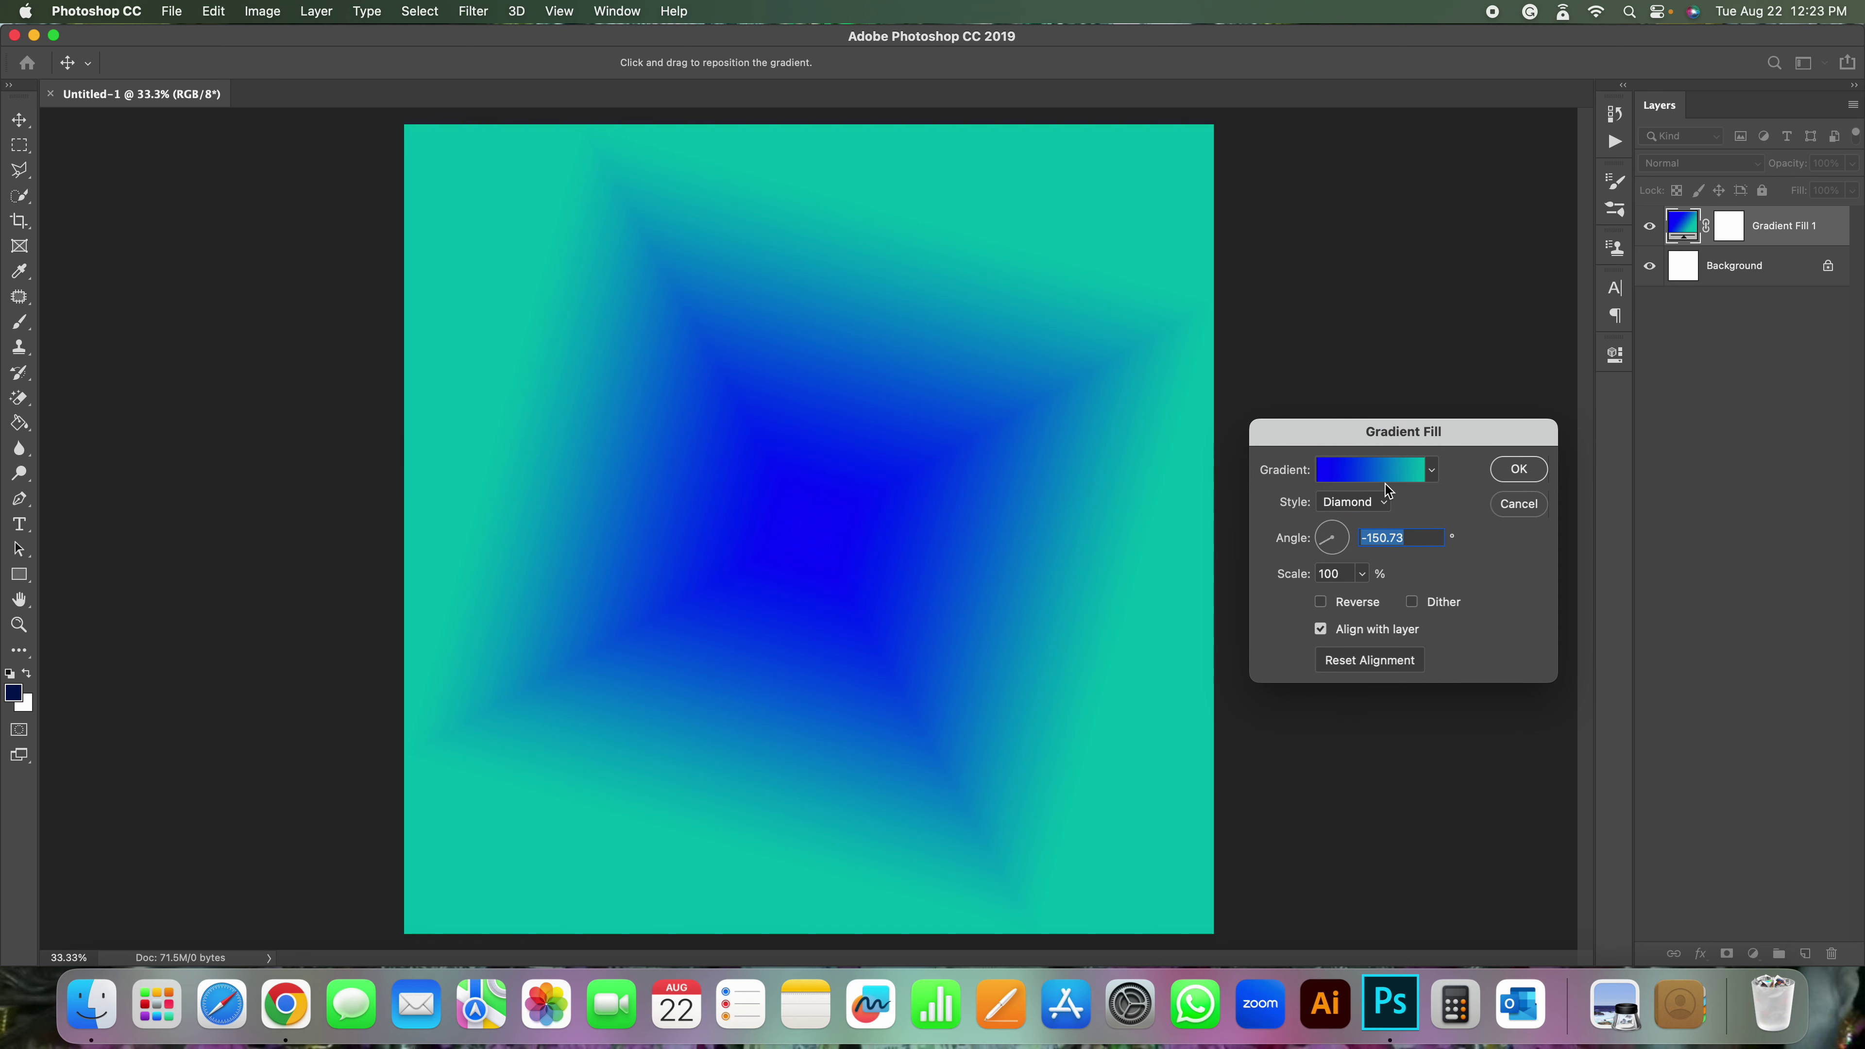
left_click(1362, 574)
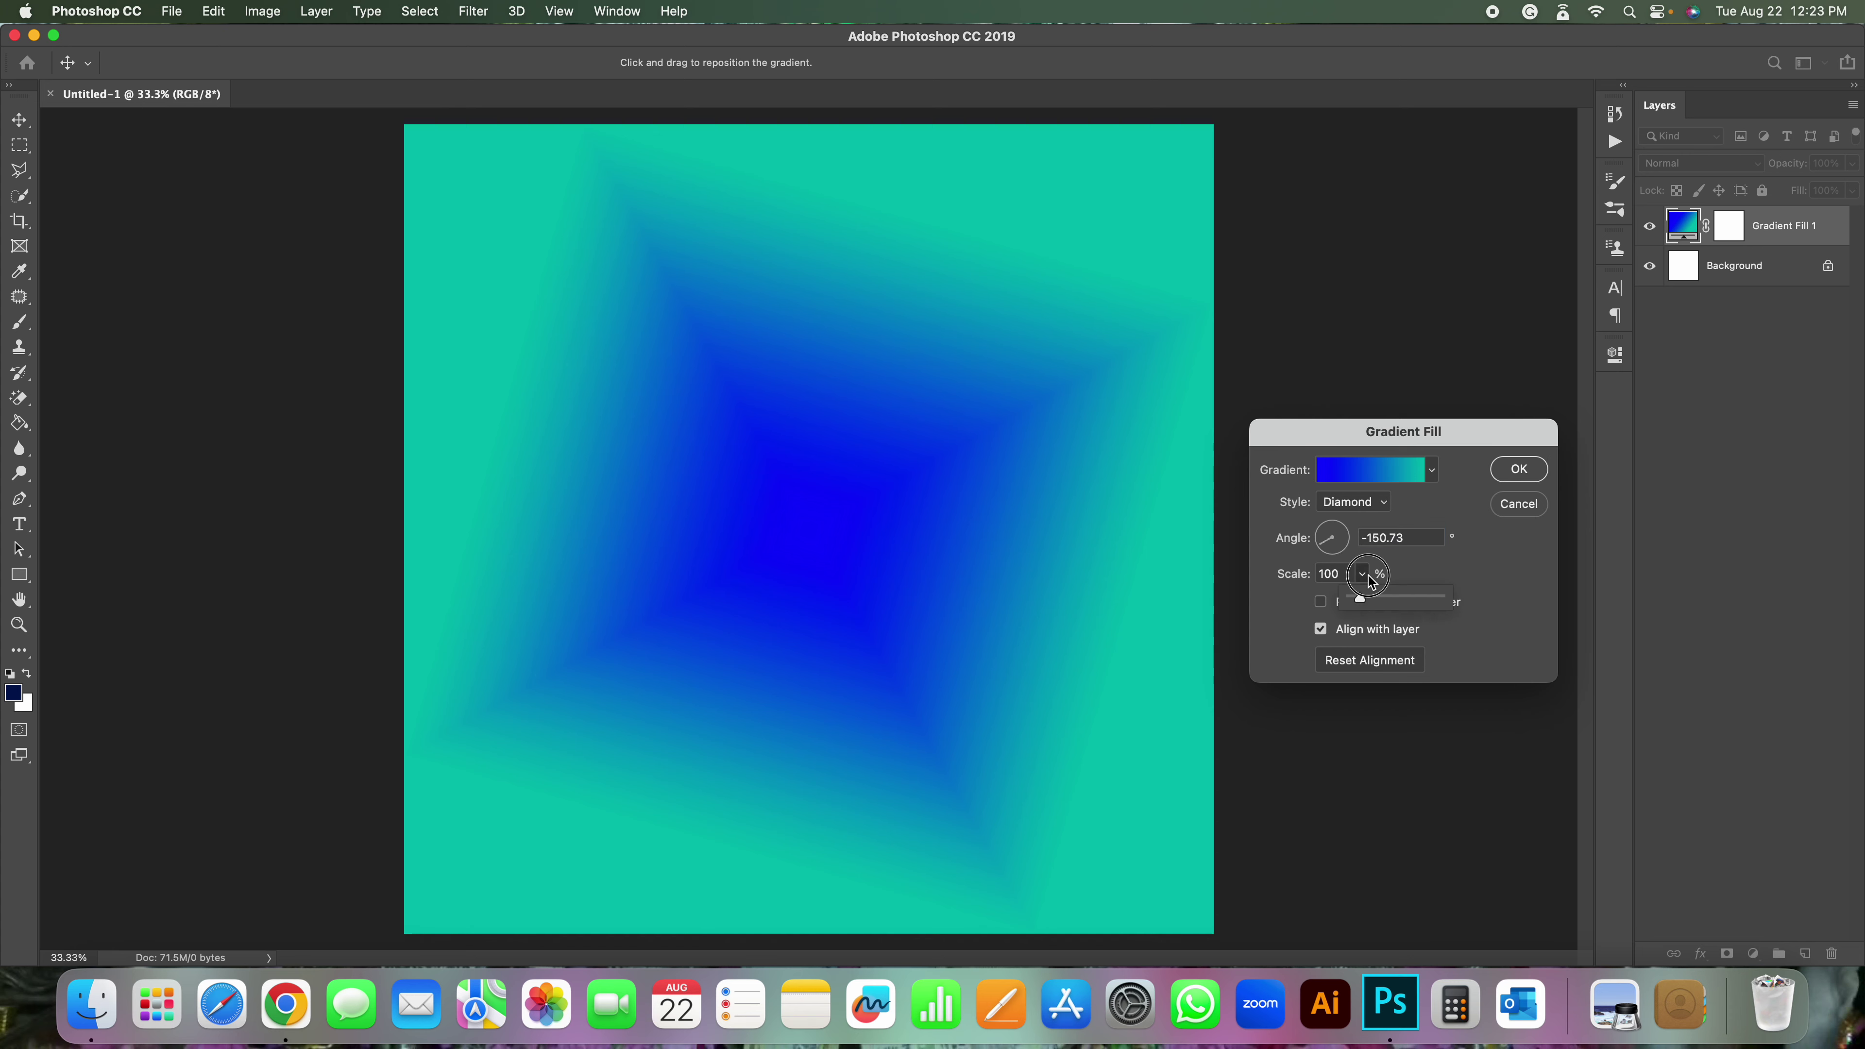
left_click_drag(1363, 598, 1358, 606)
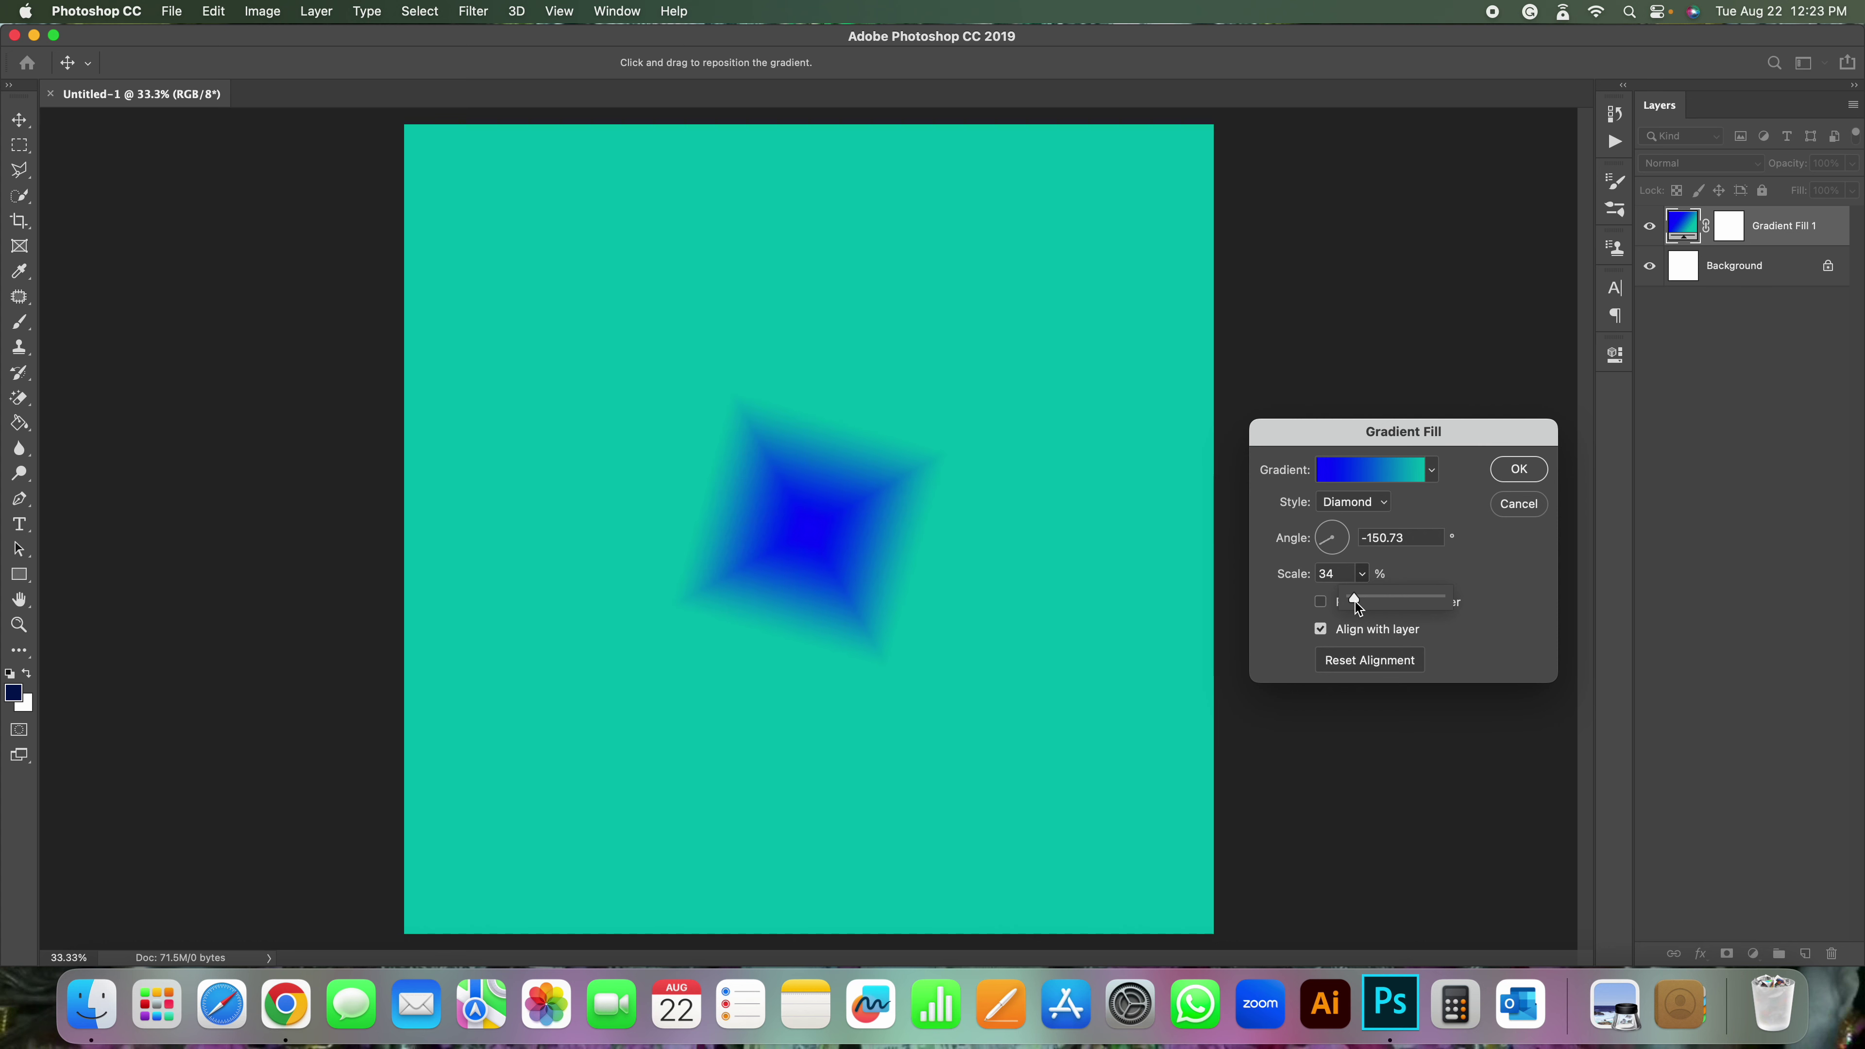
left_click(1465, 517)
- Switch to Linear style at 89% scale and drag the gradient so teal covers left and bottom
left_click(1363, 503)
left_click(1346, 420)
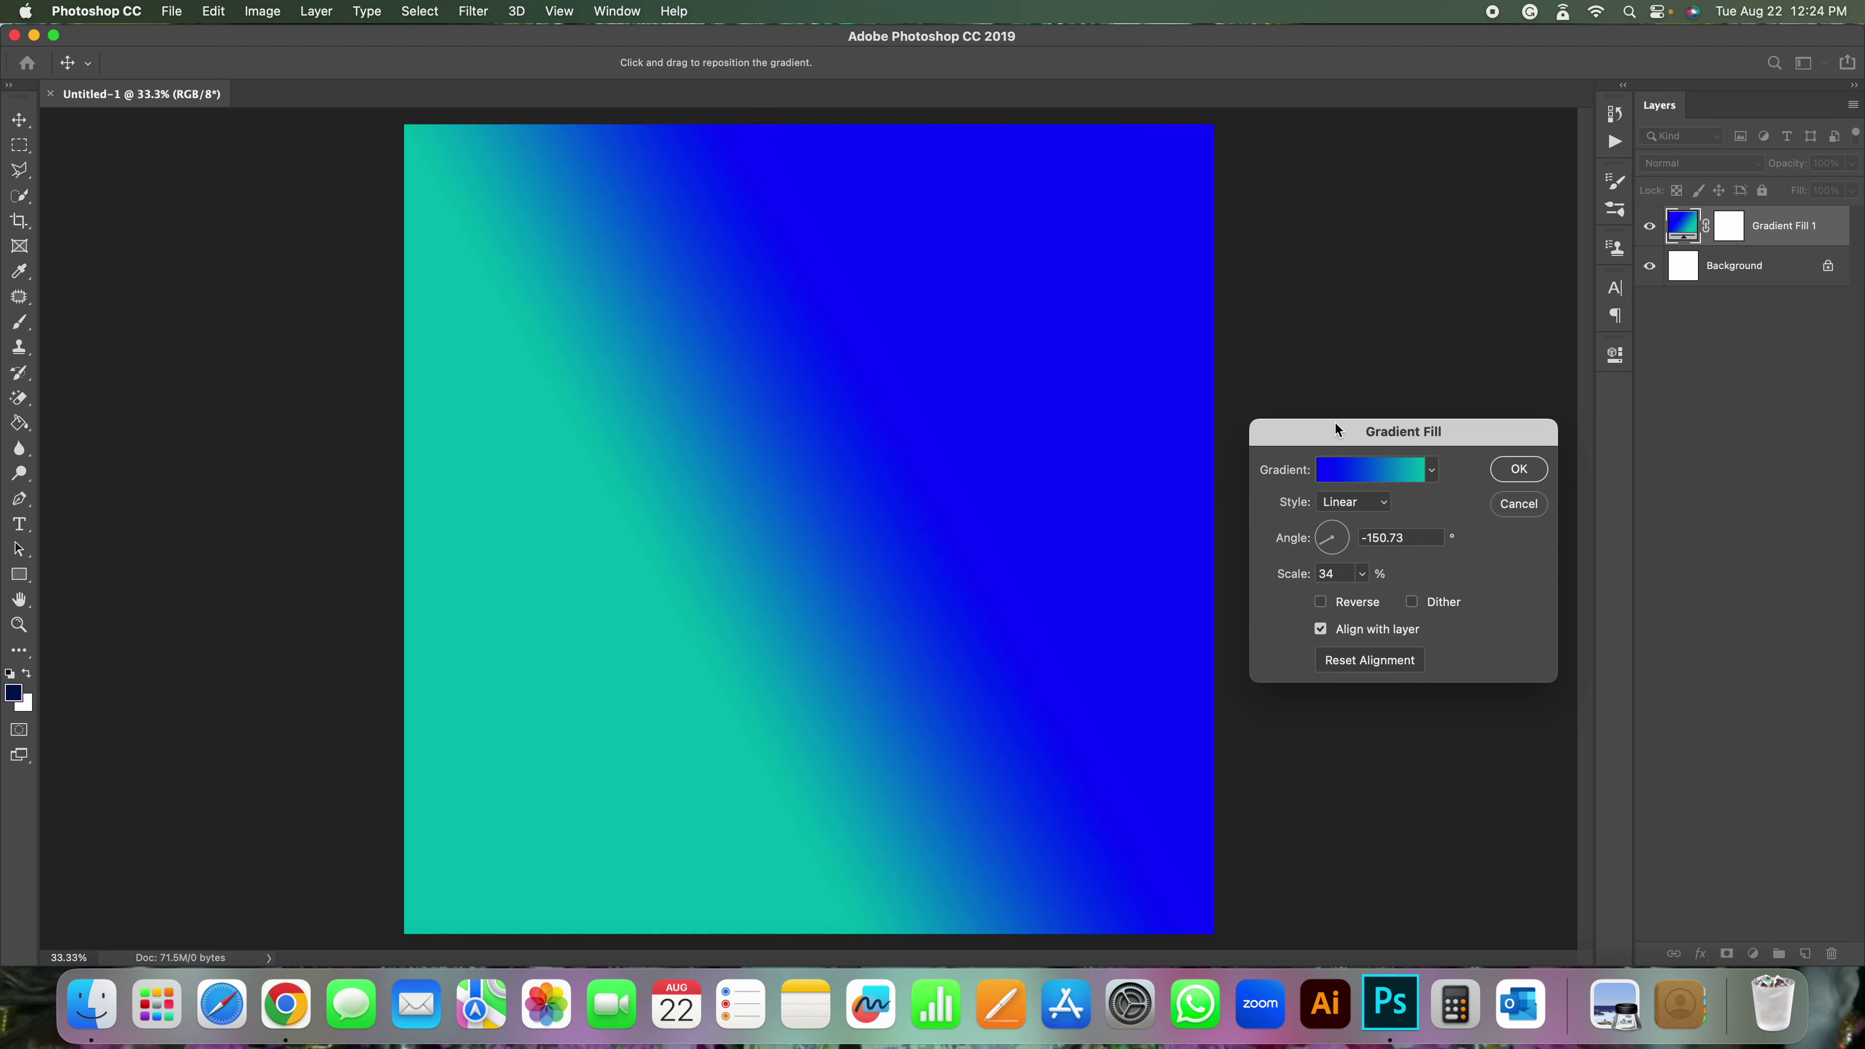
left_click(1362, 575)
left_click_drag(1368, 604, 1413, 599)
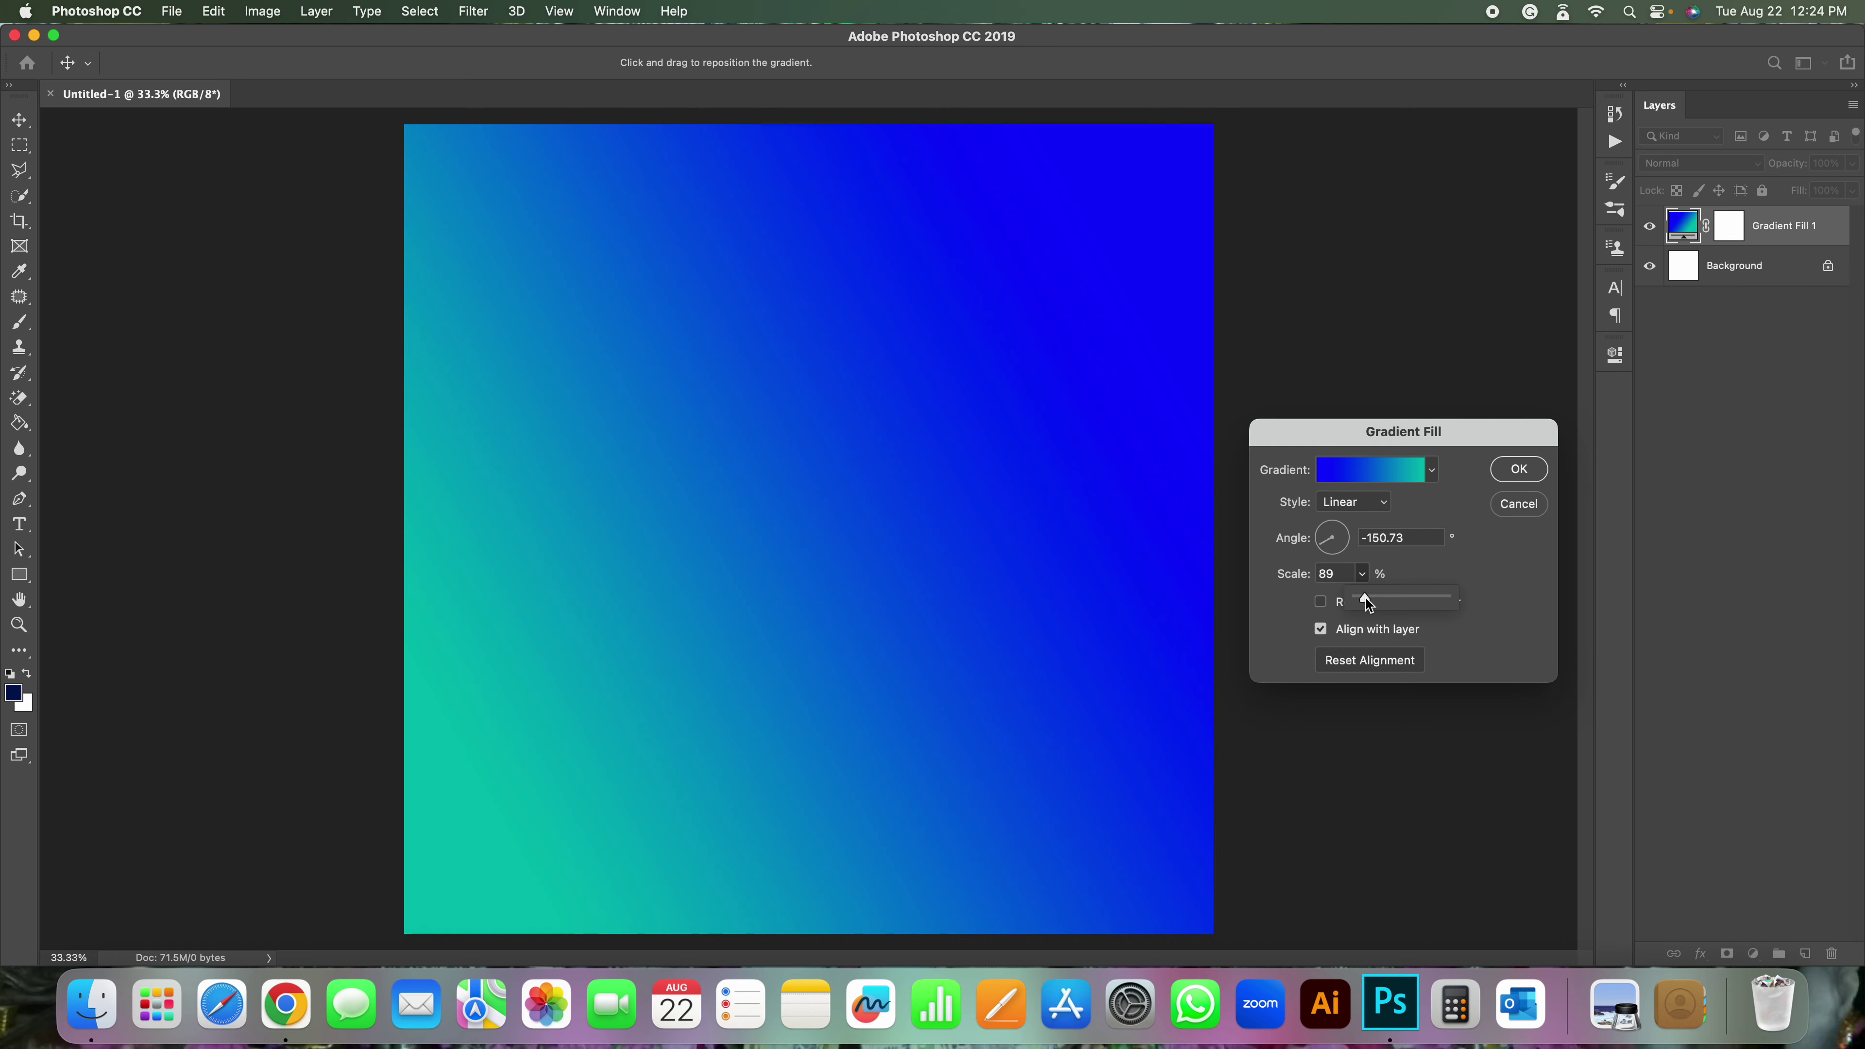
mouse_move(891, 500)
left_mouse_down()
mouse_move(962, 470)
mouse_move(512, 679)
left_mouse_up()
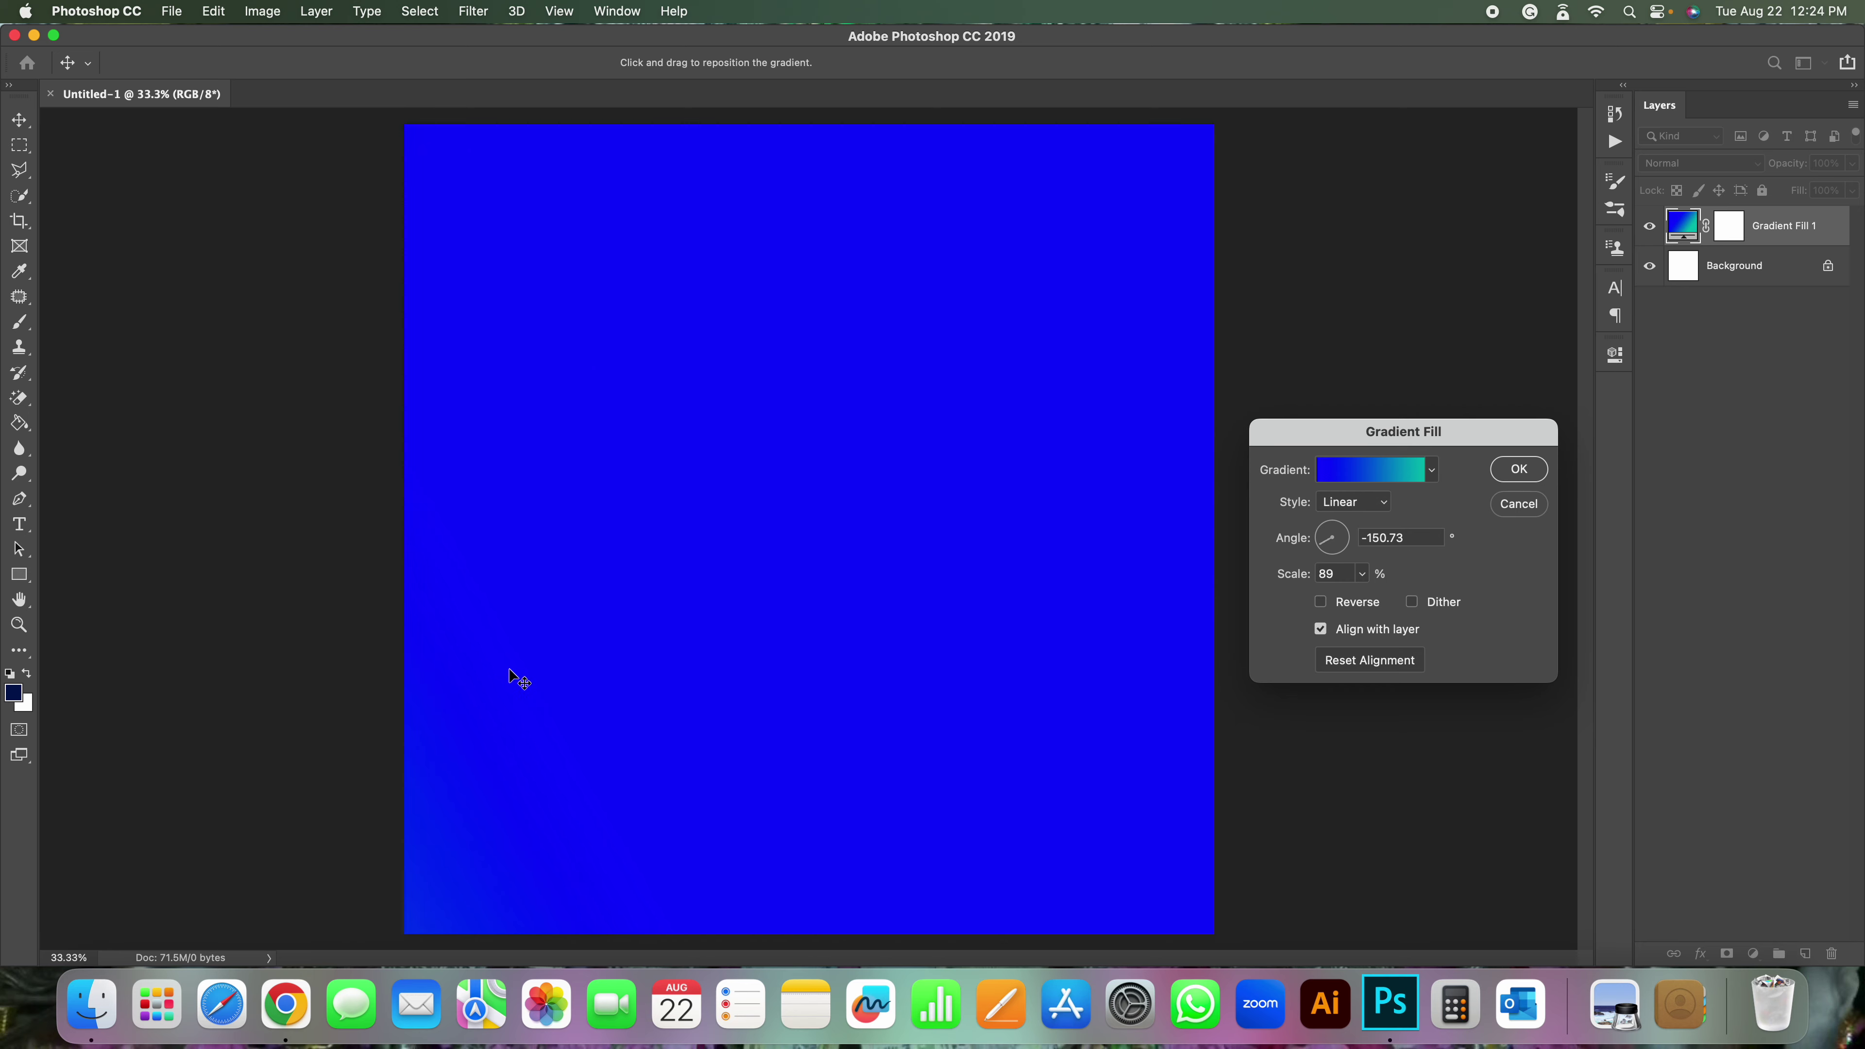
mouse_move(1048, 463)
left_mouse_down()
mouse_move(822, 540)
mouse_move(1004, 458)
mouse_move(923, 483)
mouse_move(1045, 415)
mouse_move(849, 516)
mouse_move(874, 500)
mouse_move(855, 563)
left_mouse_up()
left_click(903, 496)
left_click(886, 548)
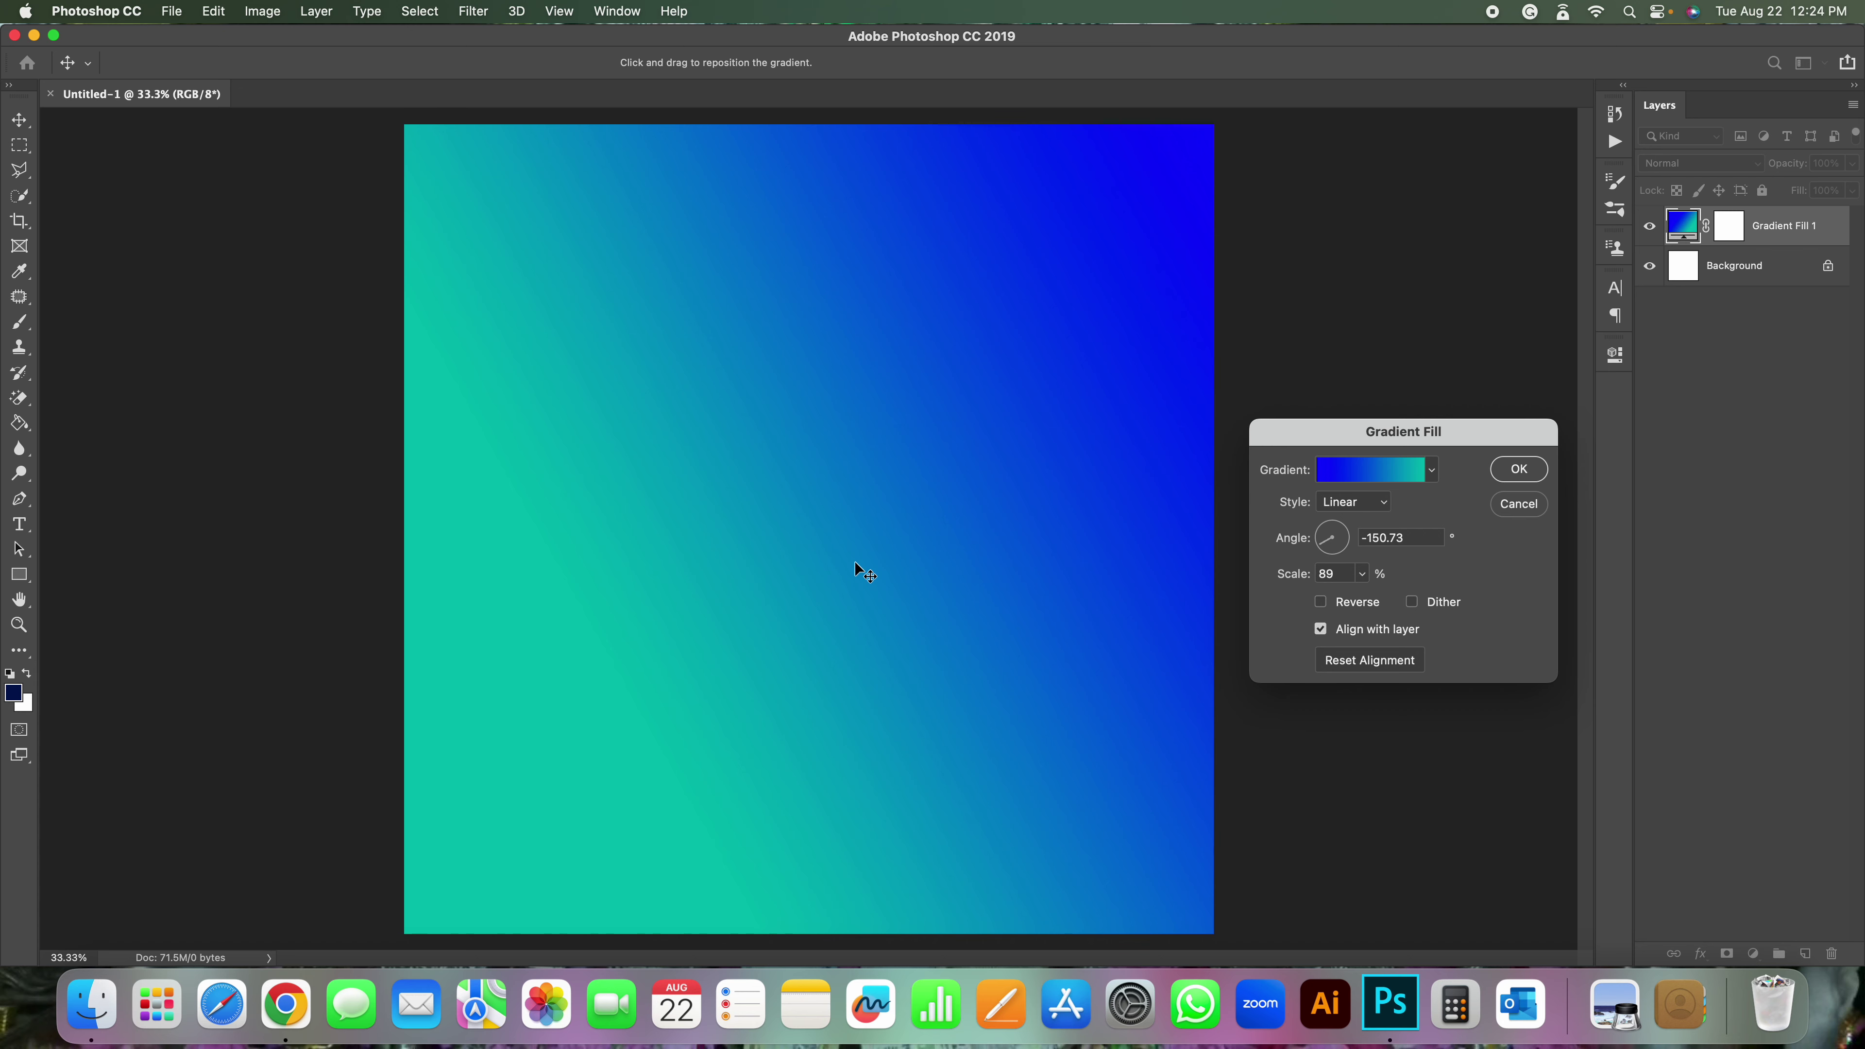
- Try Radial and Angle styles, moving each gradient's centre on the canvas
left_click(1355, 502)
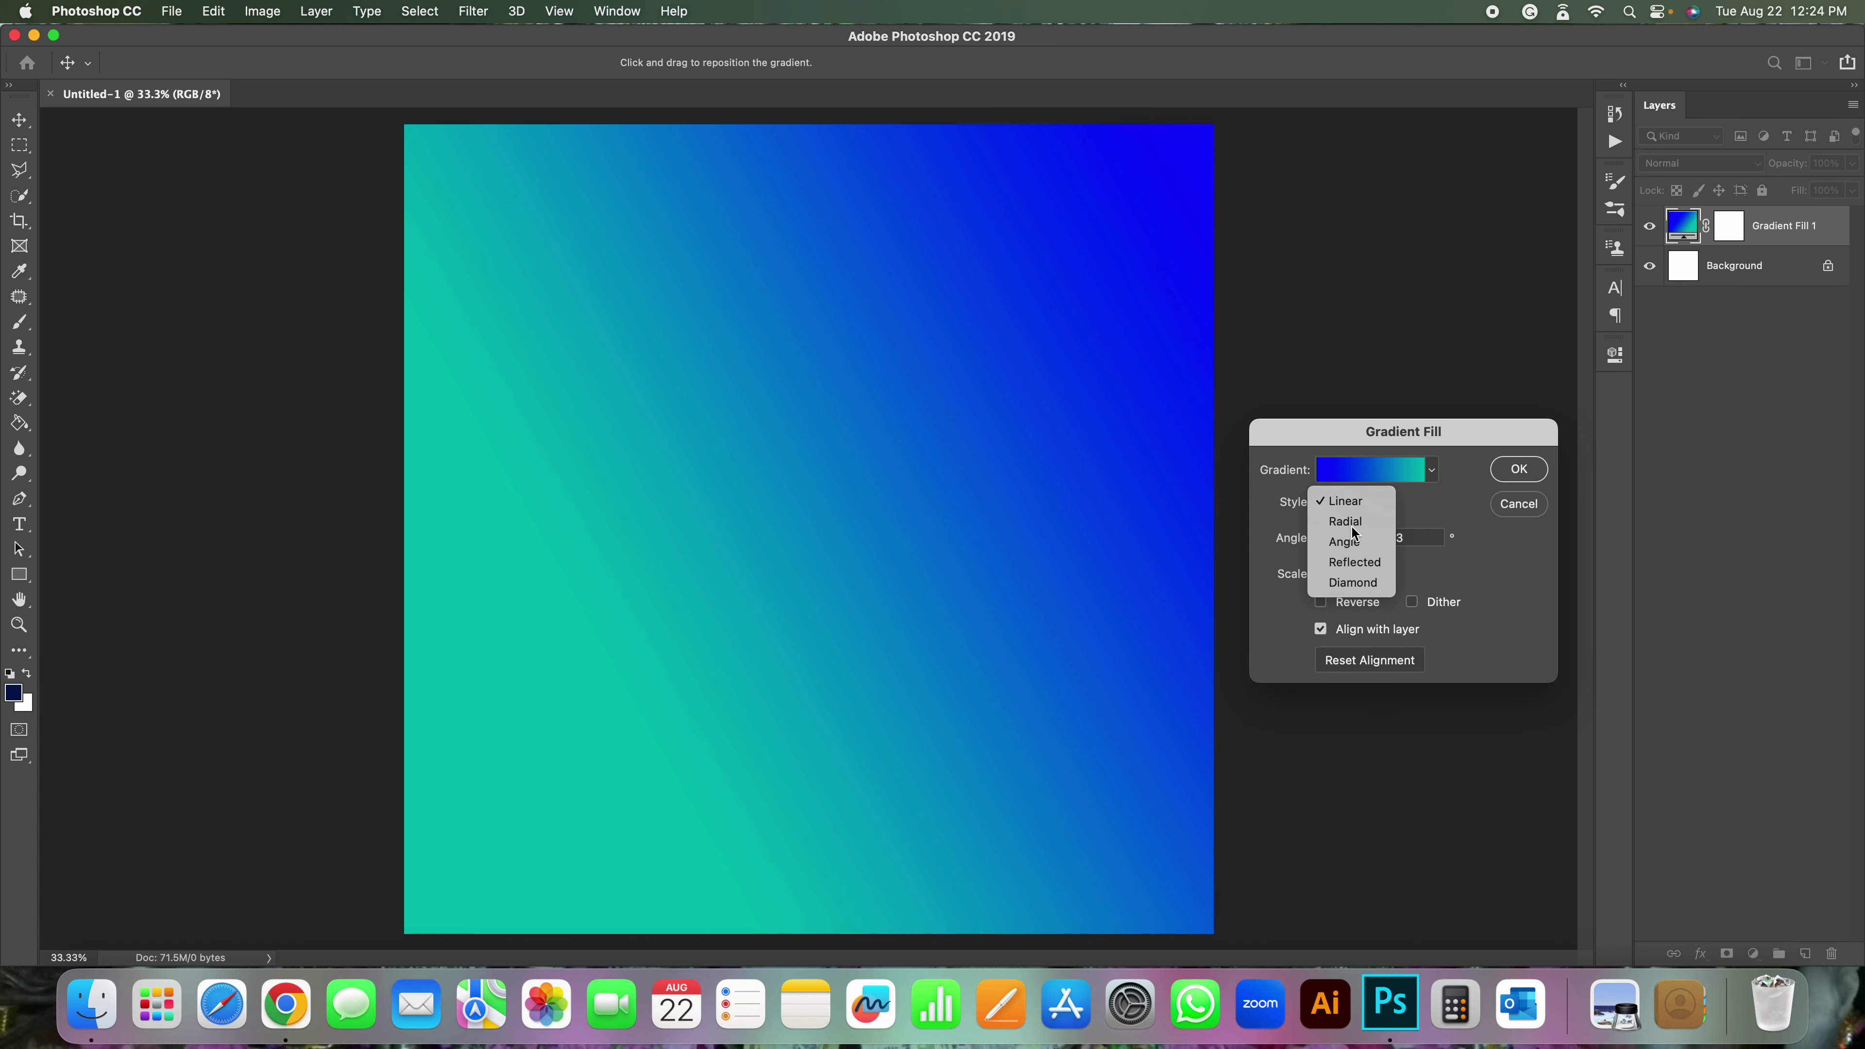
left_click(1355, 529)
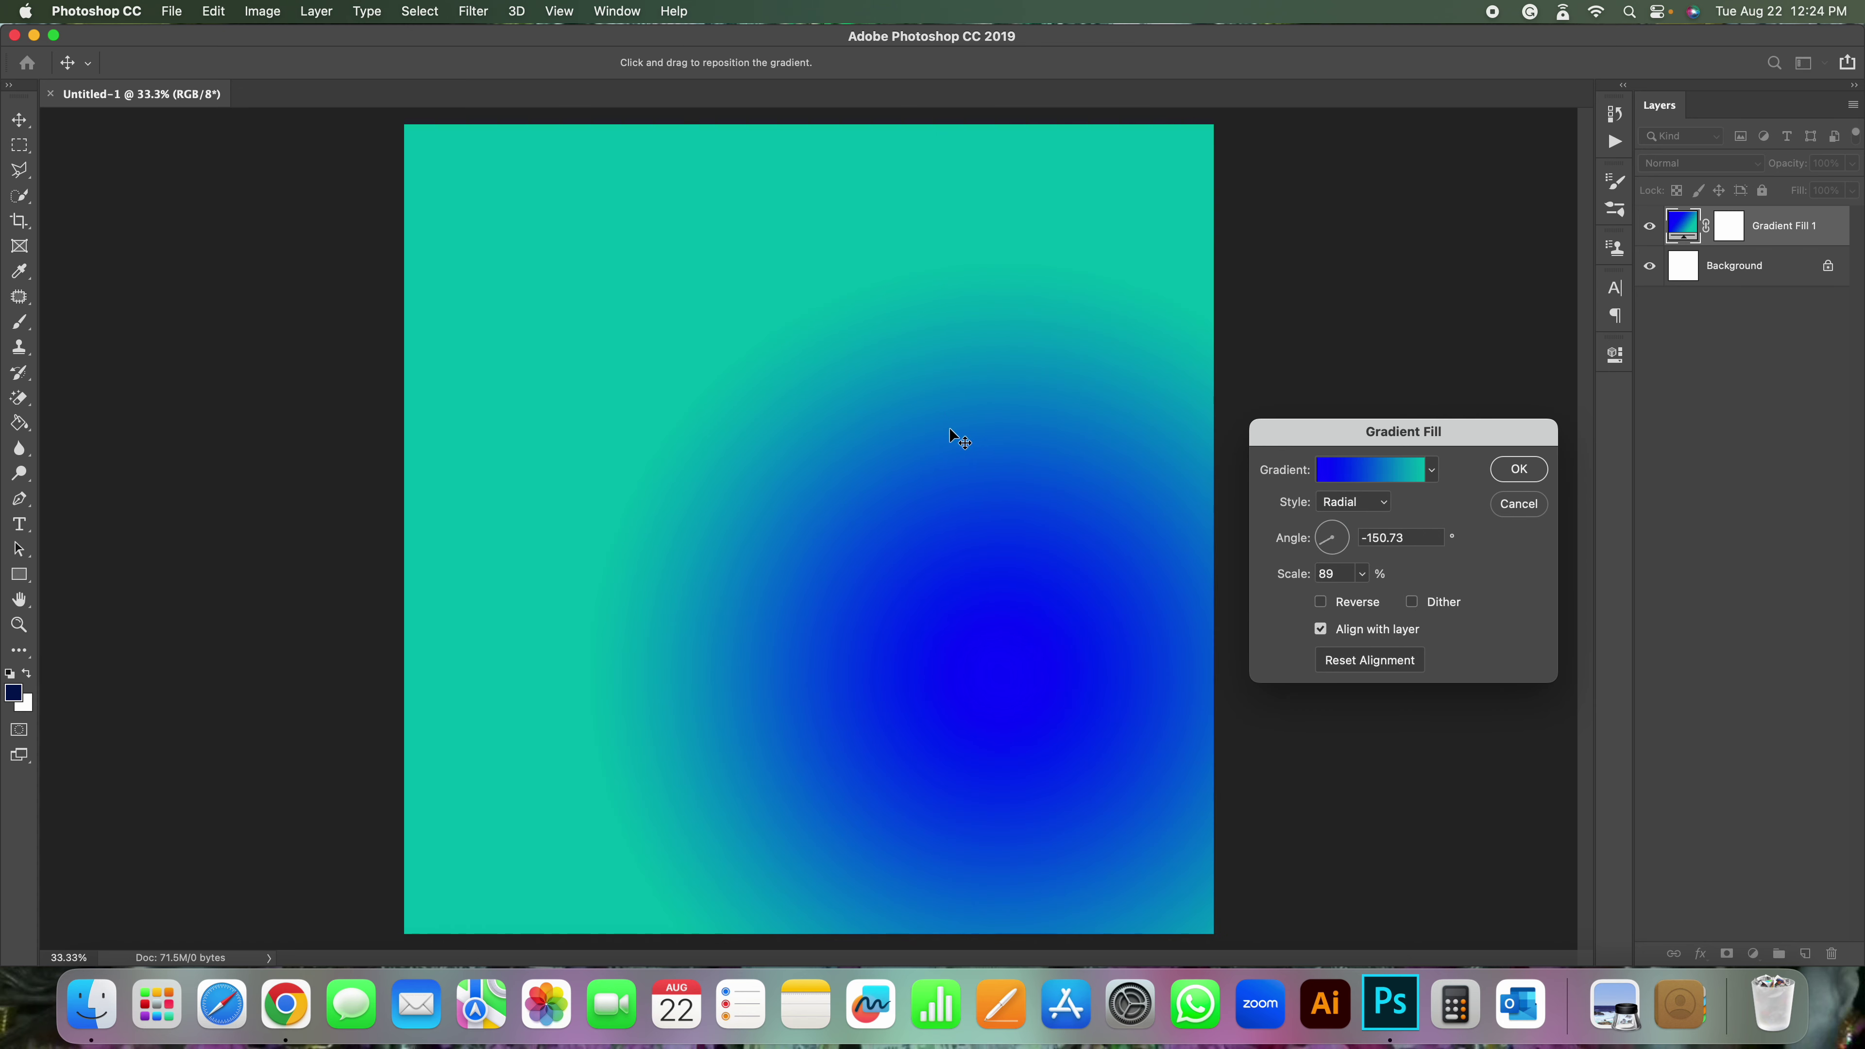
mouse_move(1173, 668)
left_mouse_down()
mouse_move(1090, 358)
mouse_move(1124, 316)
left_mouse_up()
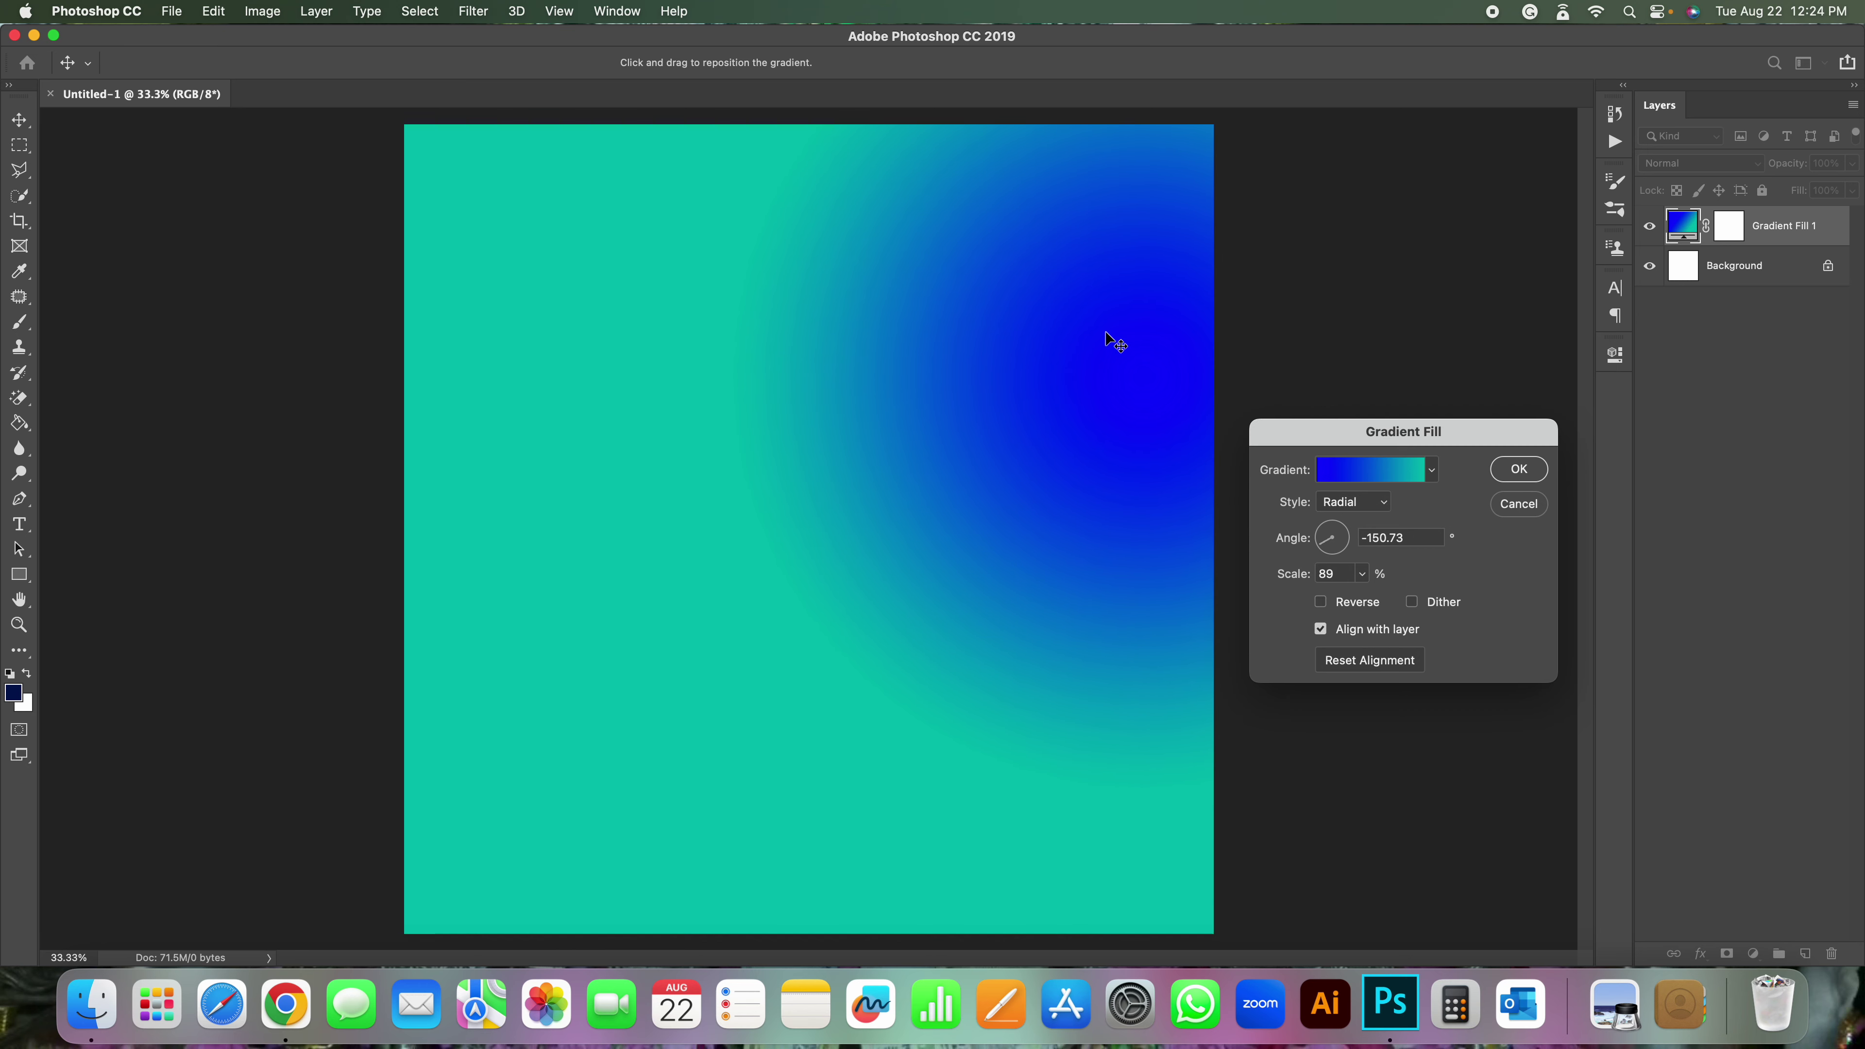
left_click(1351, 503)
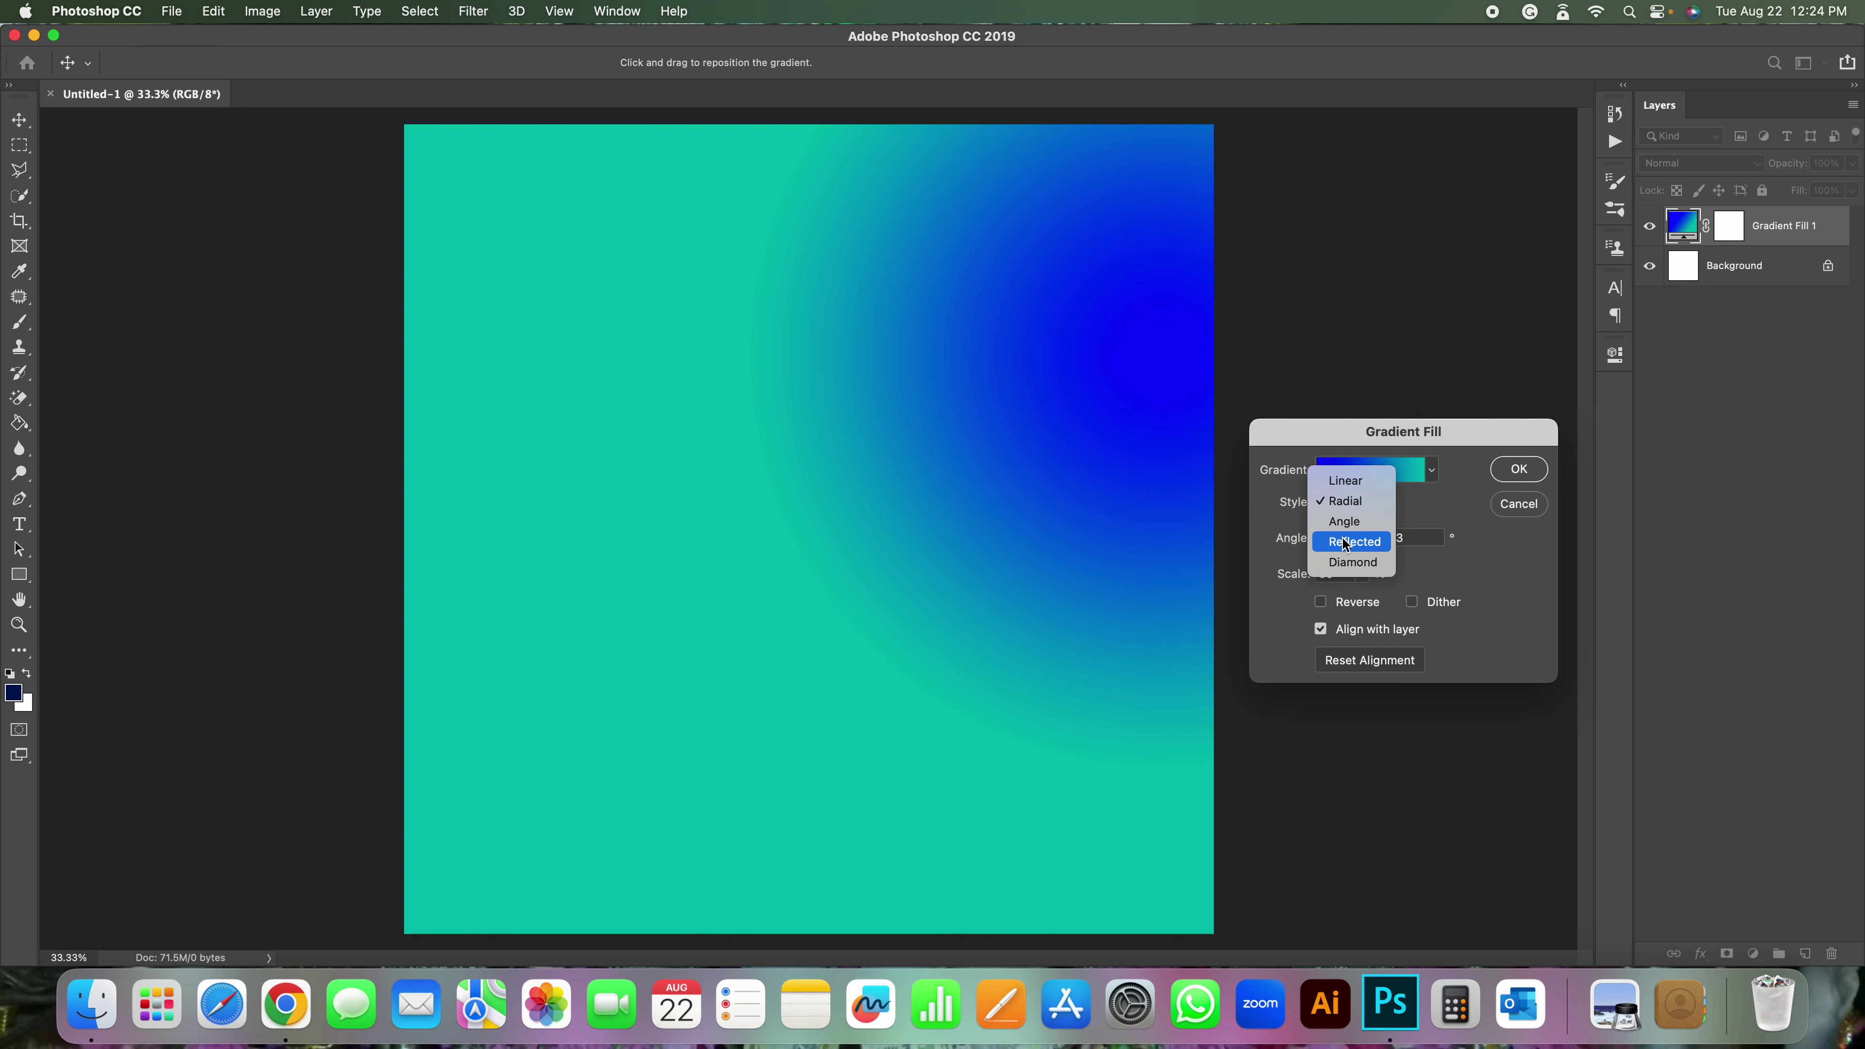
left_click(1346, 523)
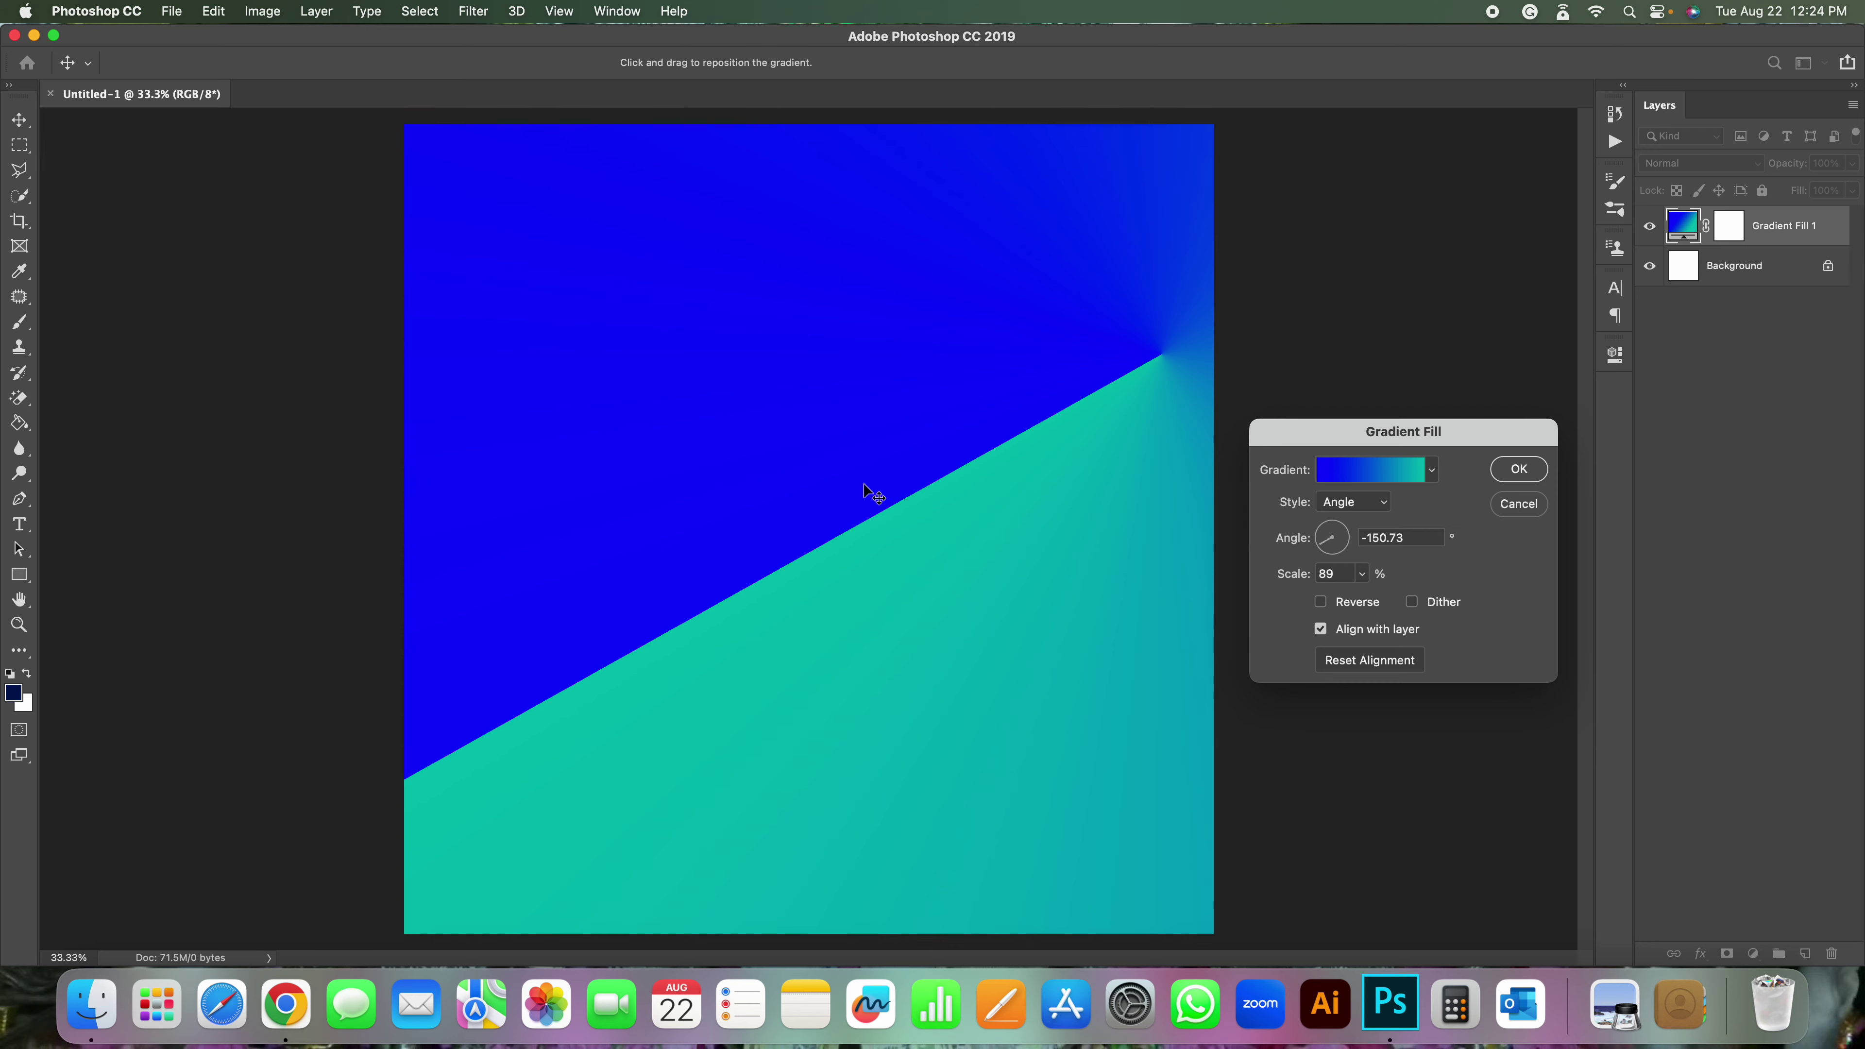
mouse_move(1104, 398)
left_mouse_down()
mouse_move(846, 459)
mouse_move(608, 572)
mouse_move(990, 654)
mouse_move(1012, 554)
mouse_move(950, 524)
left_mouse_up()
left_click_drag(841, 551, 982, 588)
- Try Reflected style with a diagonal blue band, narrowing the scale to 34%
left_click(1376, 505)
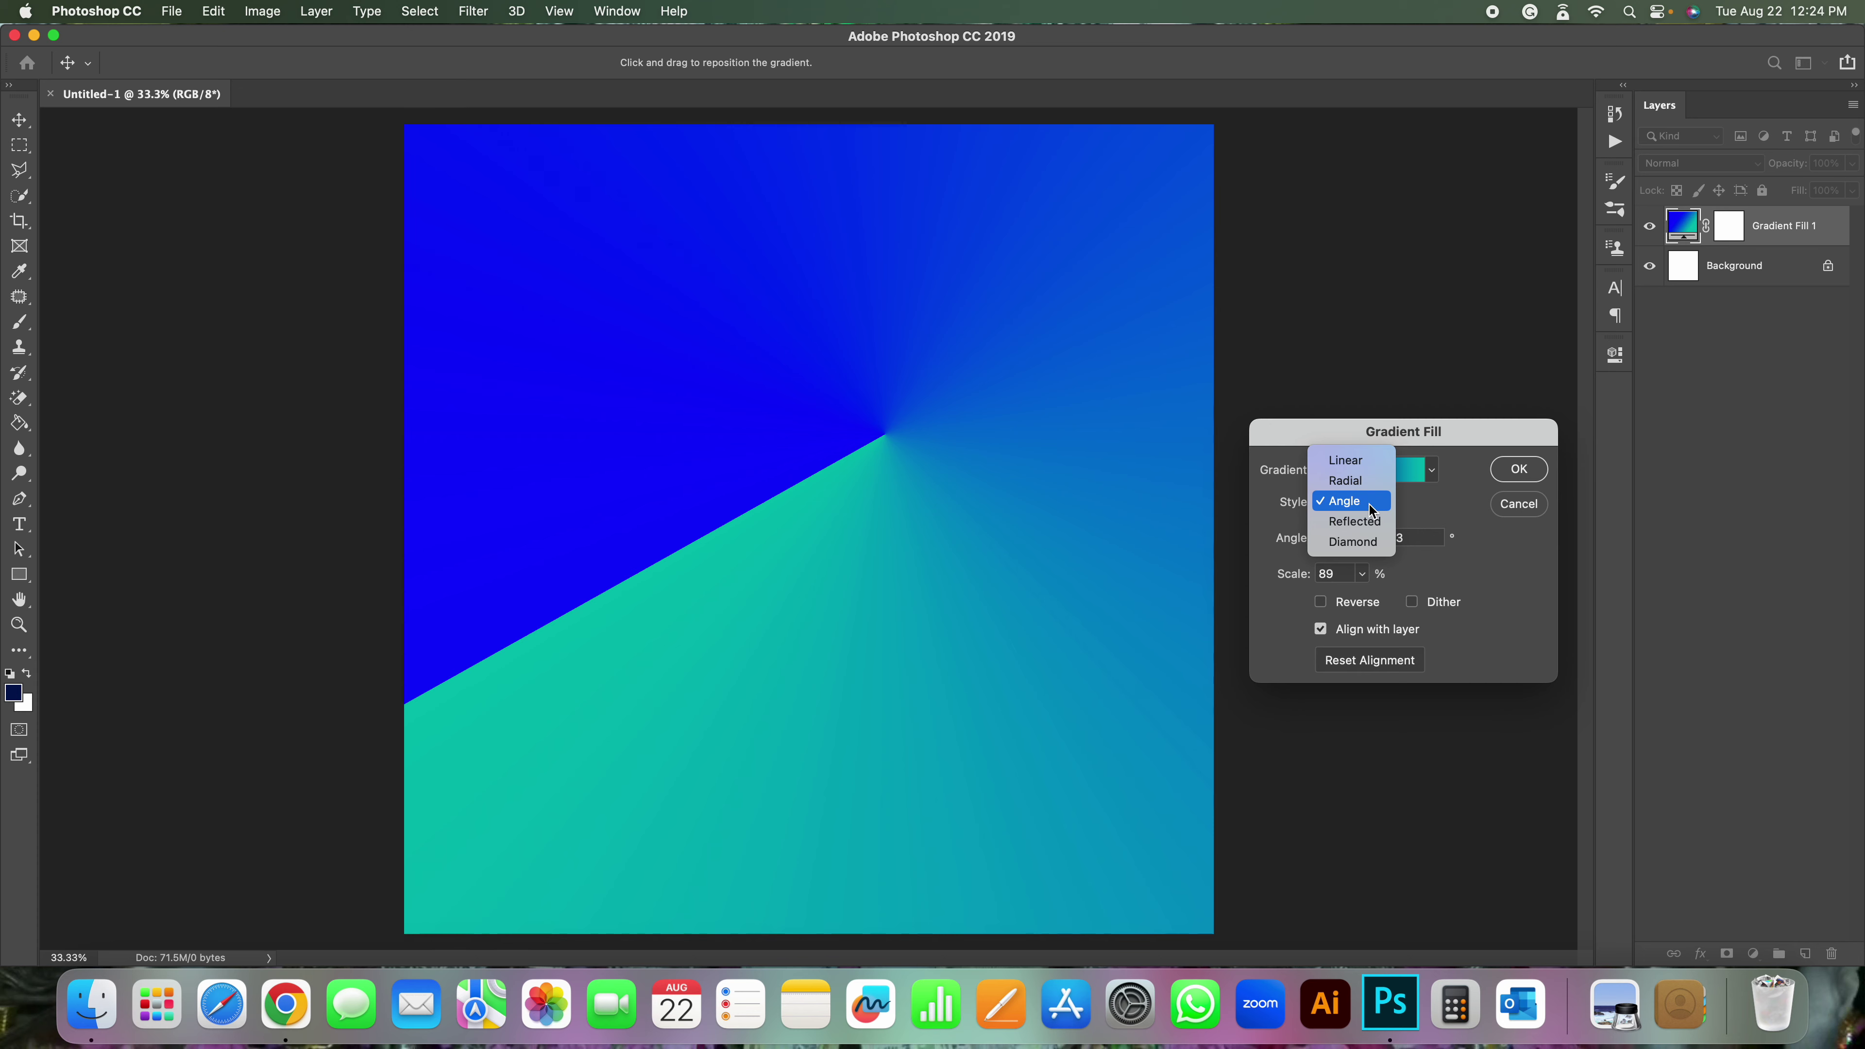
left_click(1367, 522)
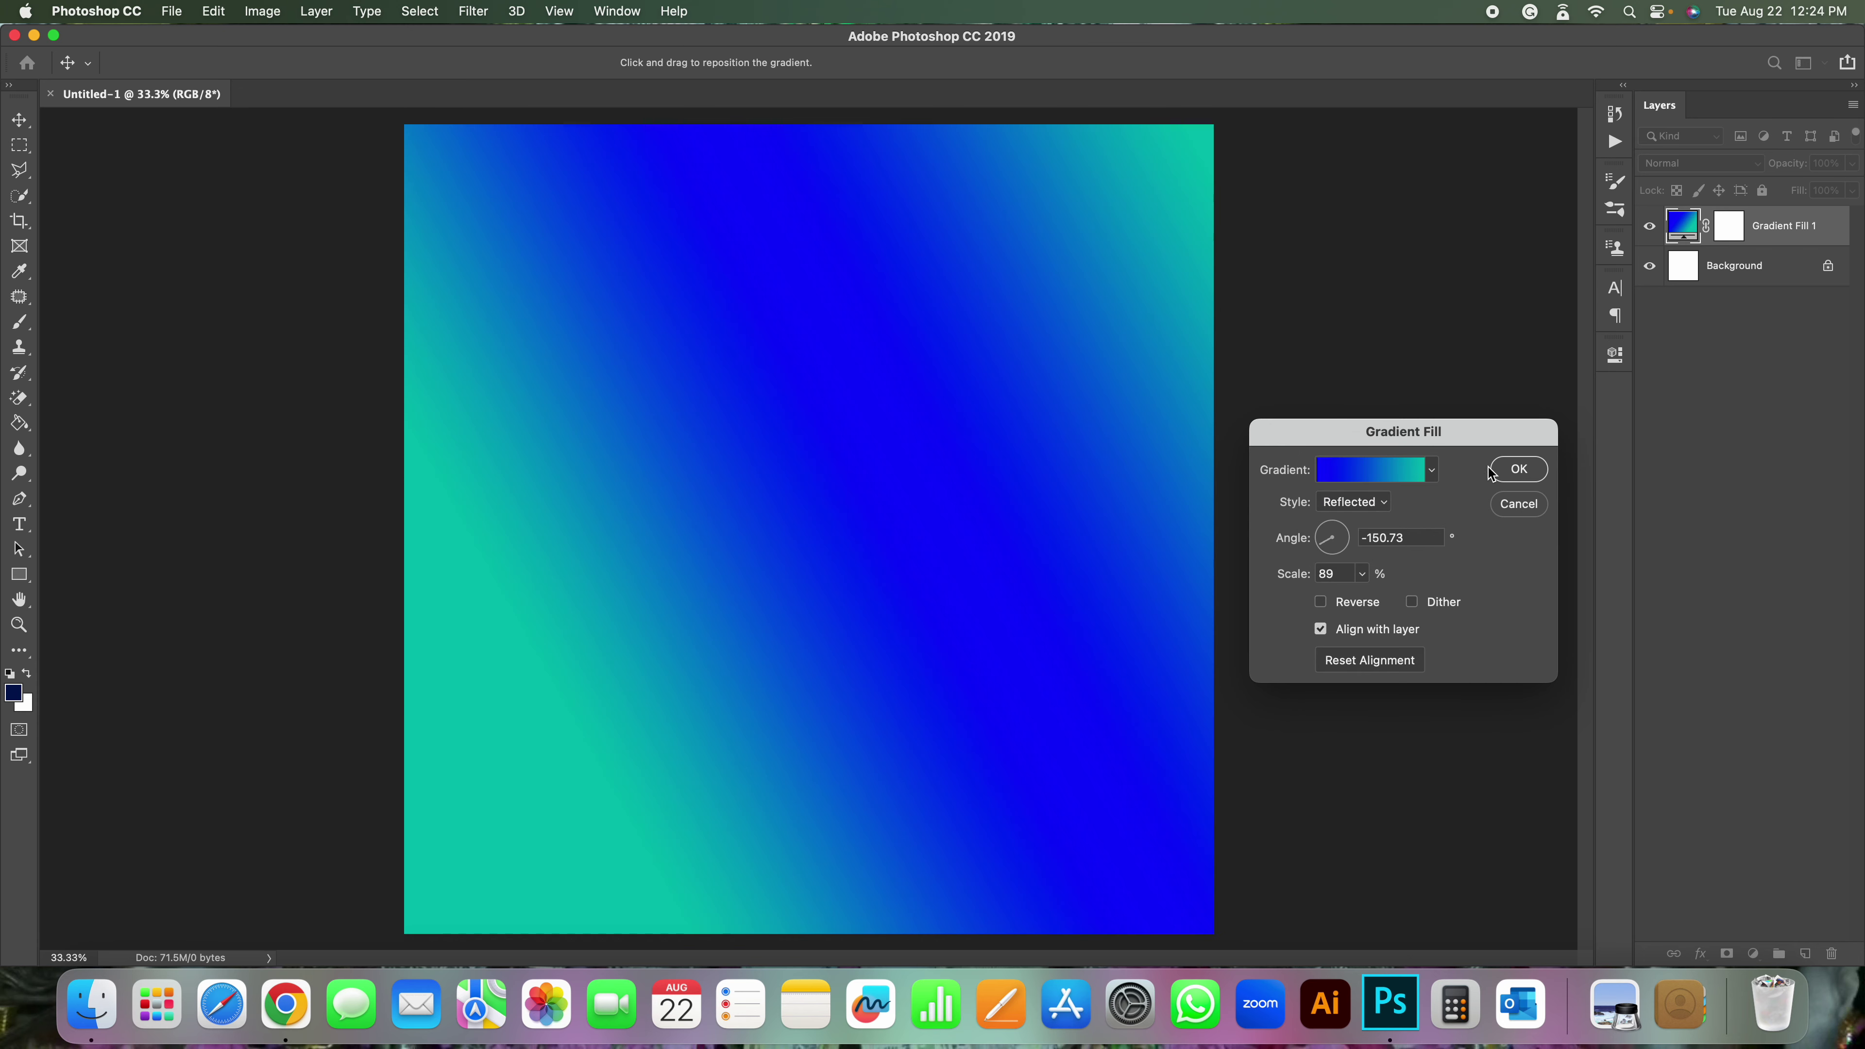
mouse_move(1040, 439)
left_mouse_down()
mouse_move(807, 596)
mouse_move(999, 523)
left_mouse_up()
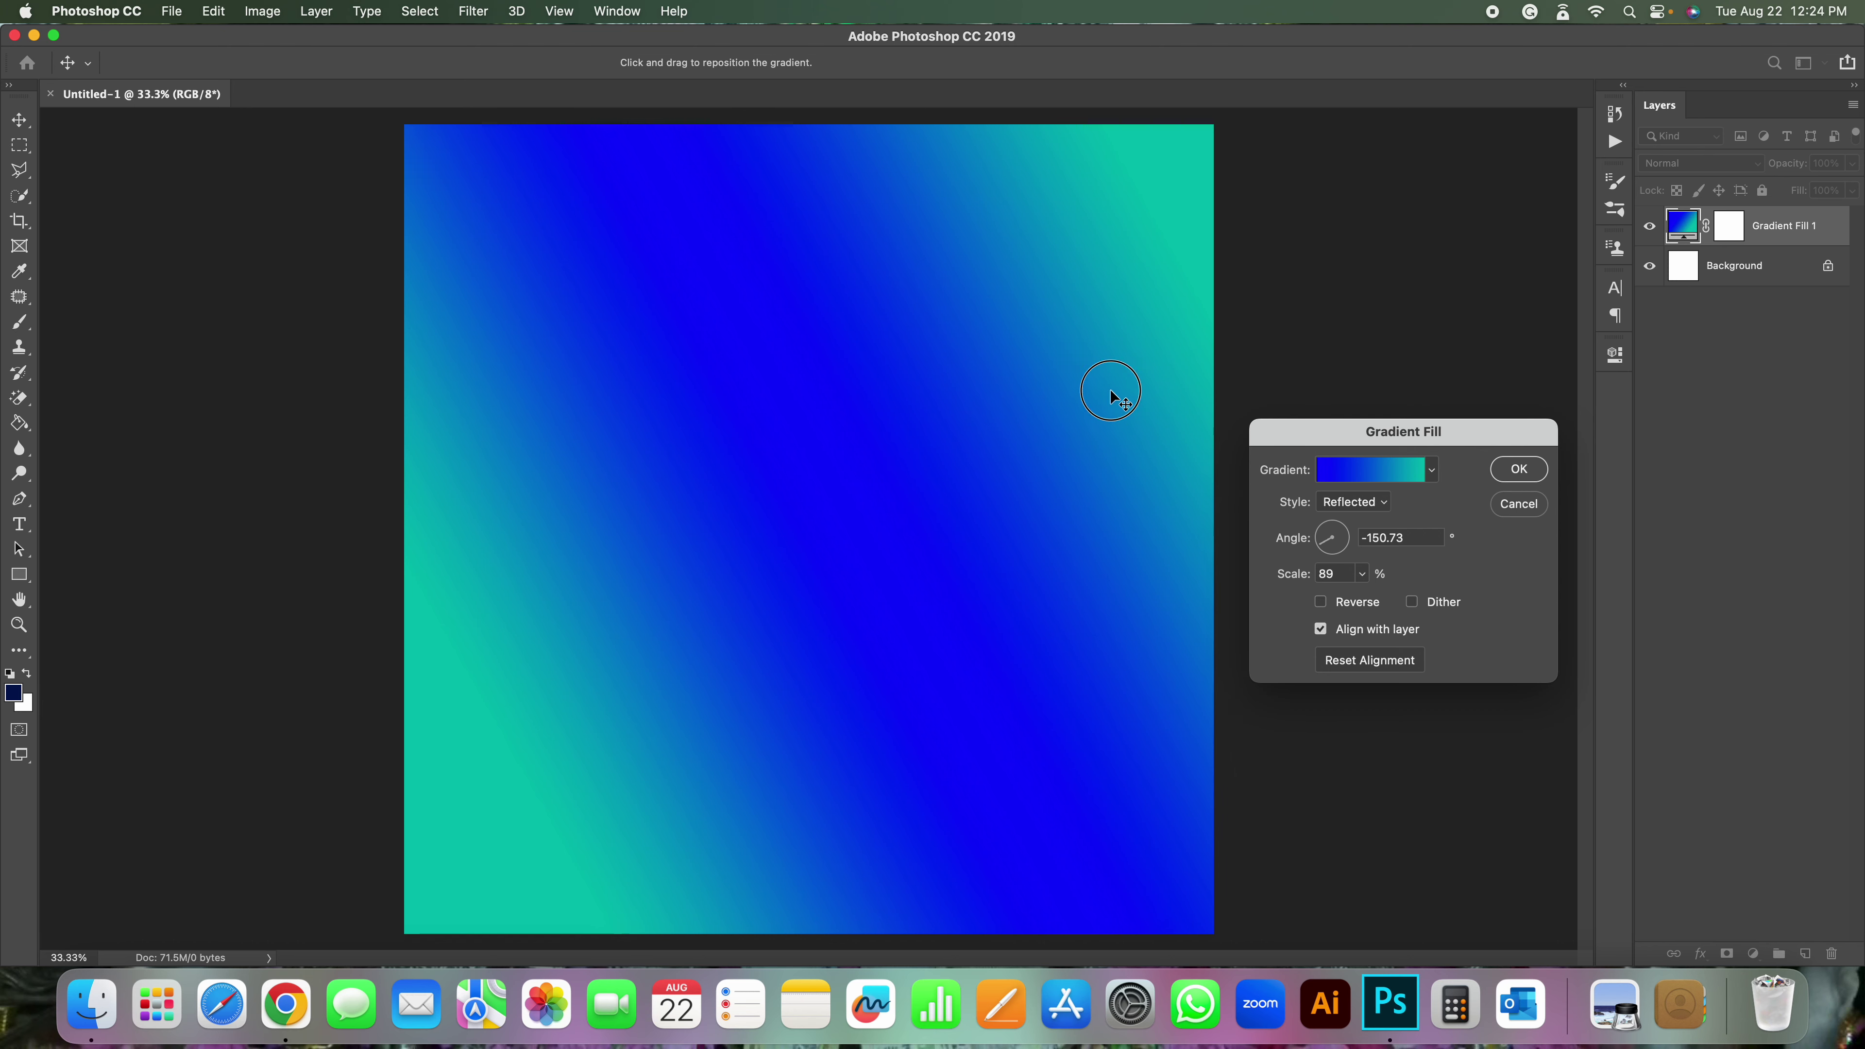
mouse_move(1115, 396)
left_mouse_down()
mouse_move(1012, 604)
mouse_move(1168, 792)
mouse_move(1226, 794)
left_mouse_up()
left_click(1362, 573)
left_click_drag(1364, 598, 1354, 600)
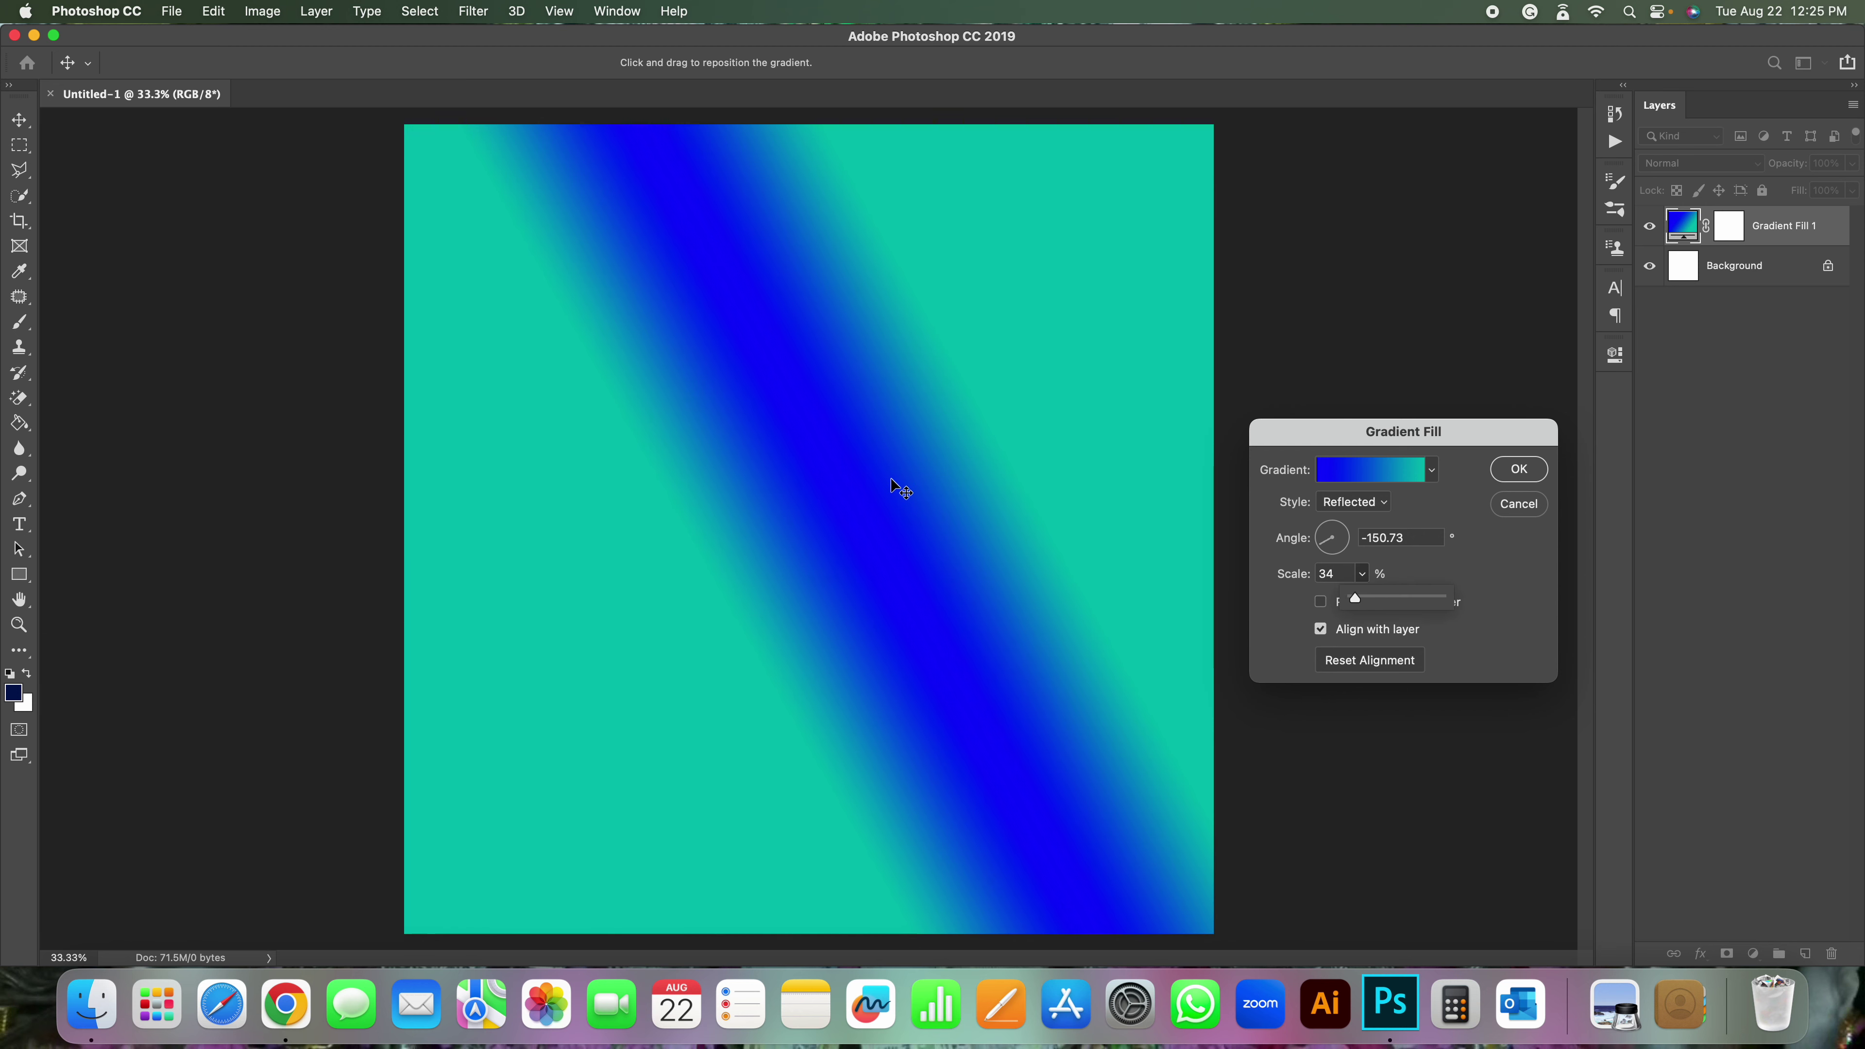
mouse_move(895, 492)
left_mouse_down()
mouse_move(762, 537)
mouse_move(699, 596)
mouse_move(971, 499)
mouse_move(830, 533)
left_mouse_up()
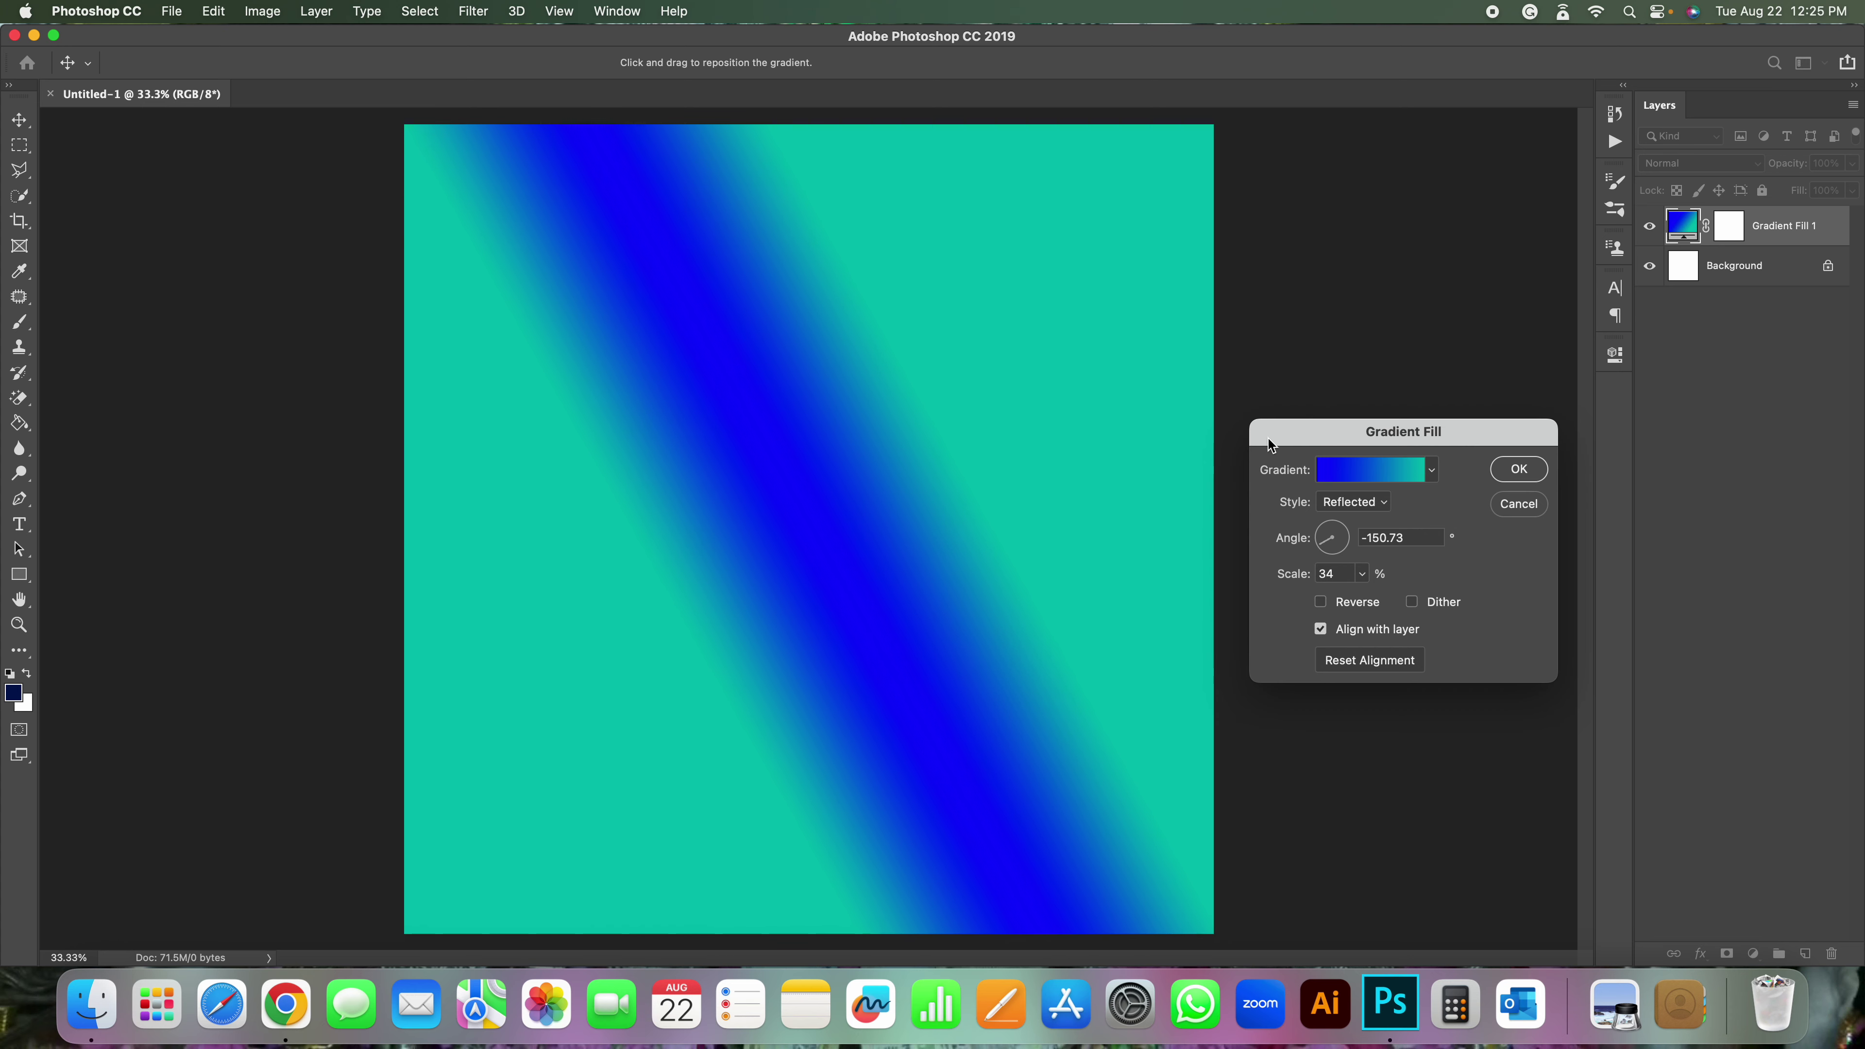
- Return to Linear style, shift it to show more teal, and commit the fill
left_click(1370, 505)
left_click(1344, 433)
mouse_move(1028, 487)
left_mouse_down()
mouse_move(1062, 467)
mouse_move(956, 463)
mouse_move(995, 462)
left_mouse_up()
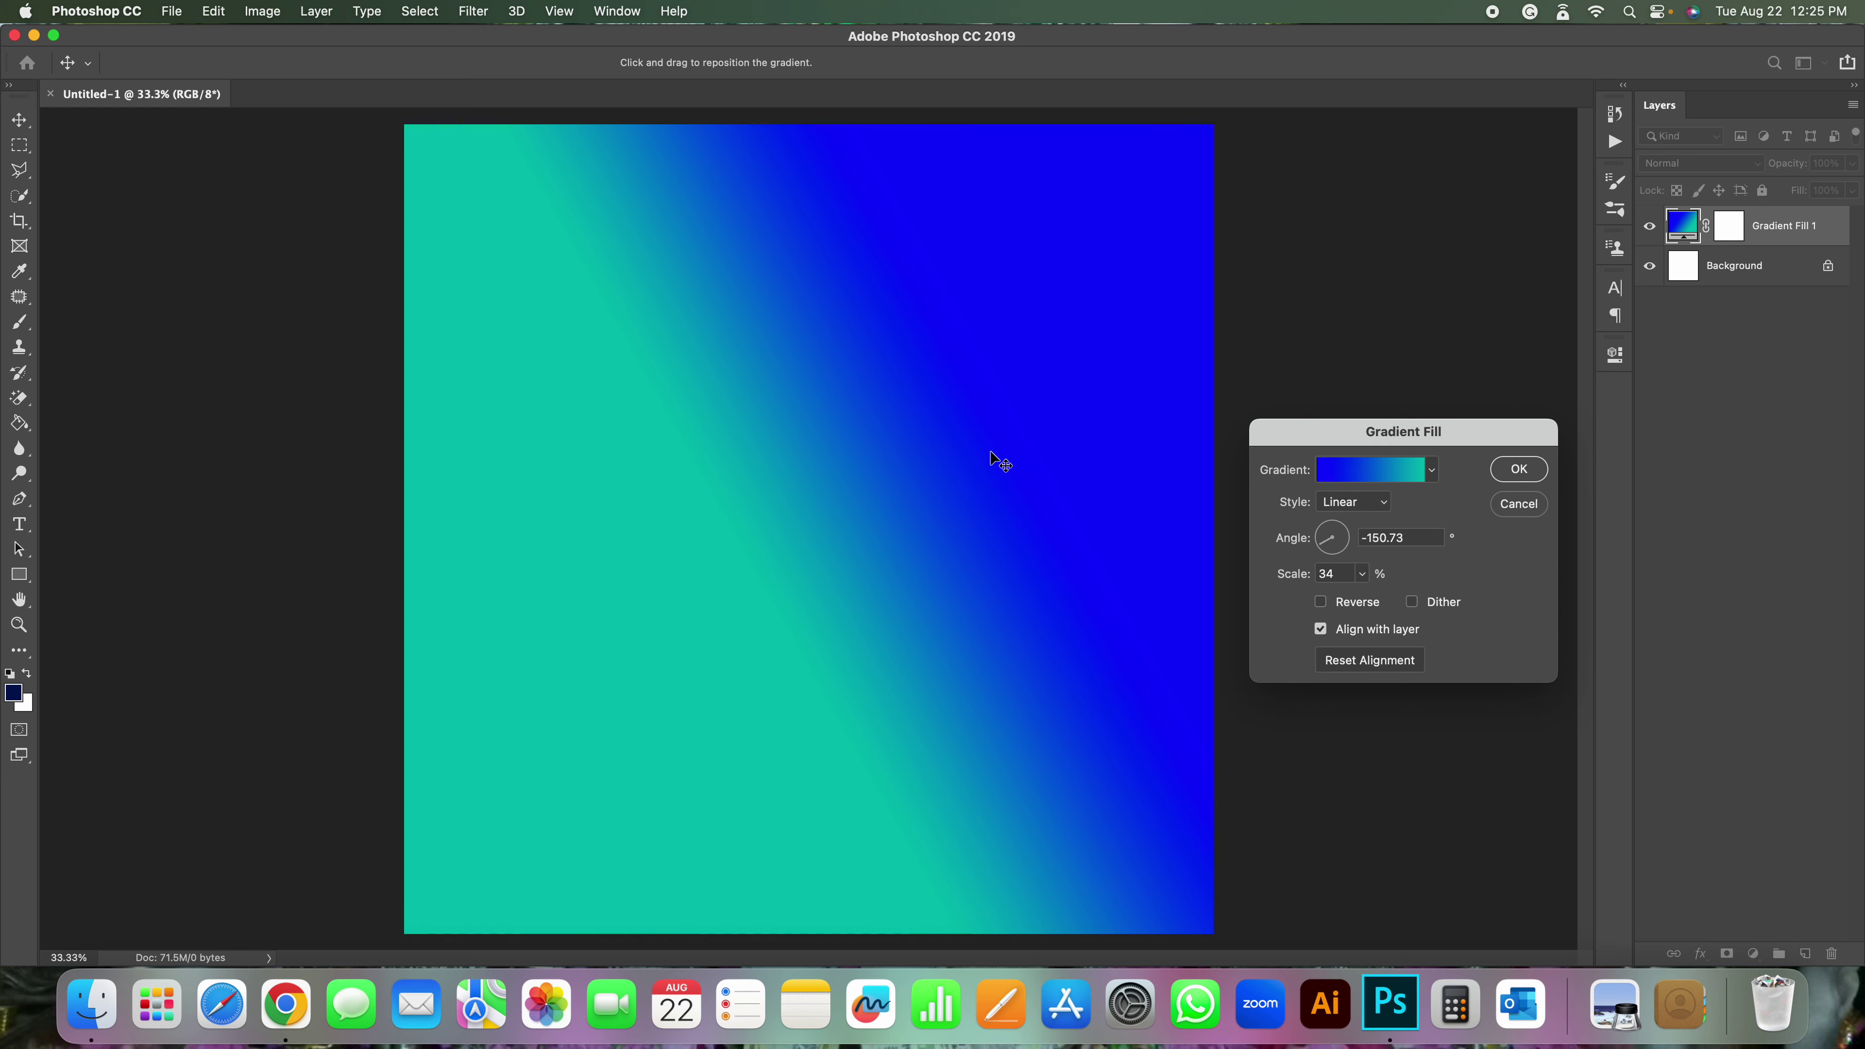
left_click(1528, 485)
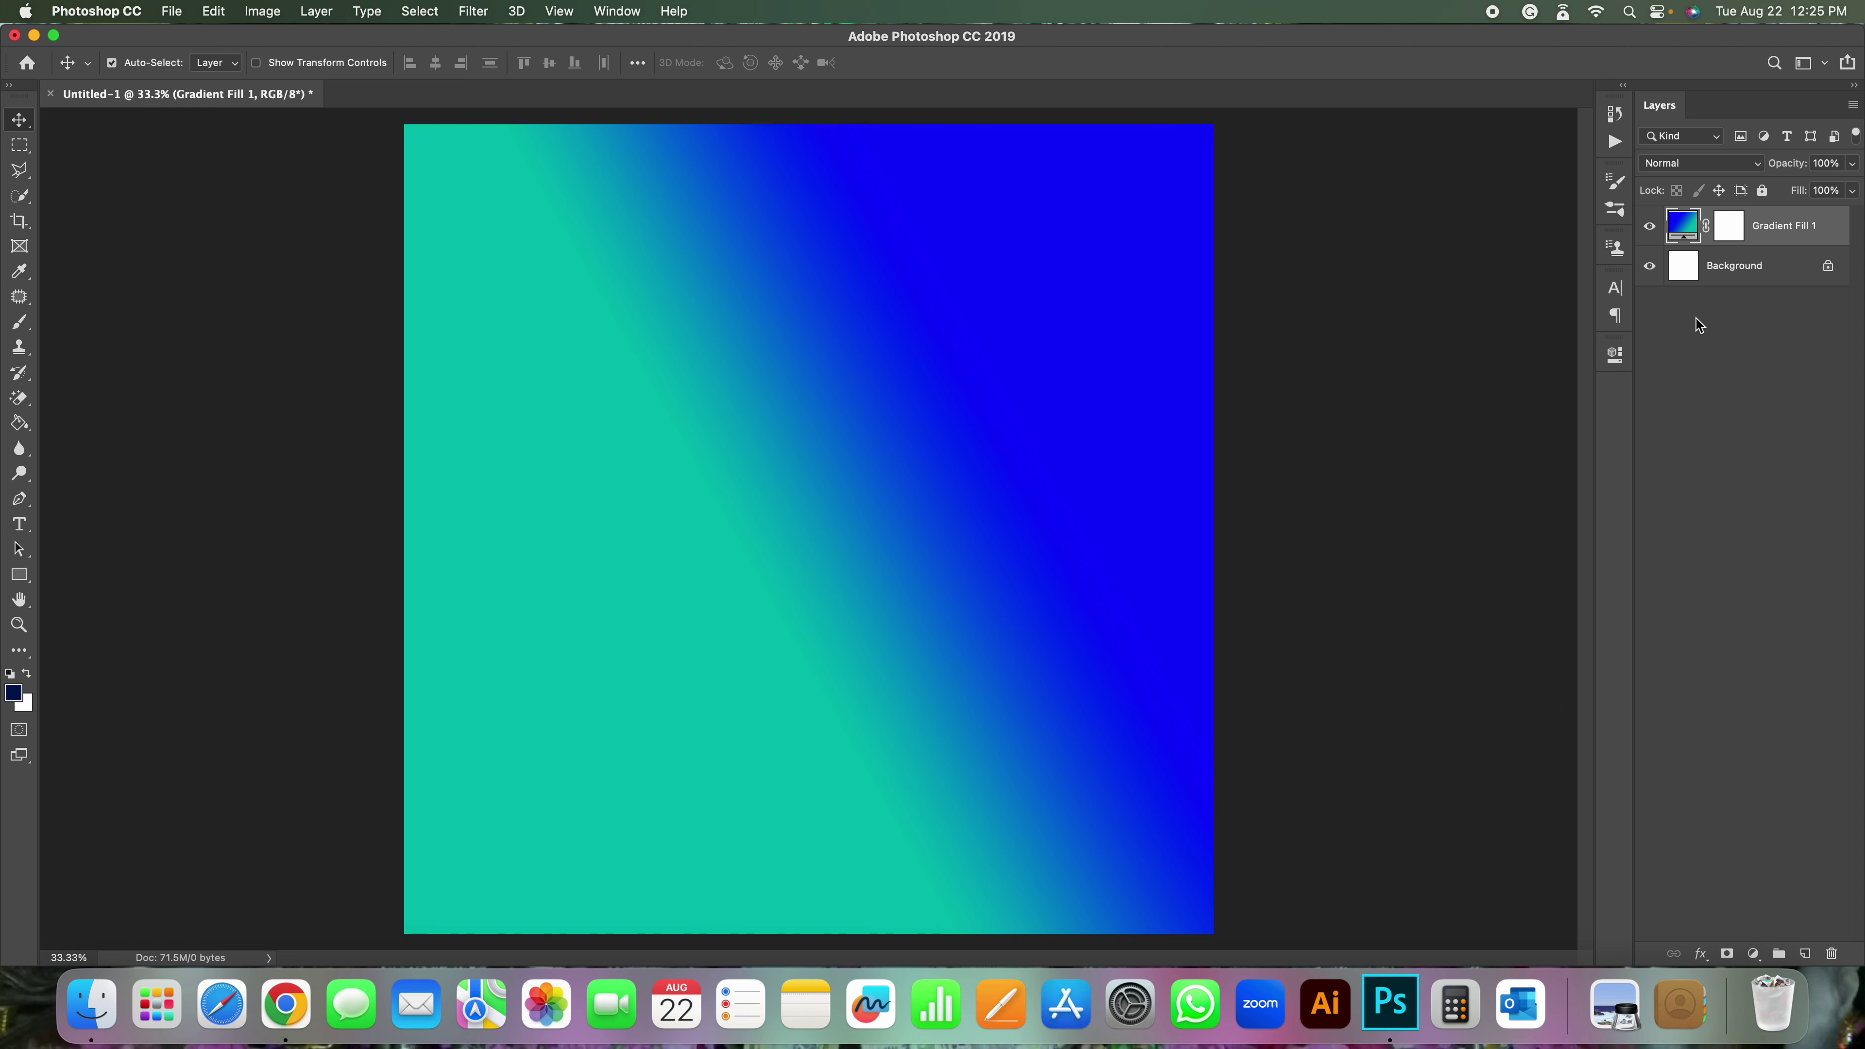
- Save a PNG copy named gradient 1.png with default PNG options
left_click(171, 11)
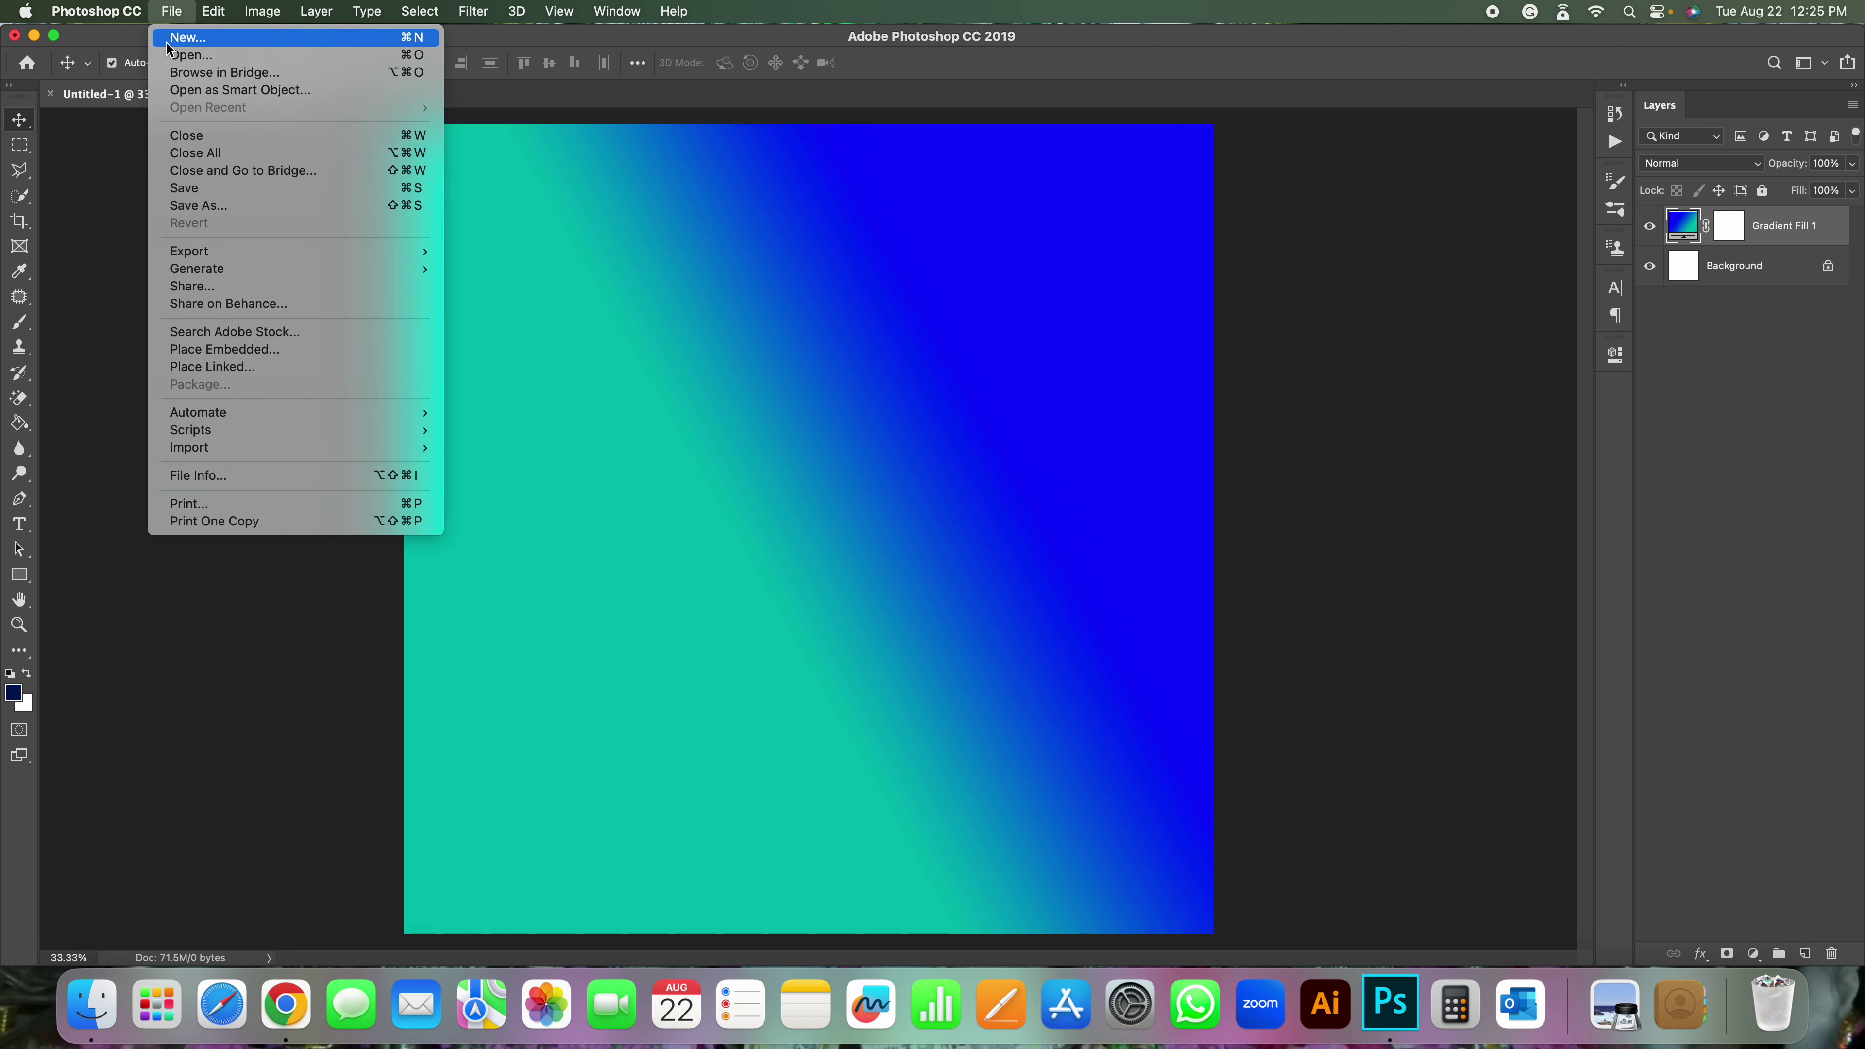
left_click(257, 206)
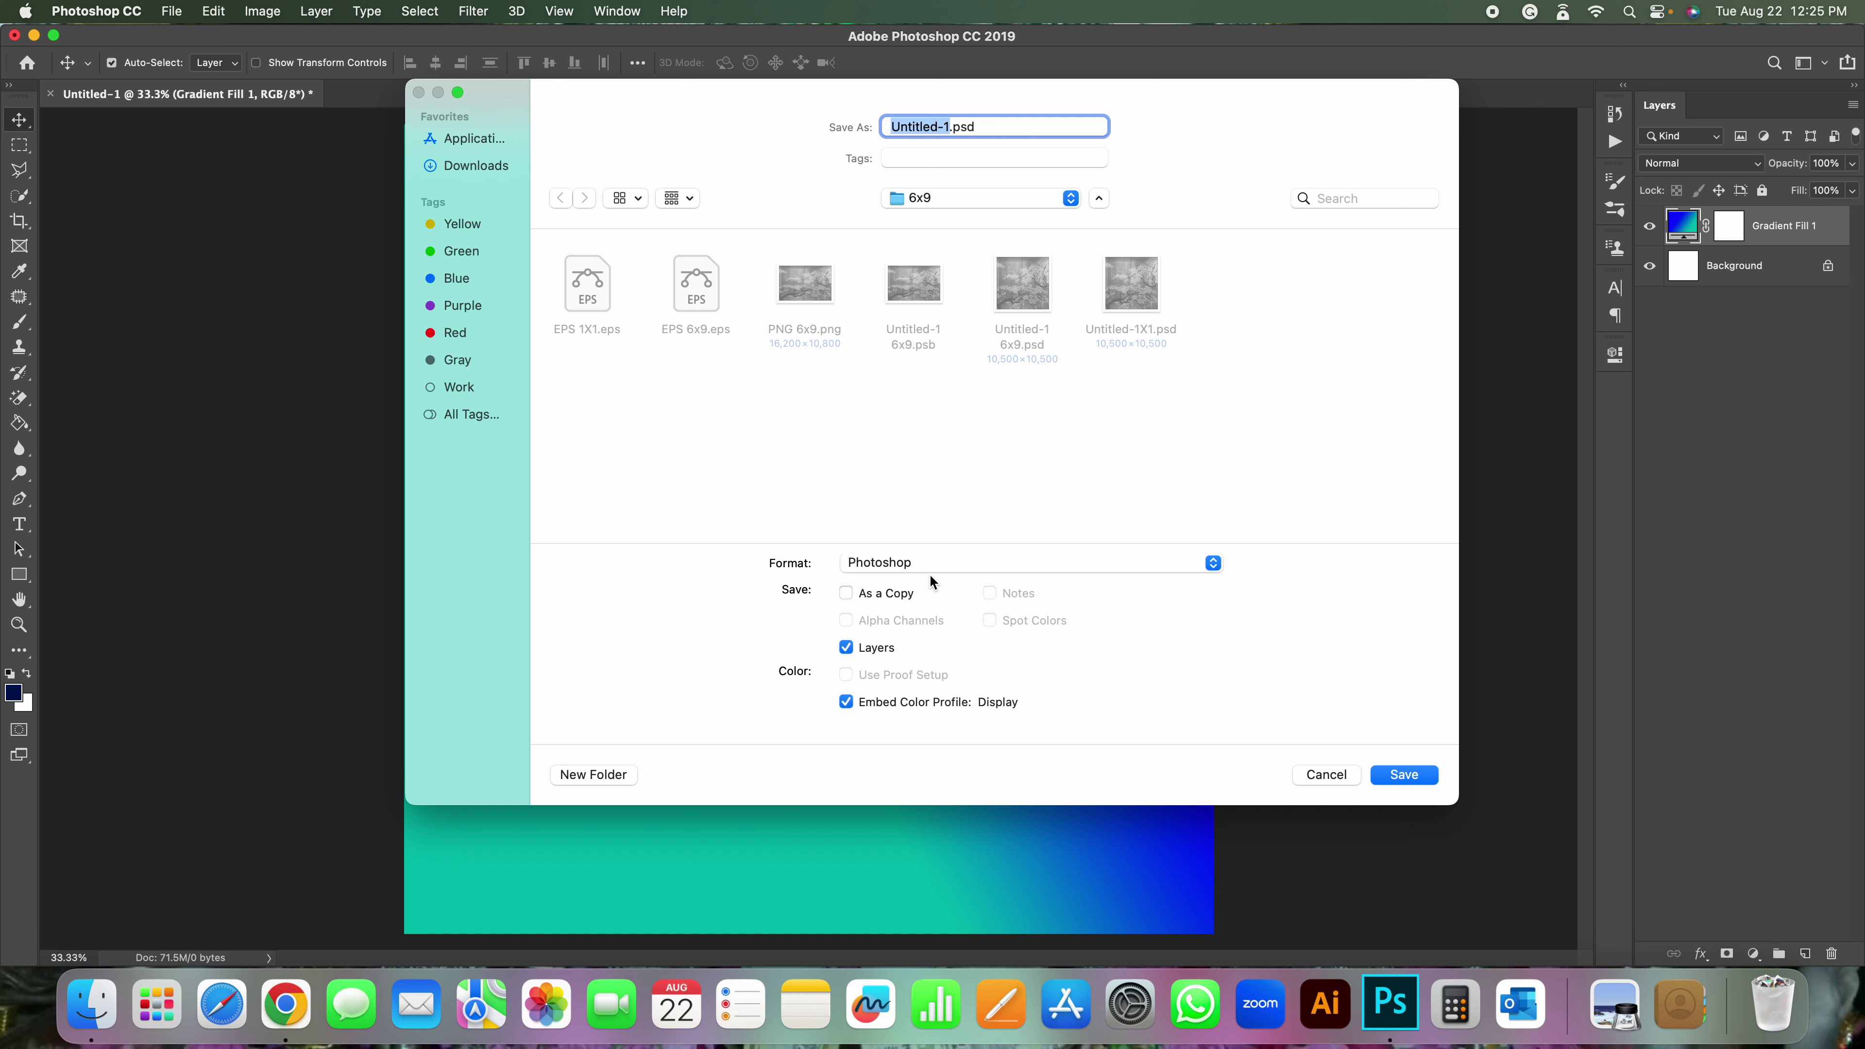
left_click(911, 562)
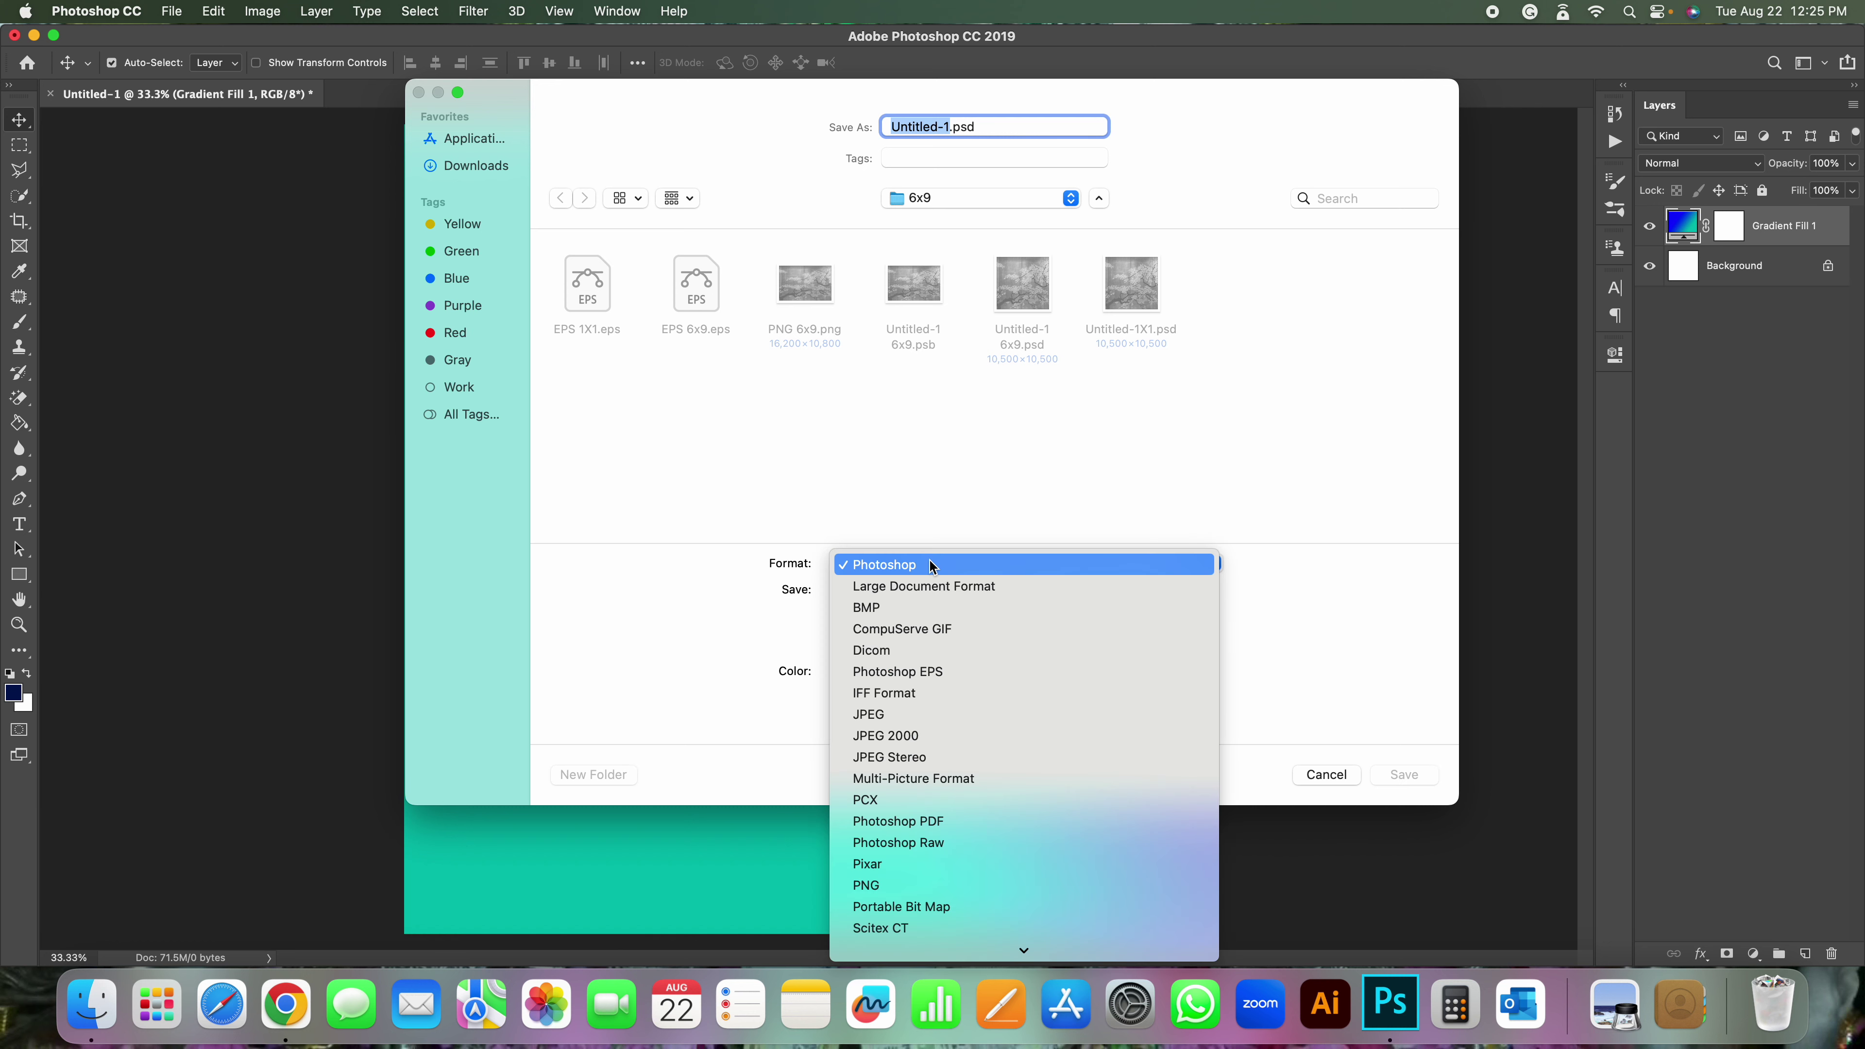
left_click(882, 886)
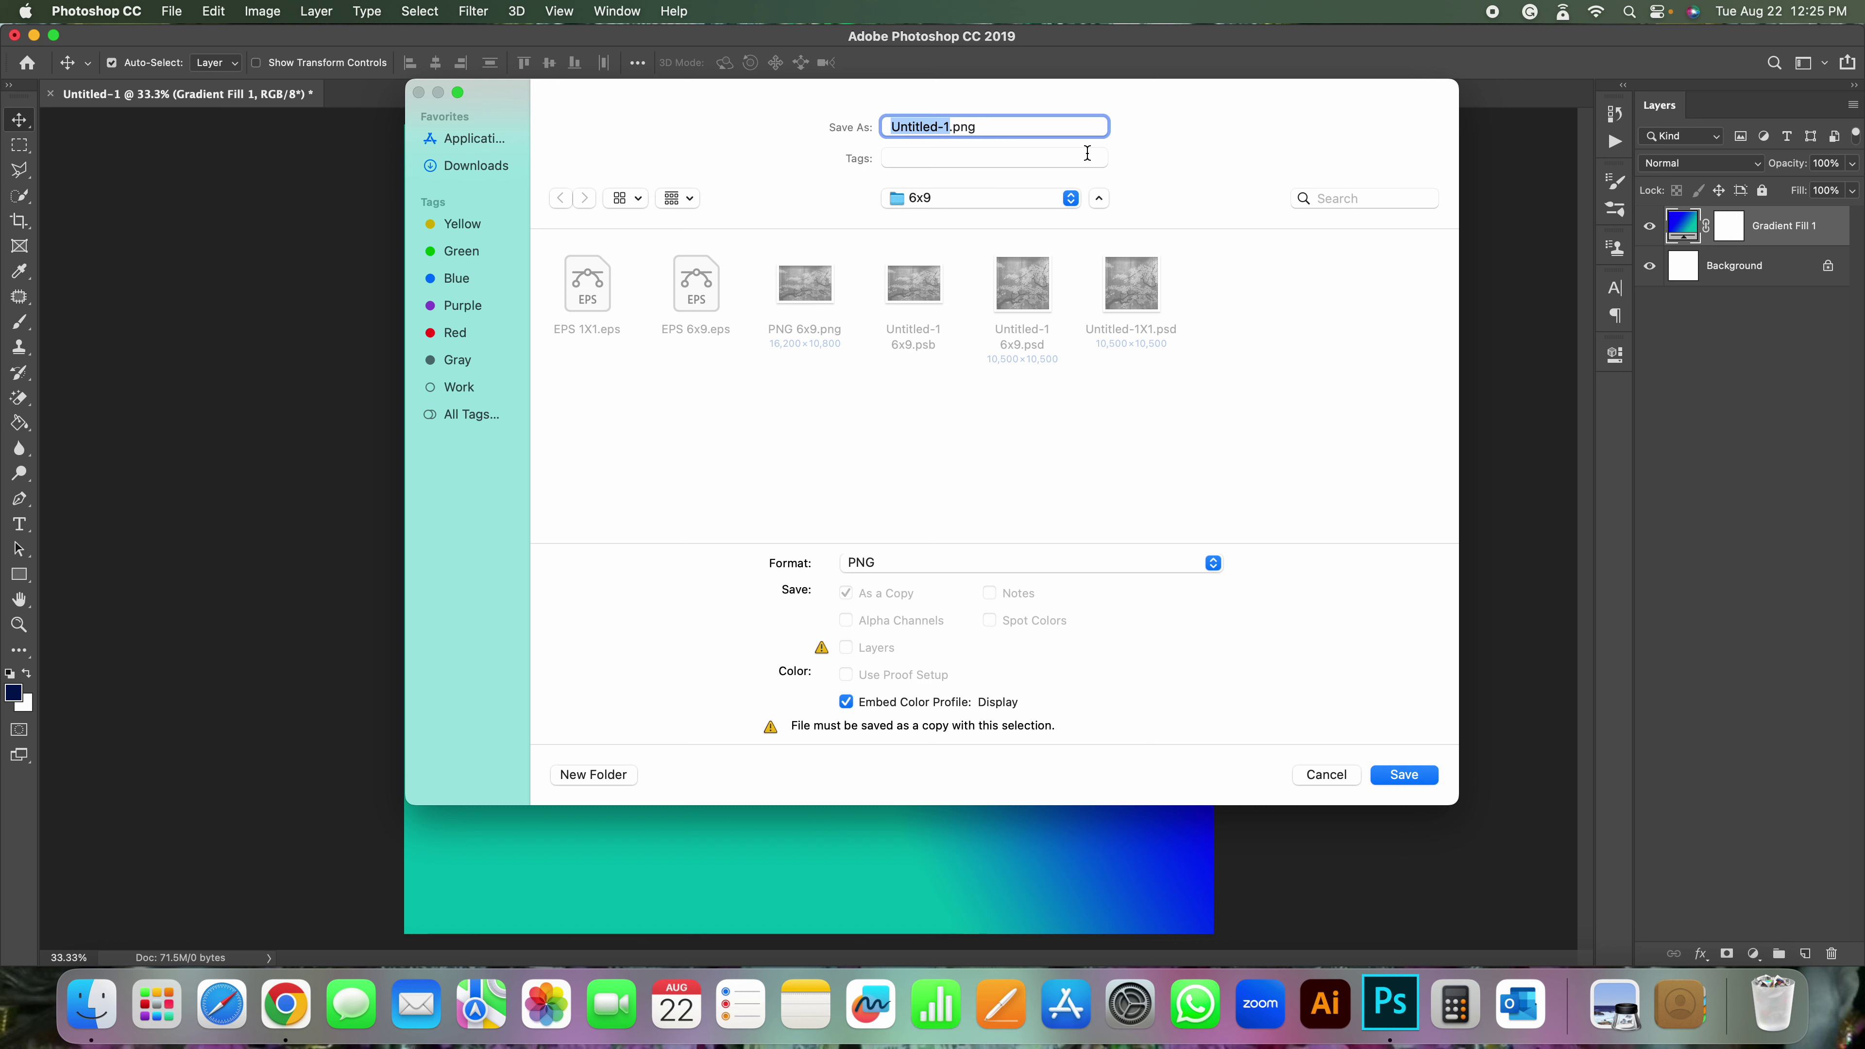
type("gradient 1")
left_click(1397, 776)
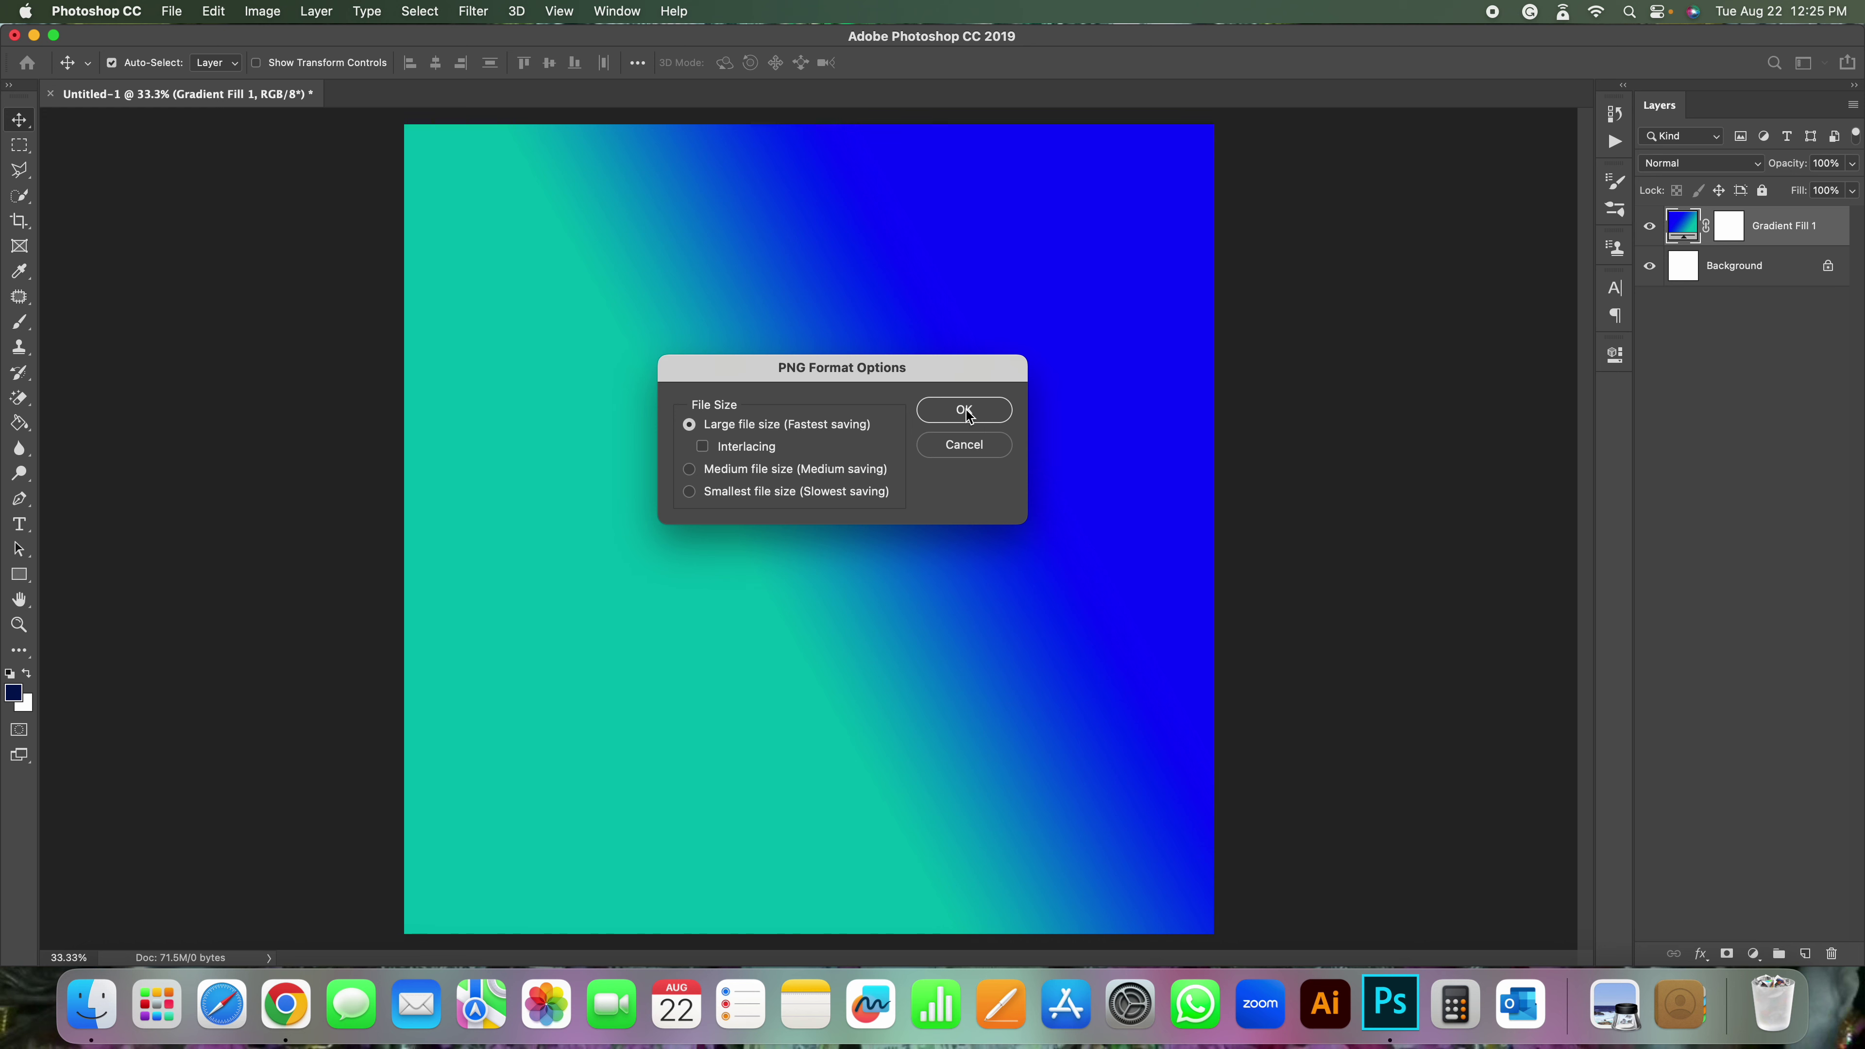
left_click(966, 413)
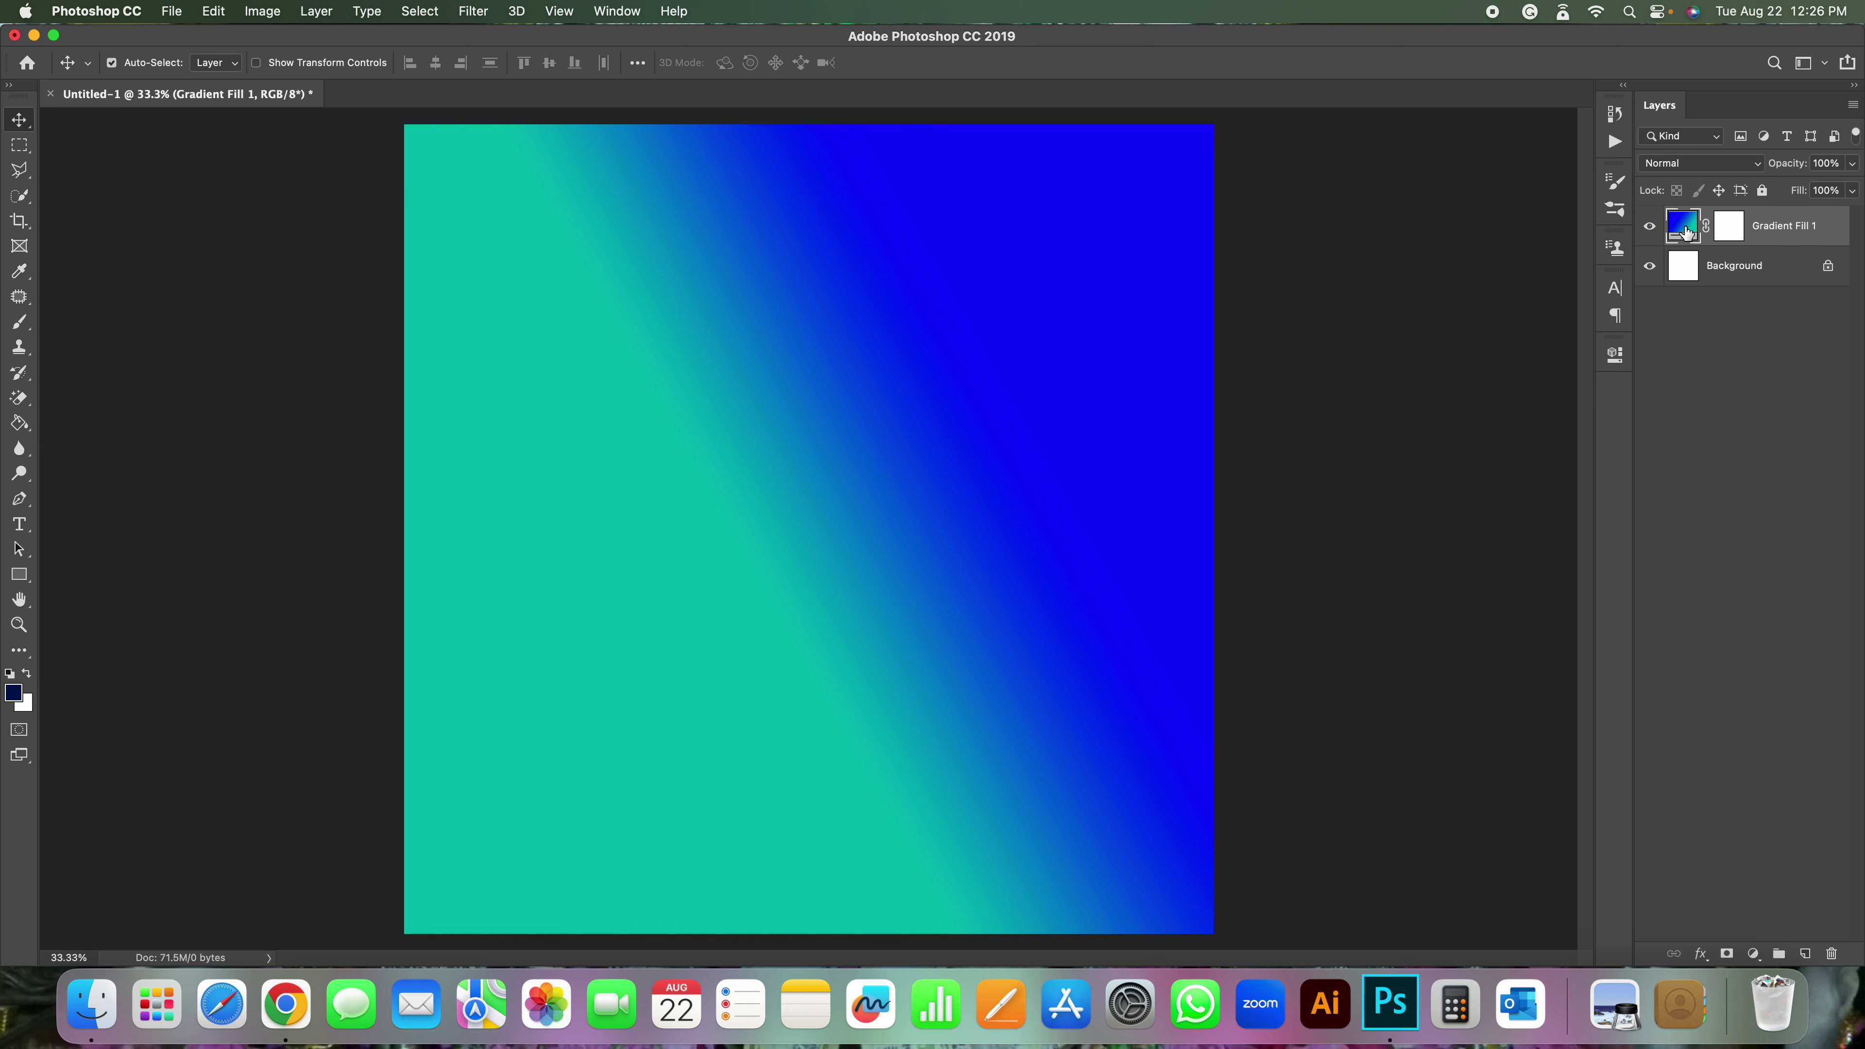
- Reopen the fill's gradient, try rainbow-with-white and Violet-Orange presets, then apply the rainbow spectrum
left_click(1731, 230)
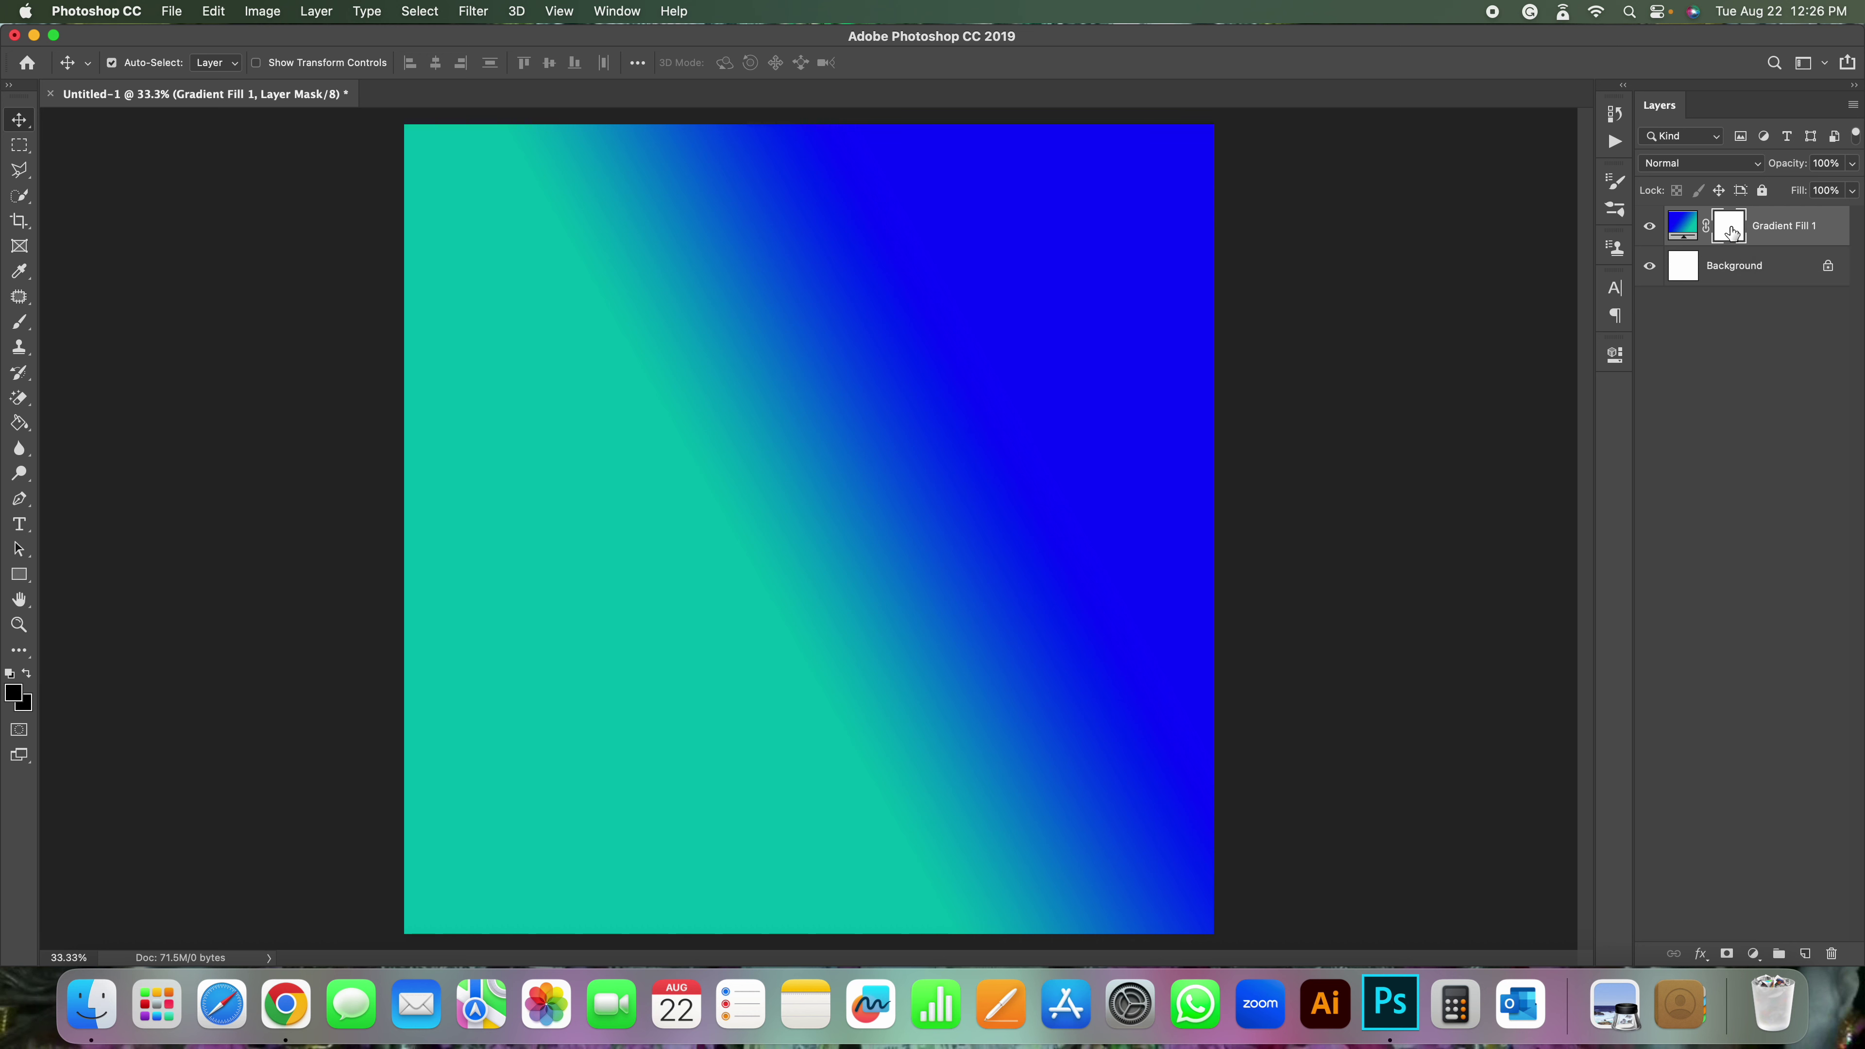
left_click(1683, 232)
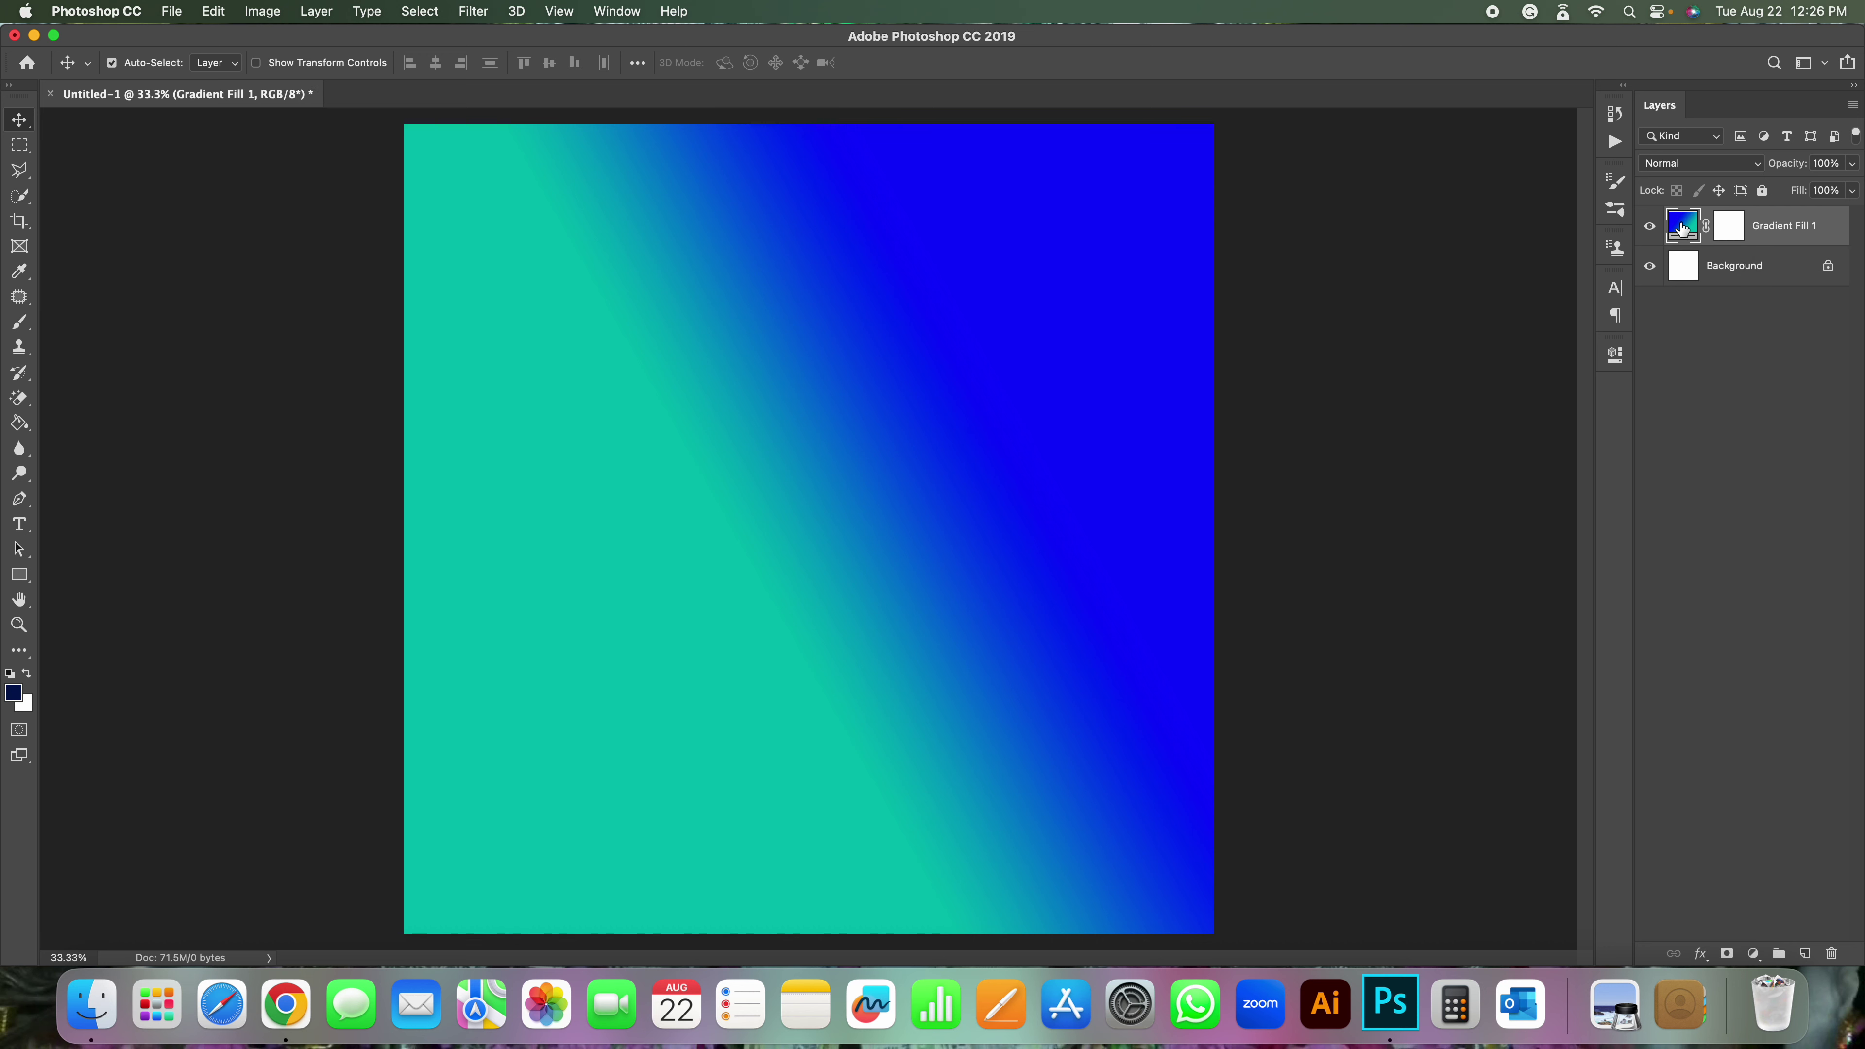
double_click(1683, 232)
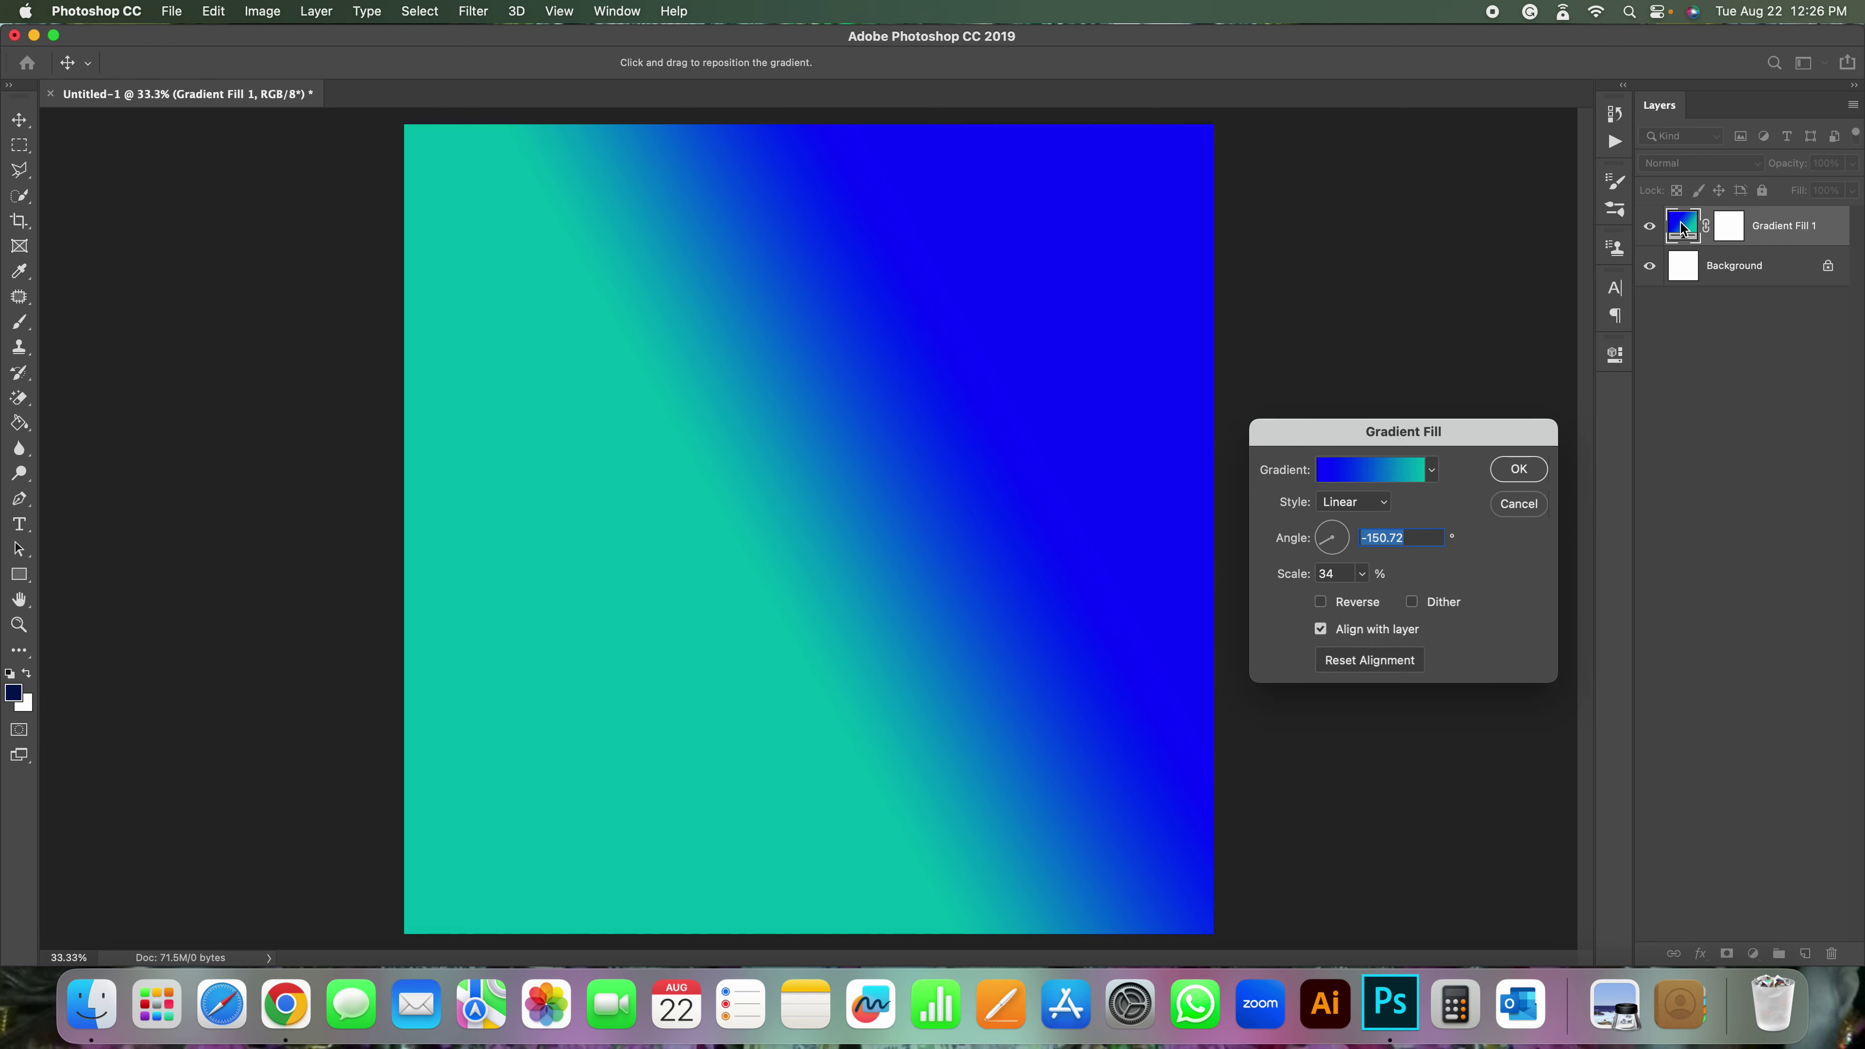
left_click(1405, 474)
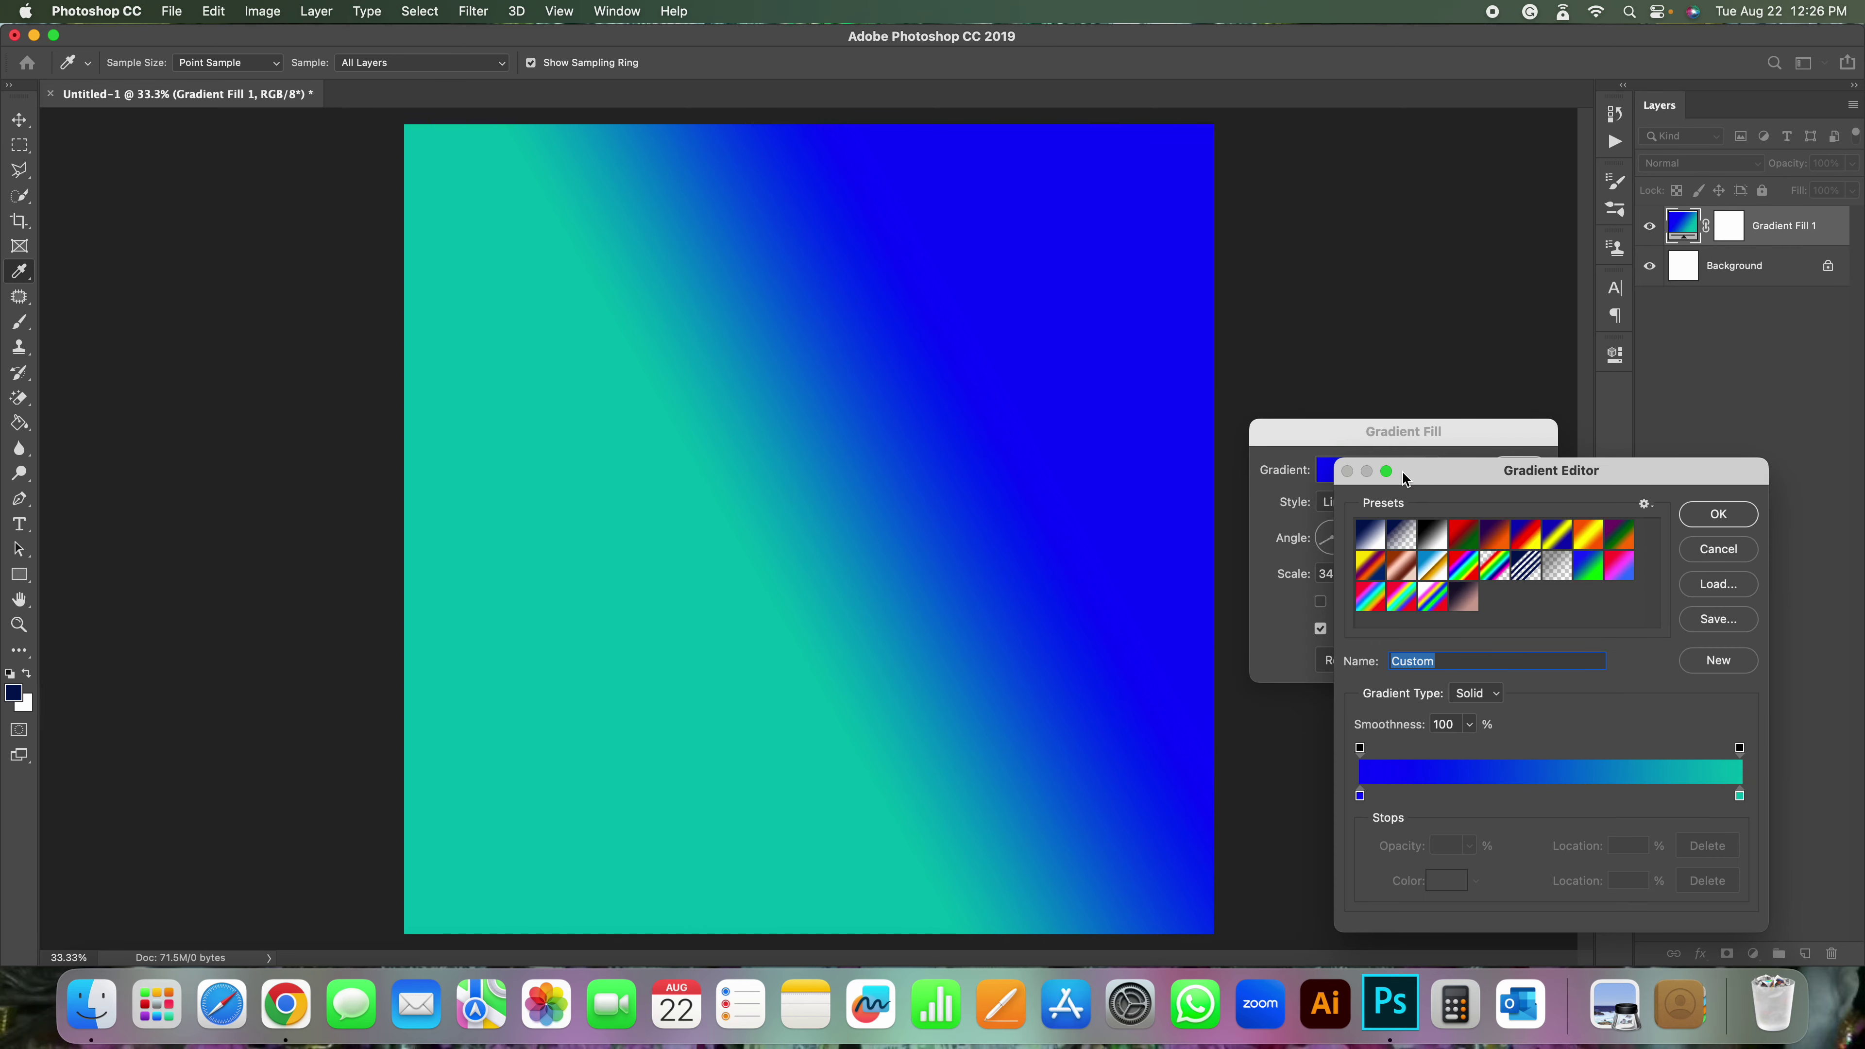
left_click(1434, 599)
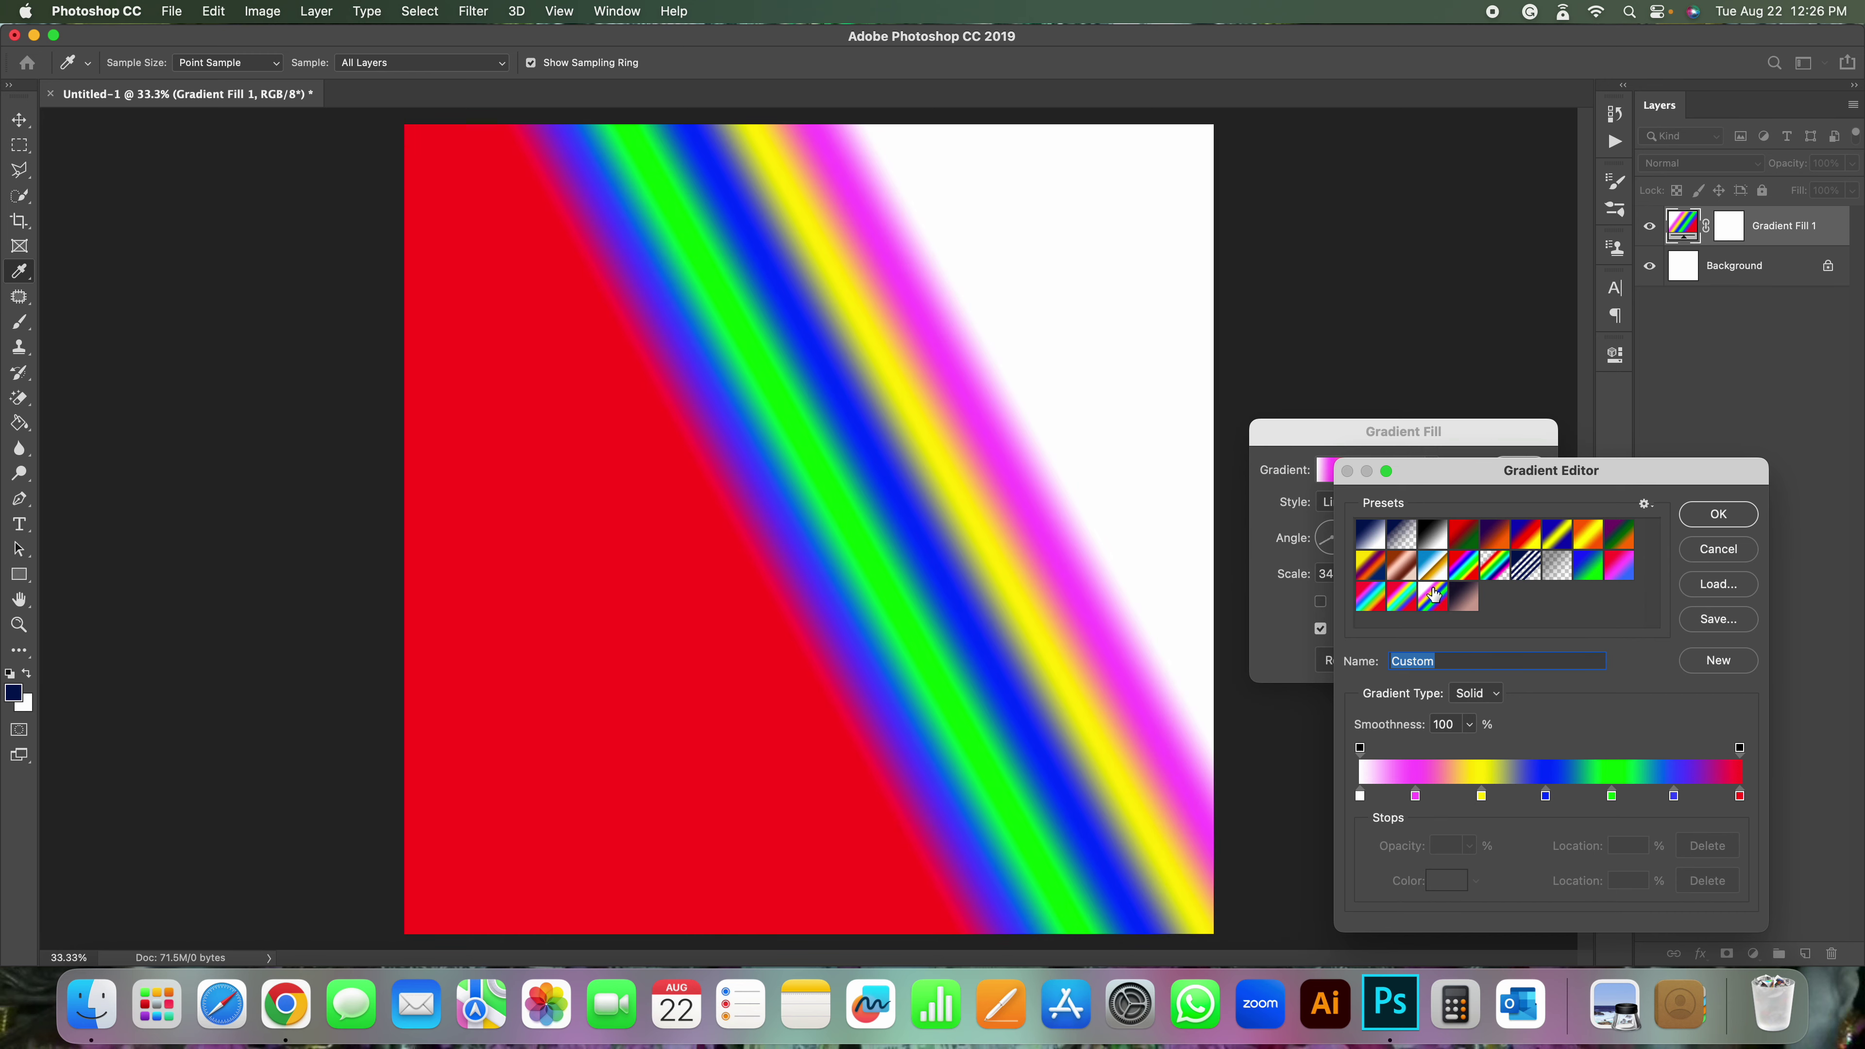
left_click(1490, 538)
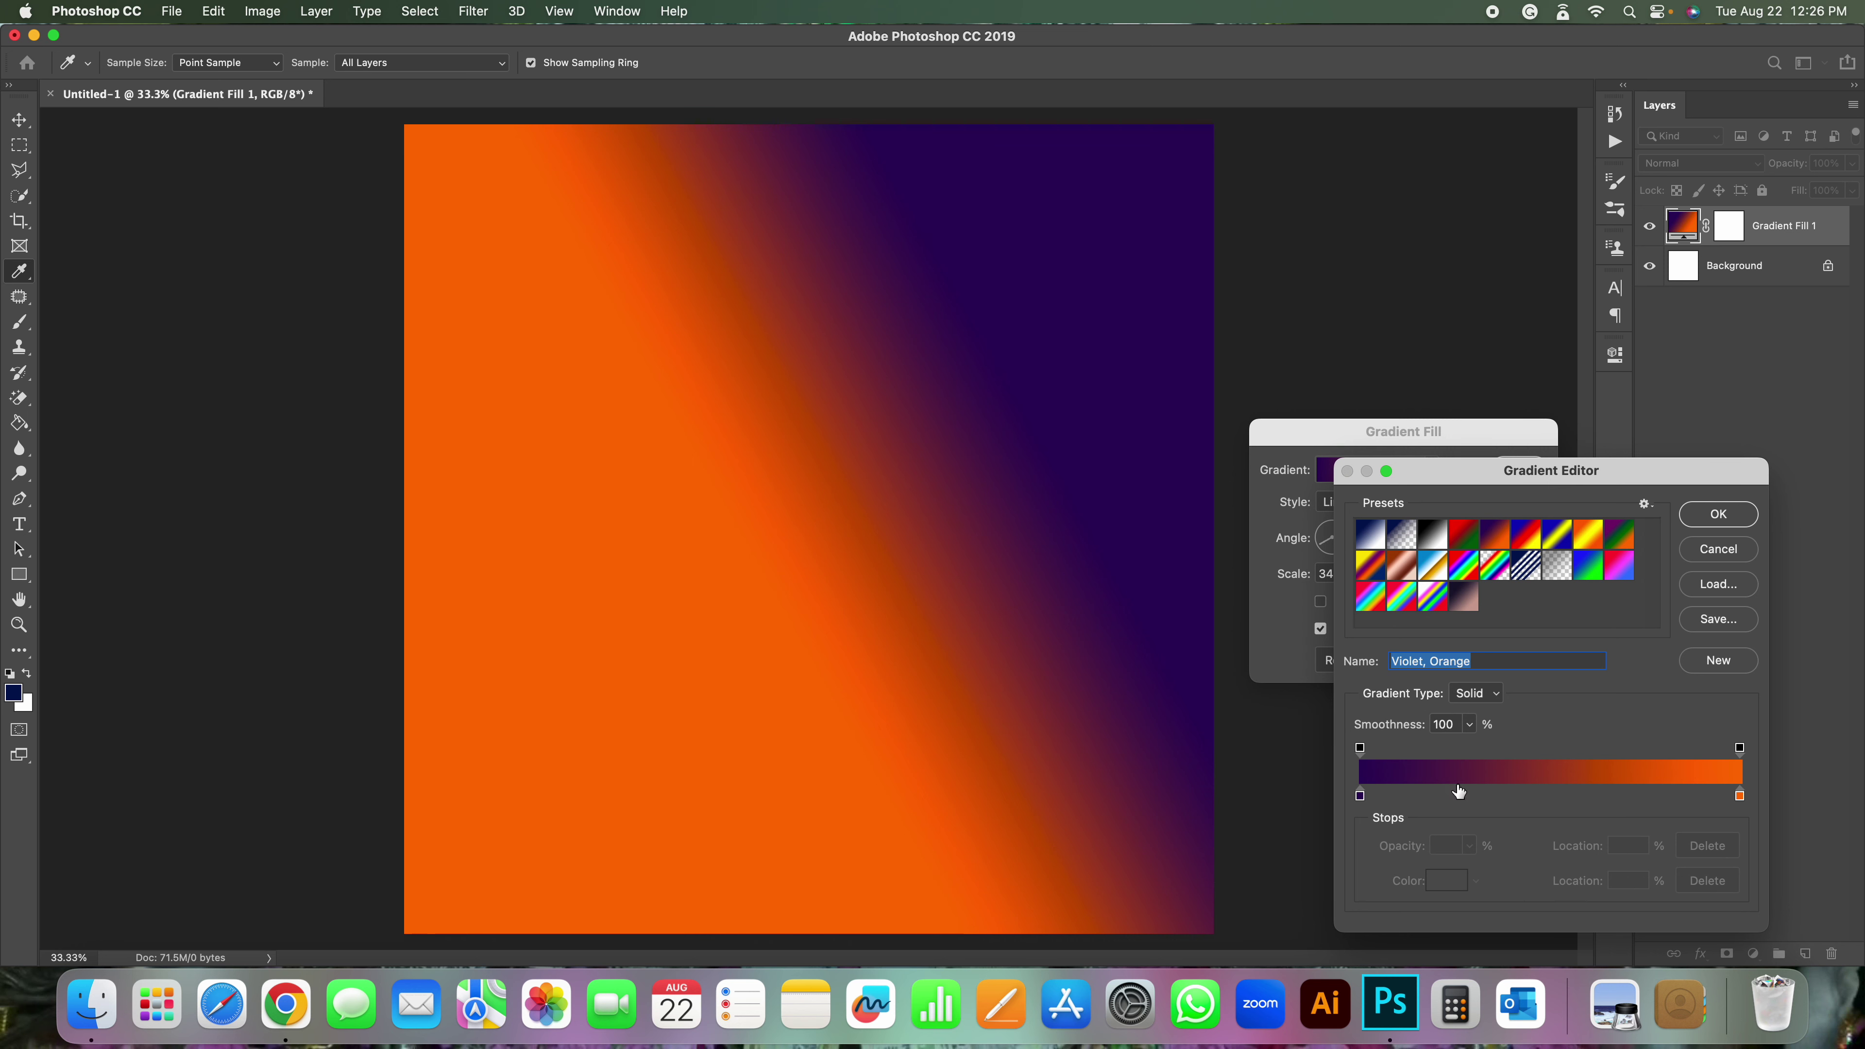
left_click(1409, 608)
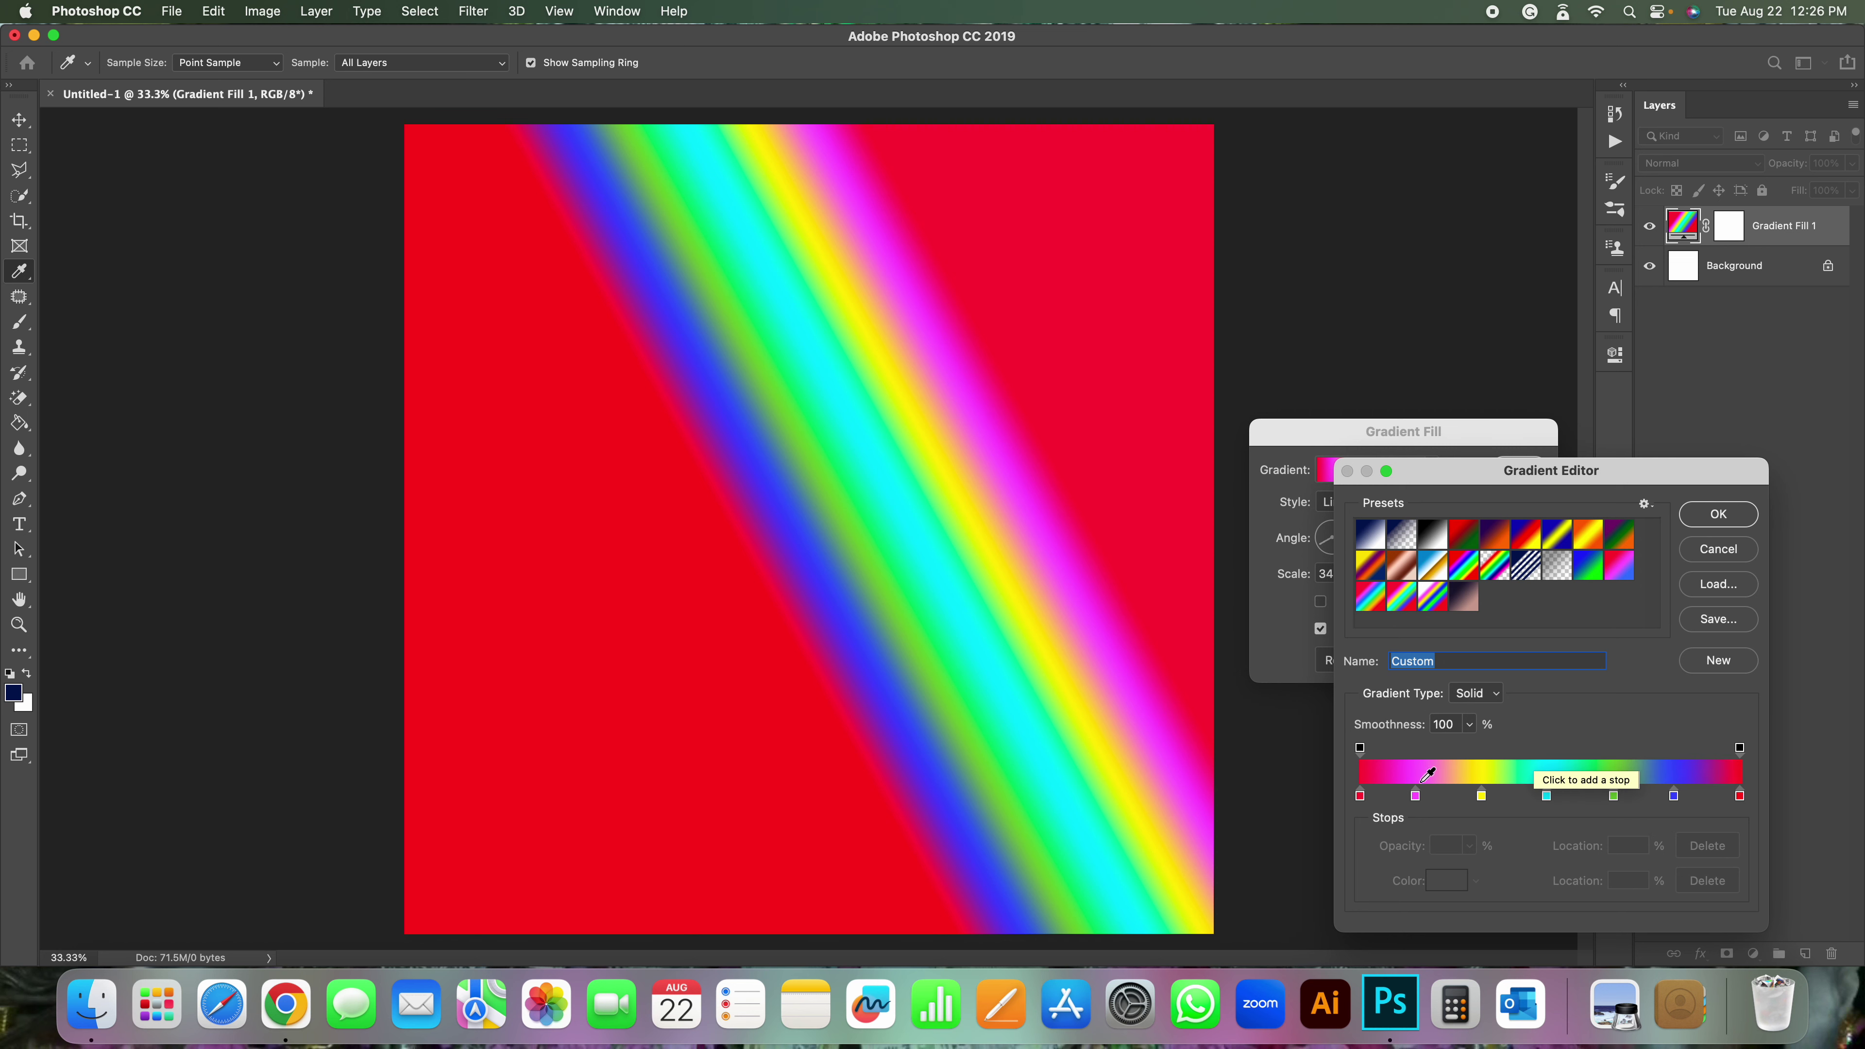
- Recolour the first red stop purple and the magenta stop deep purple
left_click(1361, 797)
left_click(1447, 881)
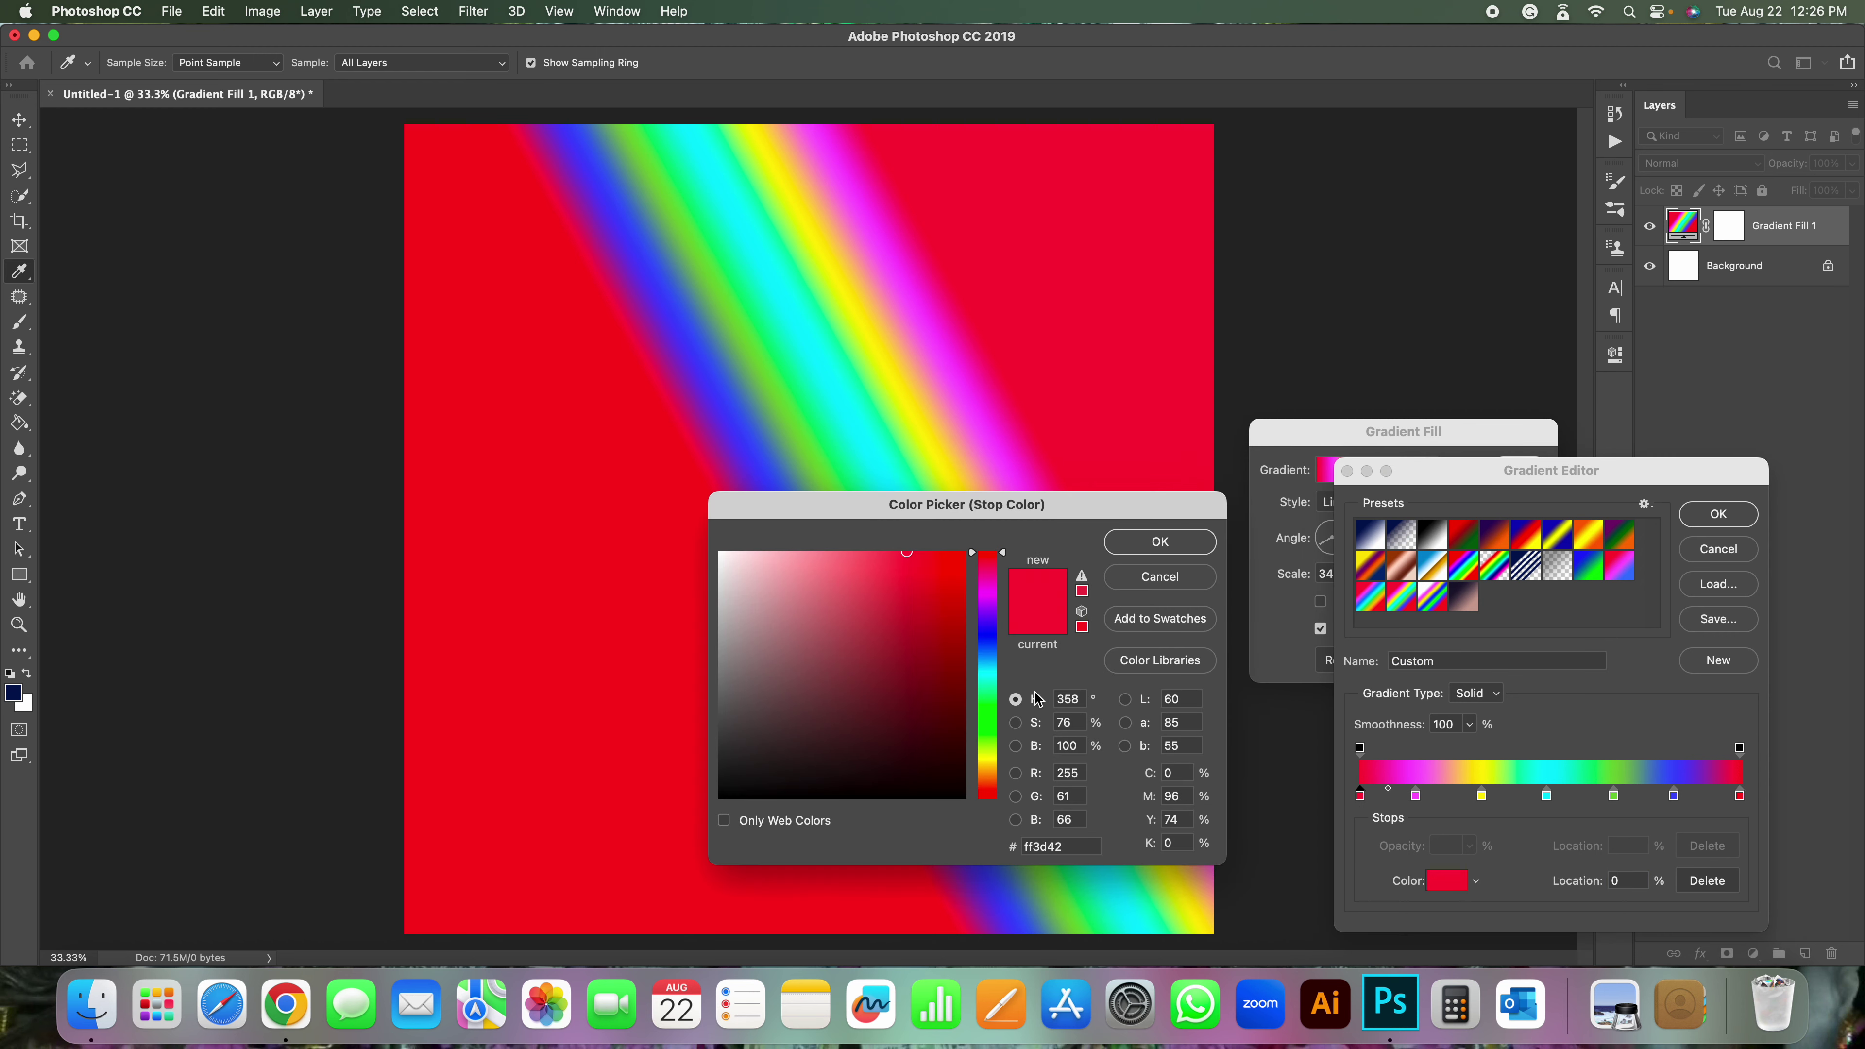
left_click(984, 635)
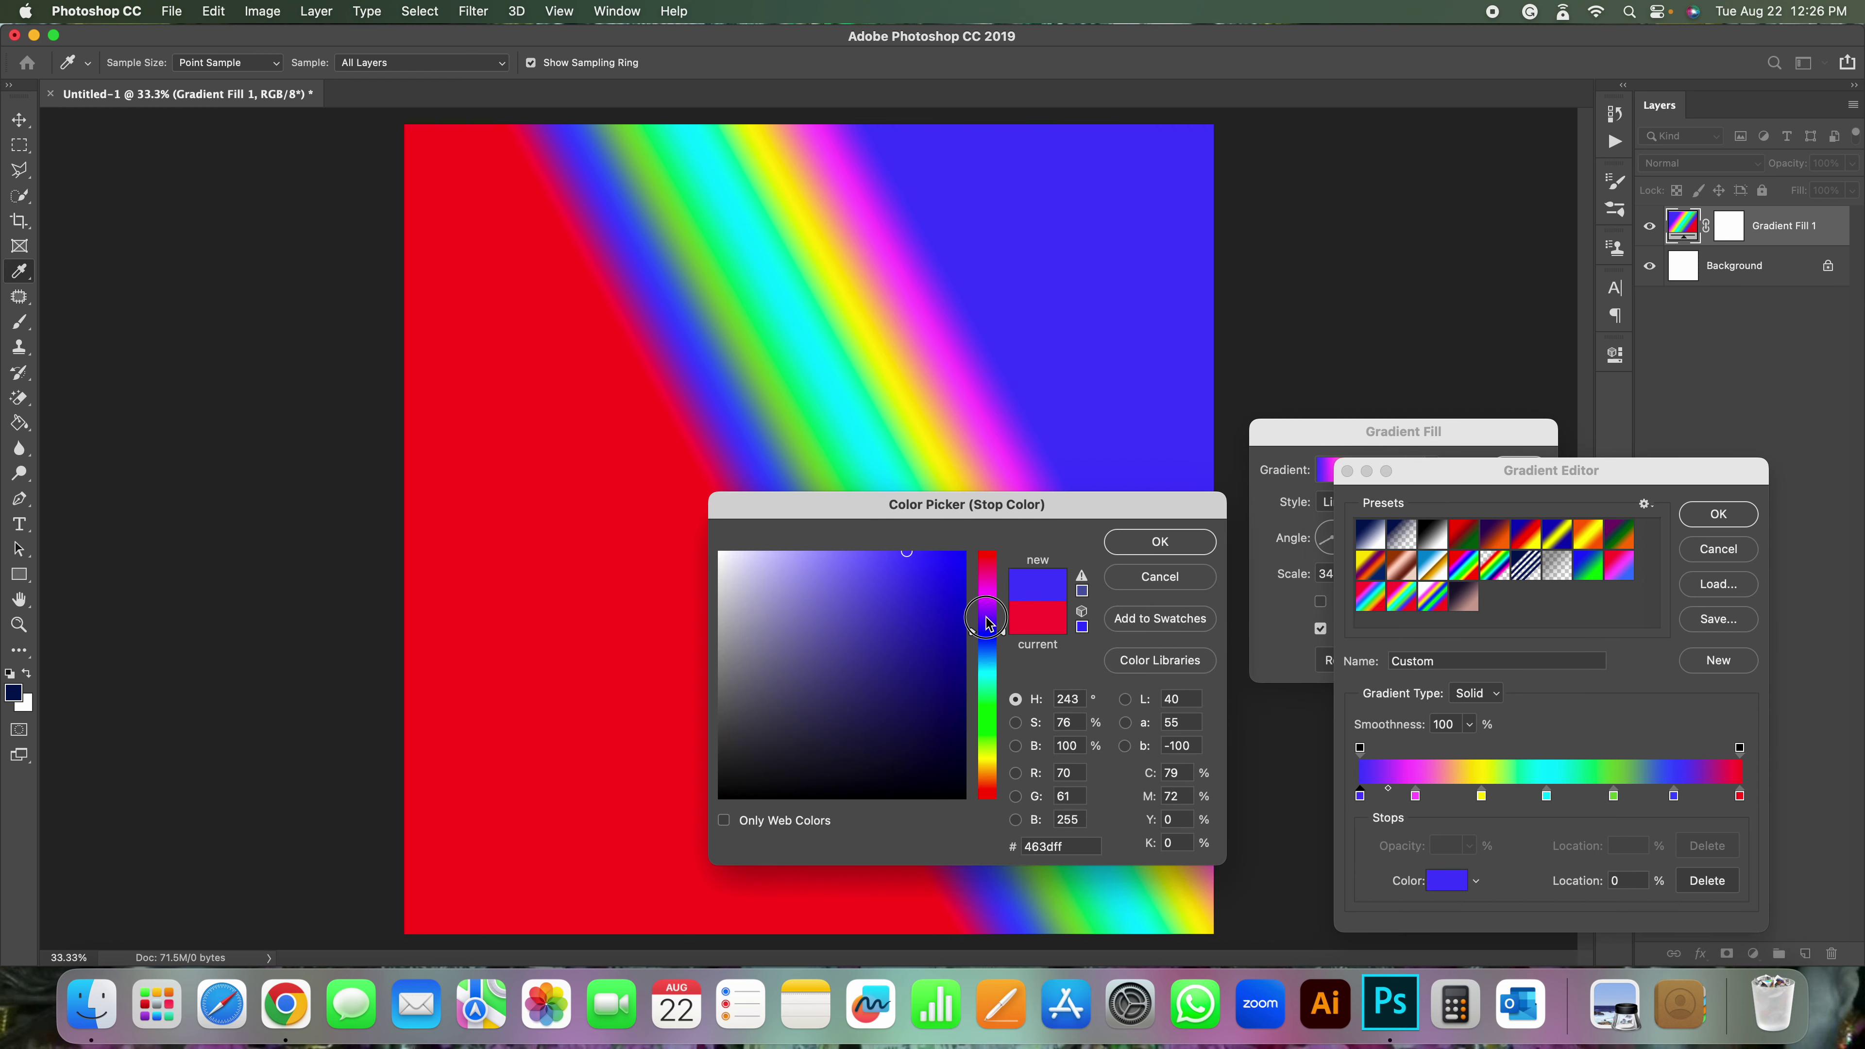
left_click(1160, 542)
left_click(1414, 796)
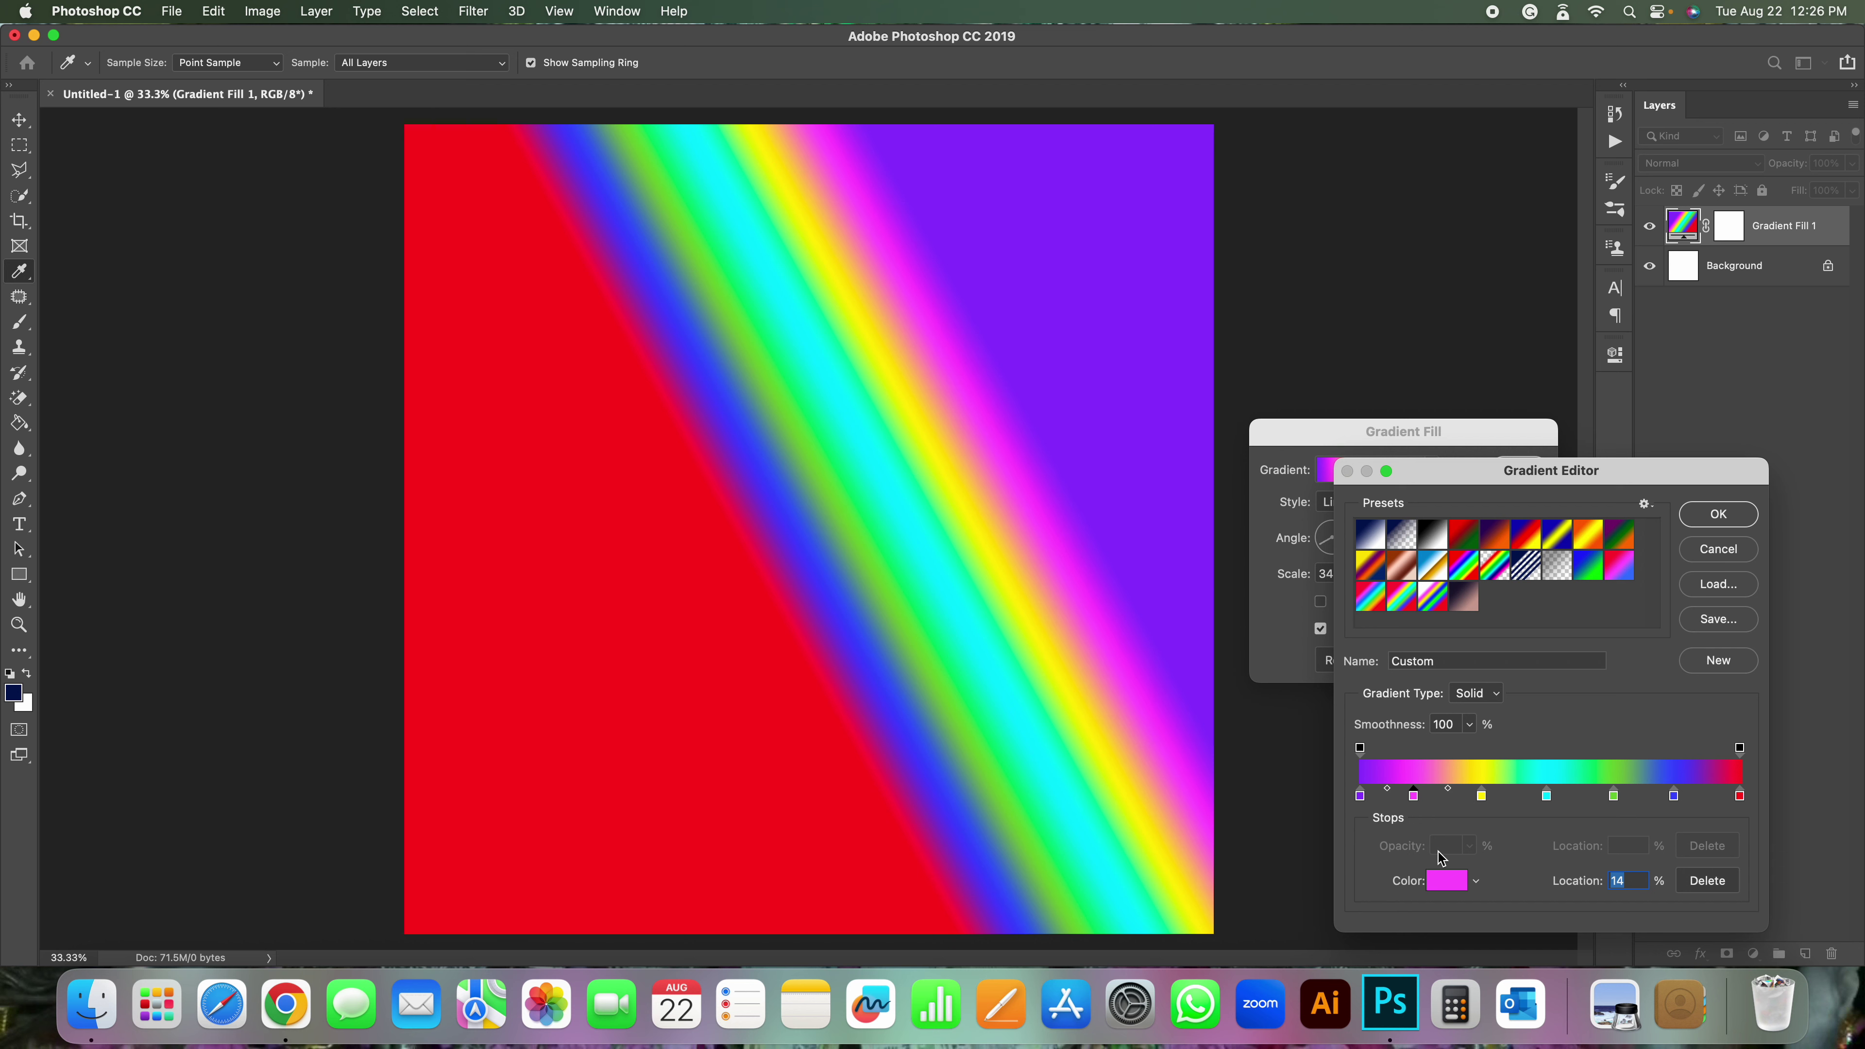
left_click(1445, 880)
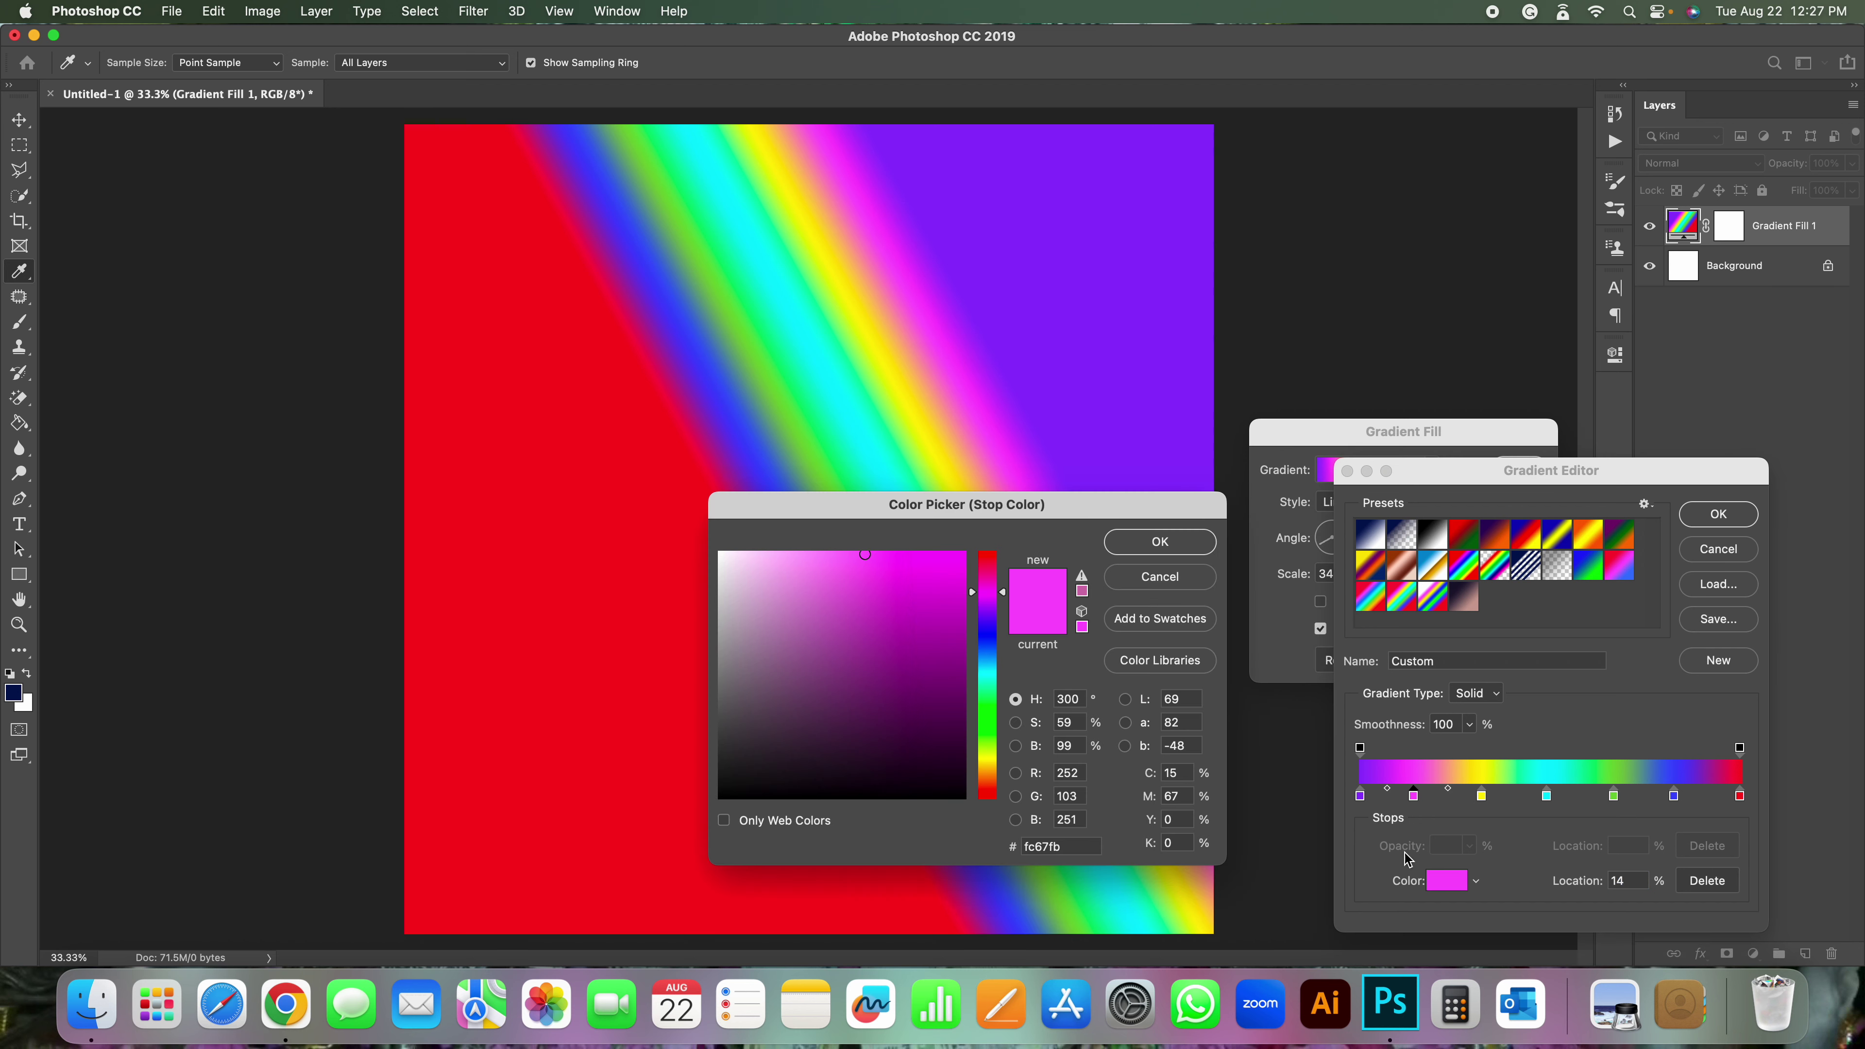
left_click(926, 647)
left_click(1160, 542)
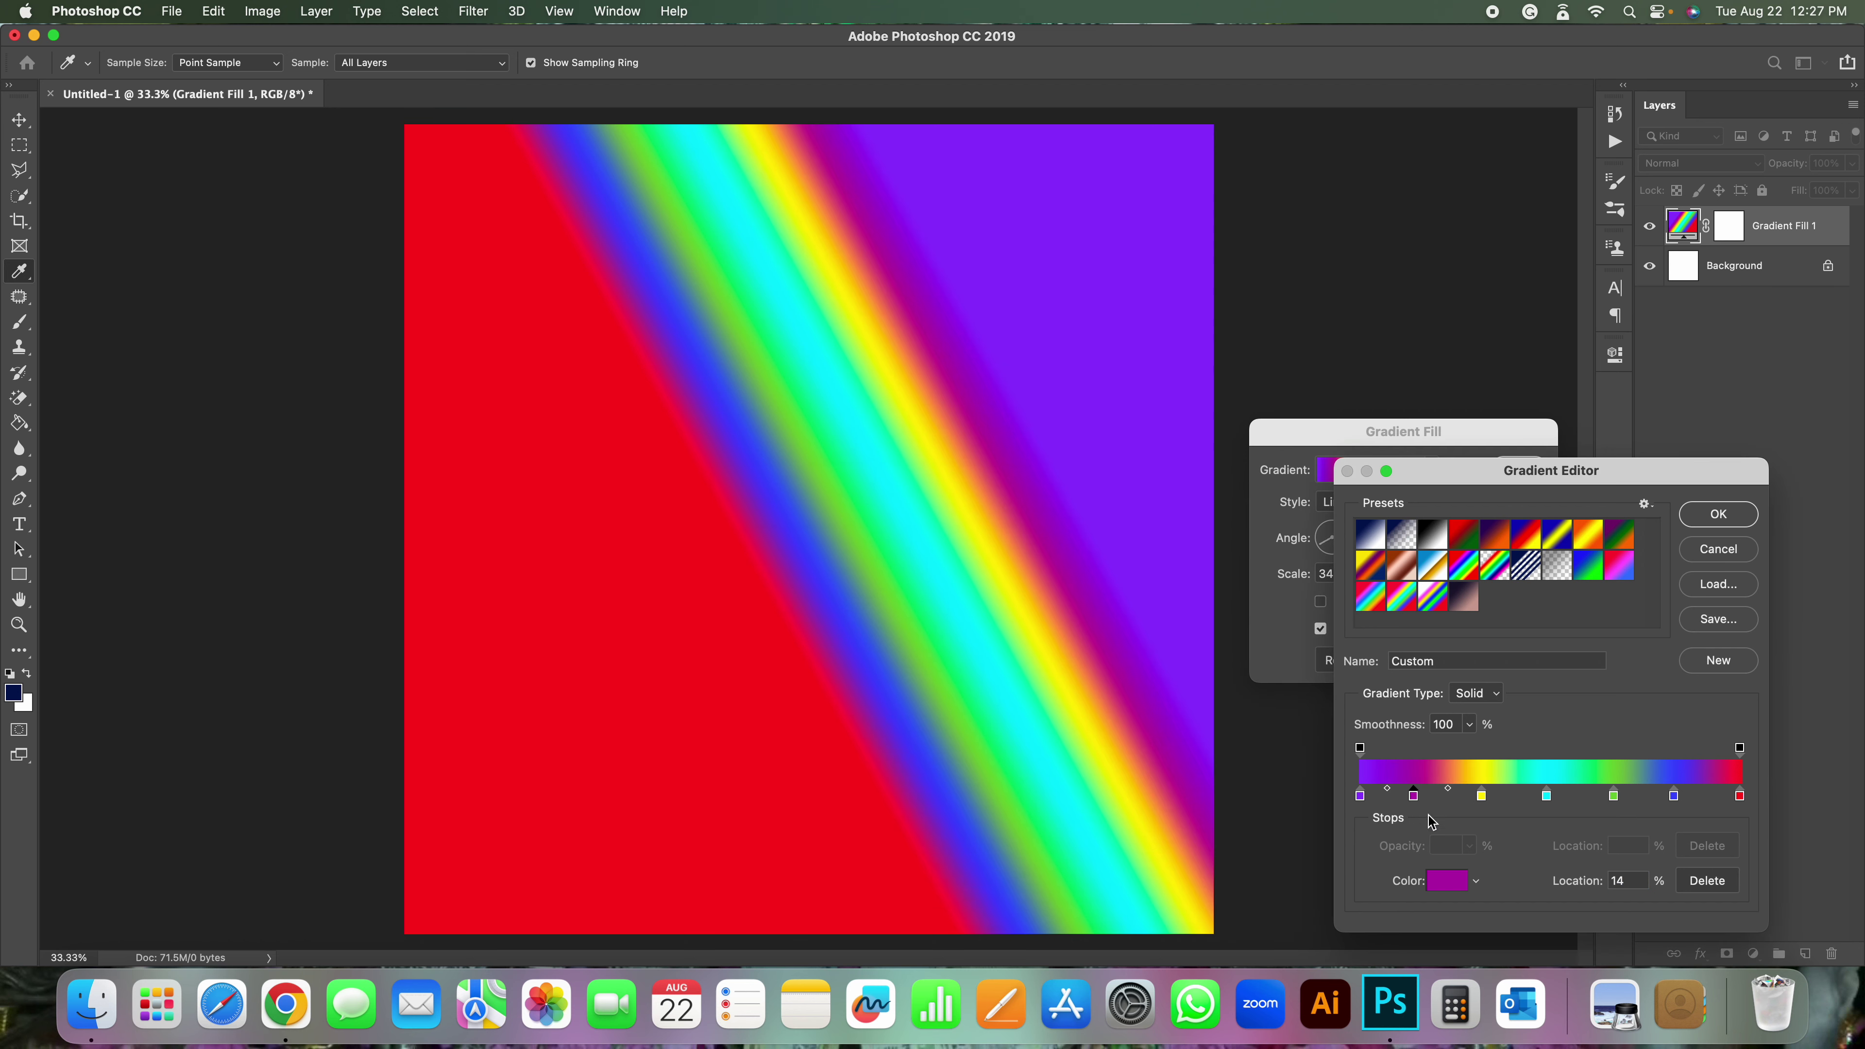
- Recolour the yellow stop dark olive and the cyan stop a darker teal
left_click(1481, 796)
left_click(1447, 880)
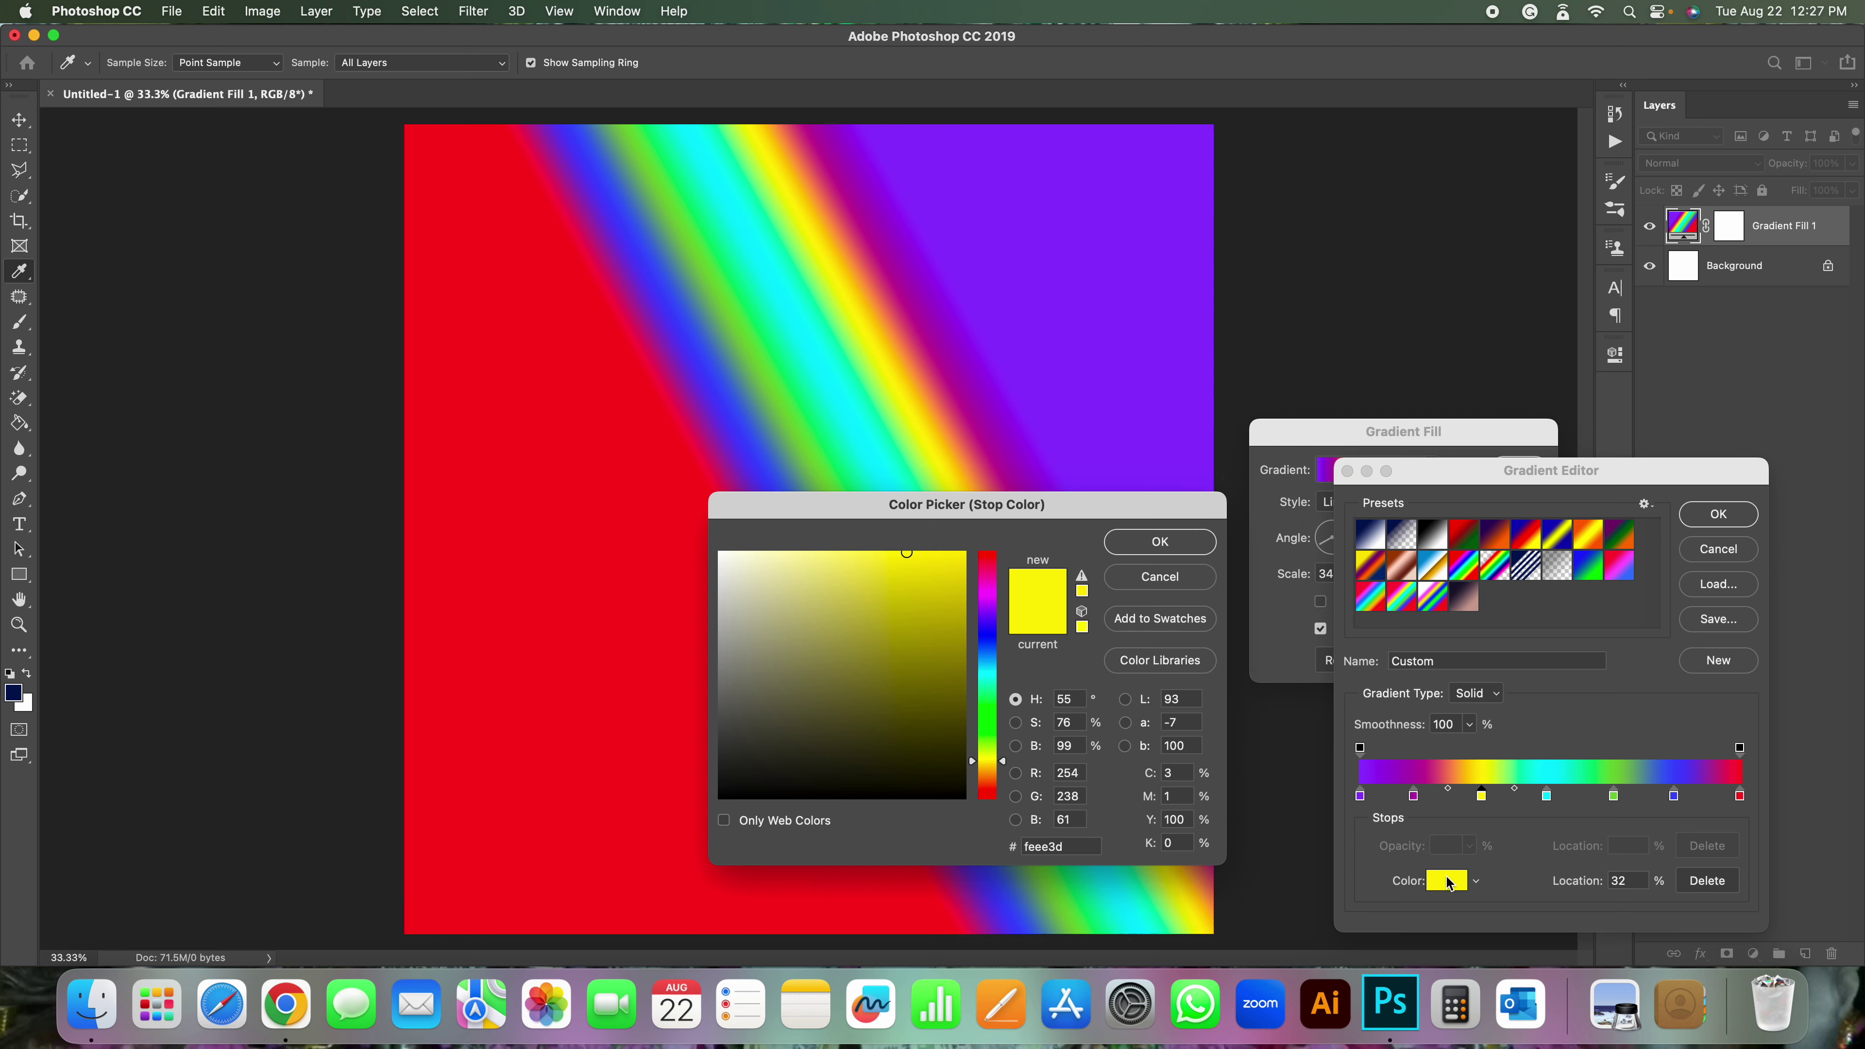
left_click(905, 676)
left_click(1161, 542)
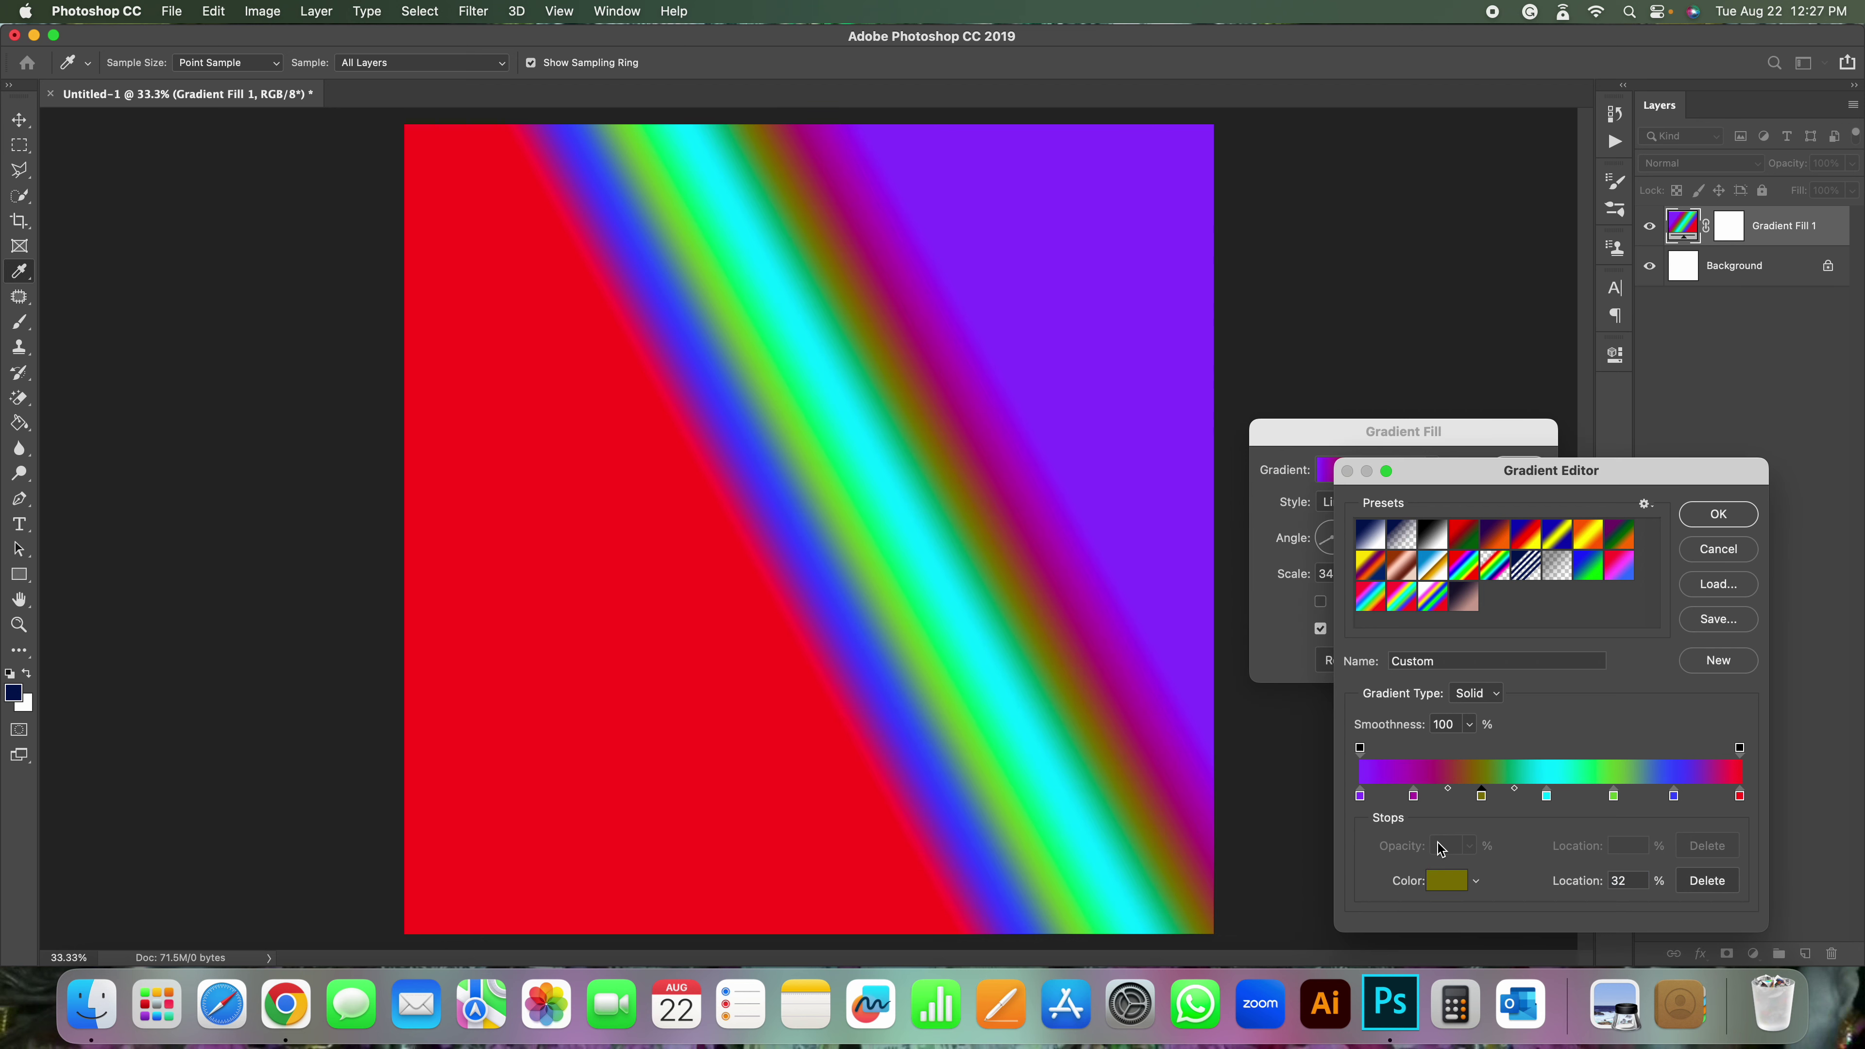
left_click(1548, 798)
left_click(1445, 880)
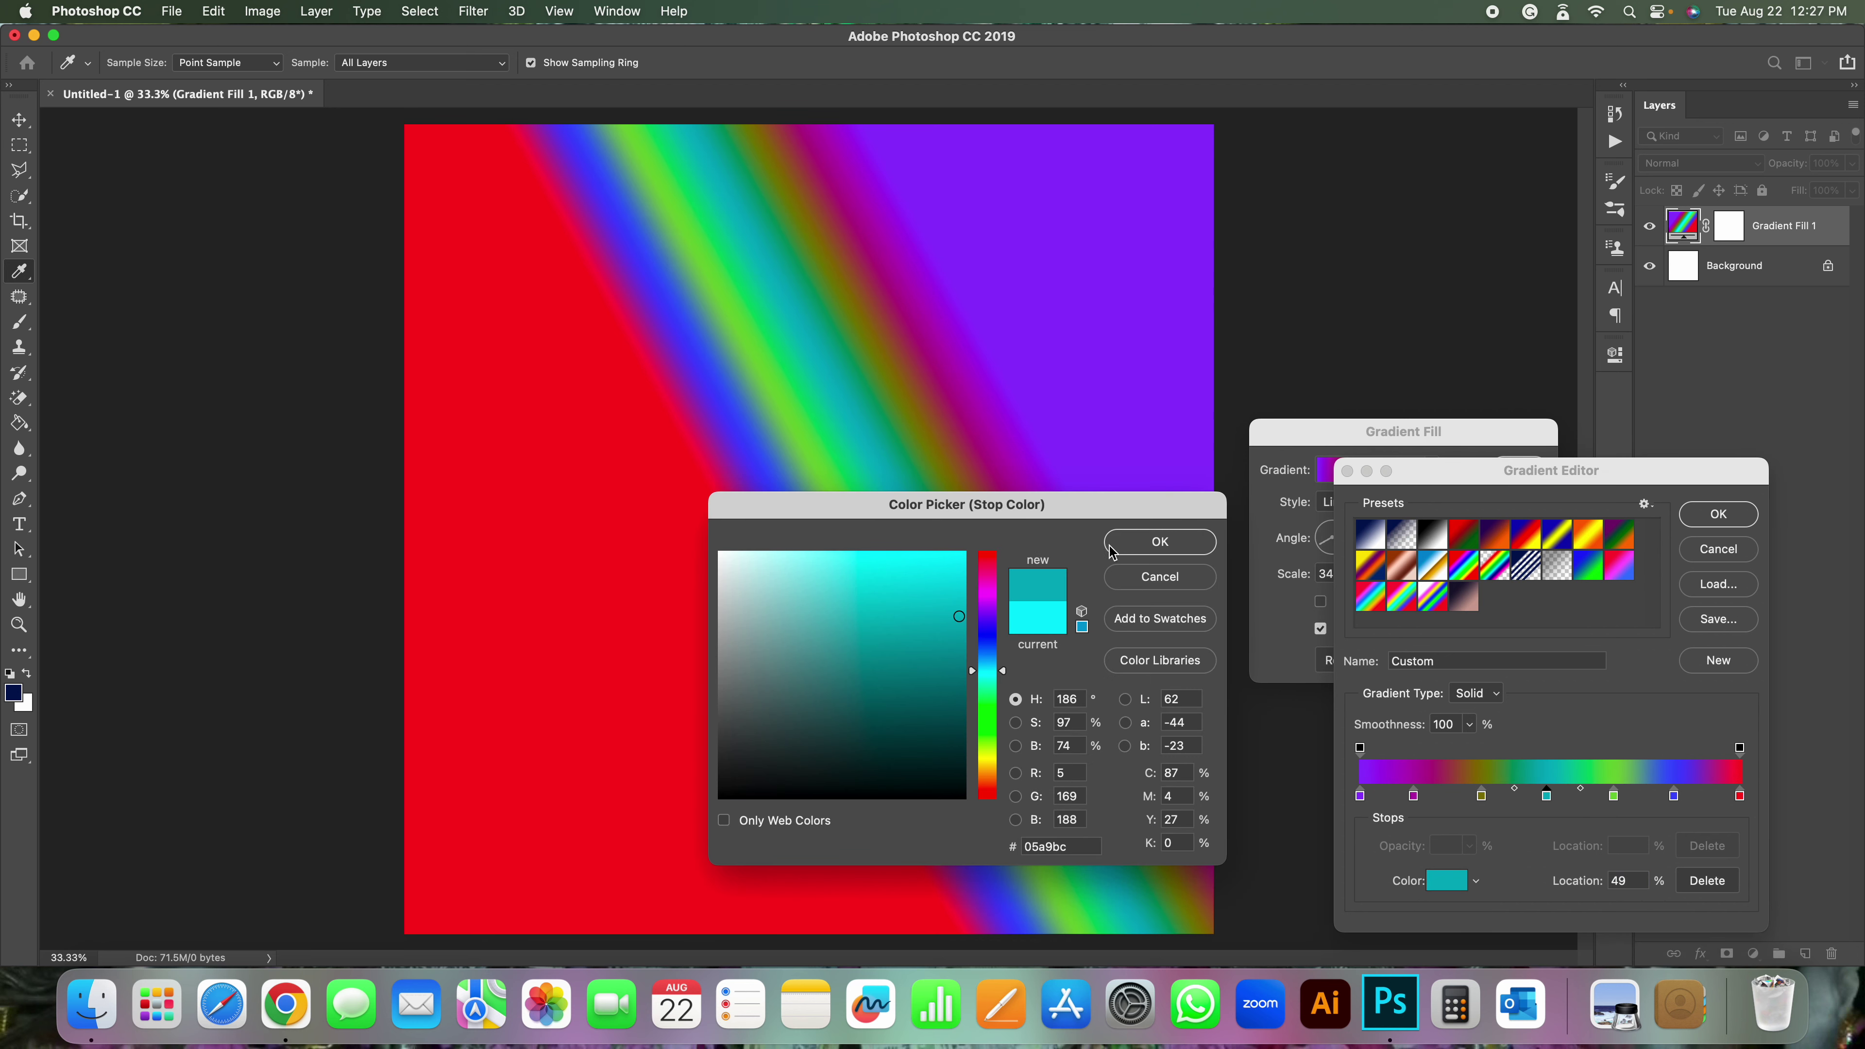
left_click(1146, 544)
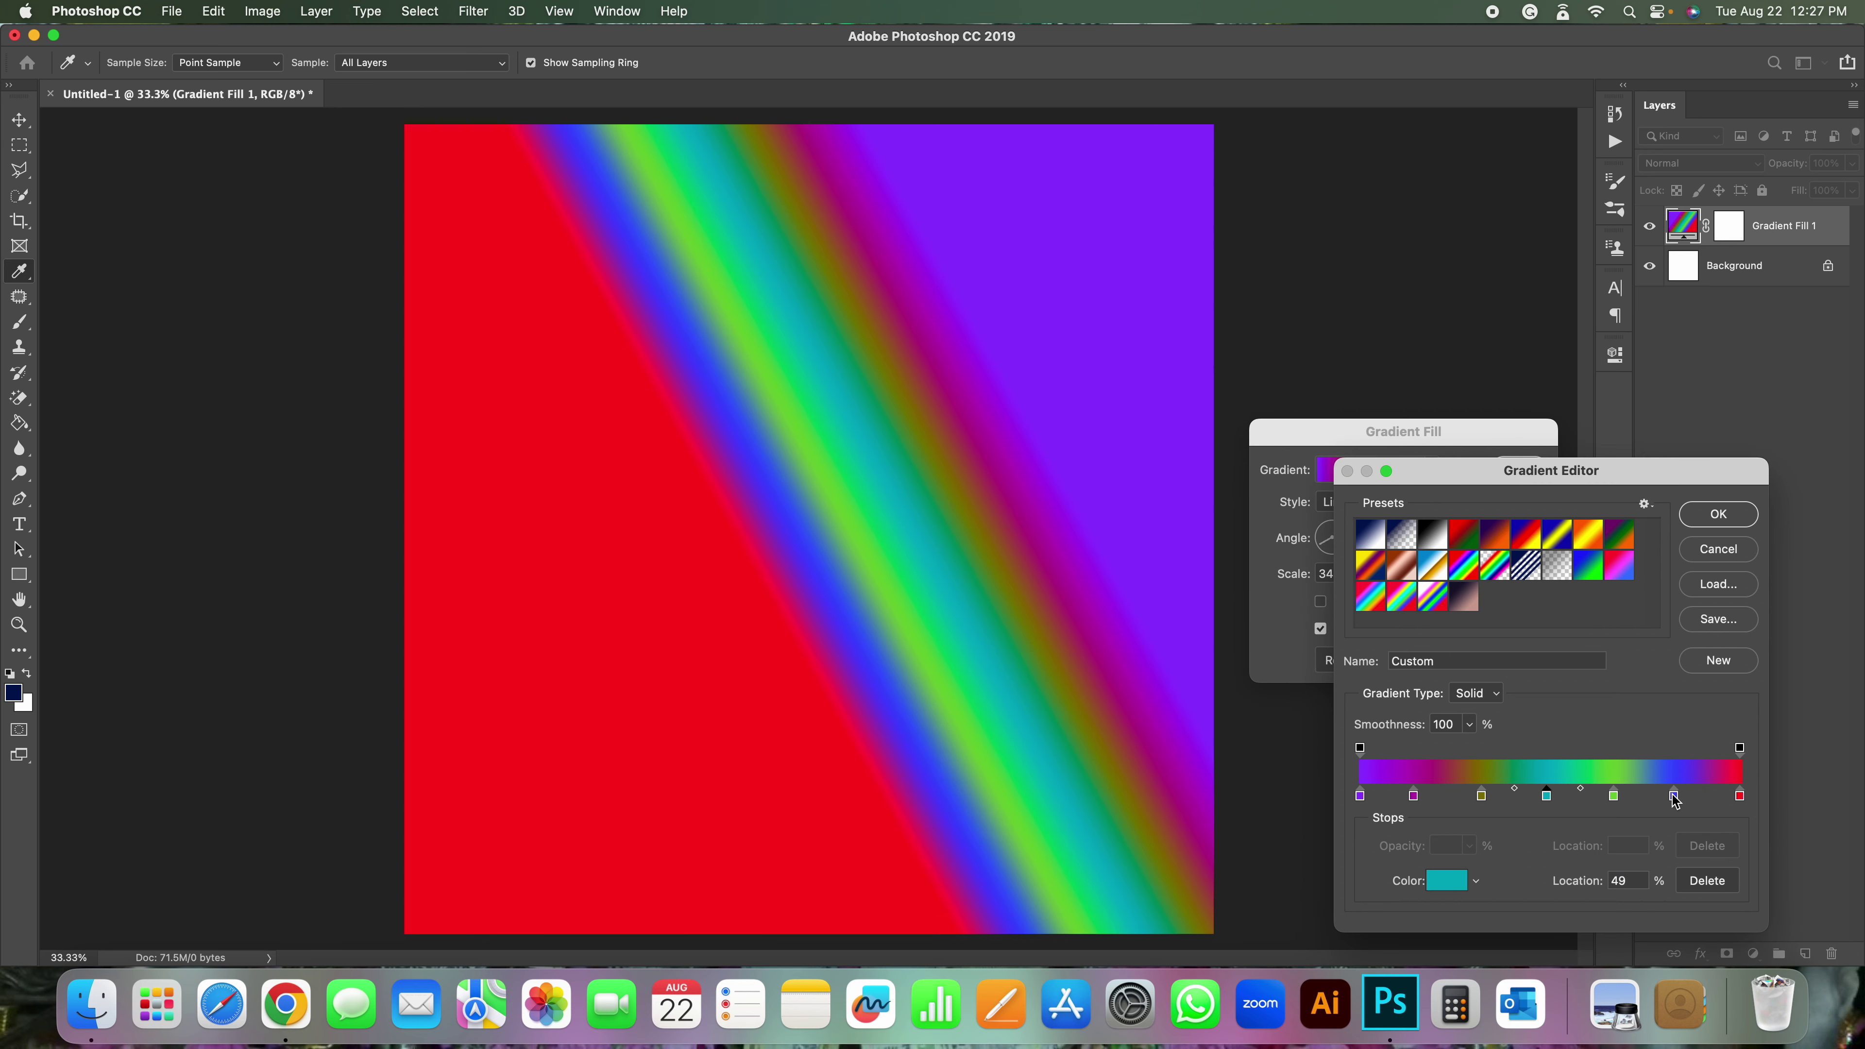
- Make the blue stop greyish lavender at 78%, the end stop dark red at 99%, and apply
left_click_drag(1674, 796, 1656, 796)
left_click(1445, 881)
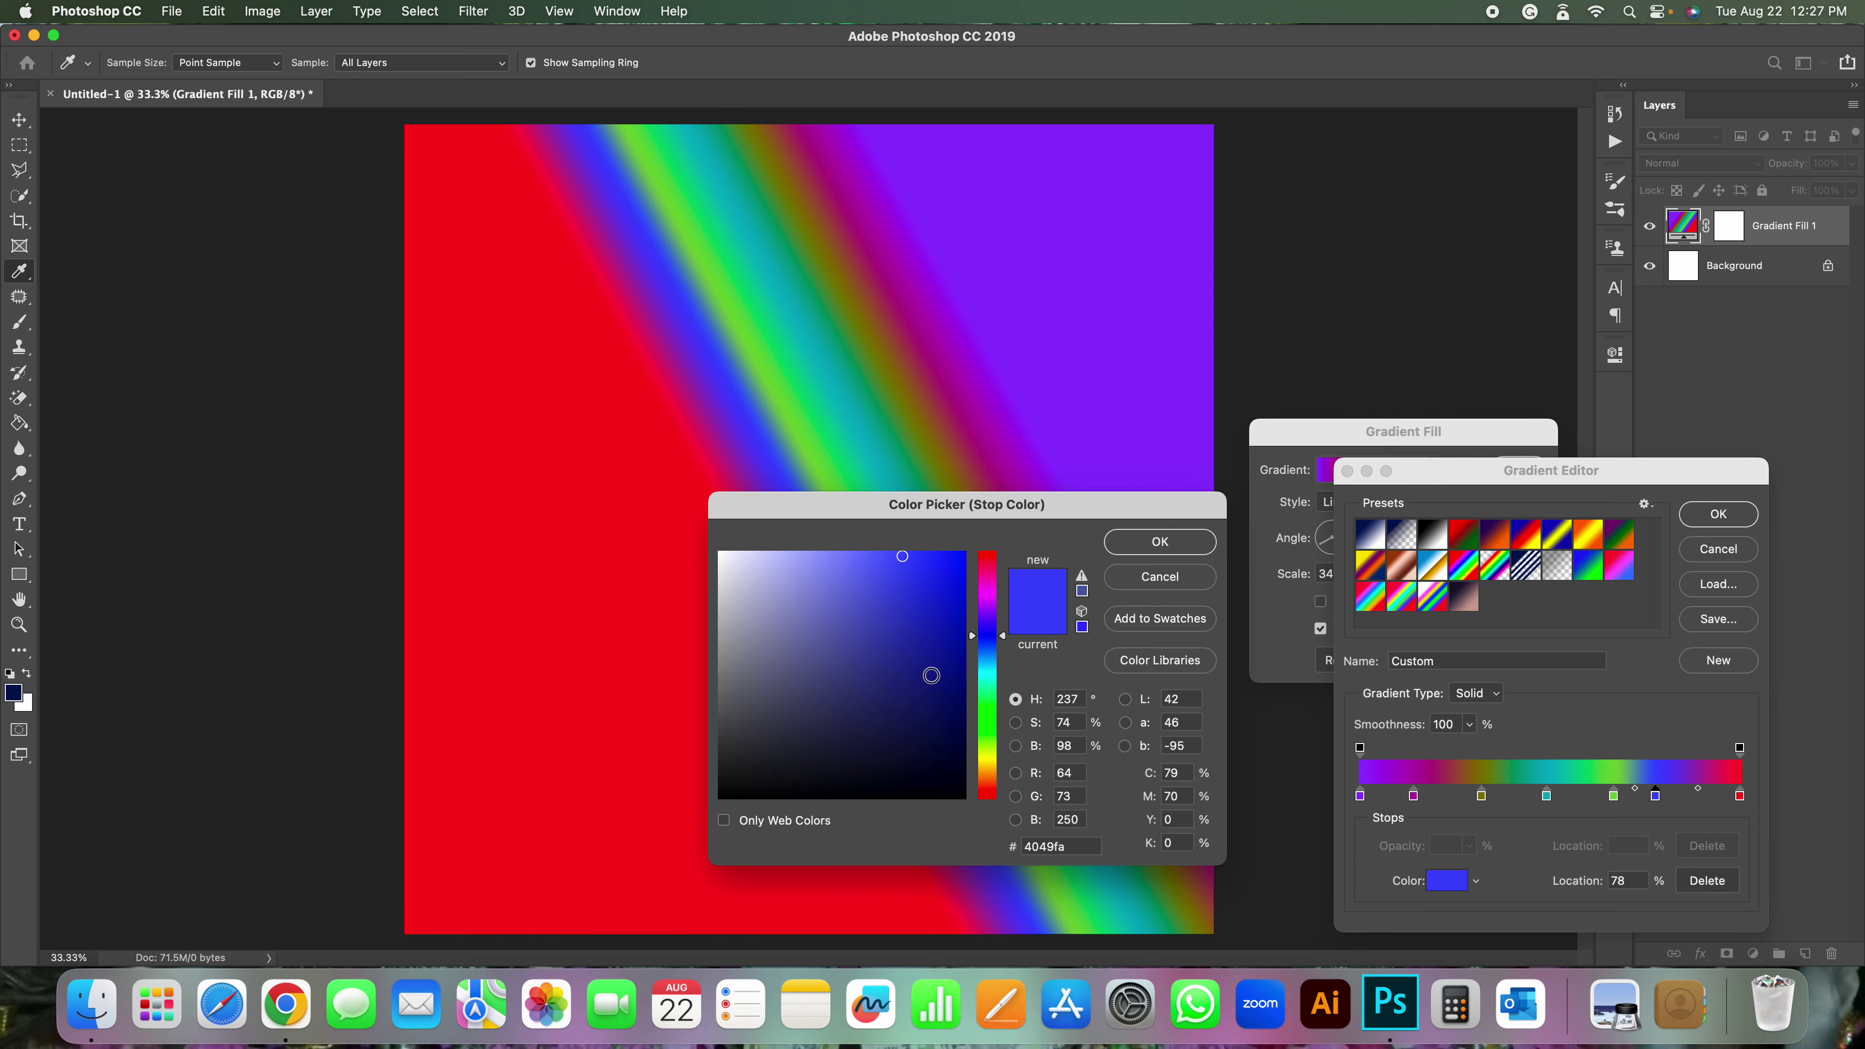
left_click(825, 609)
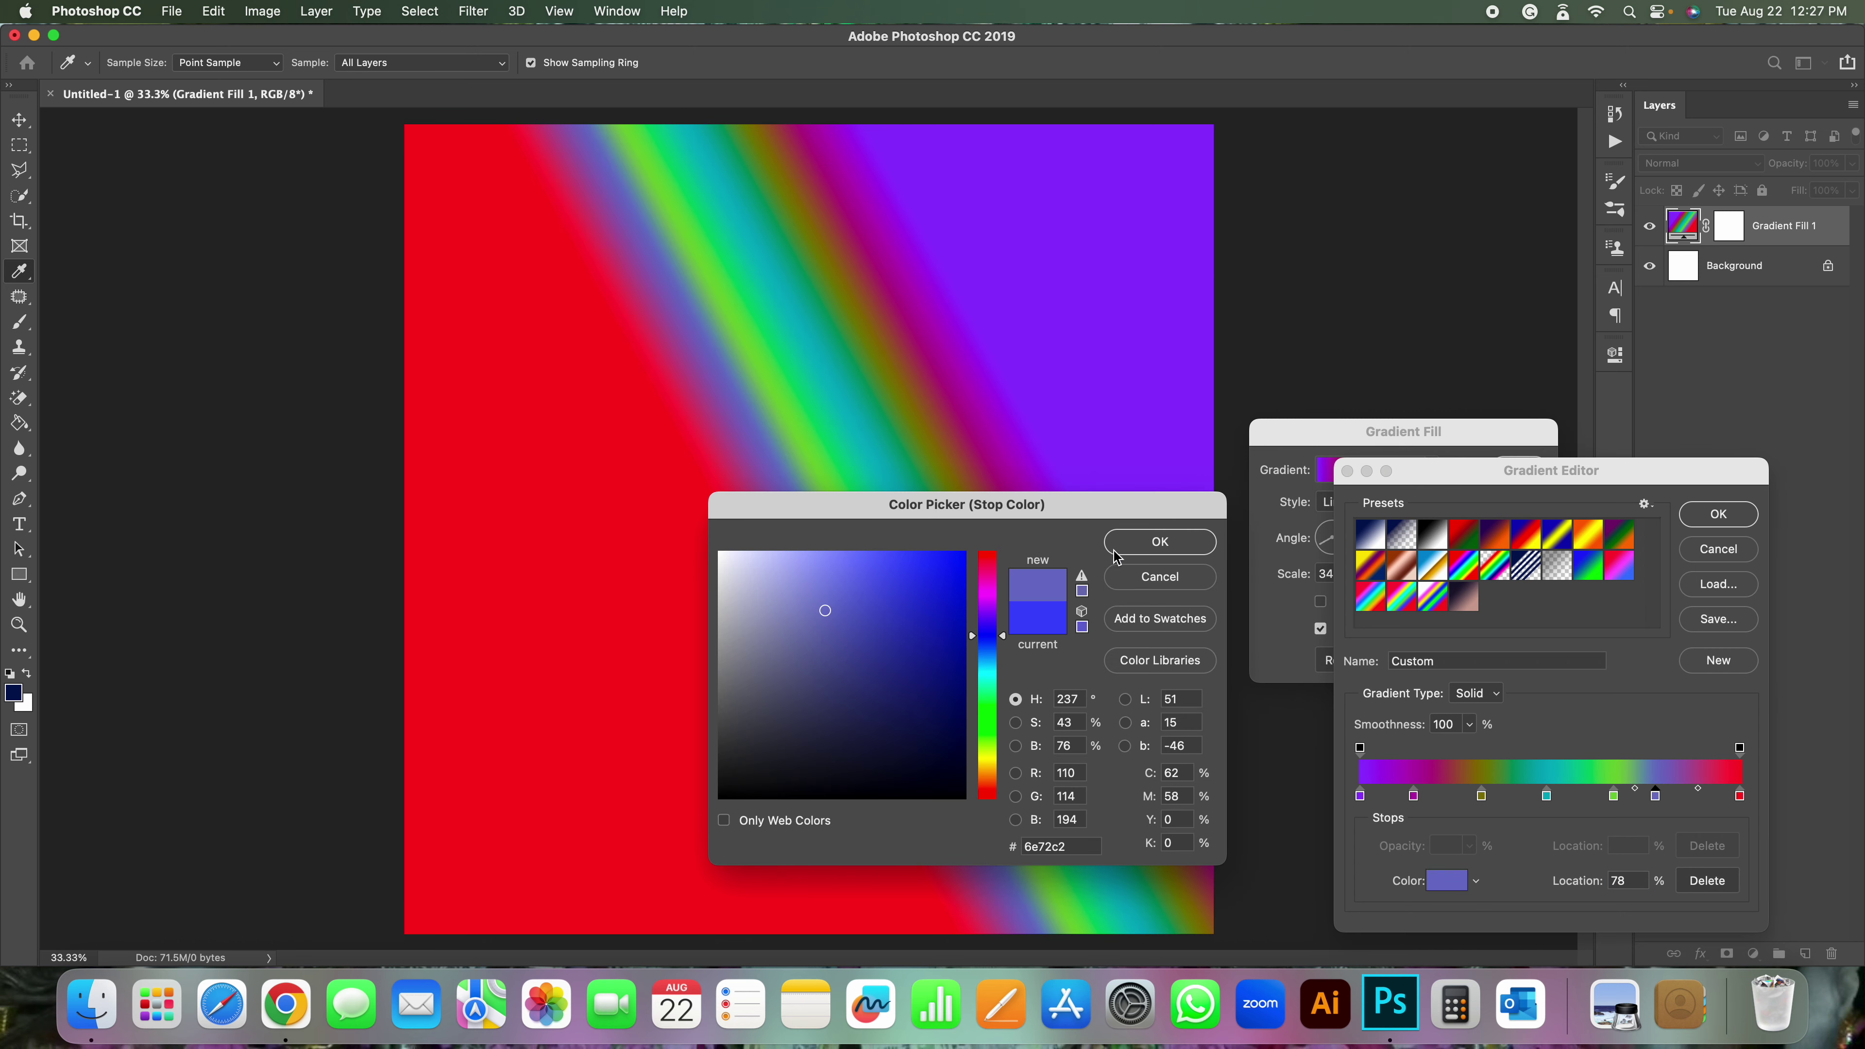
left_click(1149, 542)
left_click_drag(1739, 797, 1736, 797)
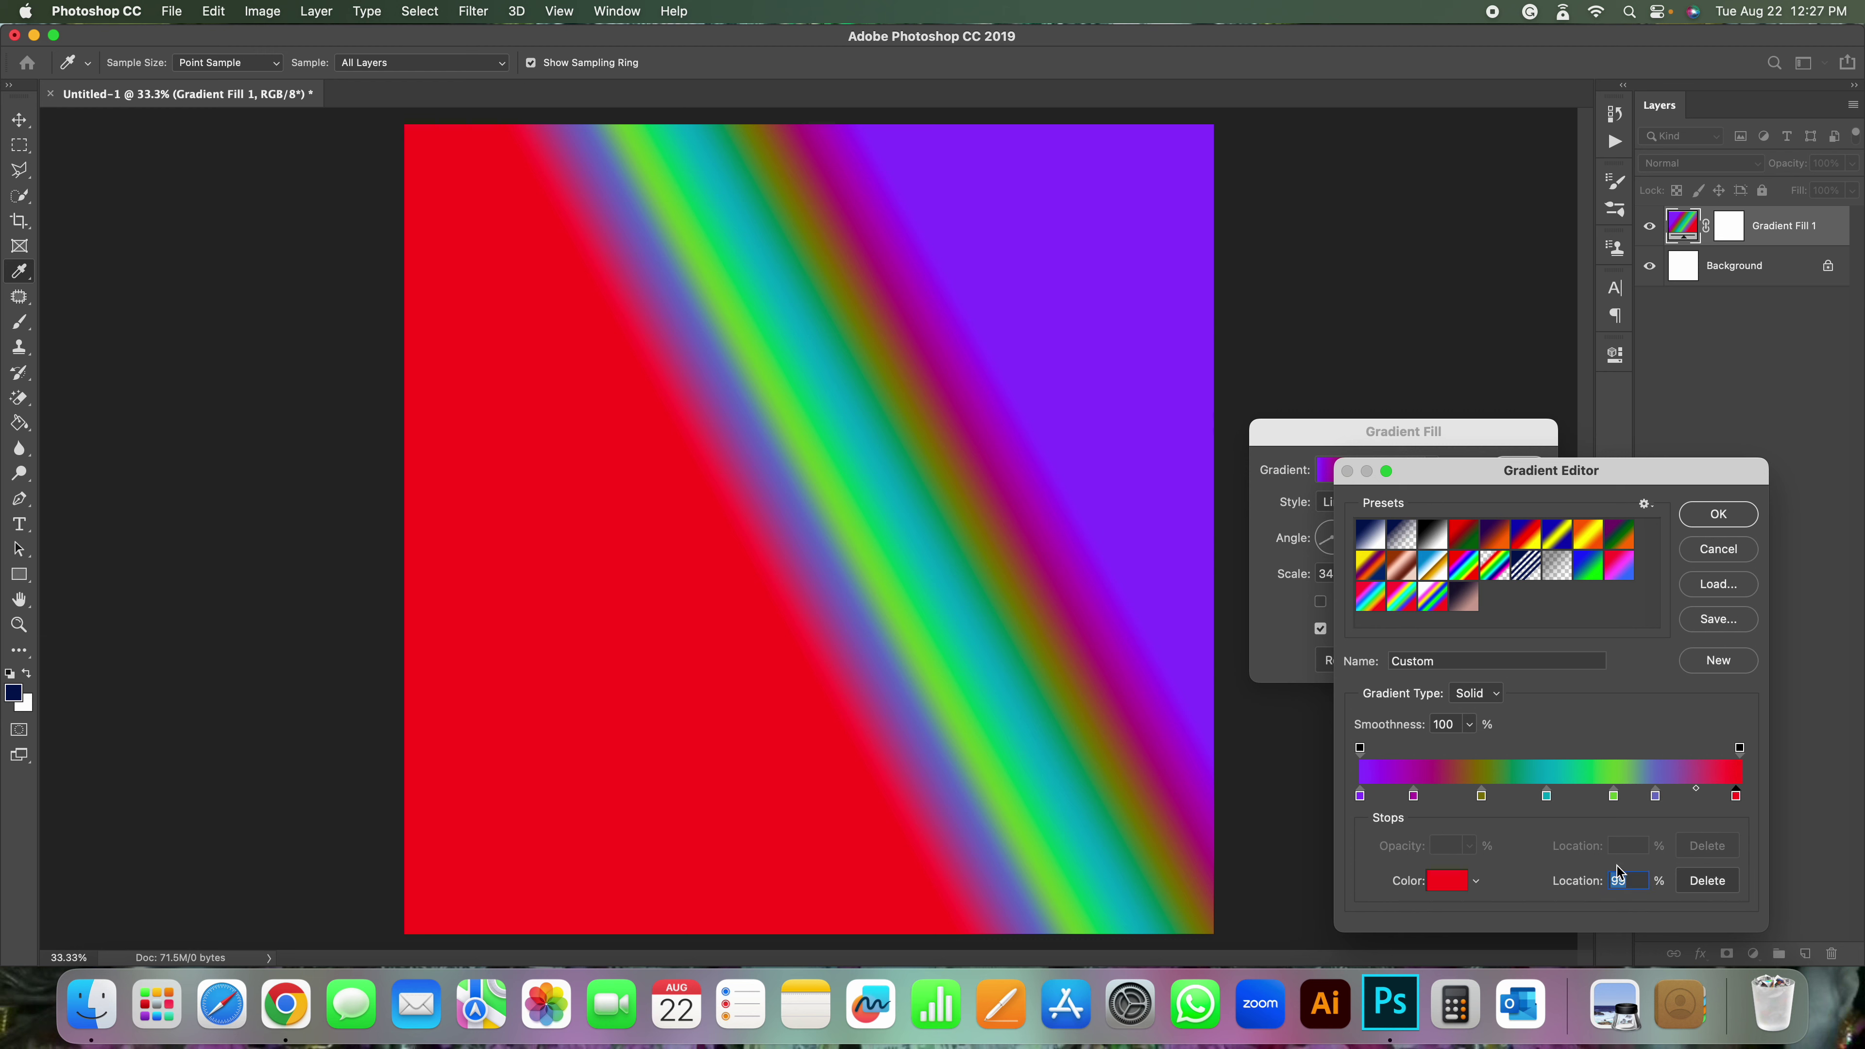
left_click(1447, 881)
left_click(957, 637)
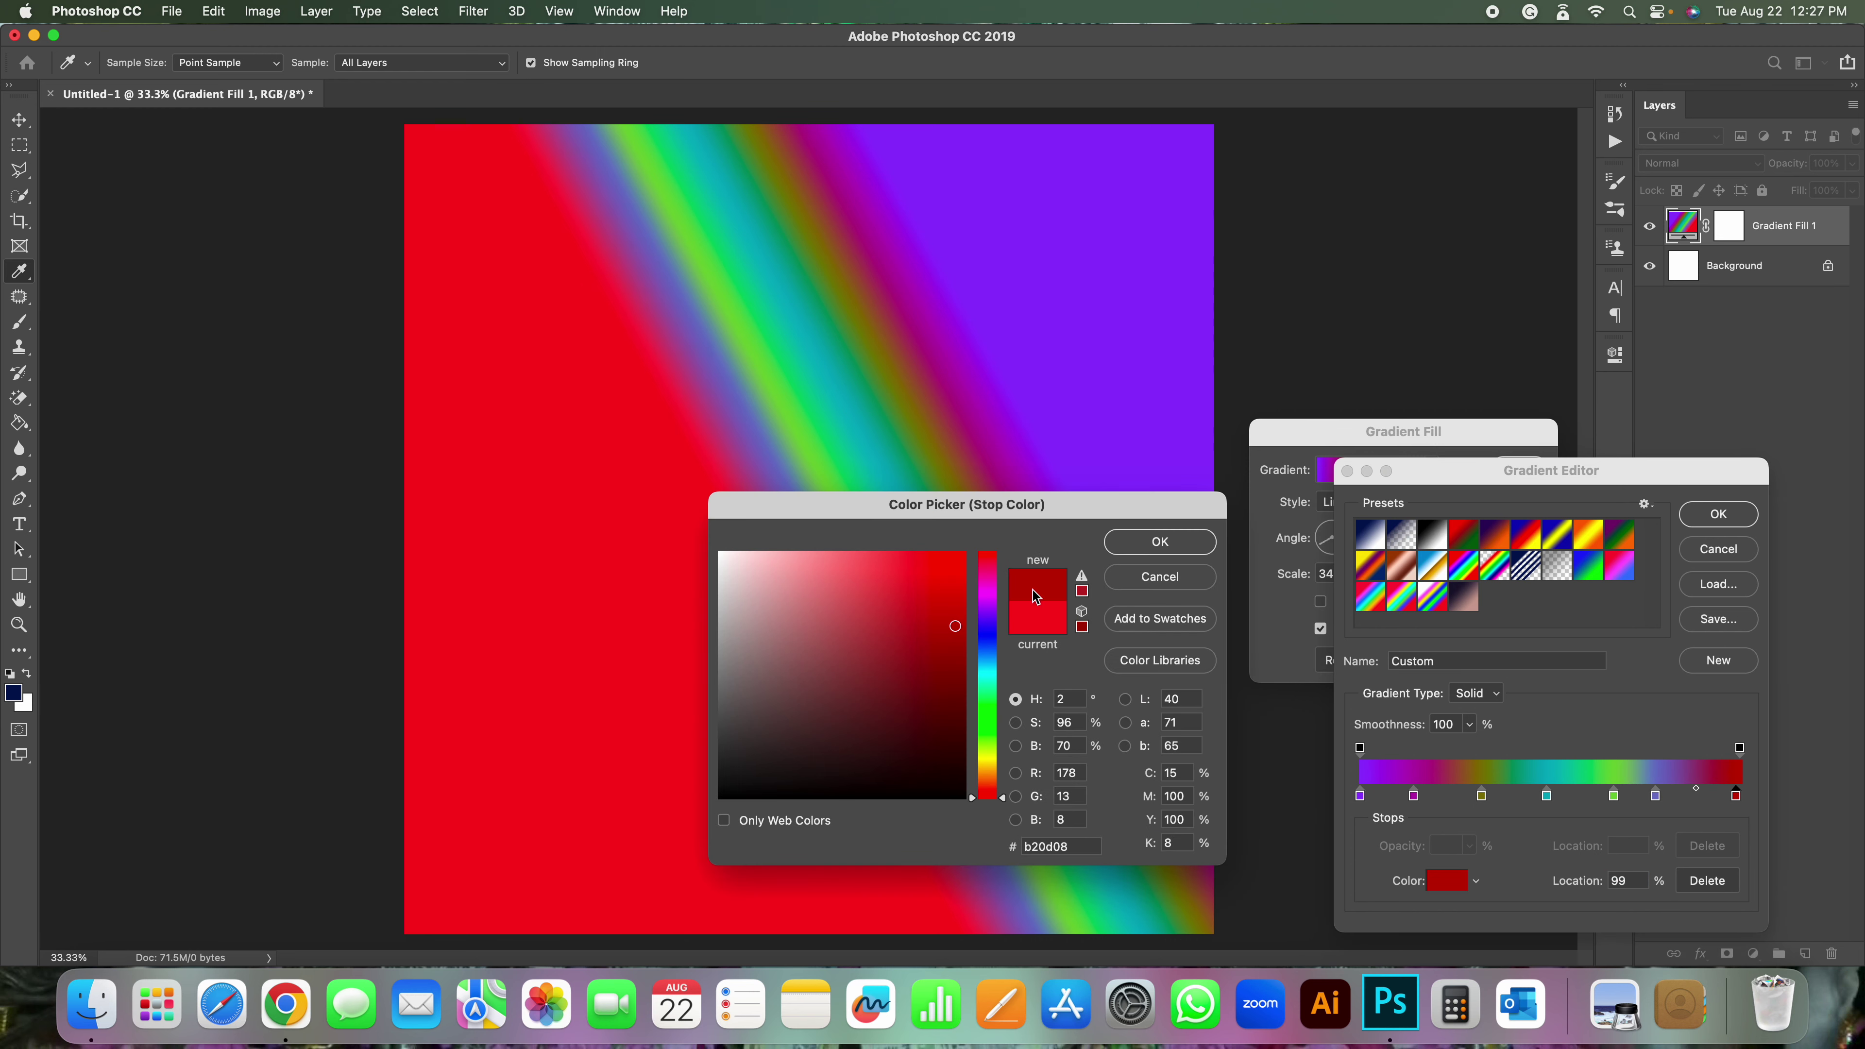
left_click(1169, 547)
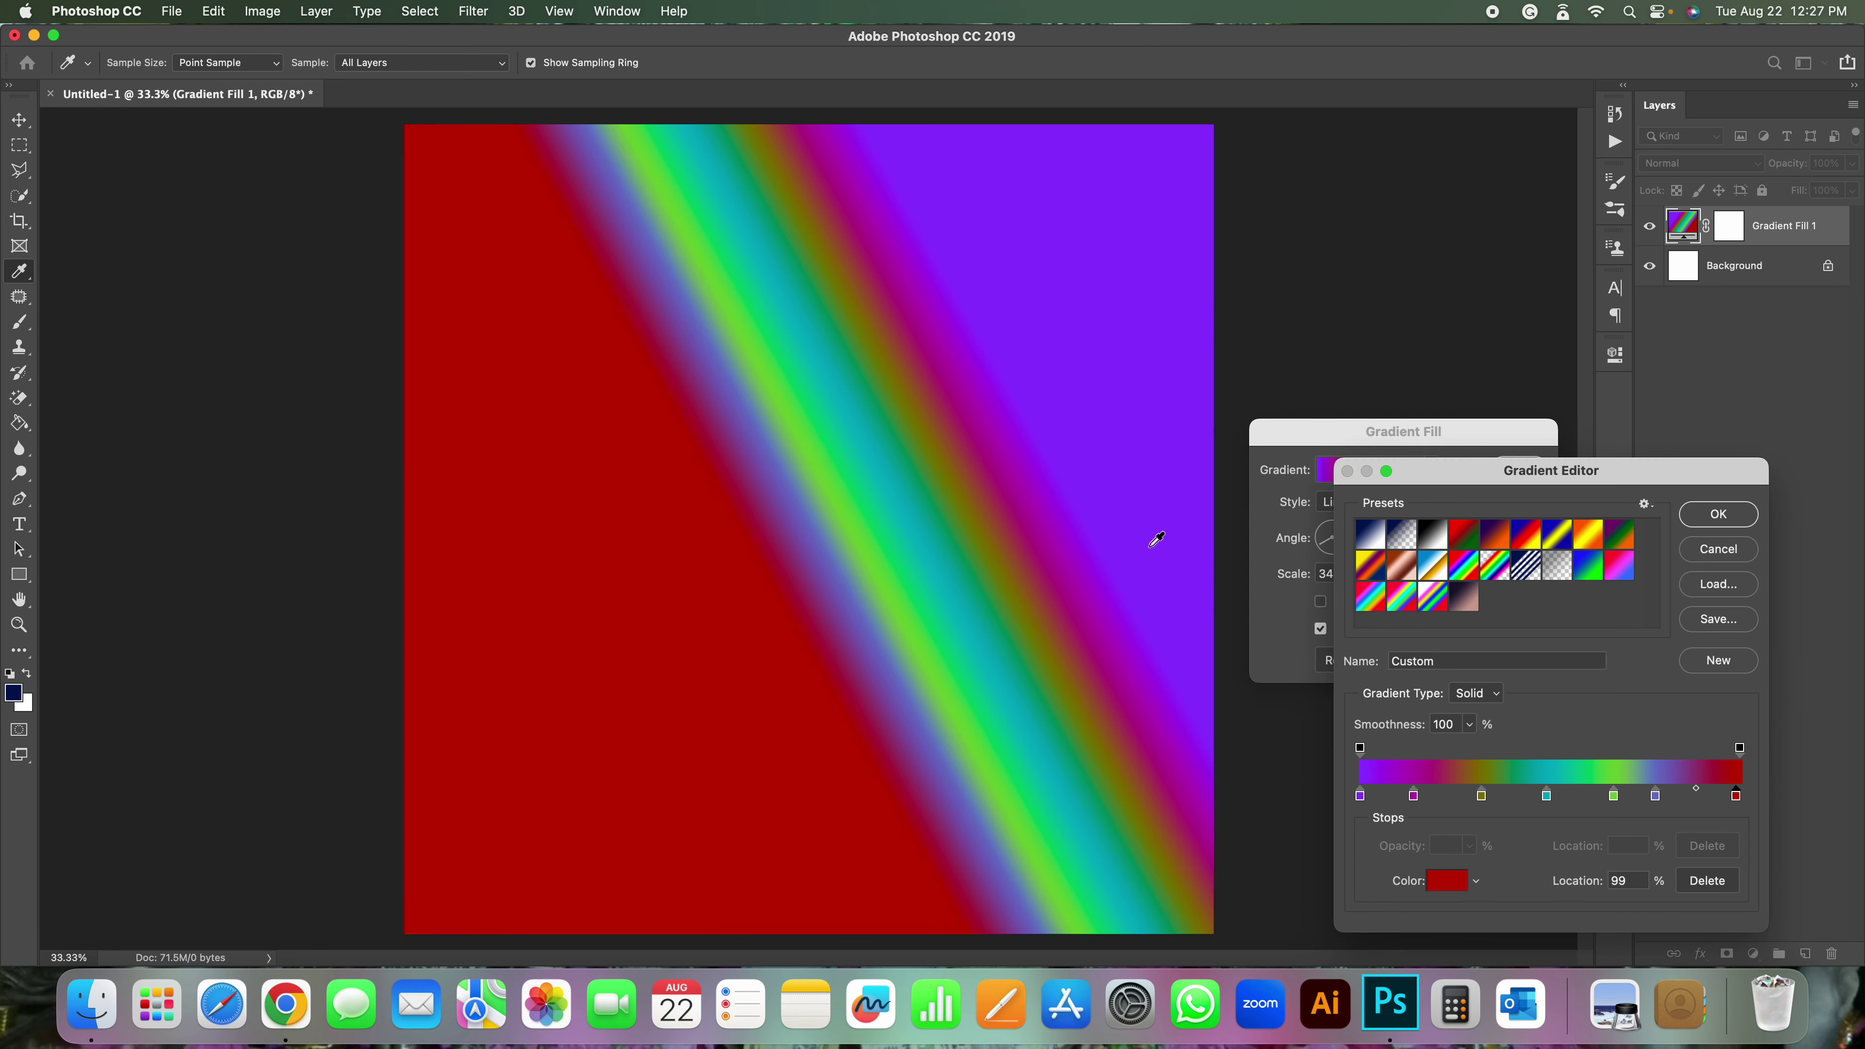
left_click(1718, 514)
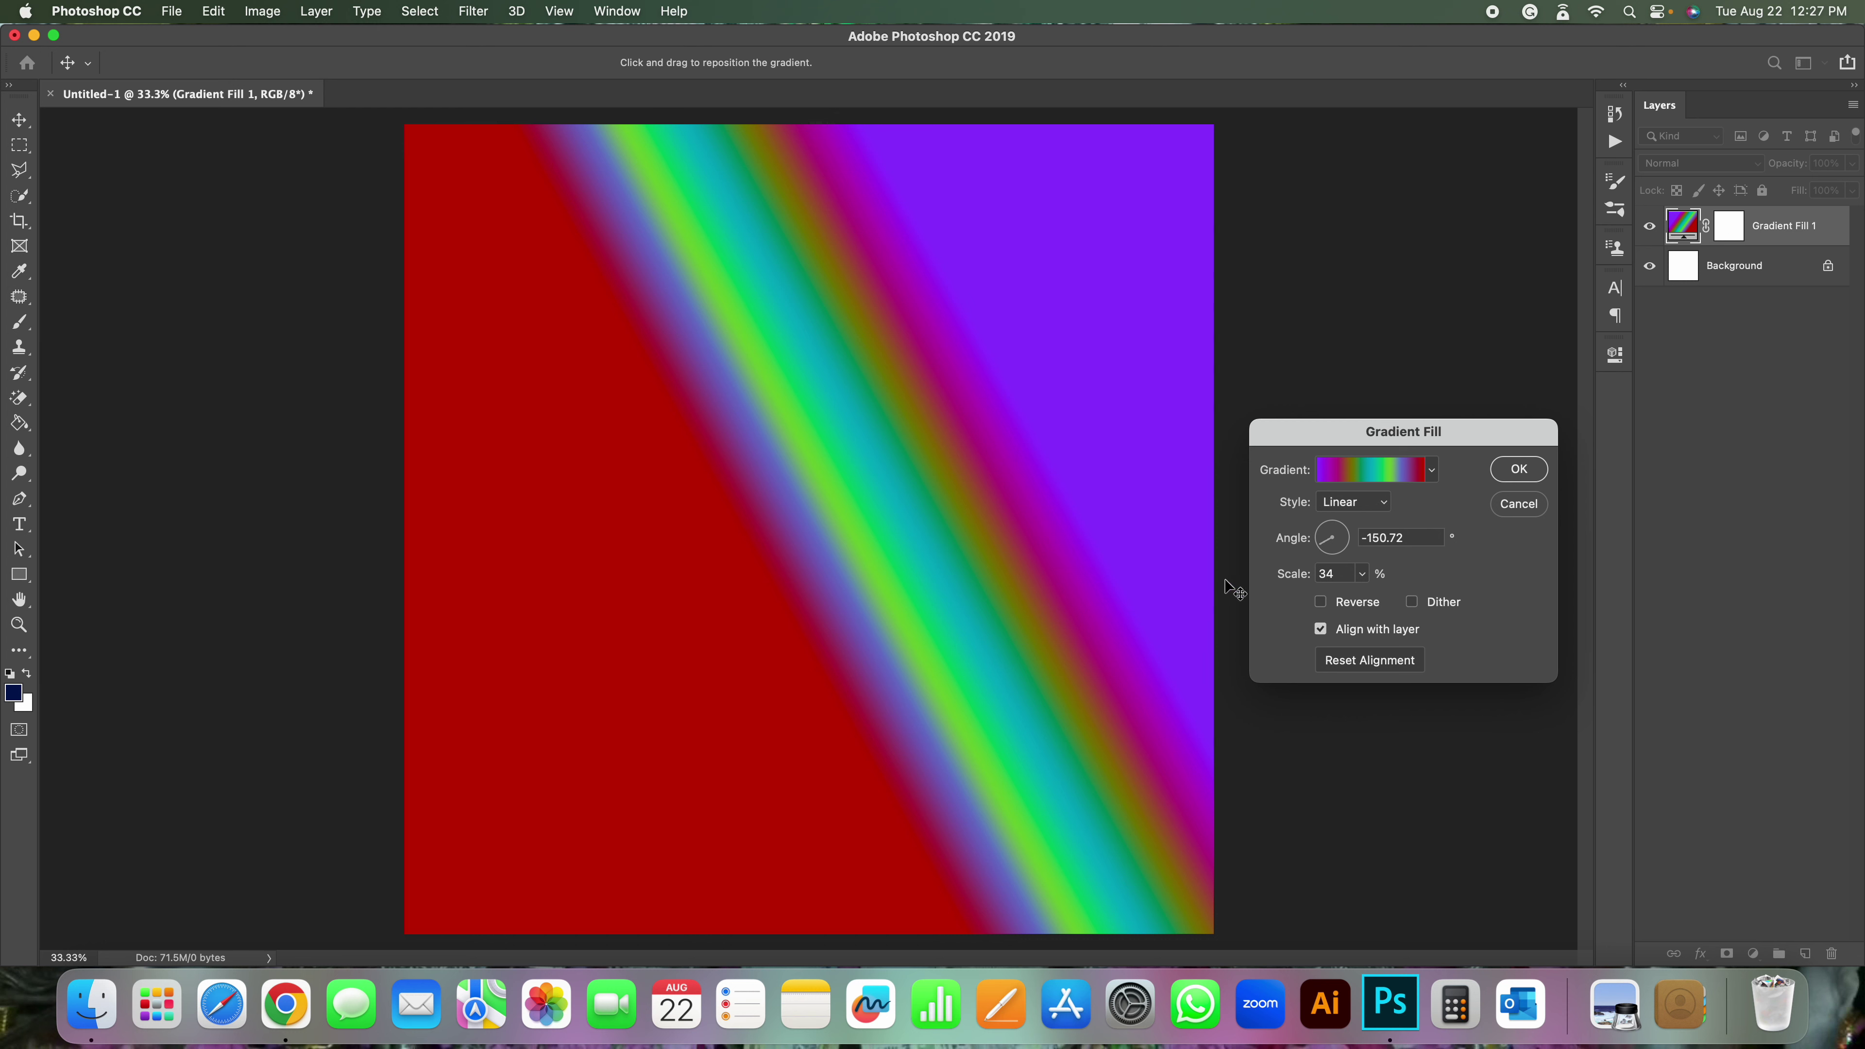
- Enlarge the gradient's scale slightly and shift it leftward across the canvas
left_click(1362, 573)
left_click_drag(1362, 598, 1366, 598)
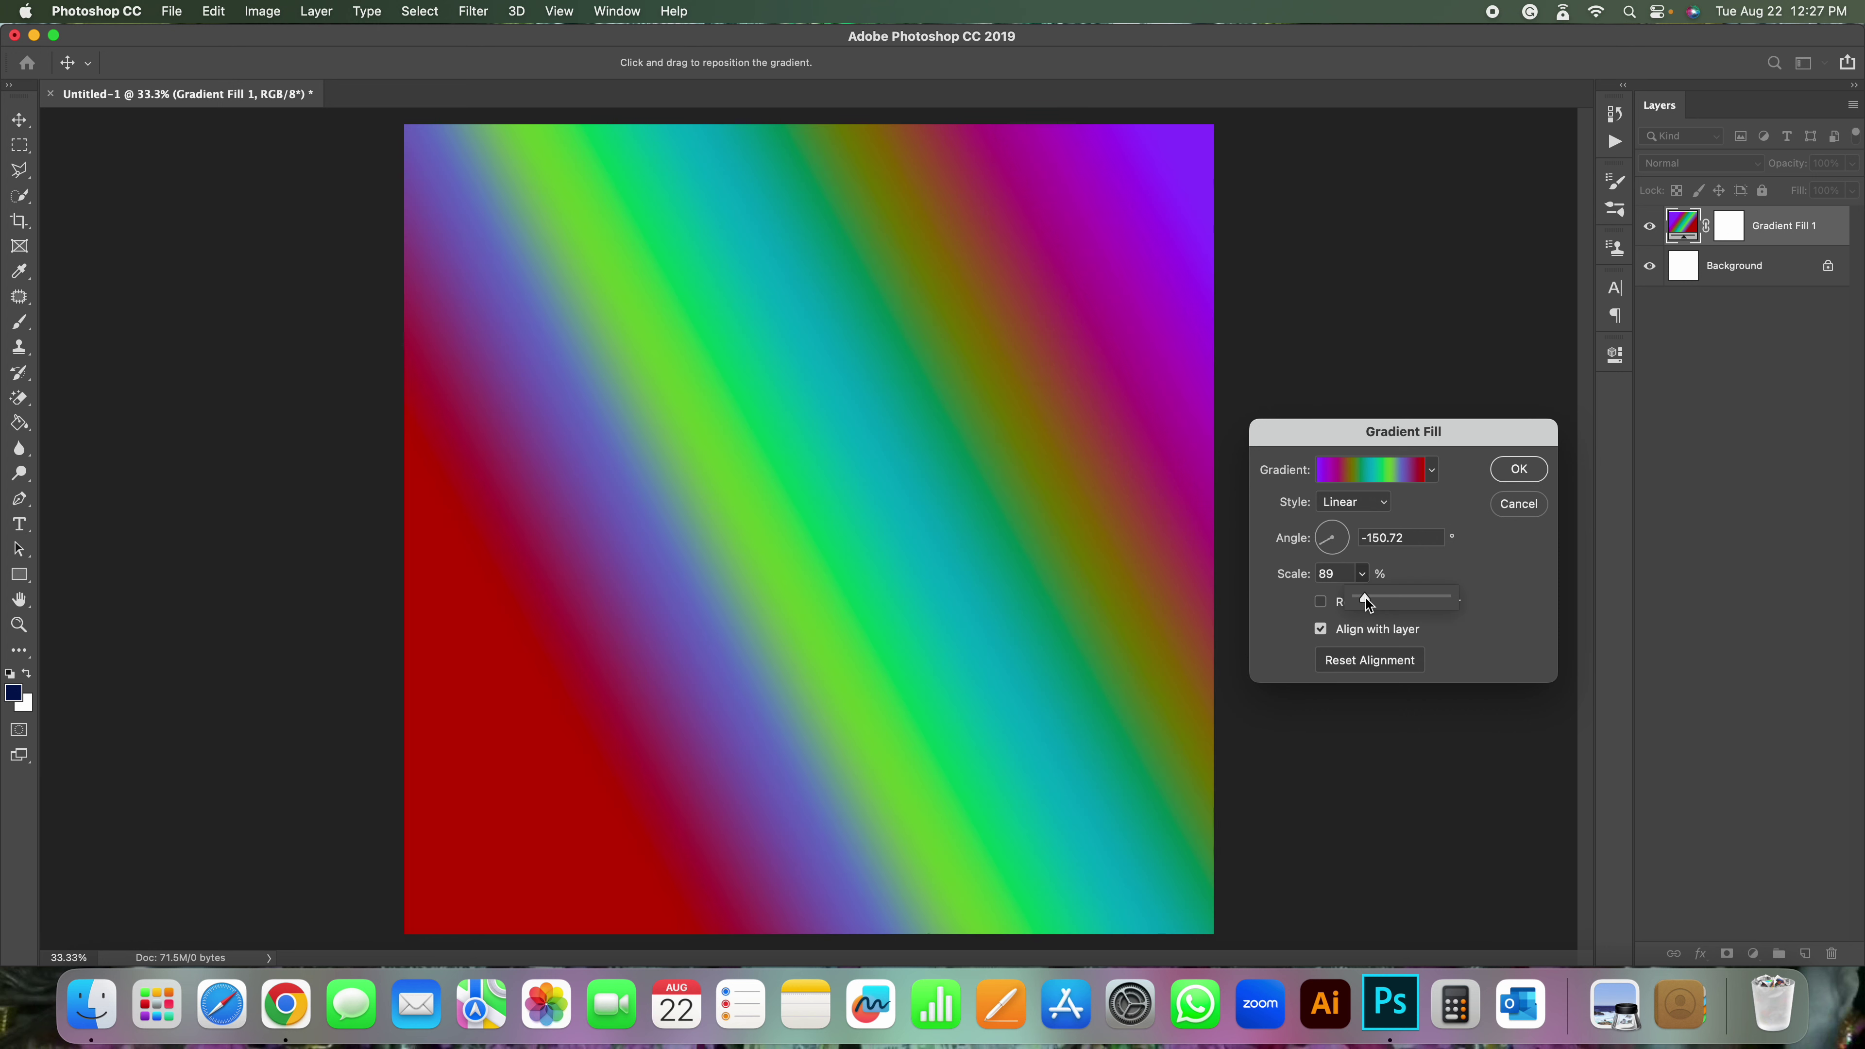
left_click_drag(1178, 625, 986, 648)
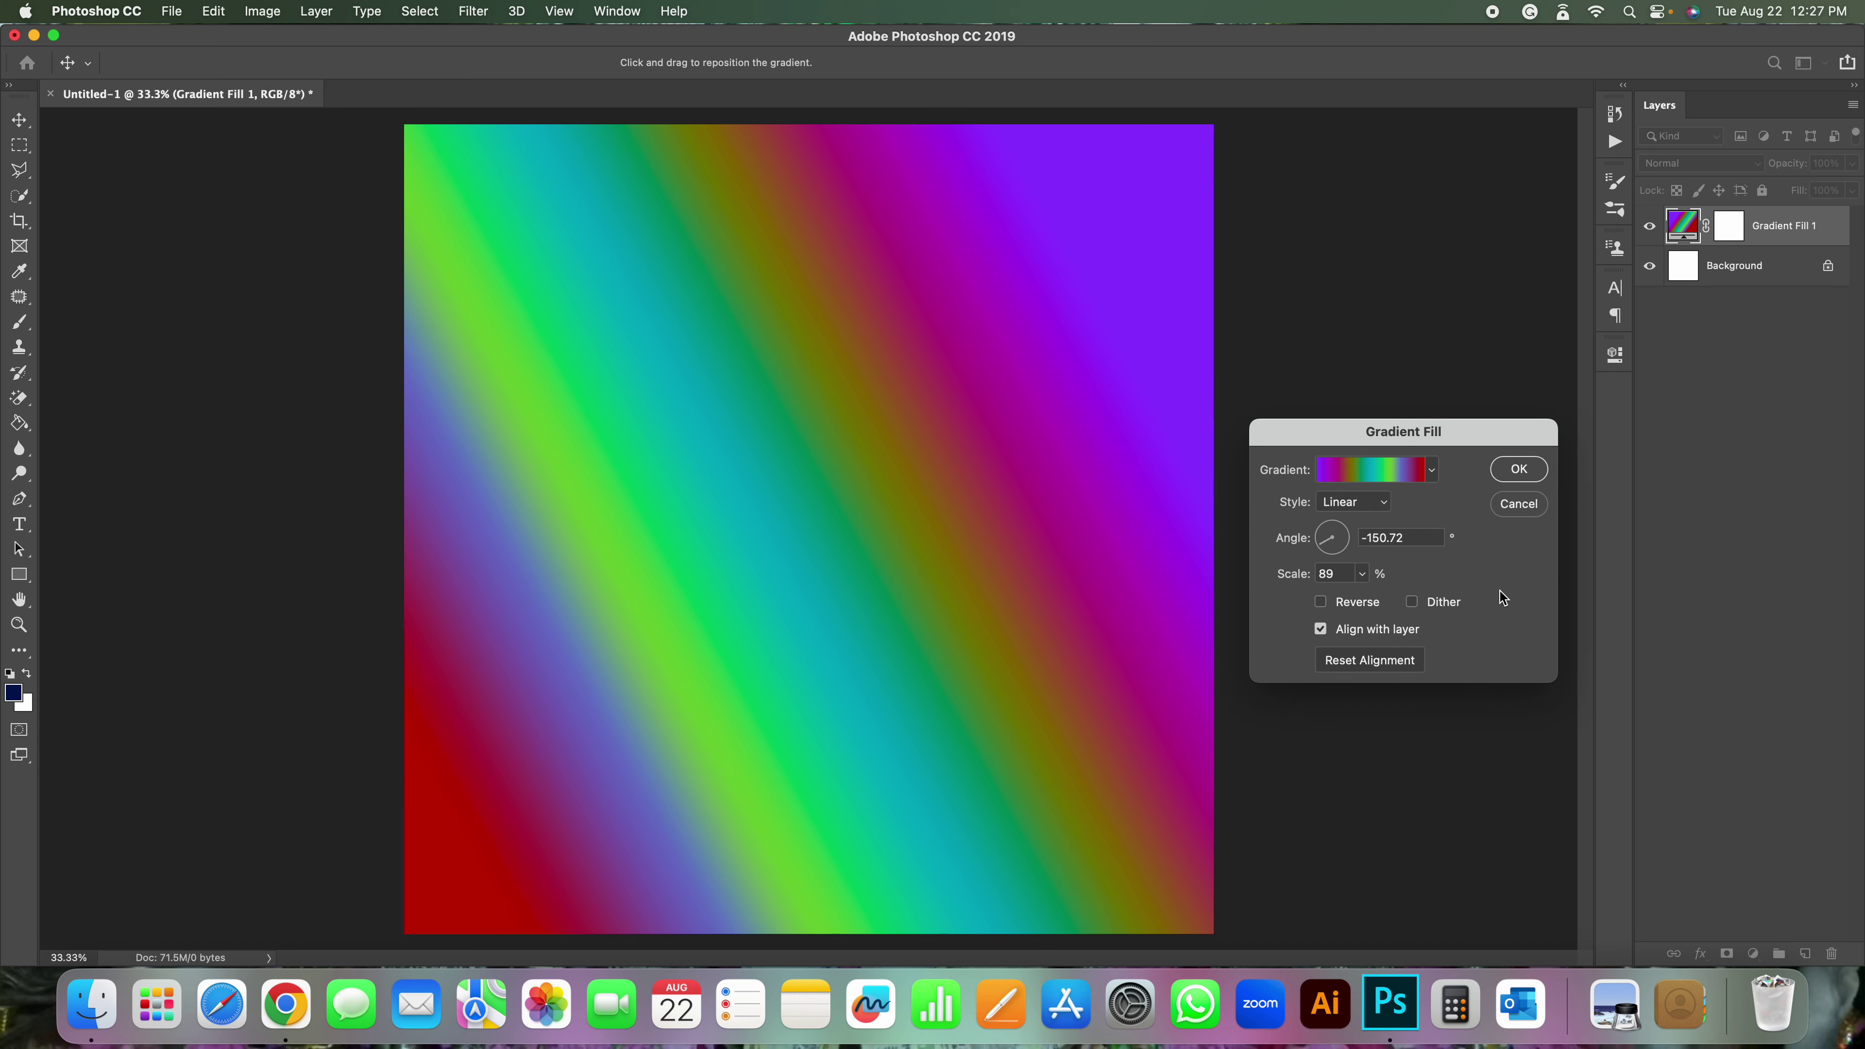
- Set the gradient scale to 111% and rotate its angle toward near-vertical
left_click(1362, 574)
left_click_drag(1363, 601, 1364, 599)
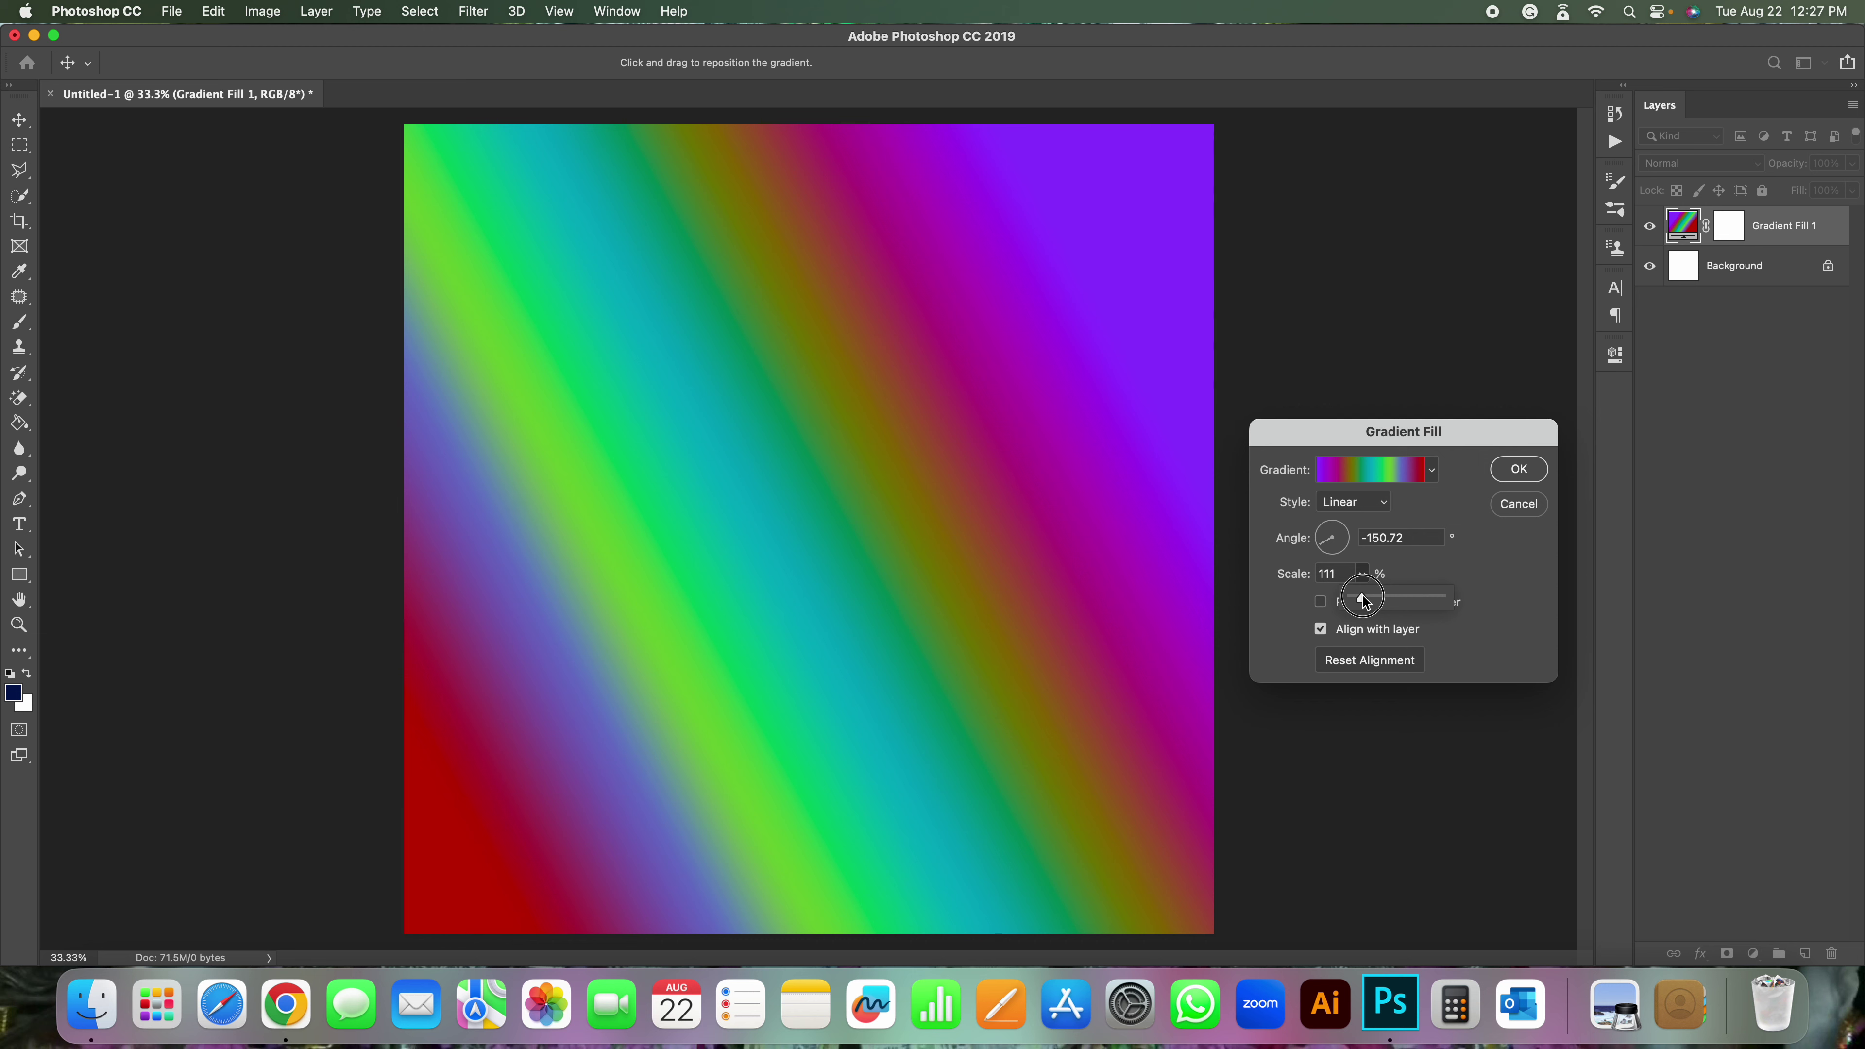
left_click(1416, 571)
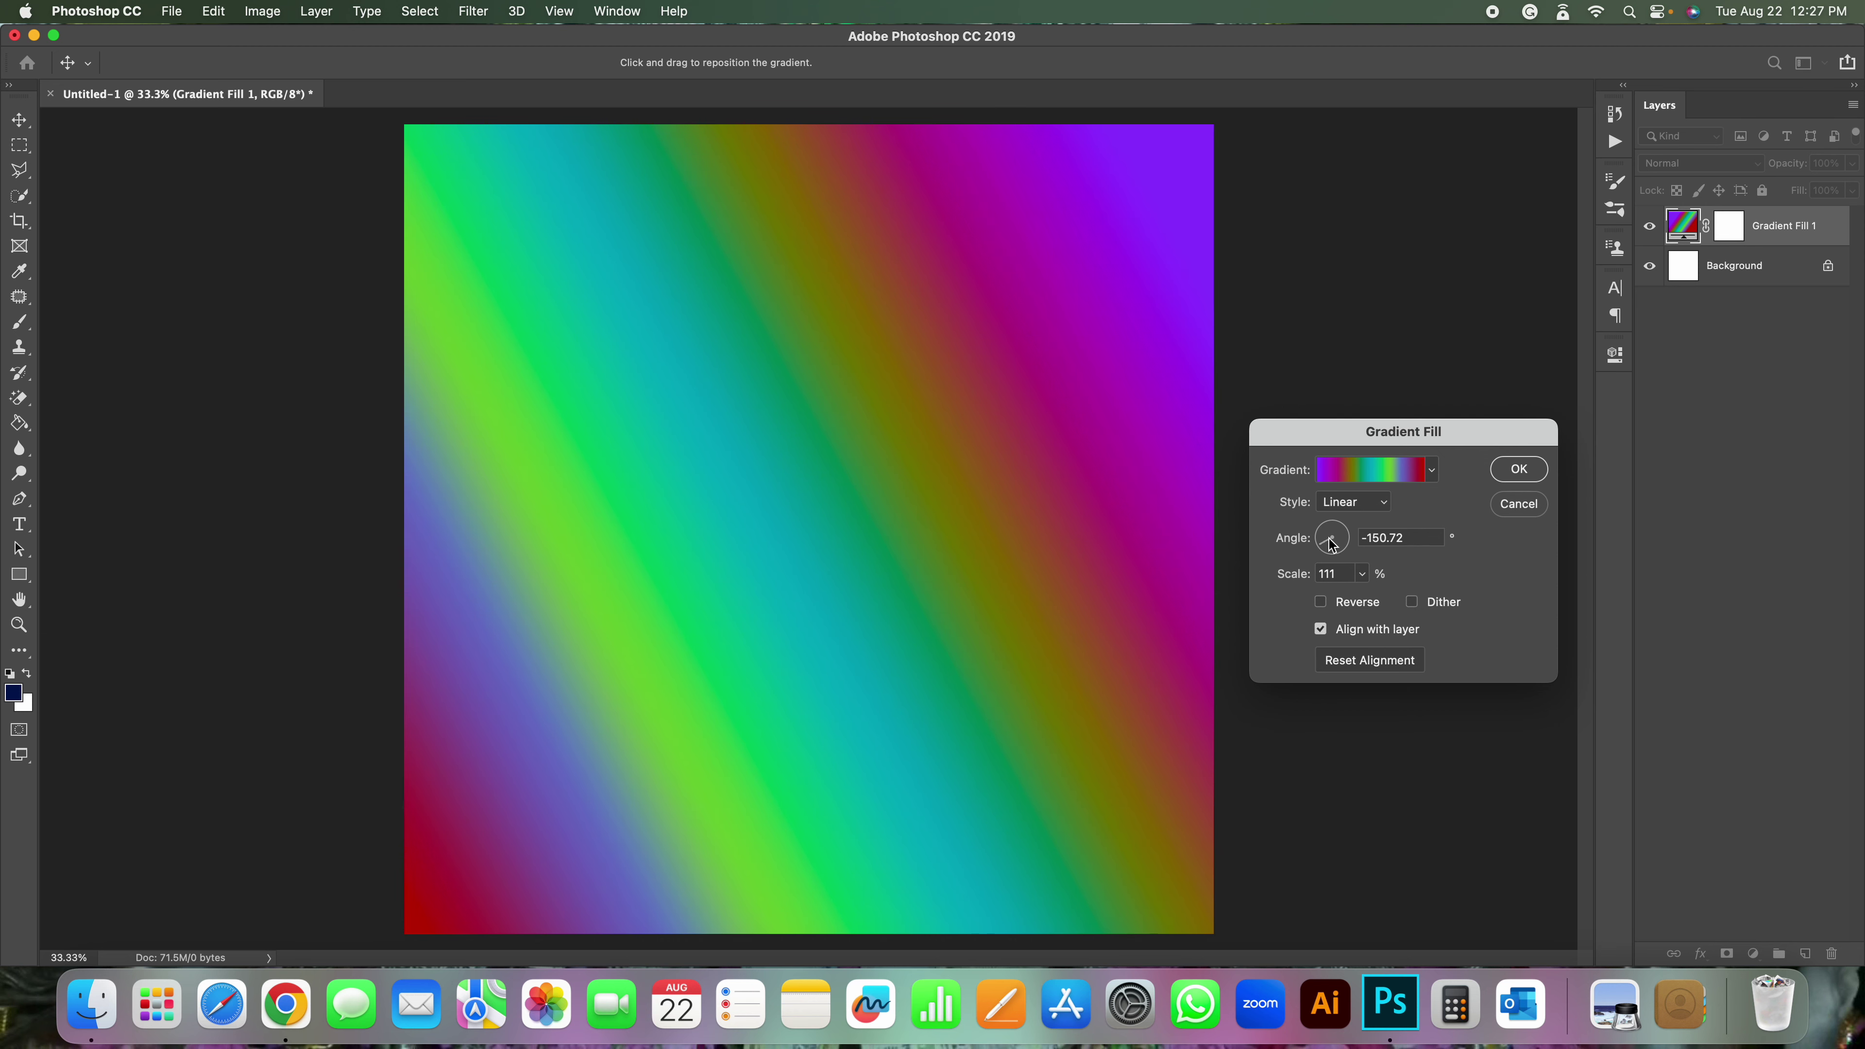
left_click_drag(1332, 544, 1350, 541)
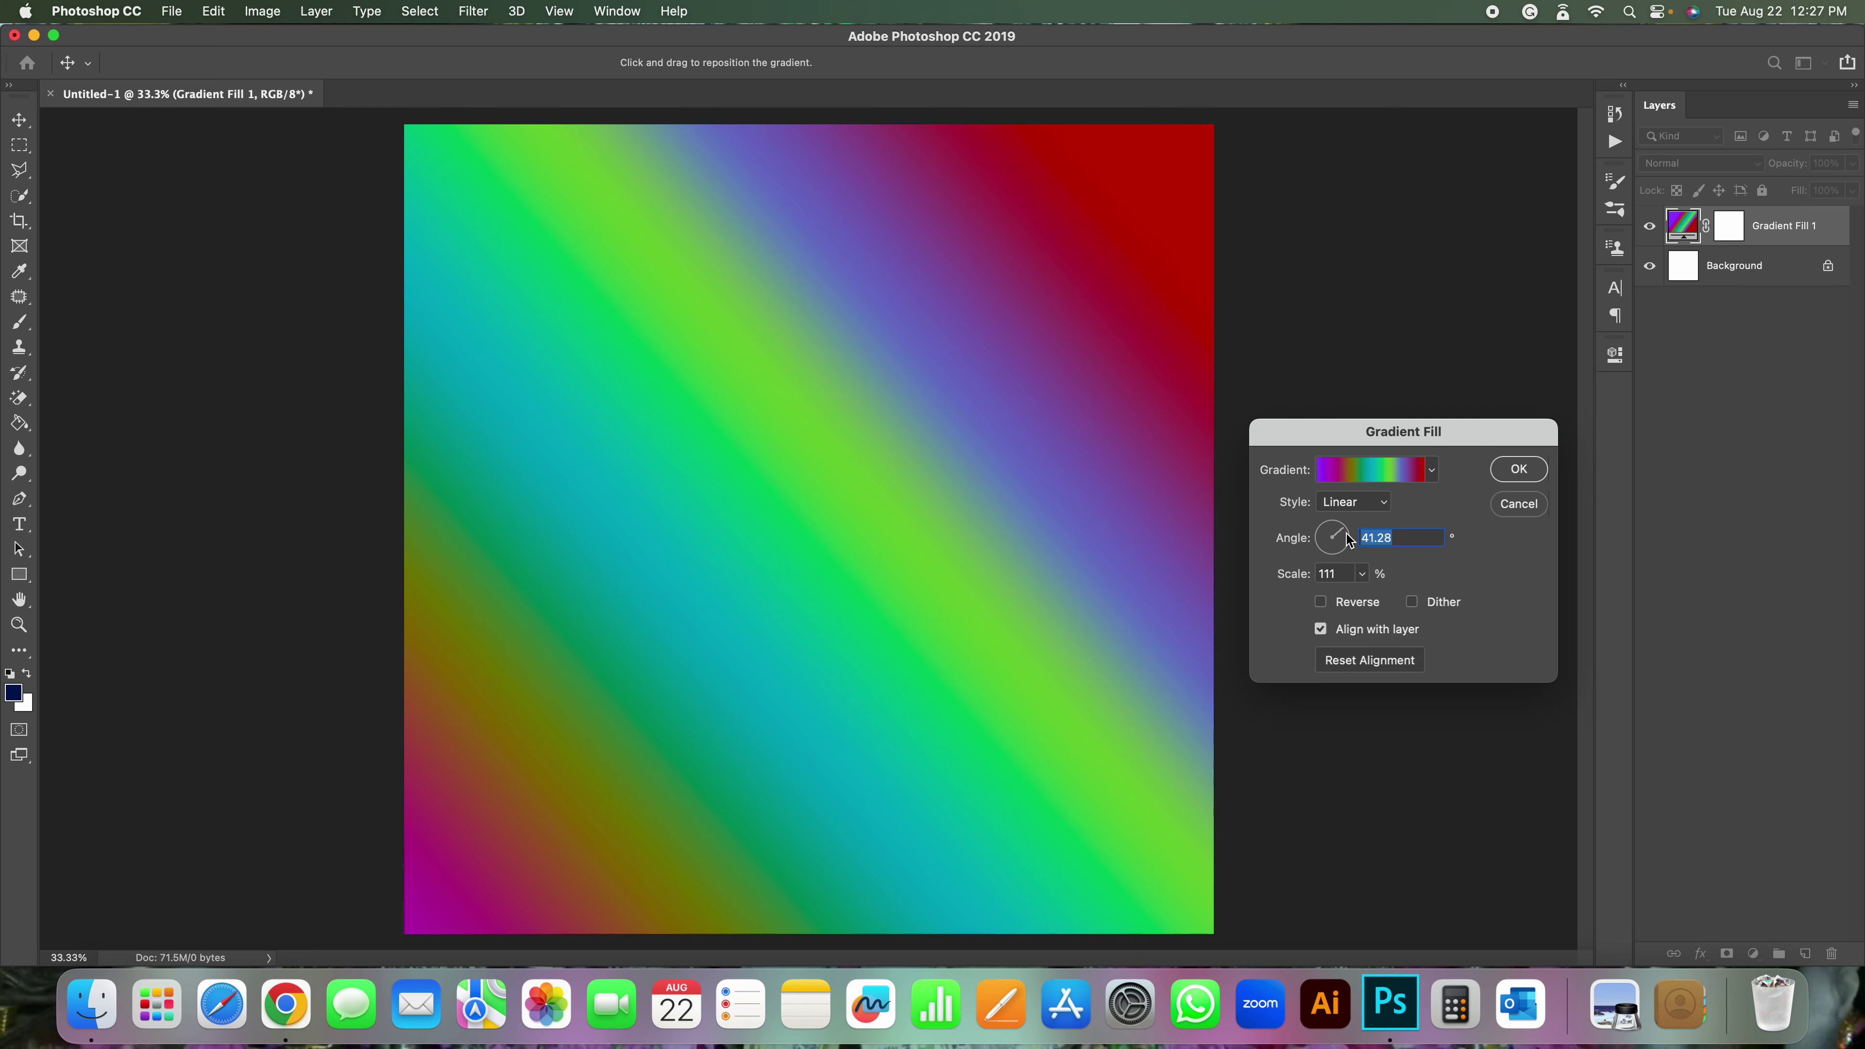
left_click_drag(1350, 540, 1350, 554)
- Switch the gradient style to Radial and reposition its centre, finally settling at the canvas middle
left_click(1366, 503)
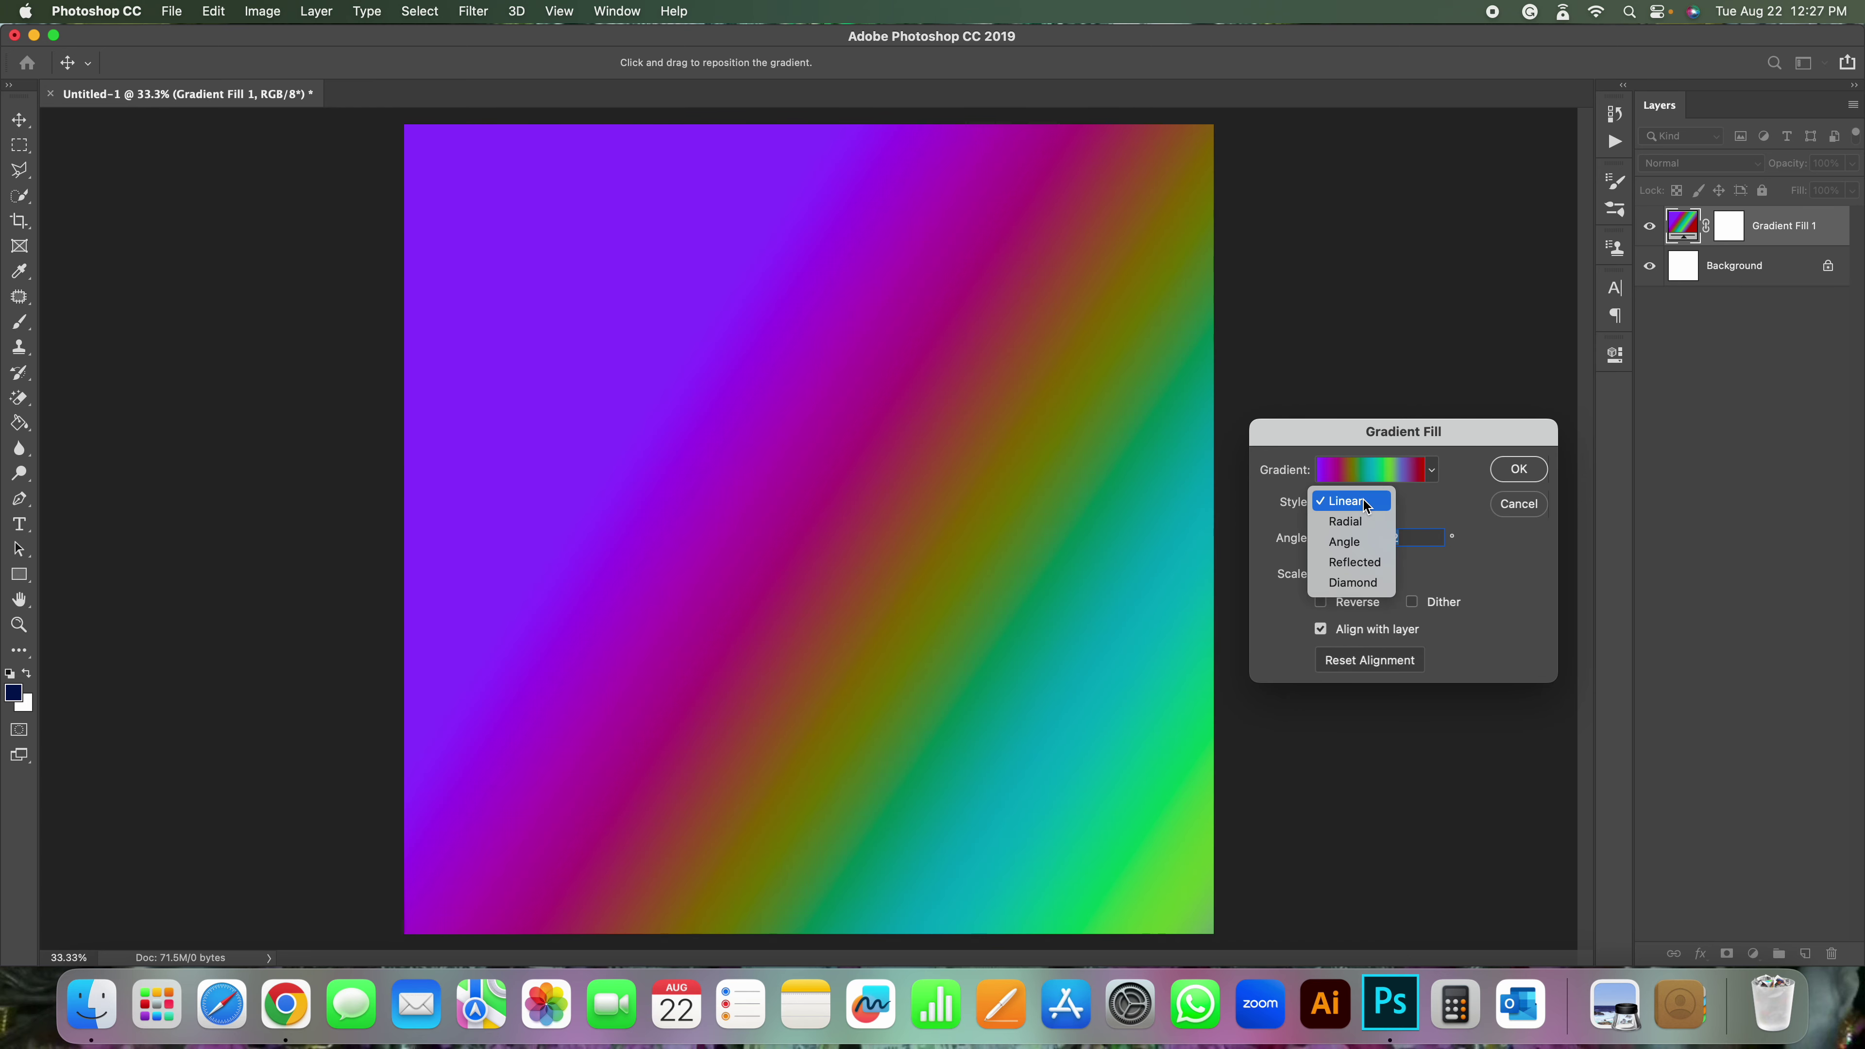
left_click(1345, 520)
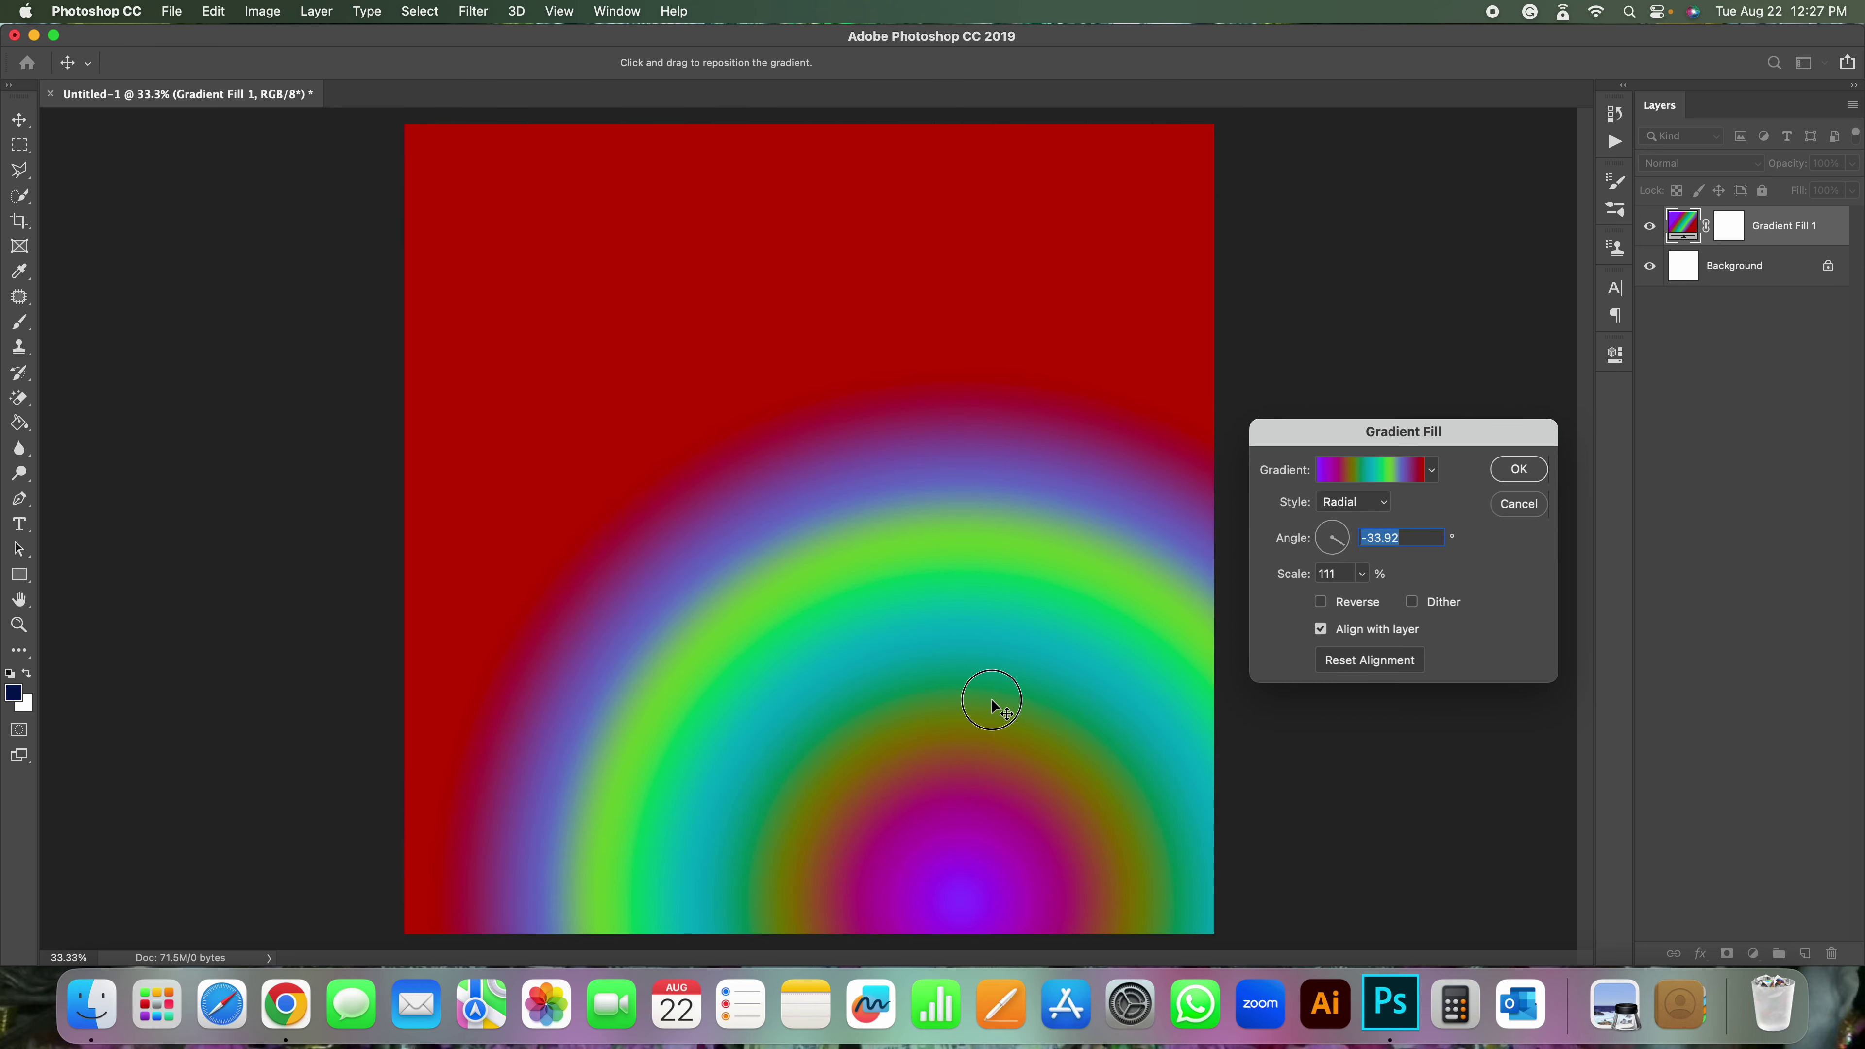
left_click_drag(992, 706, 841, 323)
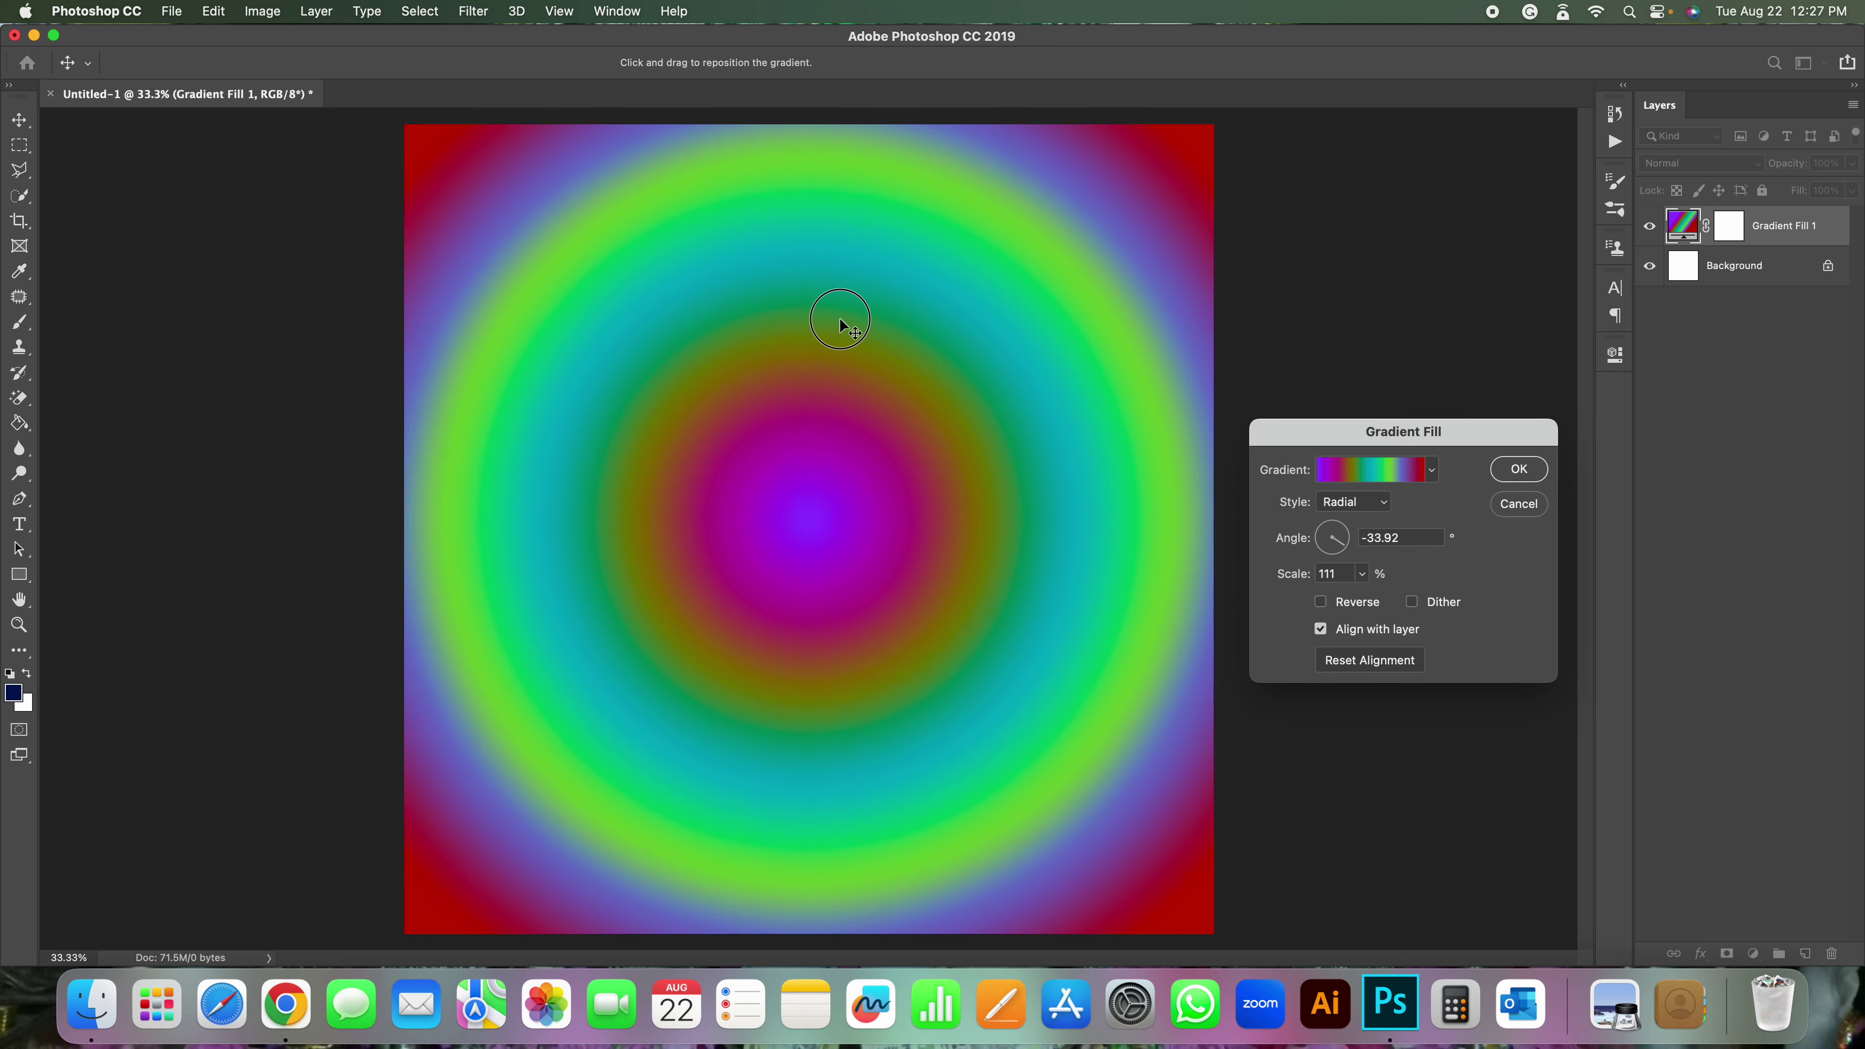
left_click_drag(878, 434, 881, 798)
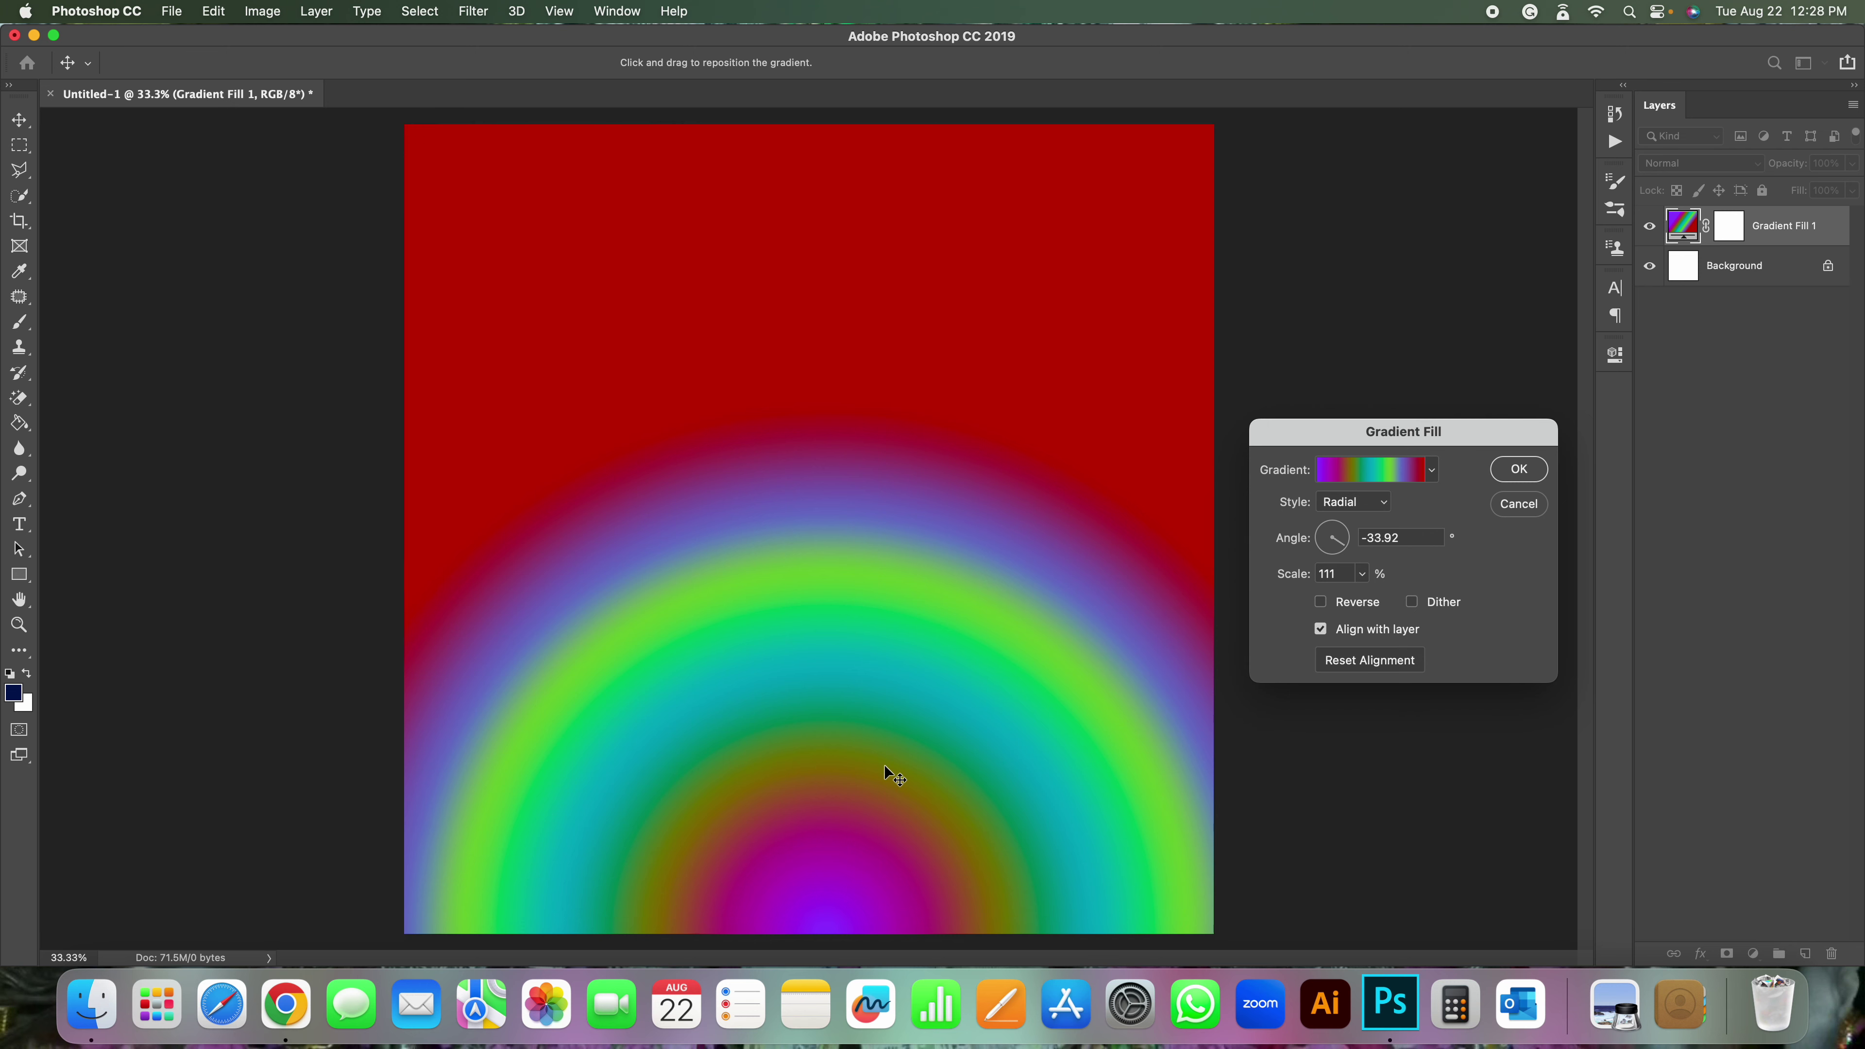
mouse_move(812, 612)
left_mouse_down()
mouse_move(927, 232)
mouse_move(859, 280)
left_mouse_up()
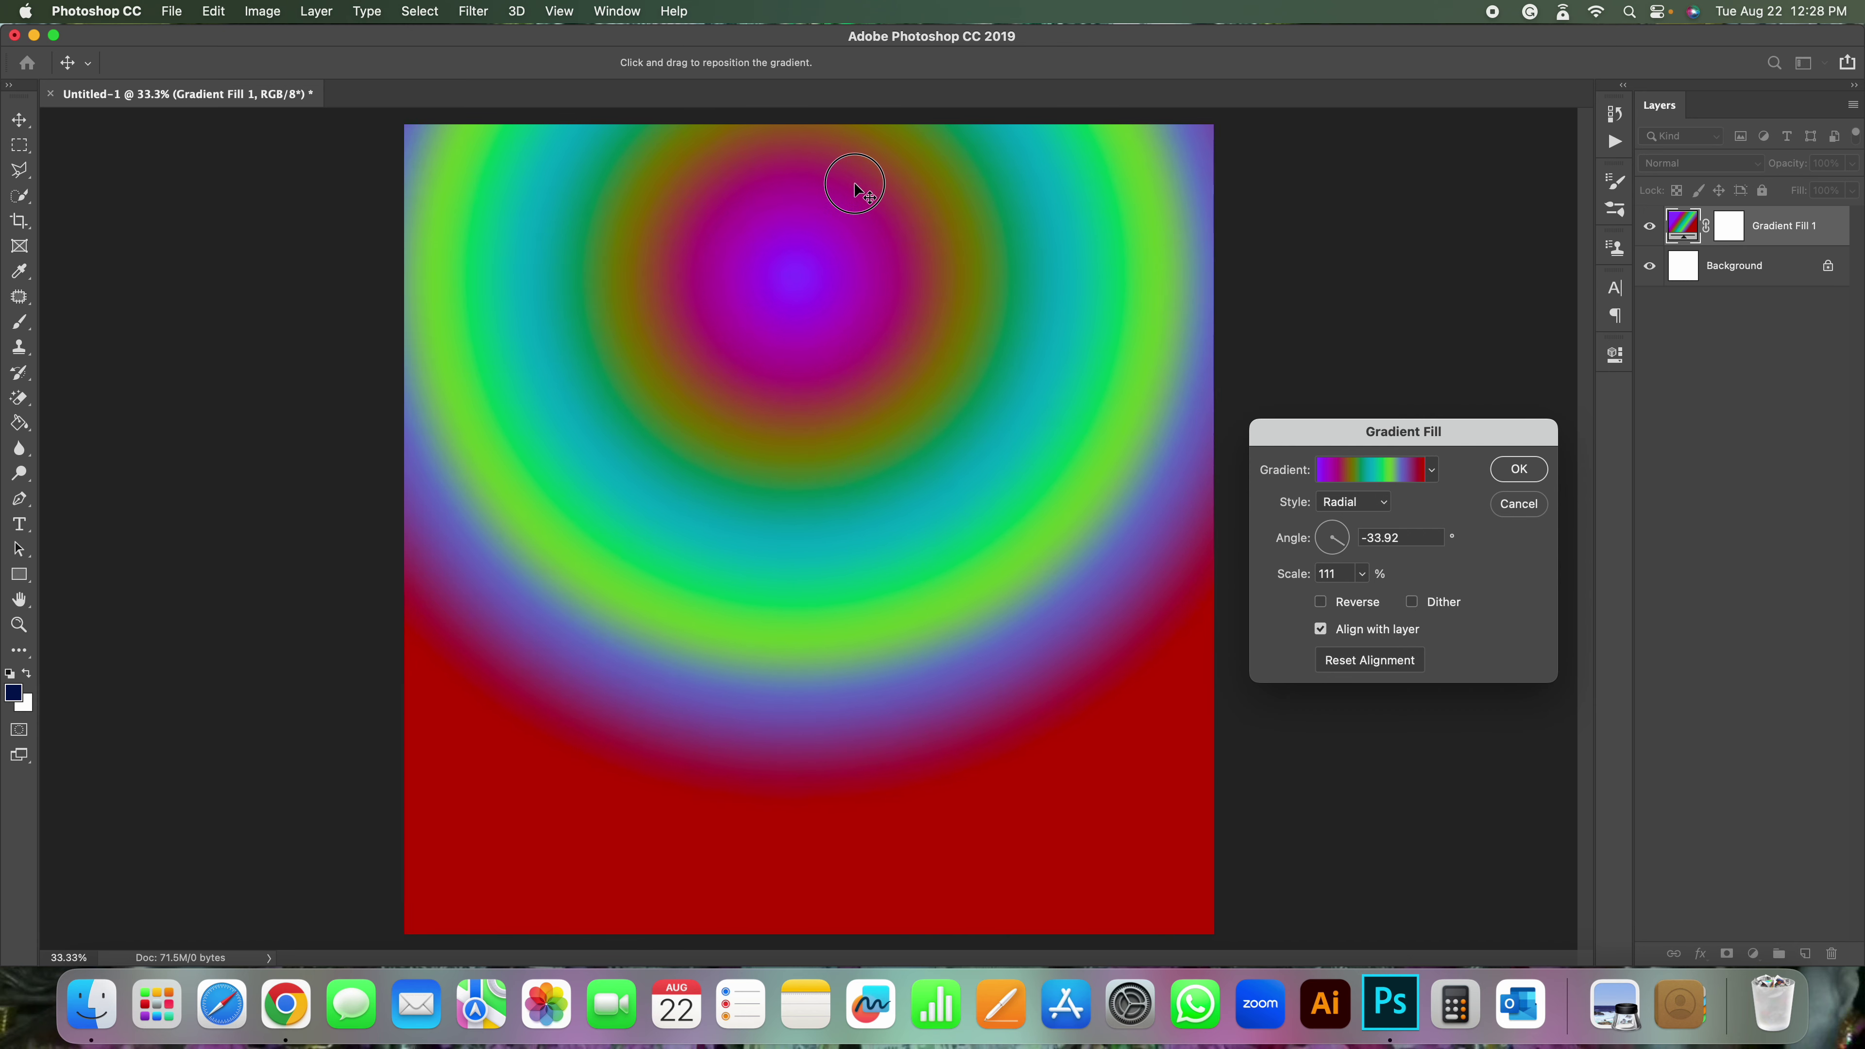
left_click_drag(888, 354, 888, 391)
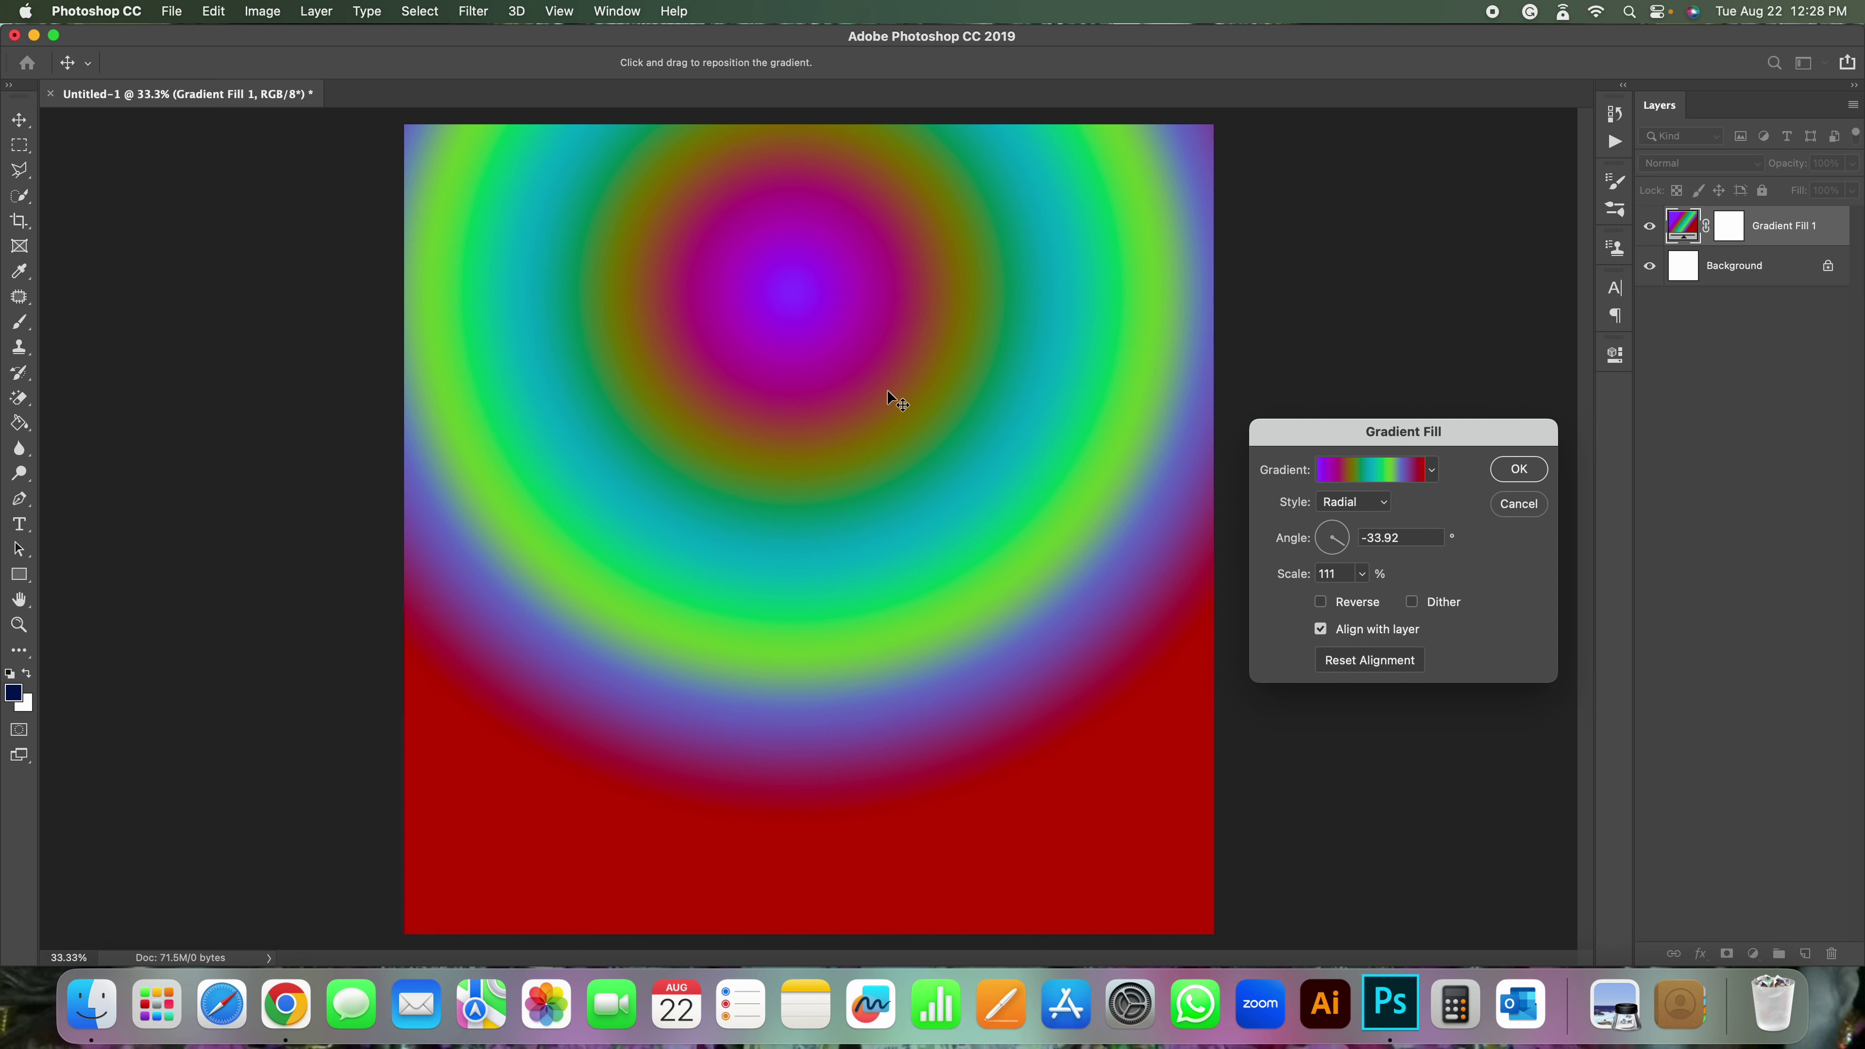
mouse_move(908, 409)
left_mouse_down()
mouse_move(895, 479)
mouse_move(786, 507)
left_mouse_up()
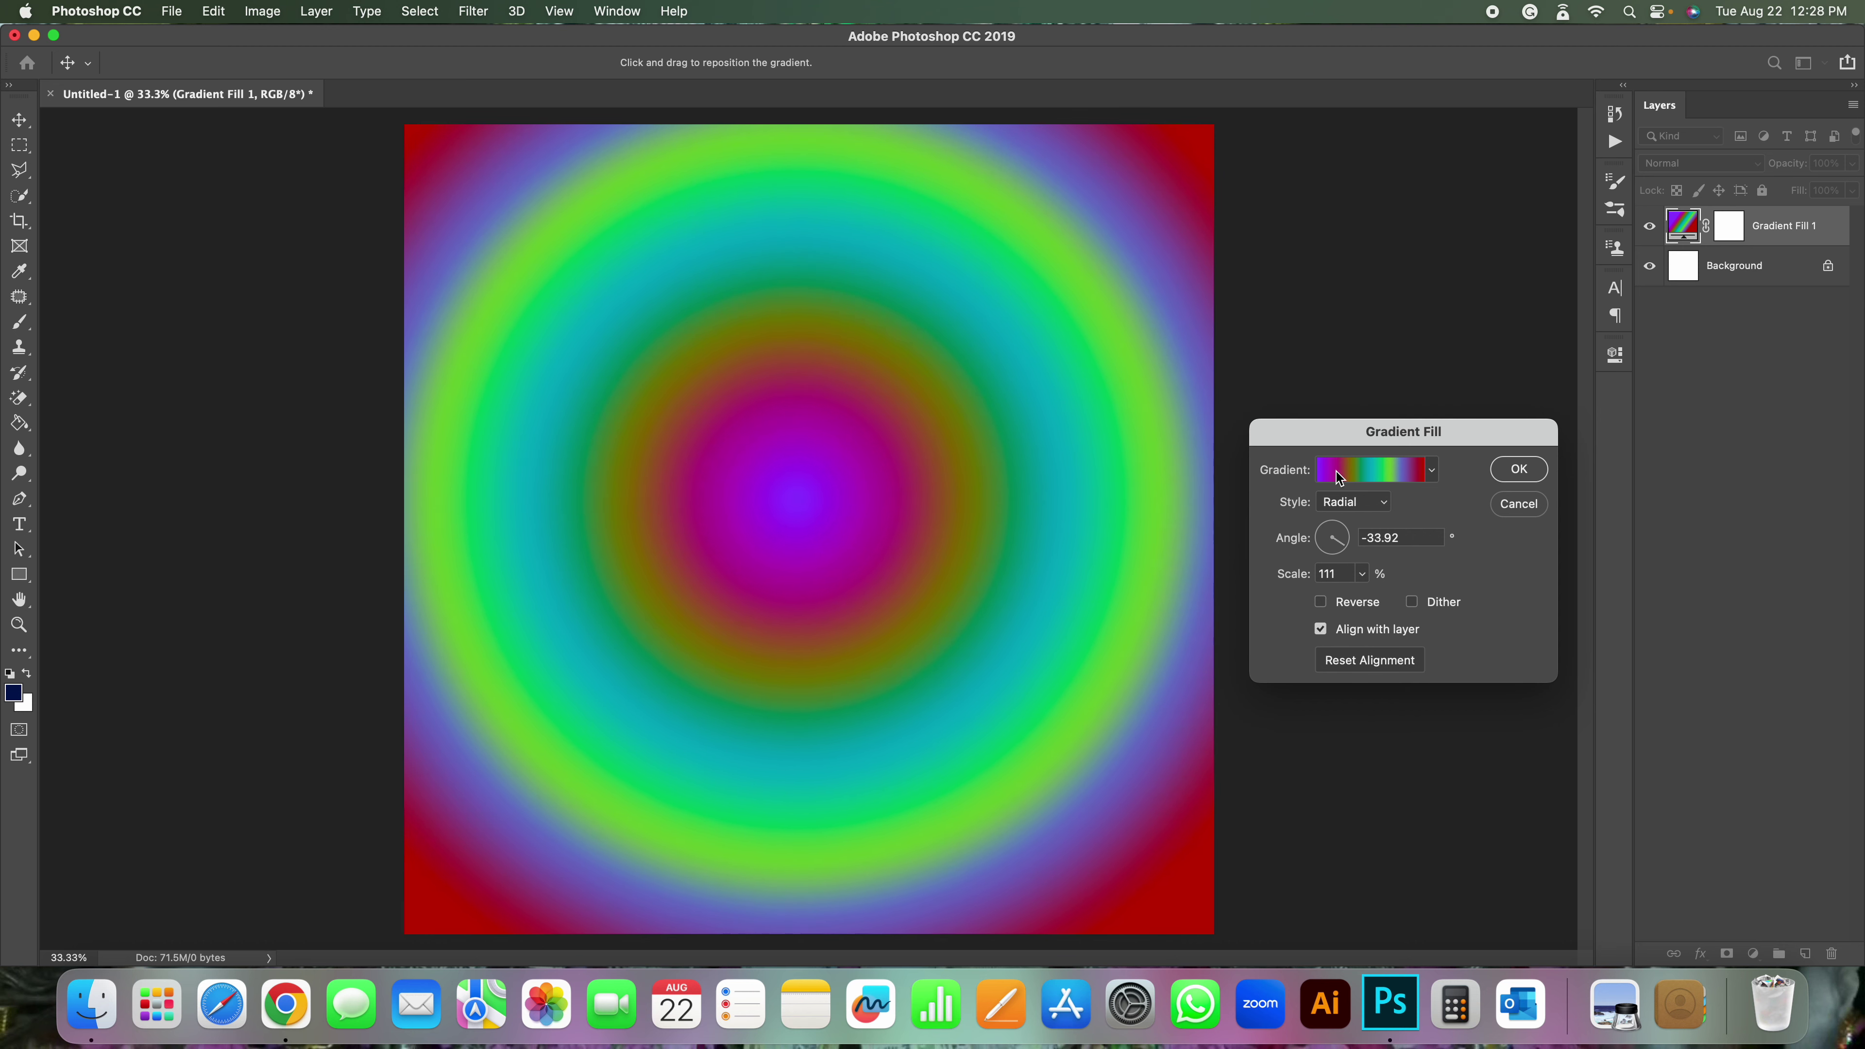
- Make it an Angle gradient at -177.43°, centred near the canvas middle, and apply it
left_click(1354, 502)
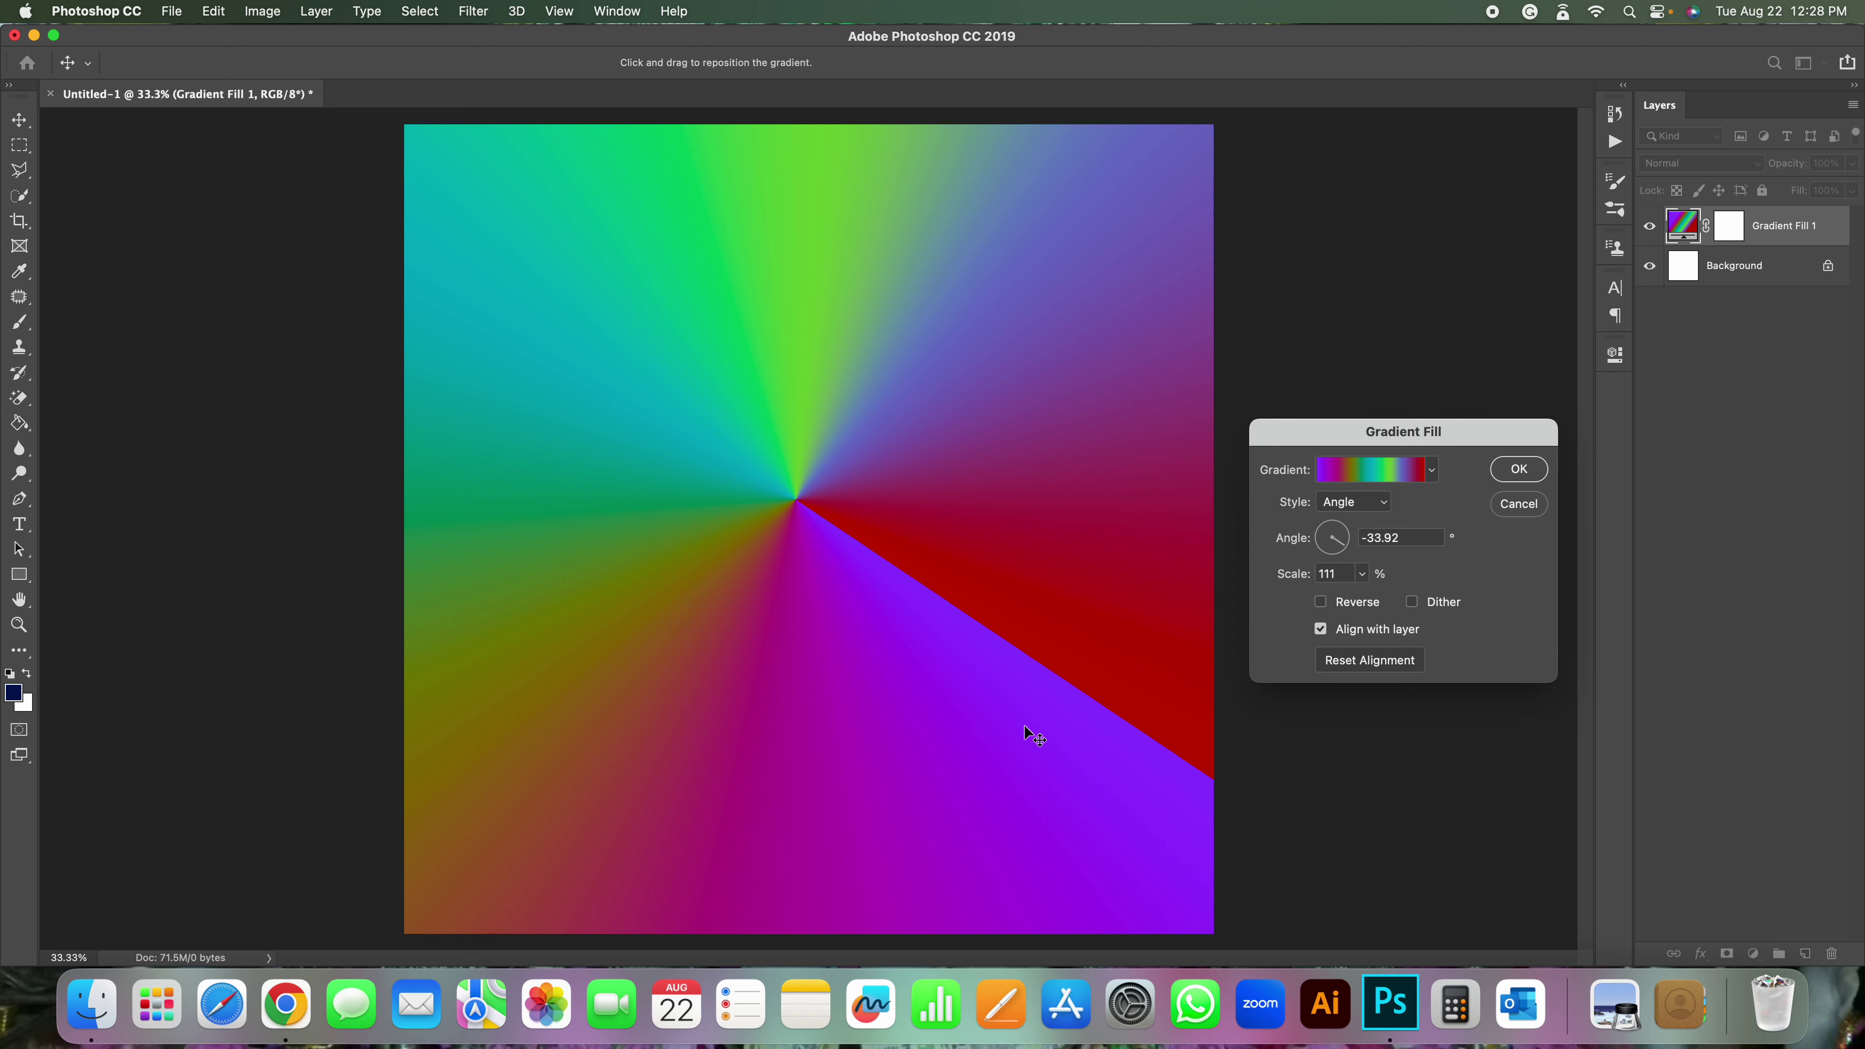
mouse_move(893, 653)
left_mouse_down()
mouse_move(755, 816)
mouse_move(800, 326)
mouse_move(790, 634)
left_mouse_up()
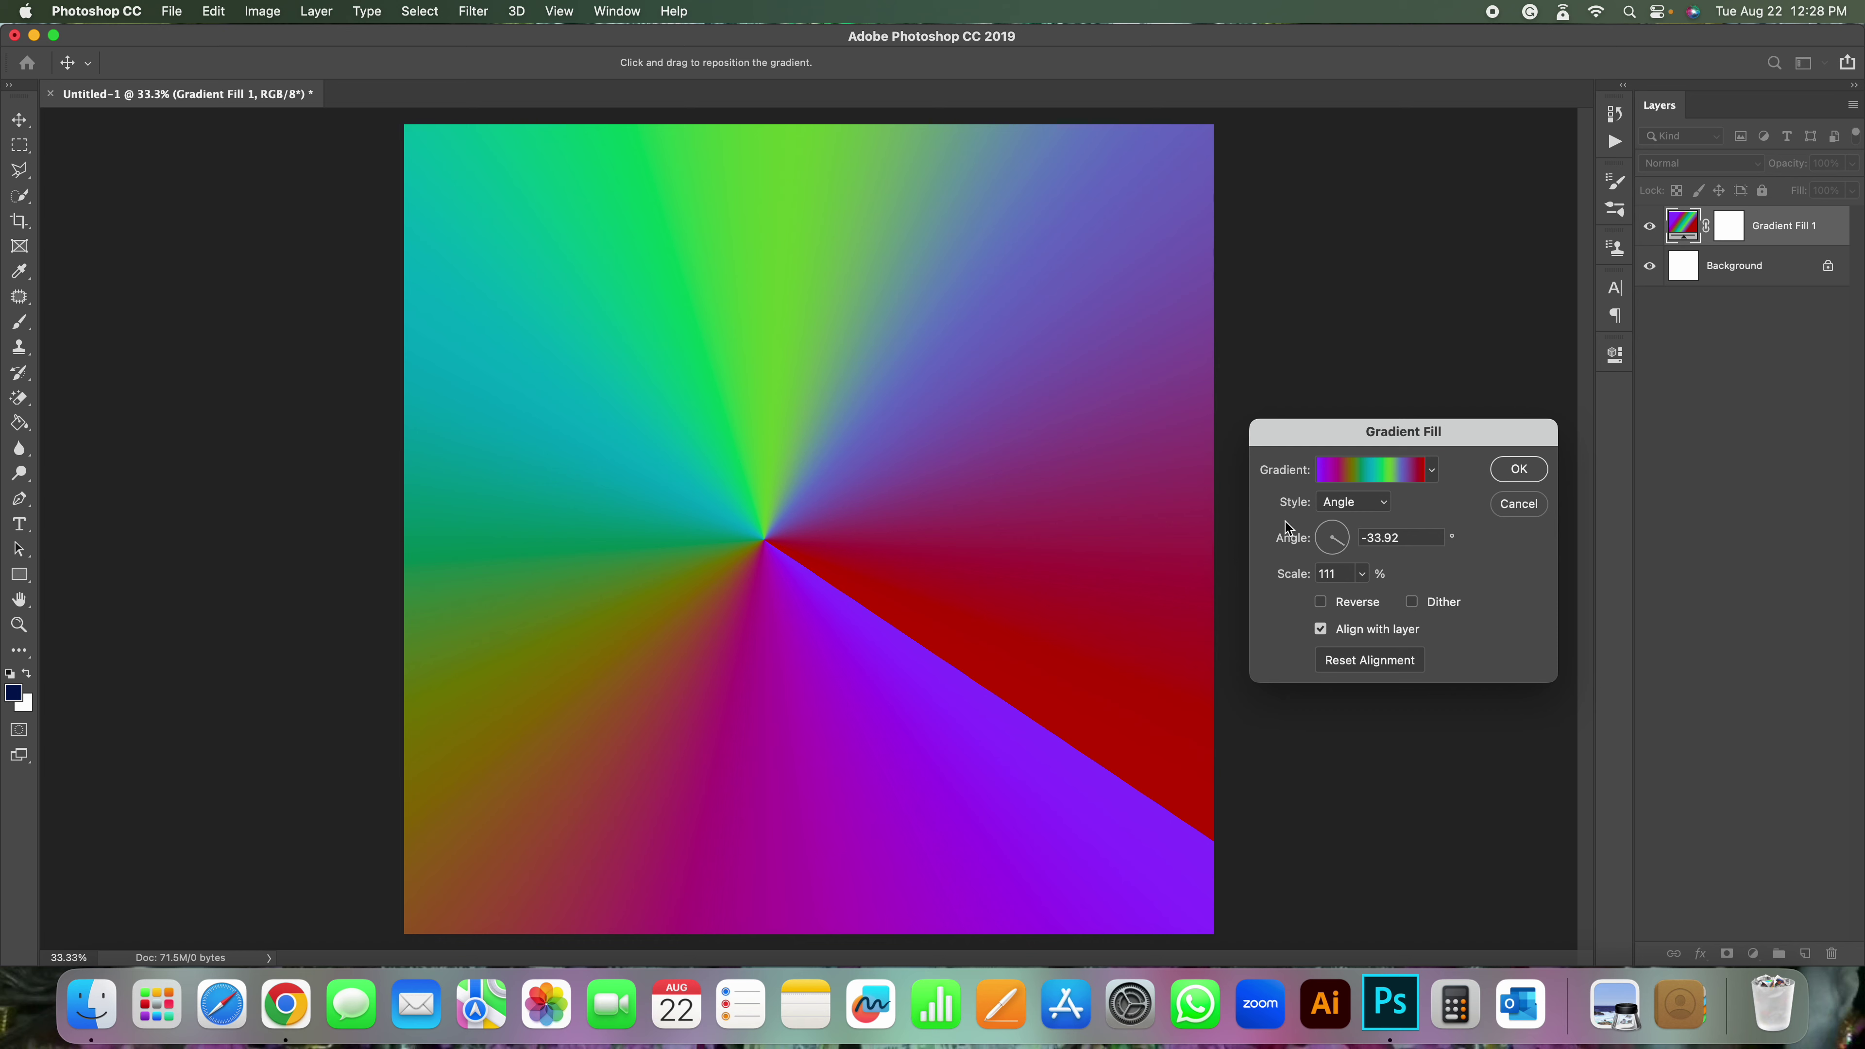
left_click(1322, 545)
left_click_drag(1321, 545, 1322, 543)
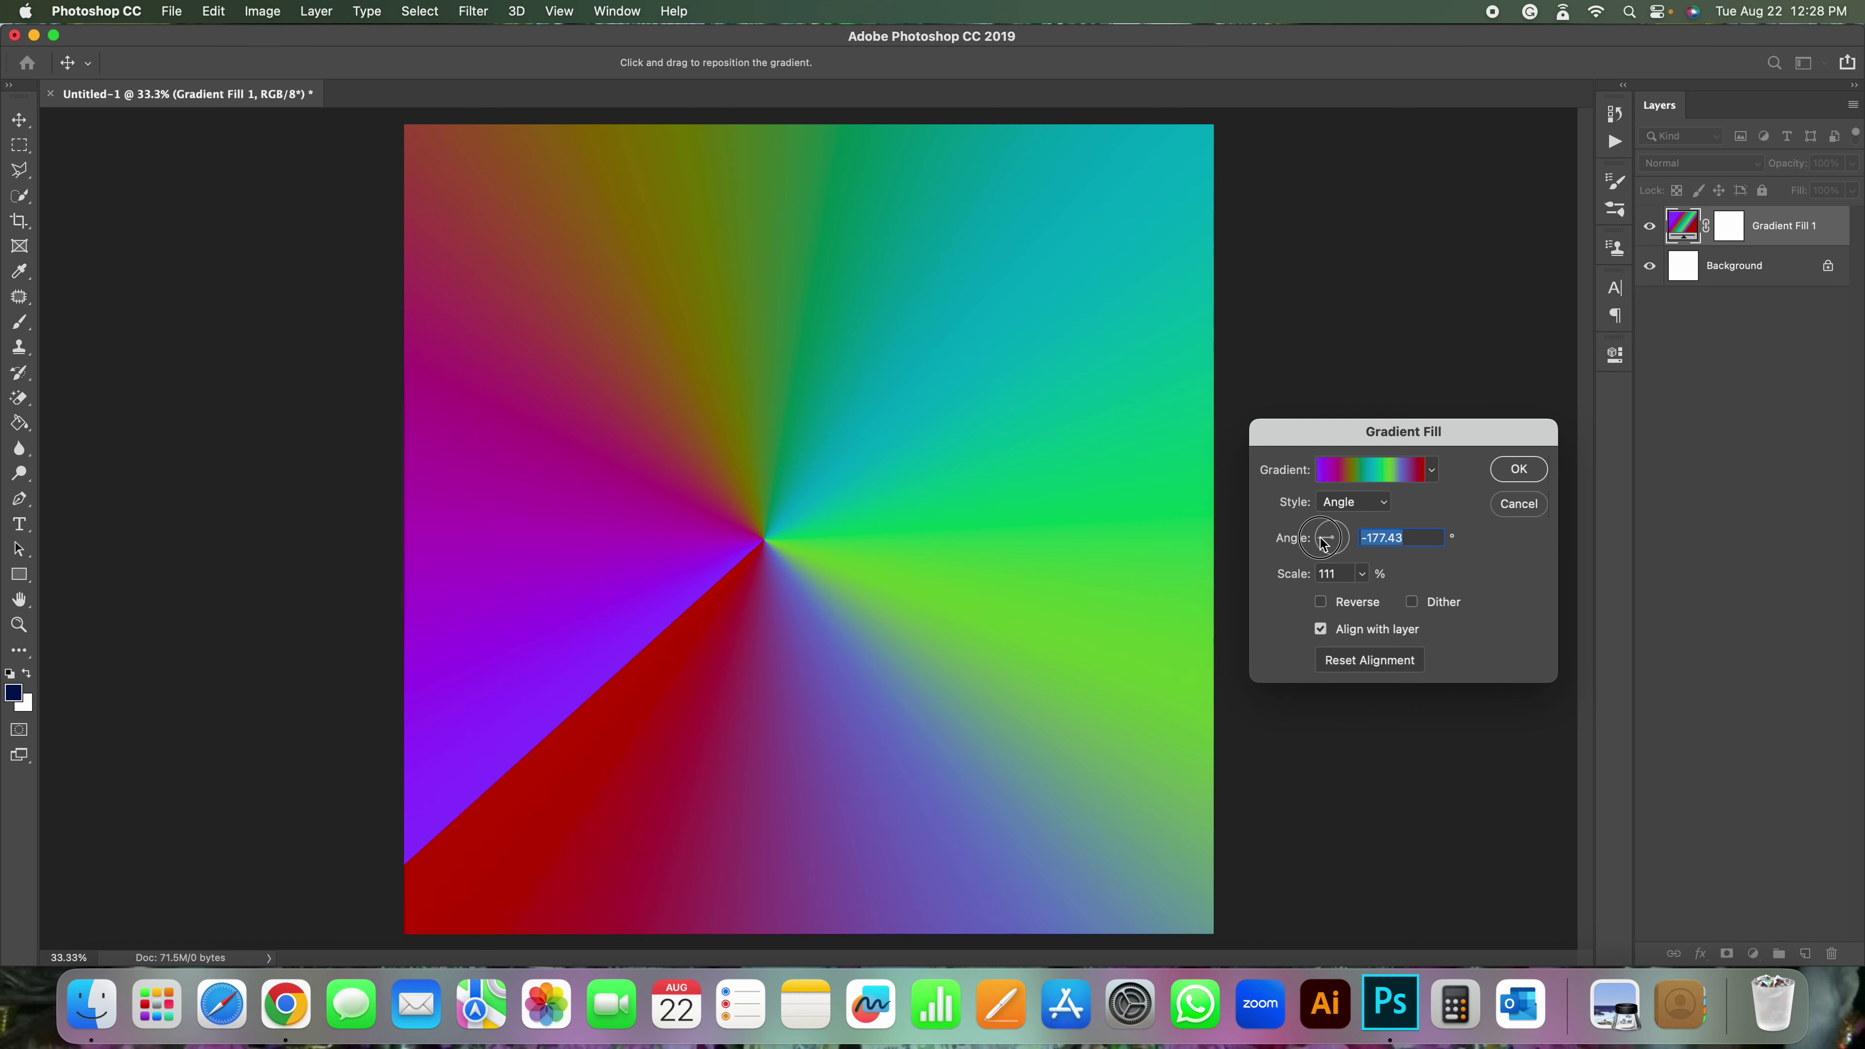
left_click_drag(786, 588, 824, 579)
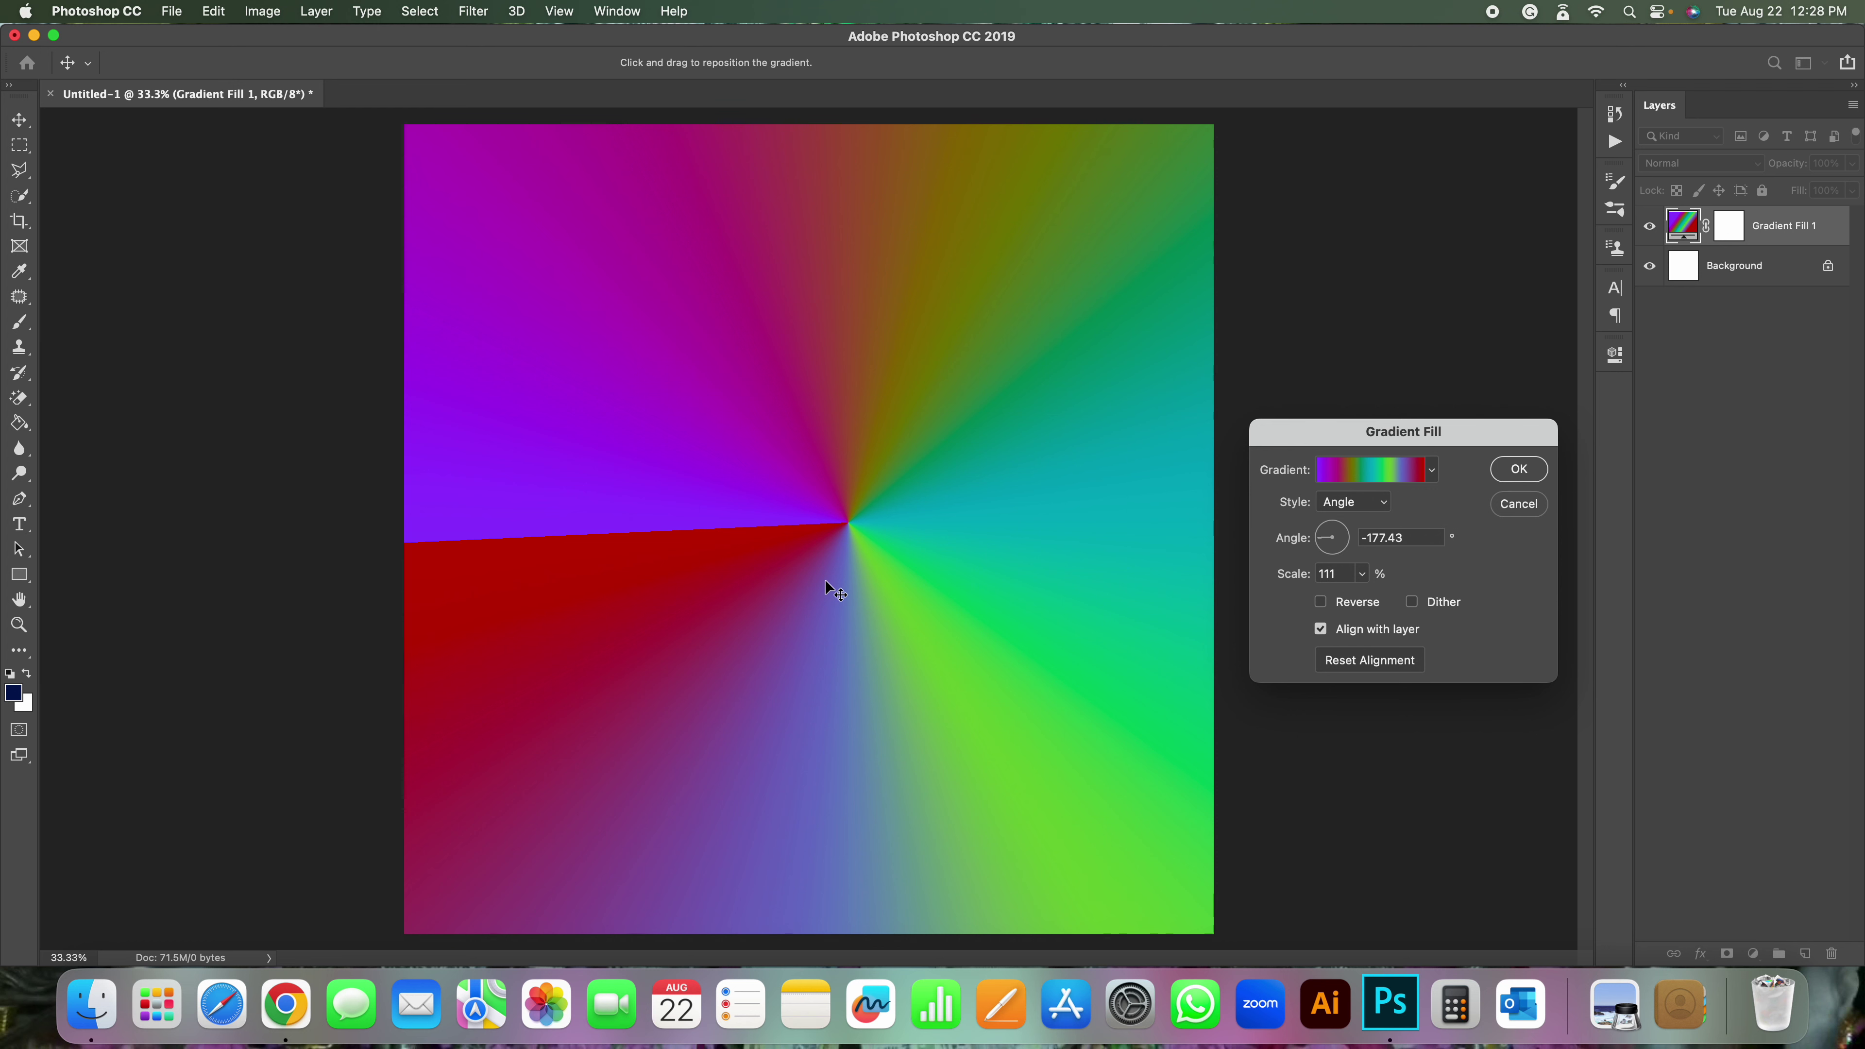
left_click(1519, 469)
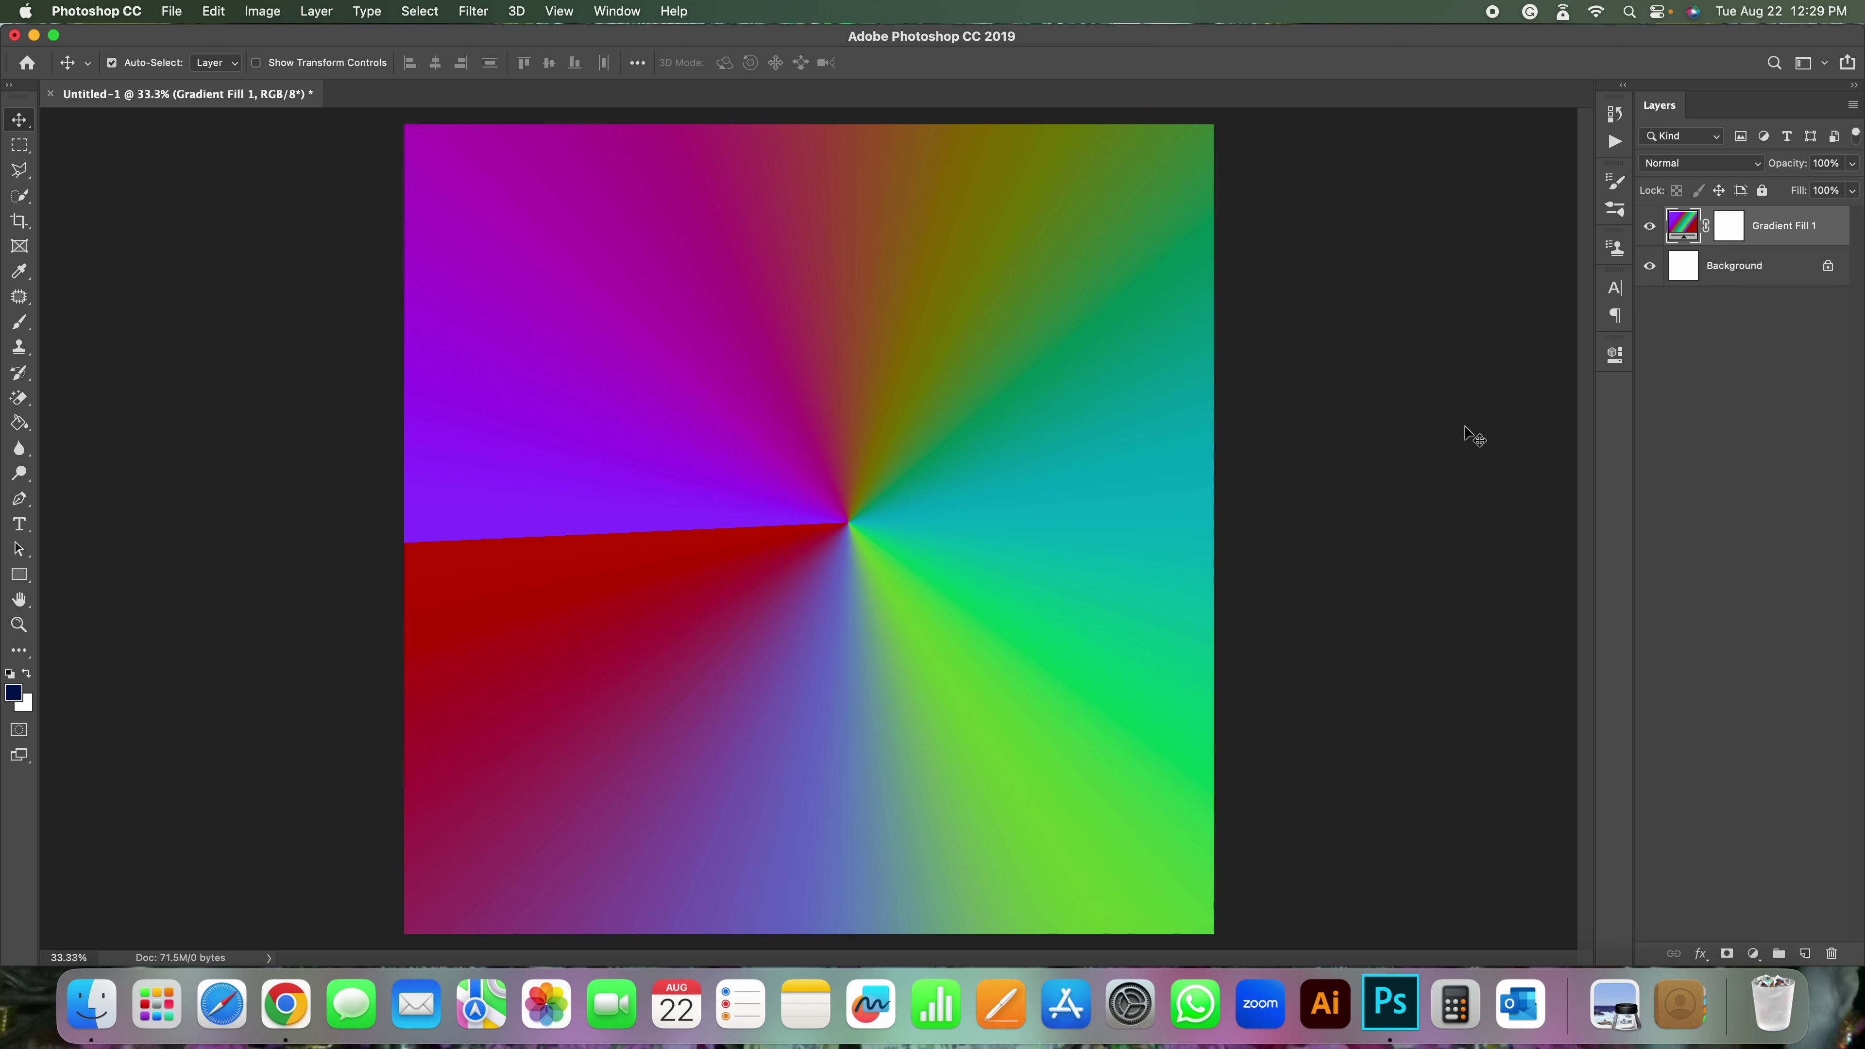
- Duplicate Gradient Fill 1 with Ctrl+J and set the copy's style to Reflected
key("ctrl+j")
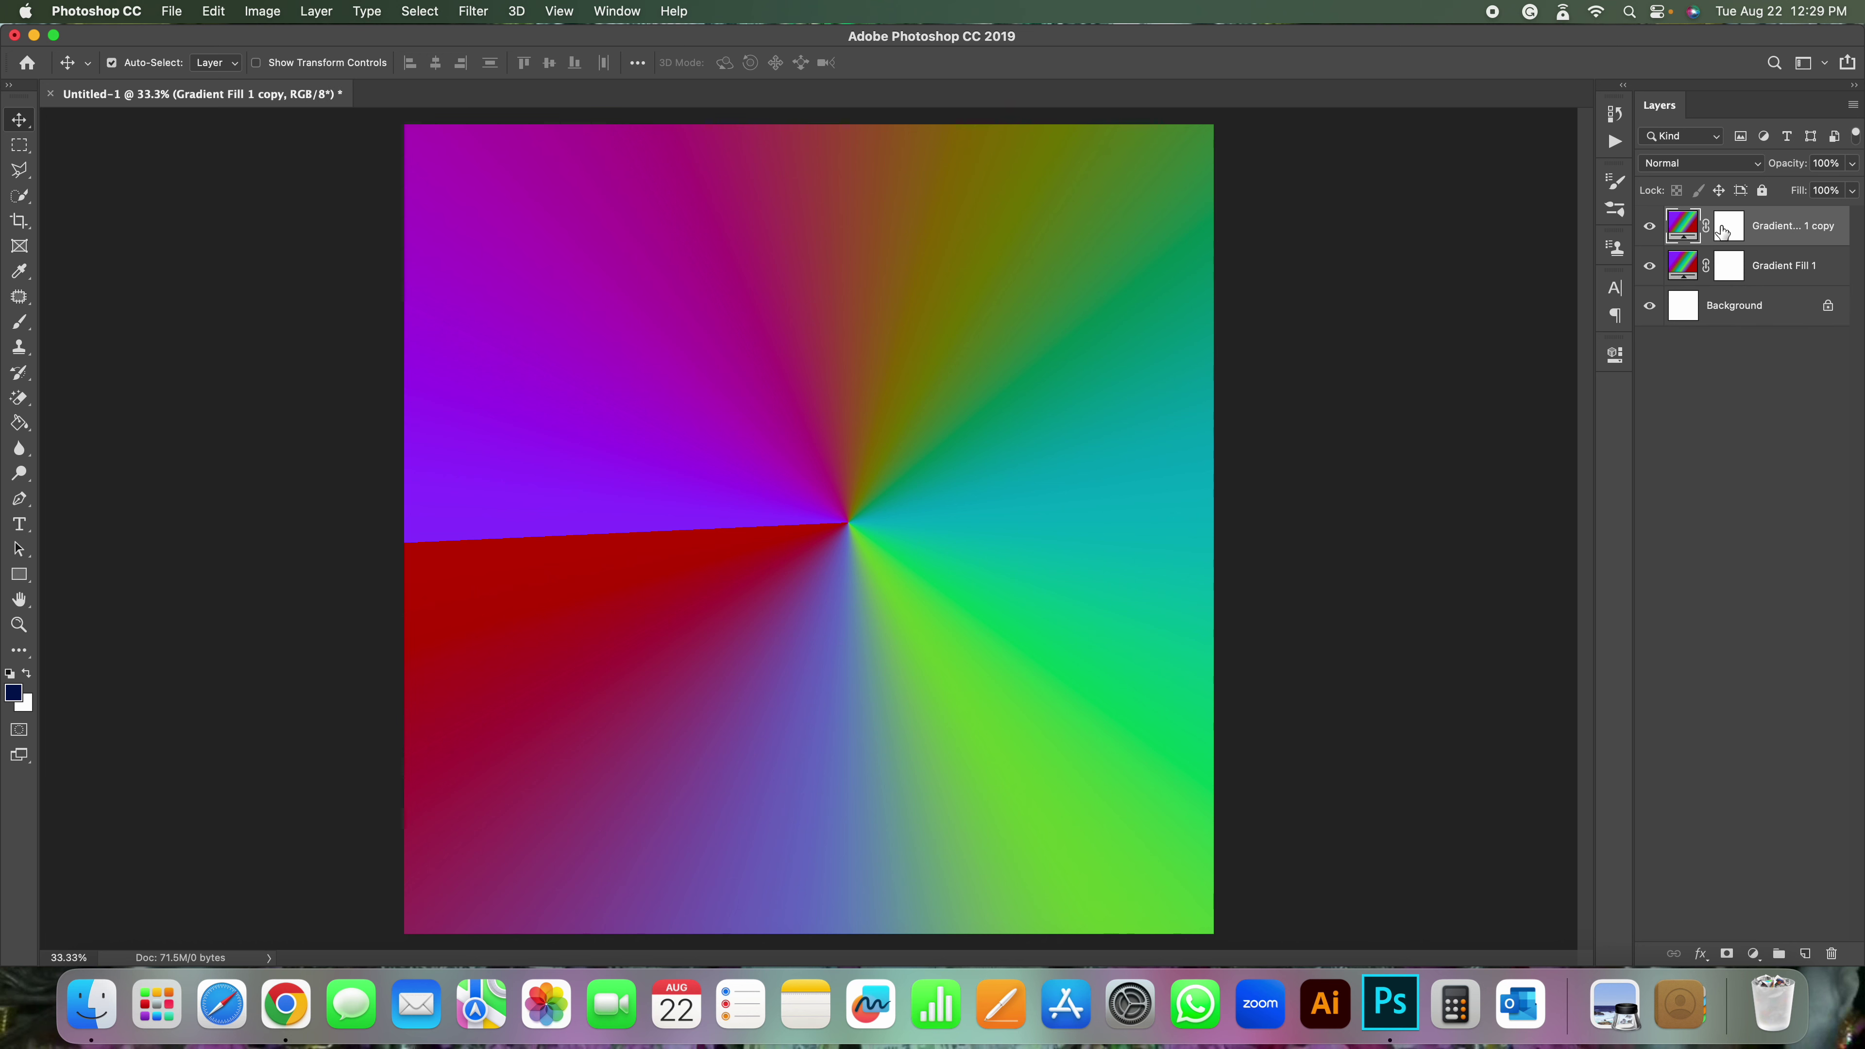
double_click(1683, 226)
left_click(1359, 503)
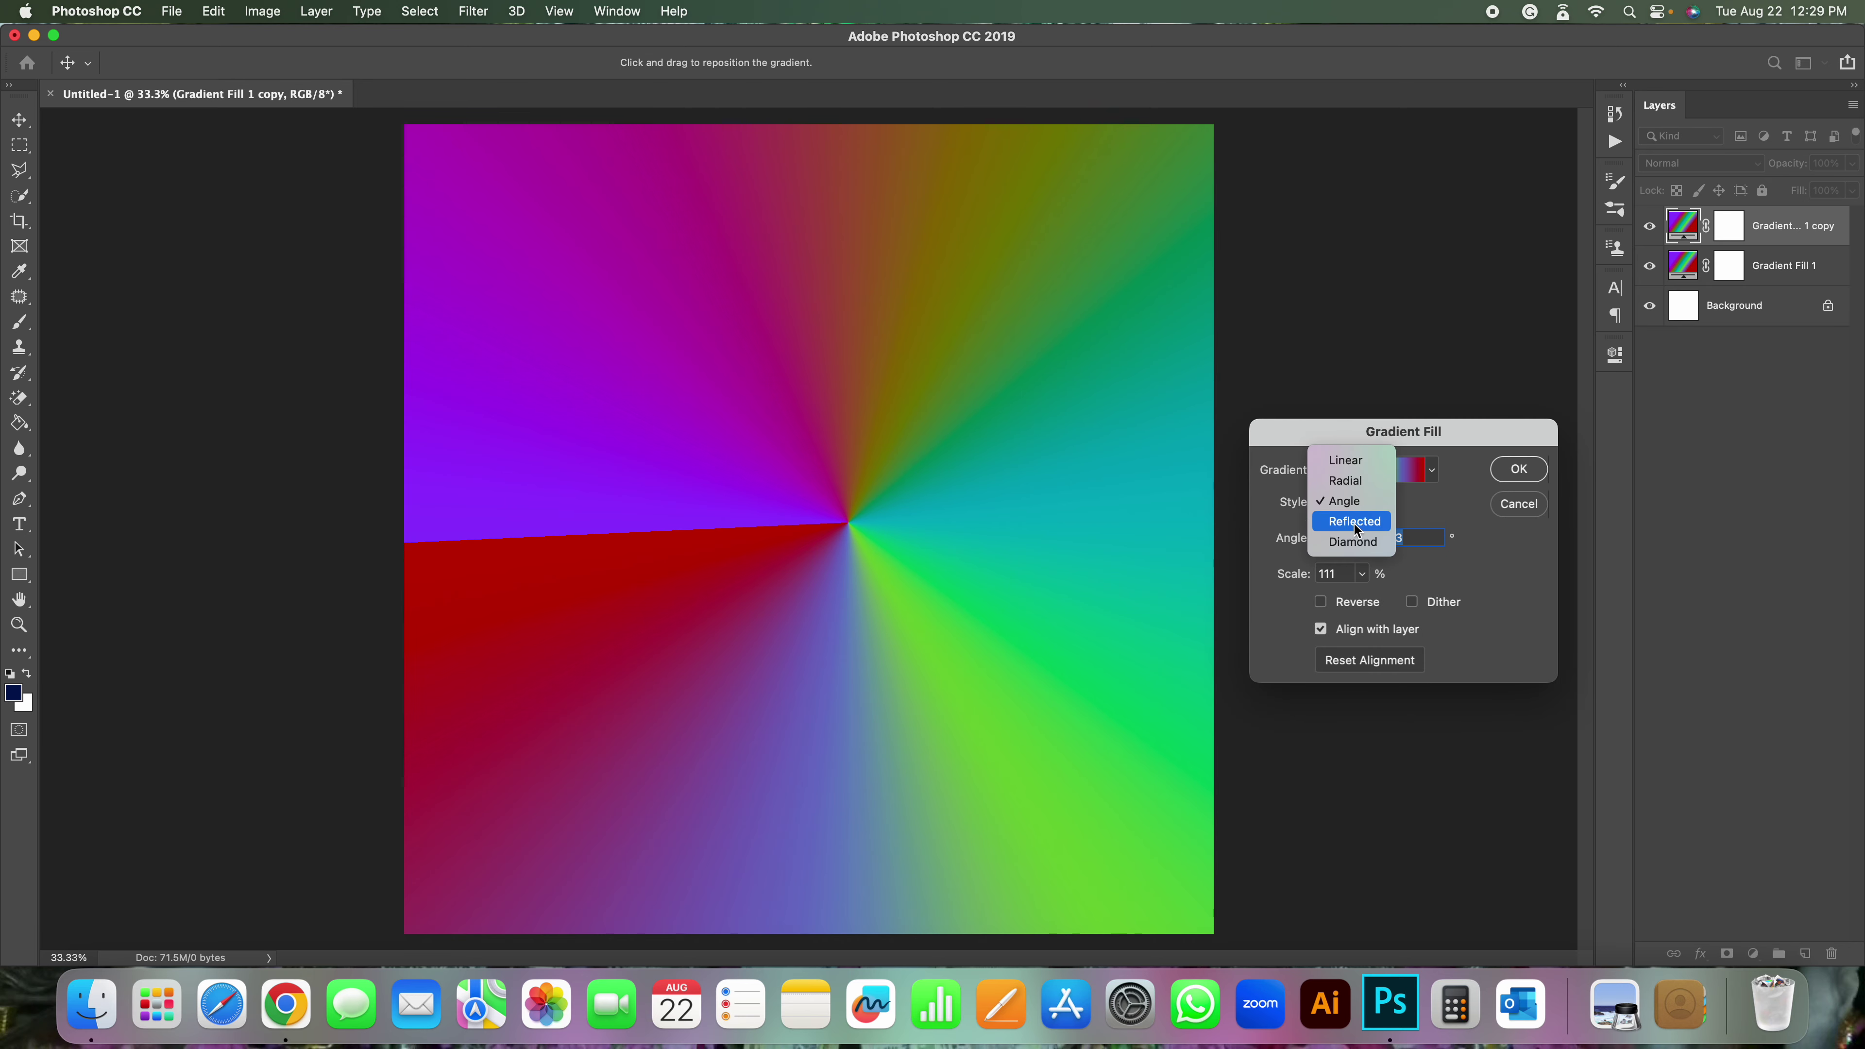
left_click(1354, 521)
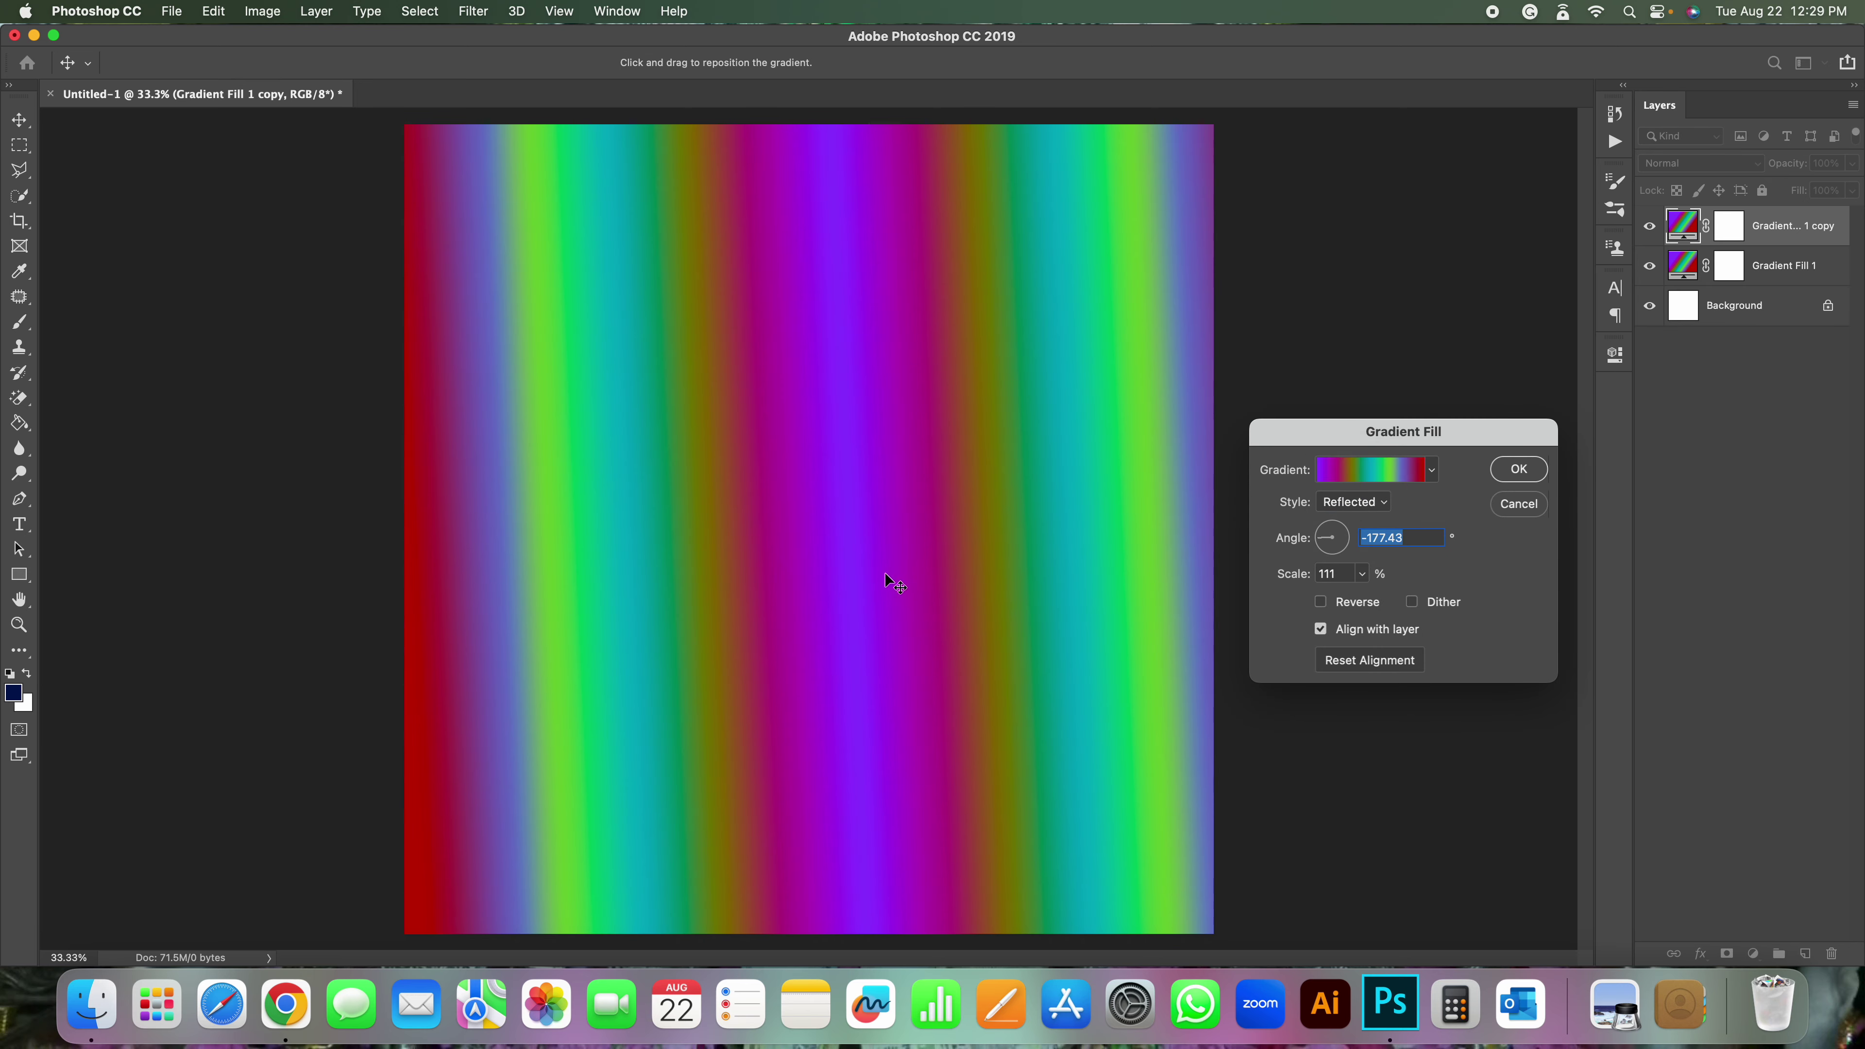
- Scale the copy's reflected gradient to 133%, shift its bands sideways, and open its gradient stops
left_click_drag(883, 571, 874, 574)
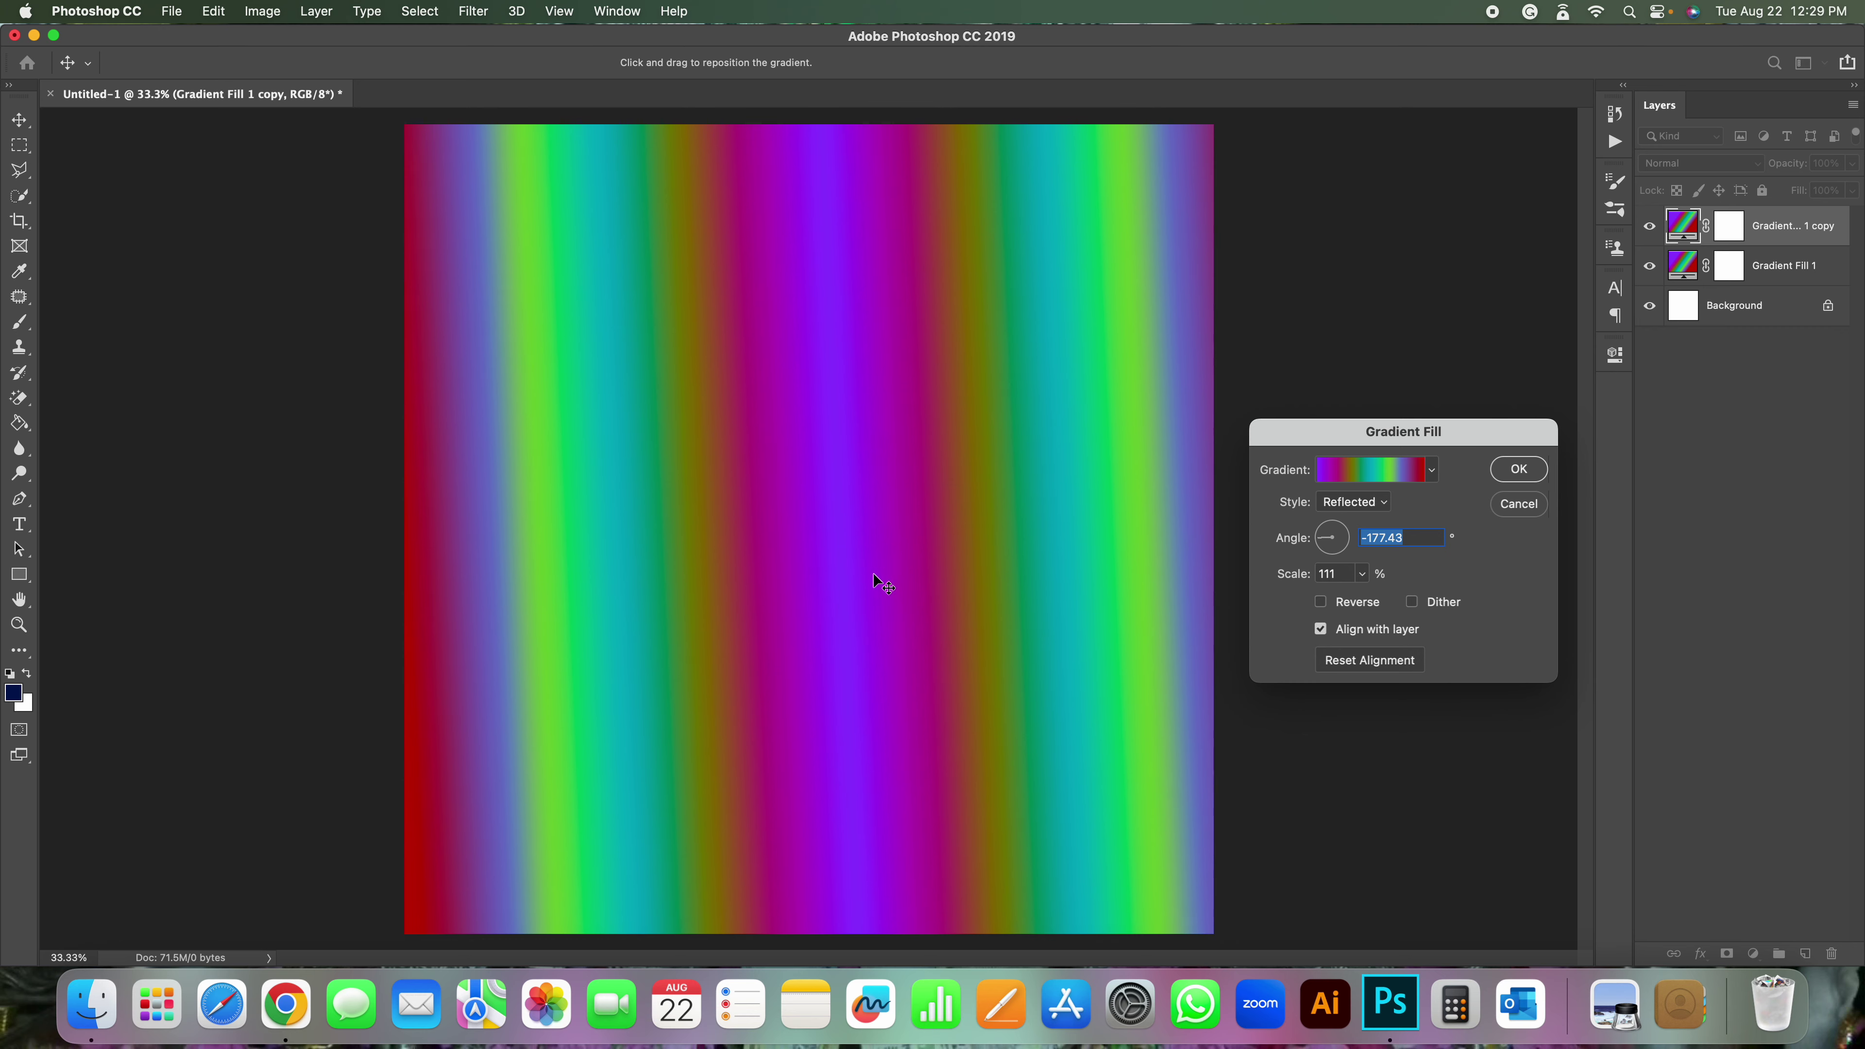
left_click(1362, 576)
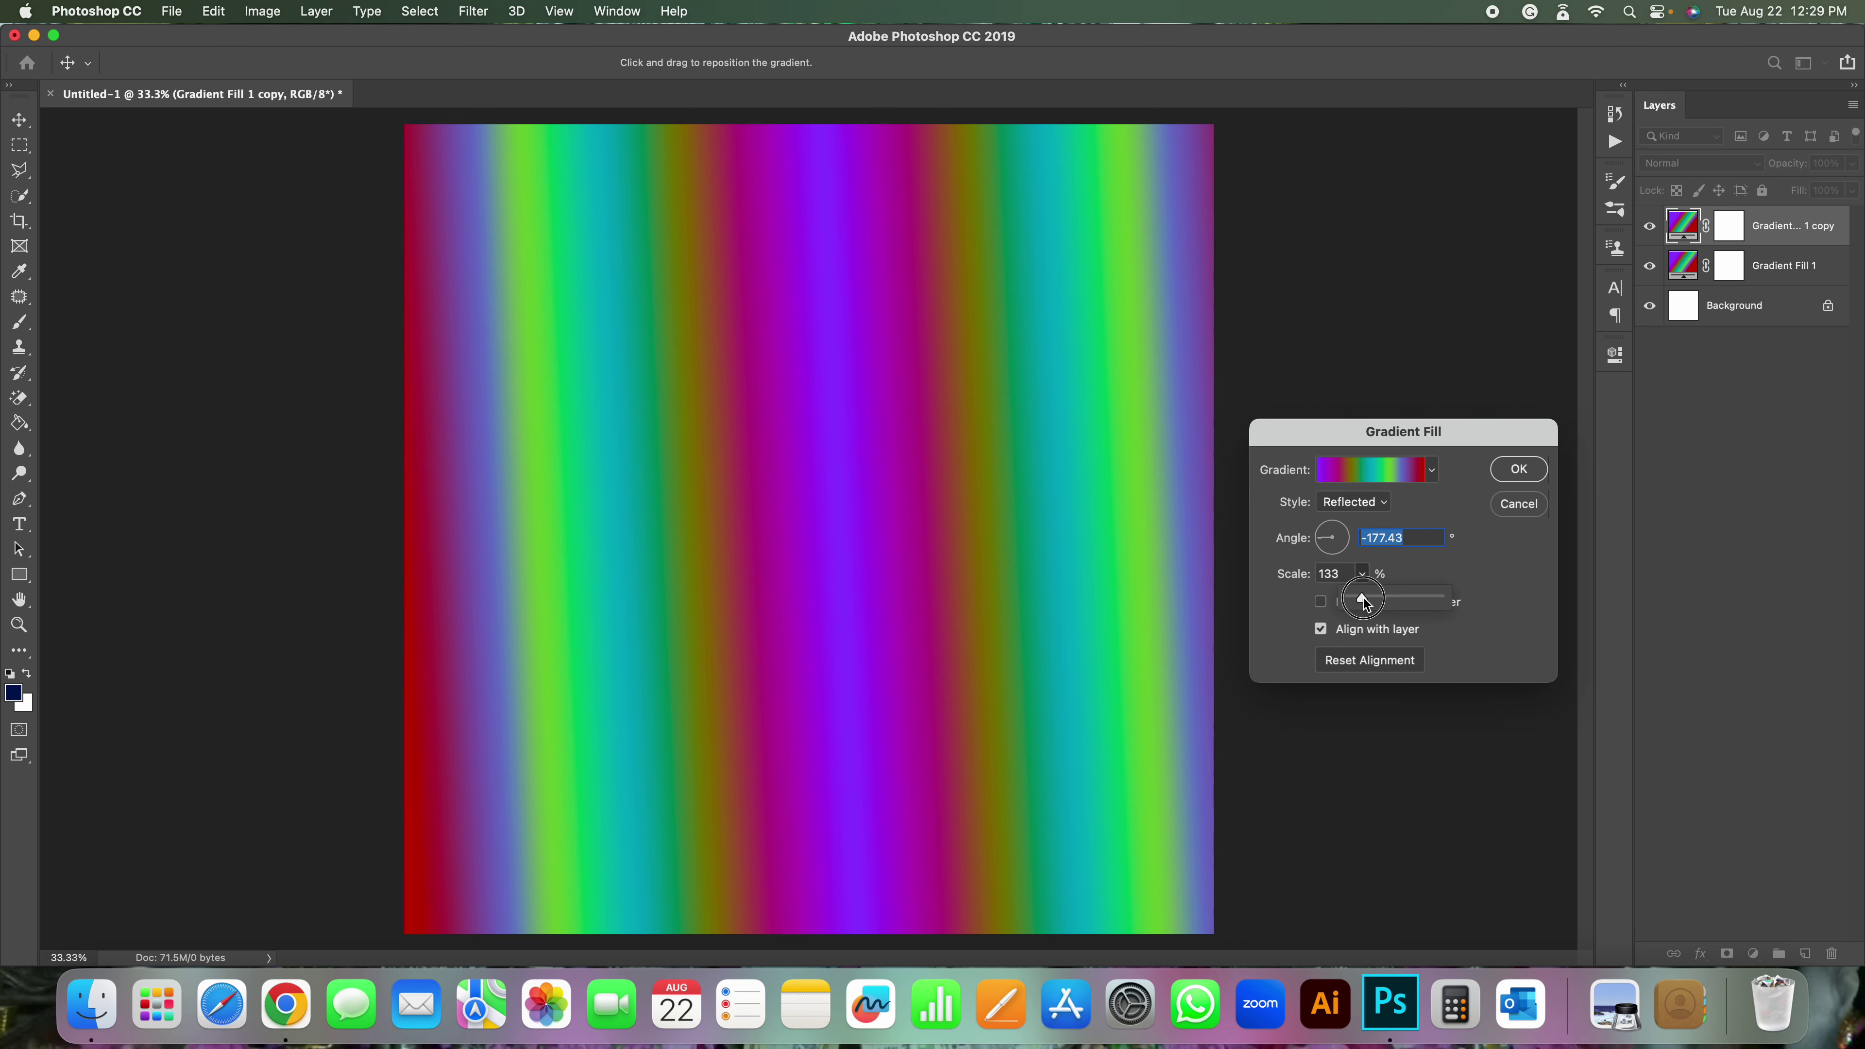
left_click_drag(1360, 598, 1377, 599)
left_click(1017, 620)
left_click_drag(1017, 621, 958, 625)
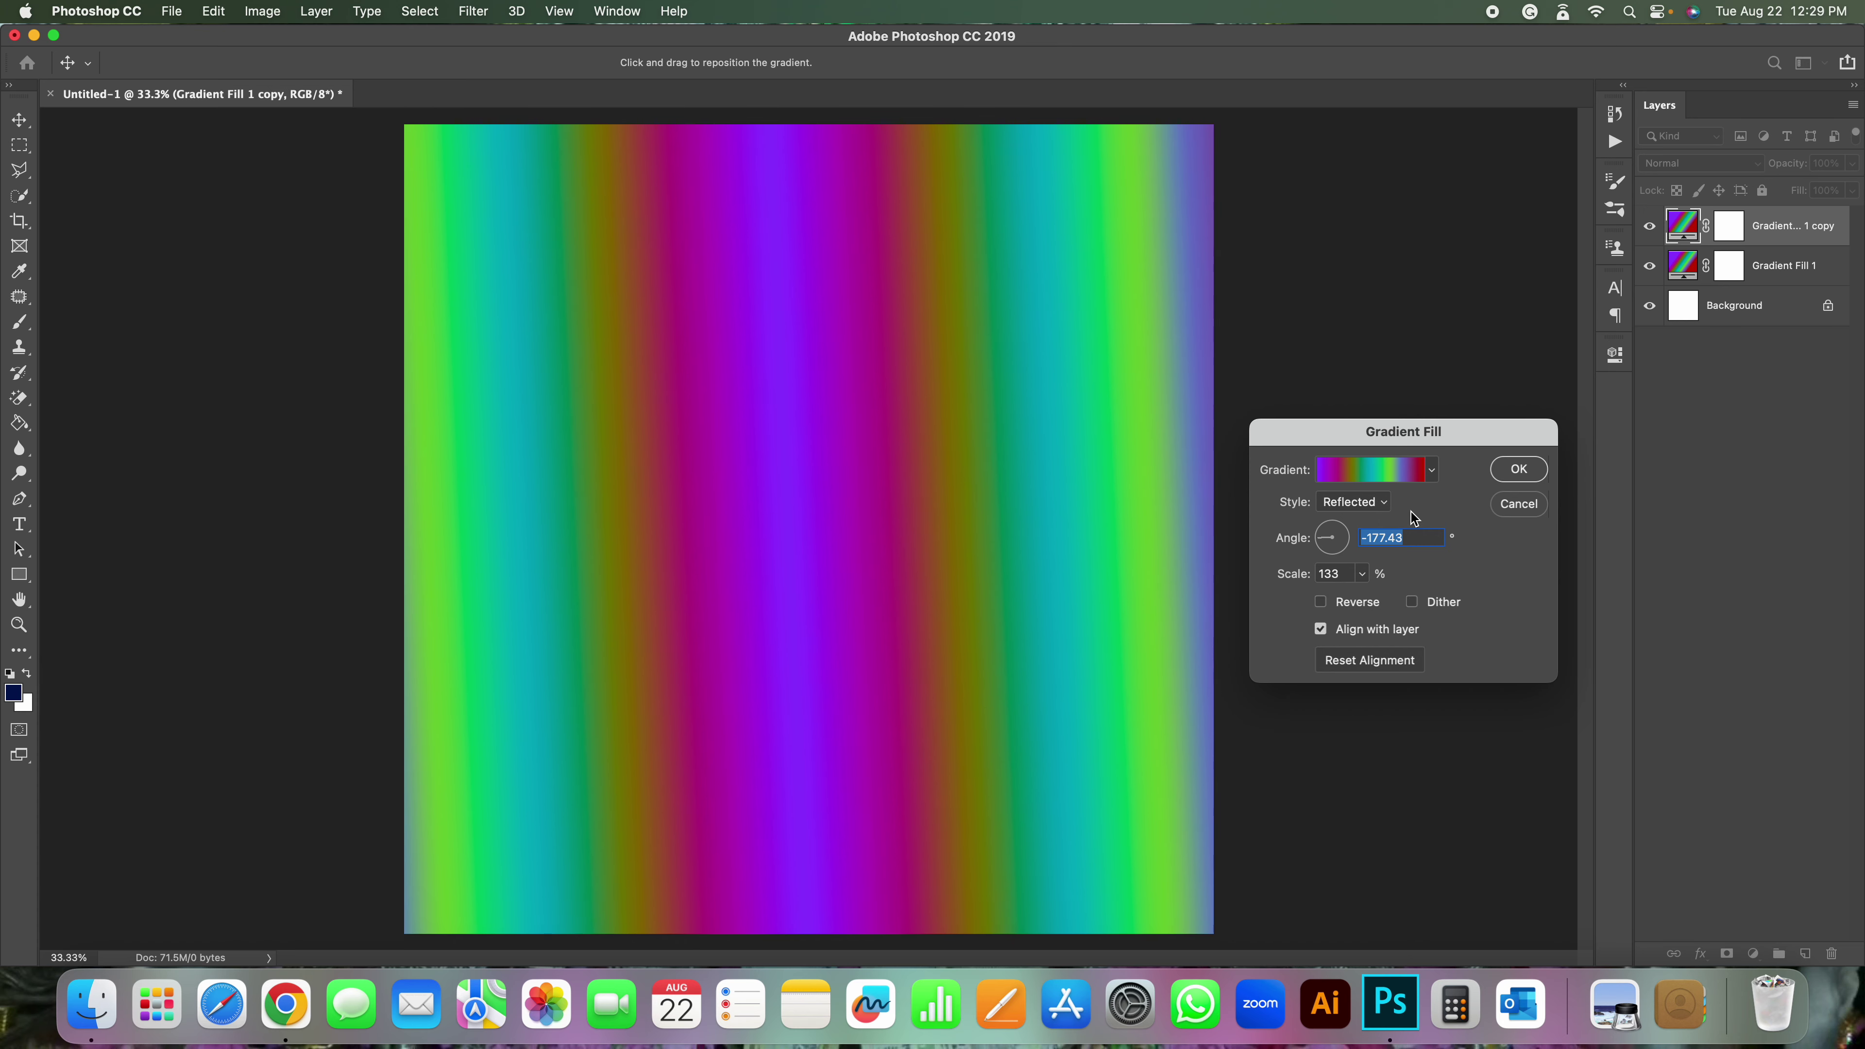
left_click(1396, 474)
- Brighten the 49% stop to cyan and the 66% stop to vivid green
left_click(1546, 796)
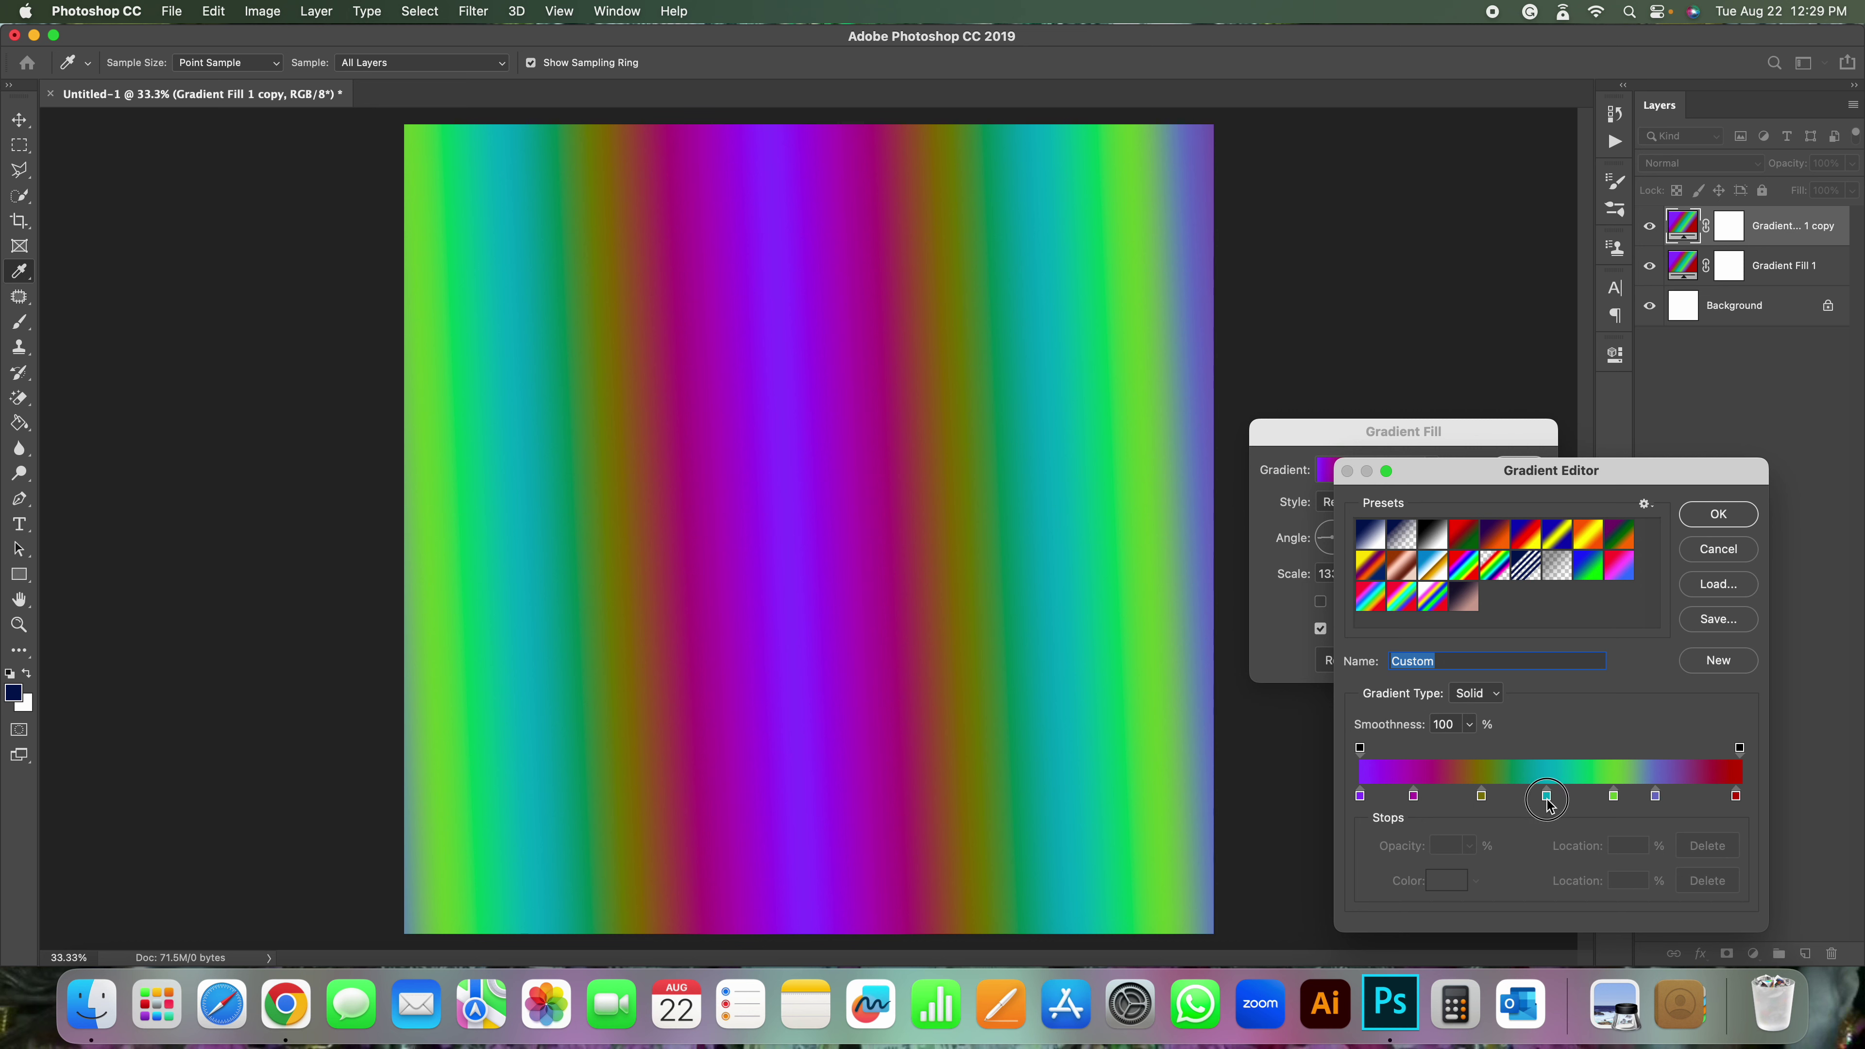
left_click(1445, 880)
left_click_drag(941, 603, 965, 552)
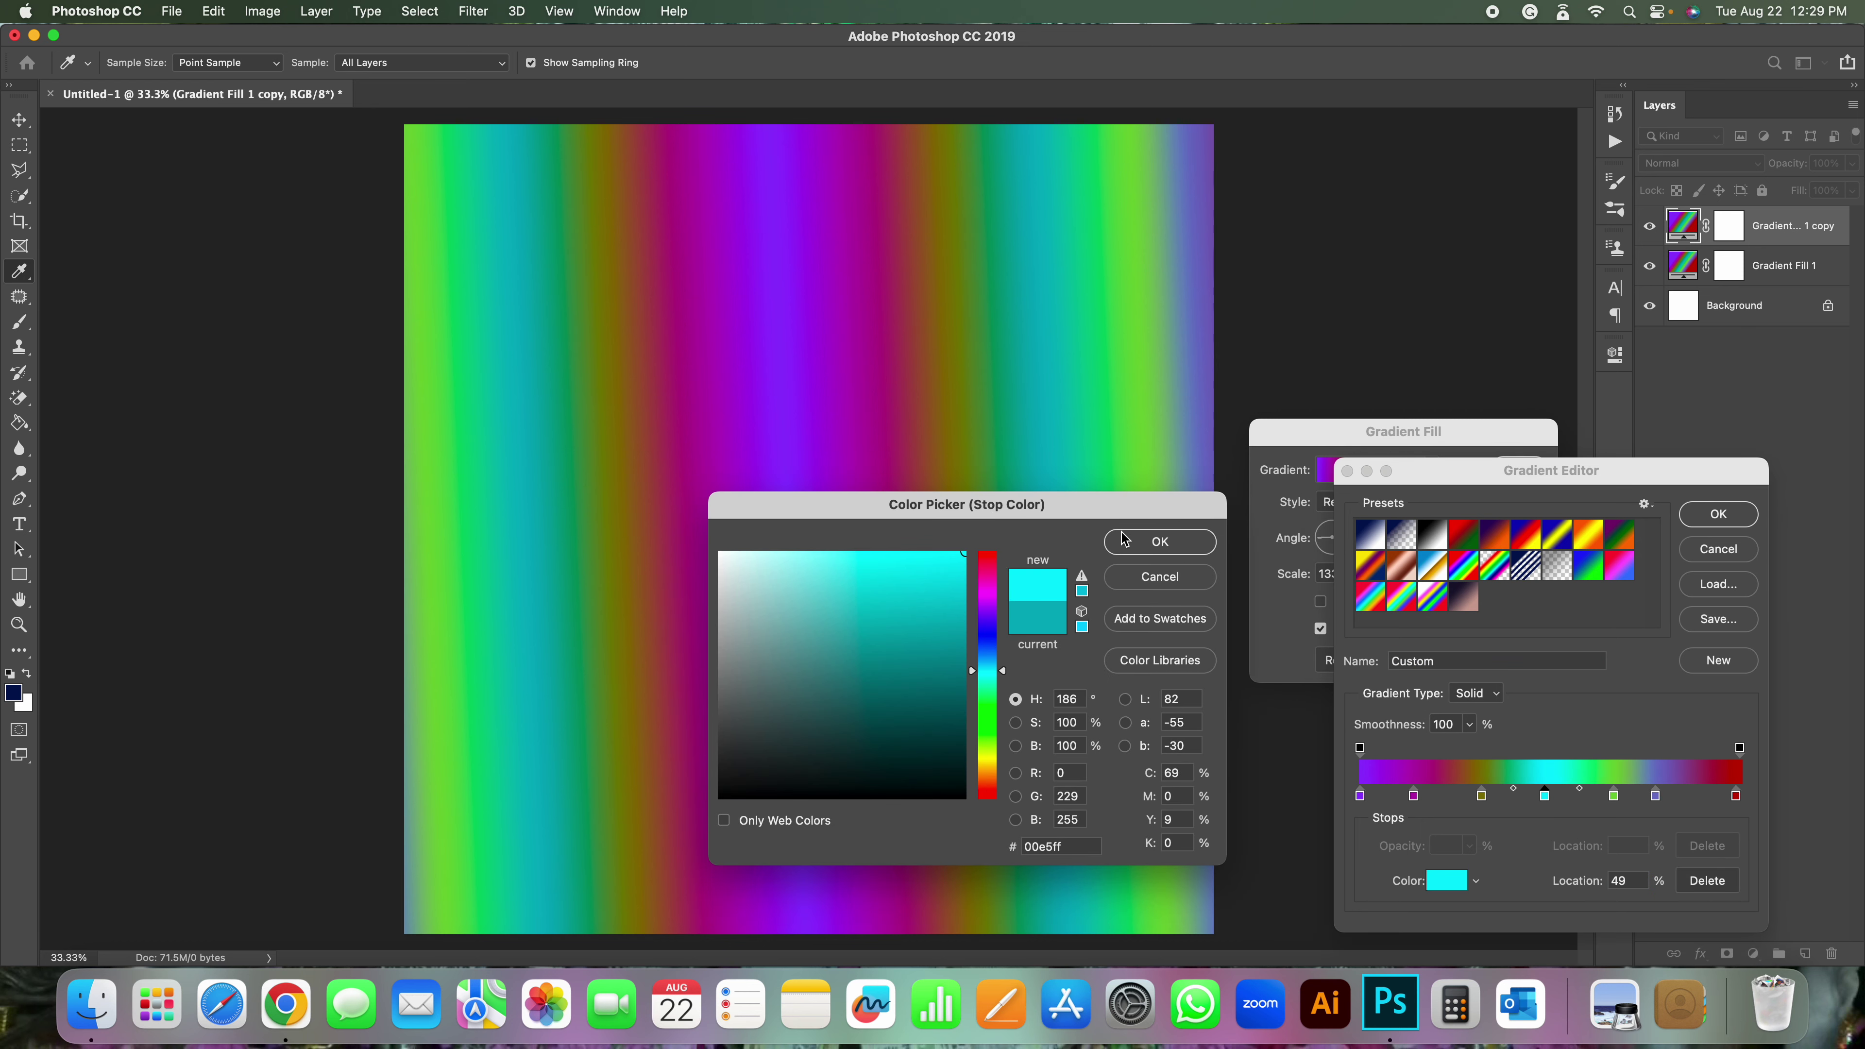
left_click(1160, 541)
left_click(1615, 796)
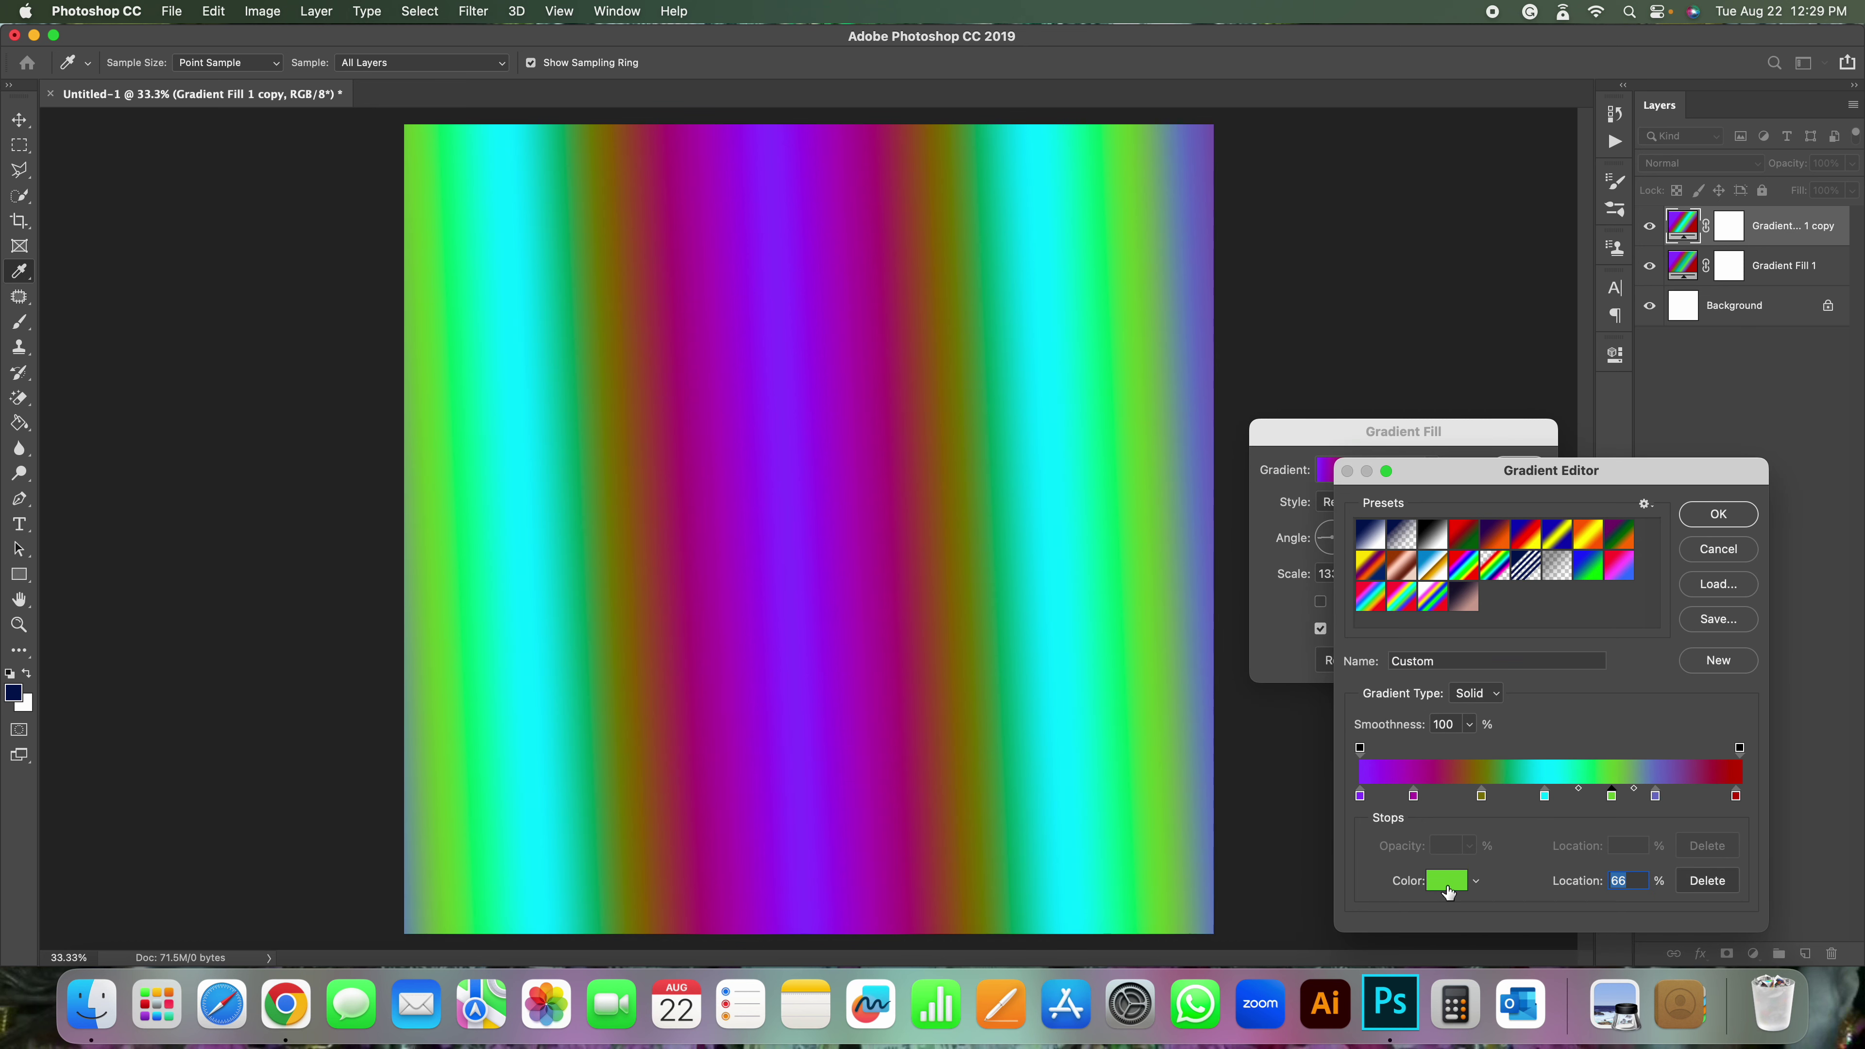
left_click(1445, 880)
left_click_drag(935, 623, 965, 552)
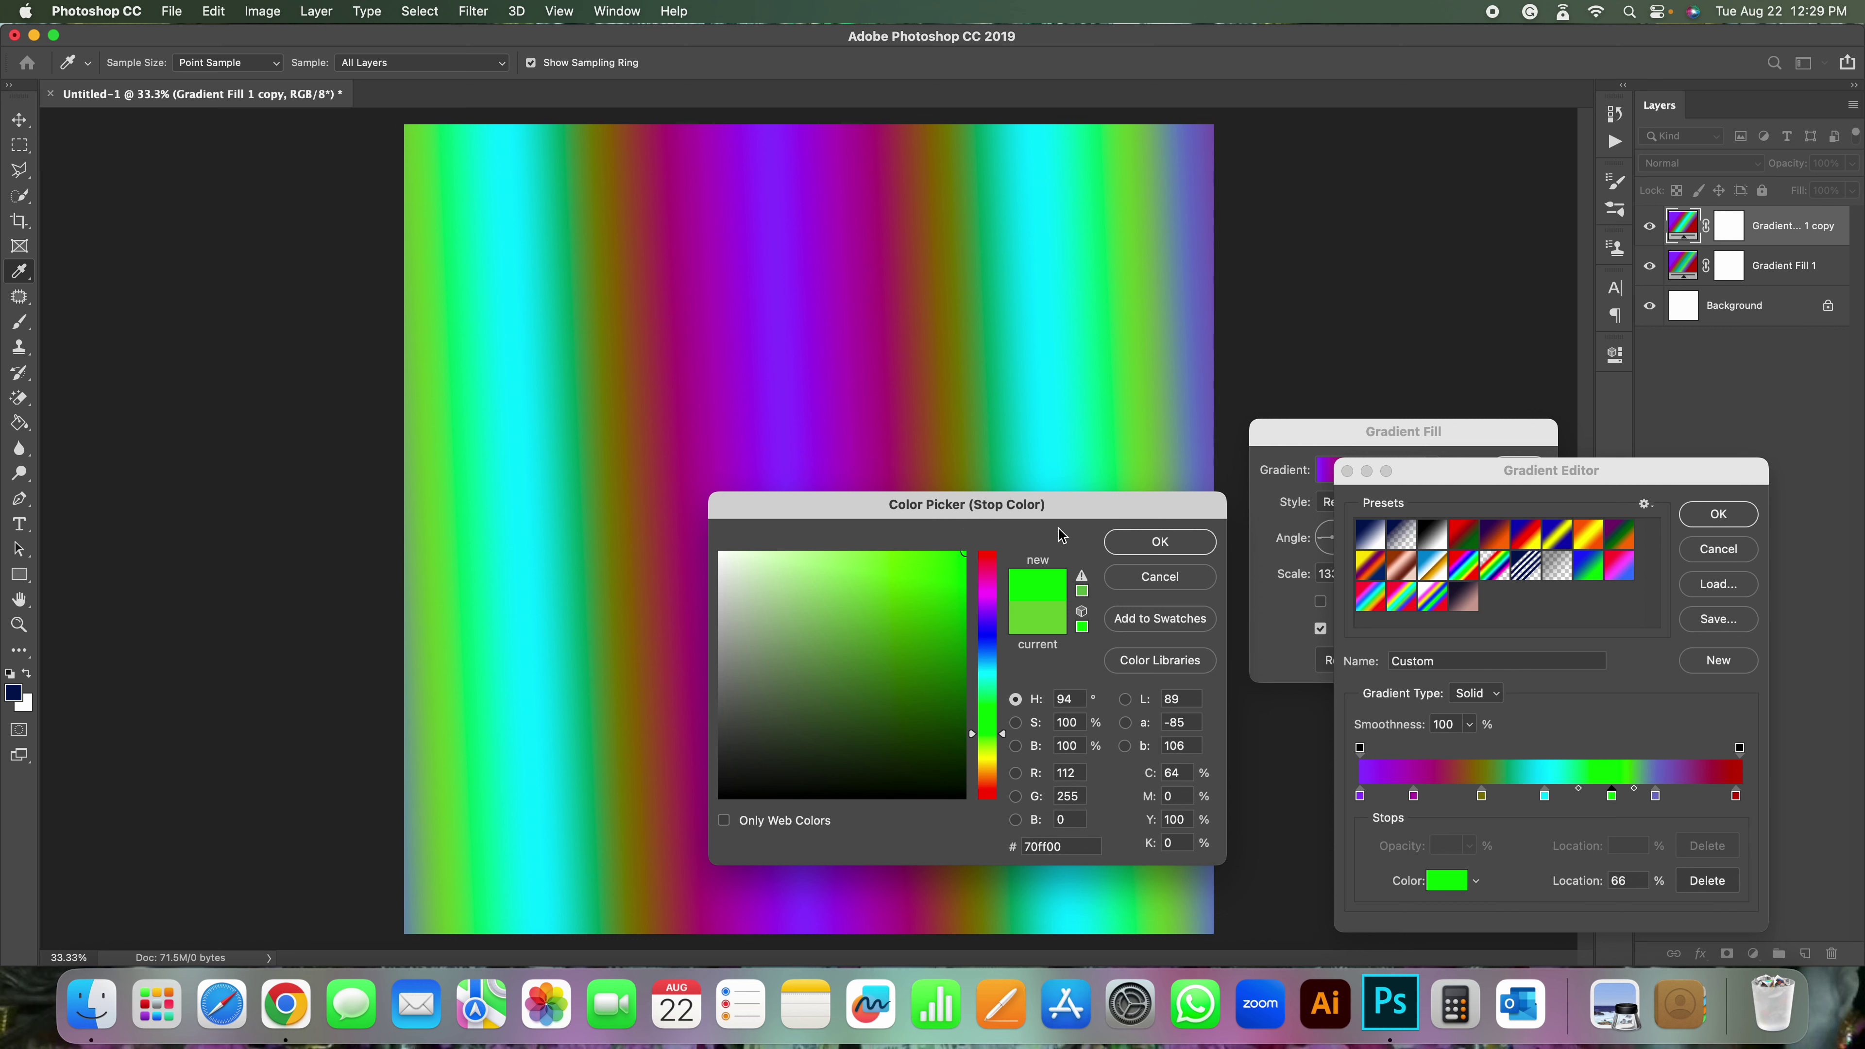
left_click(1159, 542)
- Recolour the 78% stop to a bright teal-green
left_click(1655, 796)
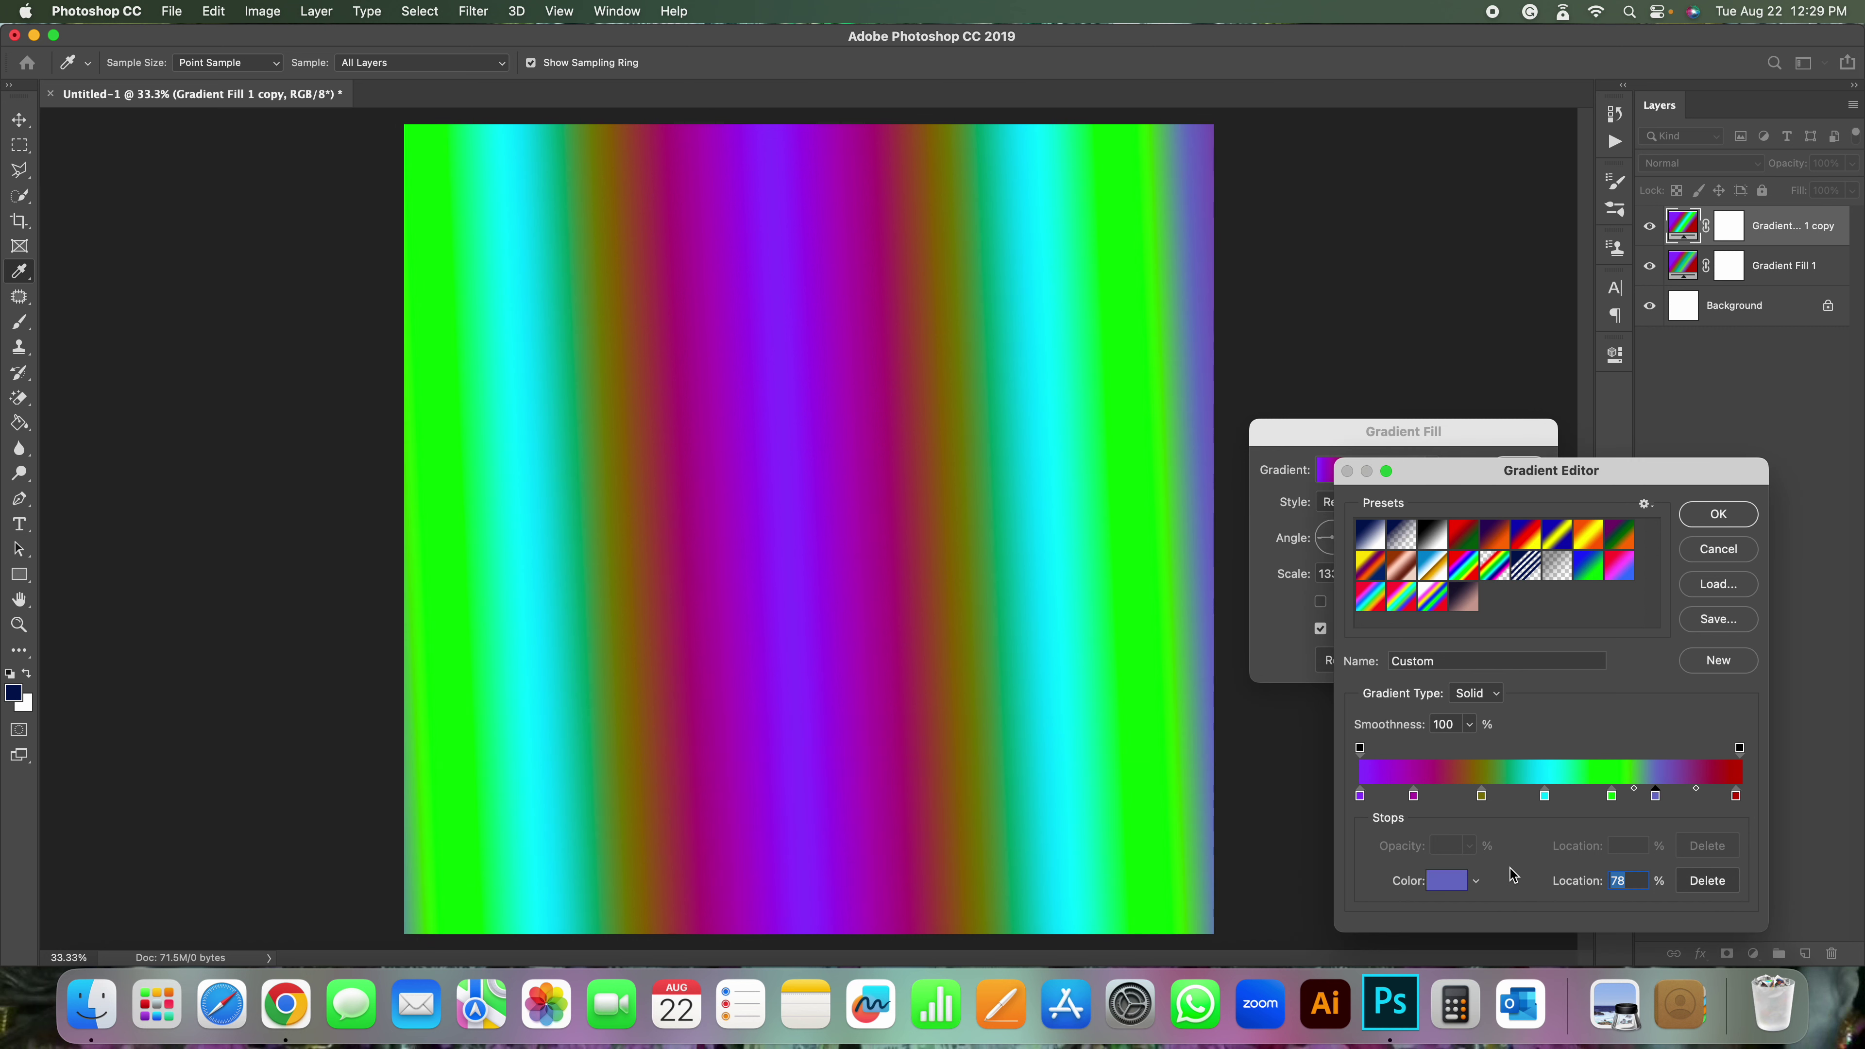
left_click(1447, 880)
left_click(933, 665)
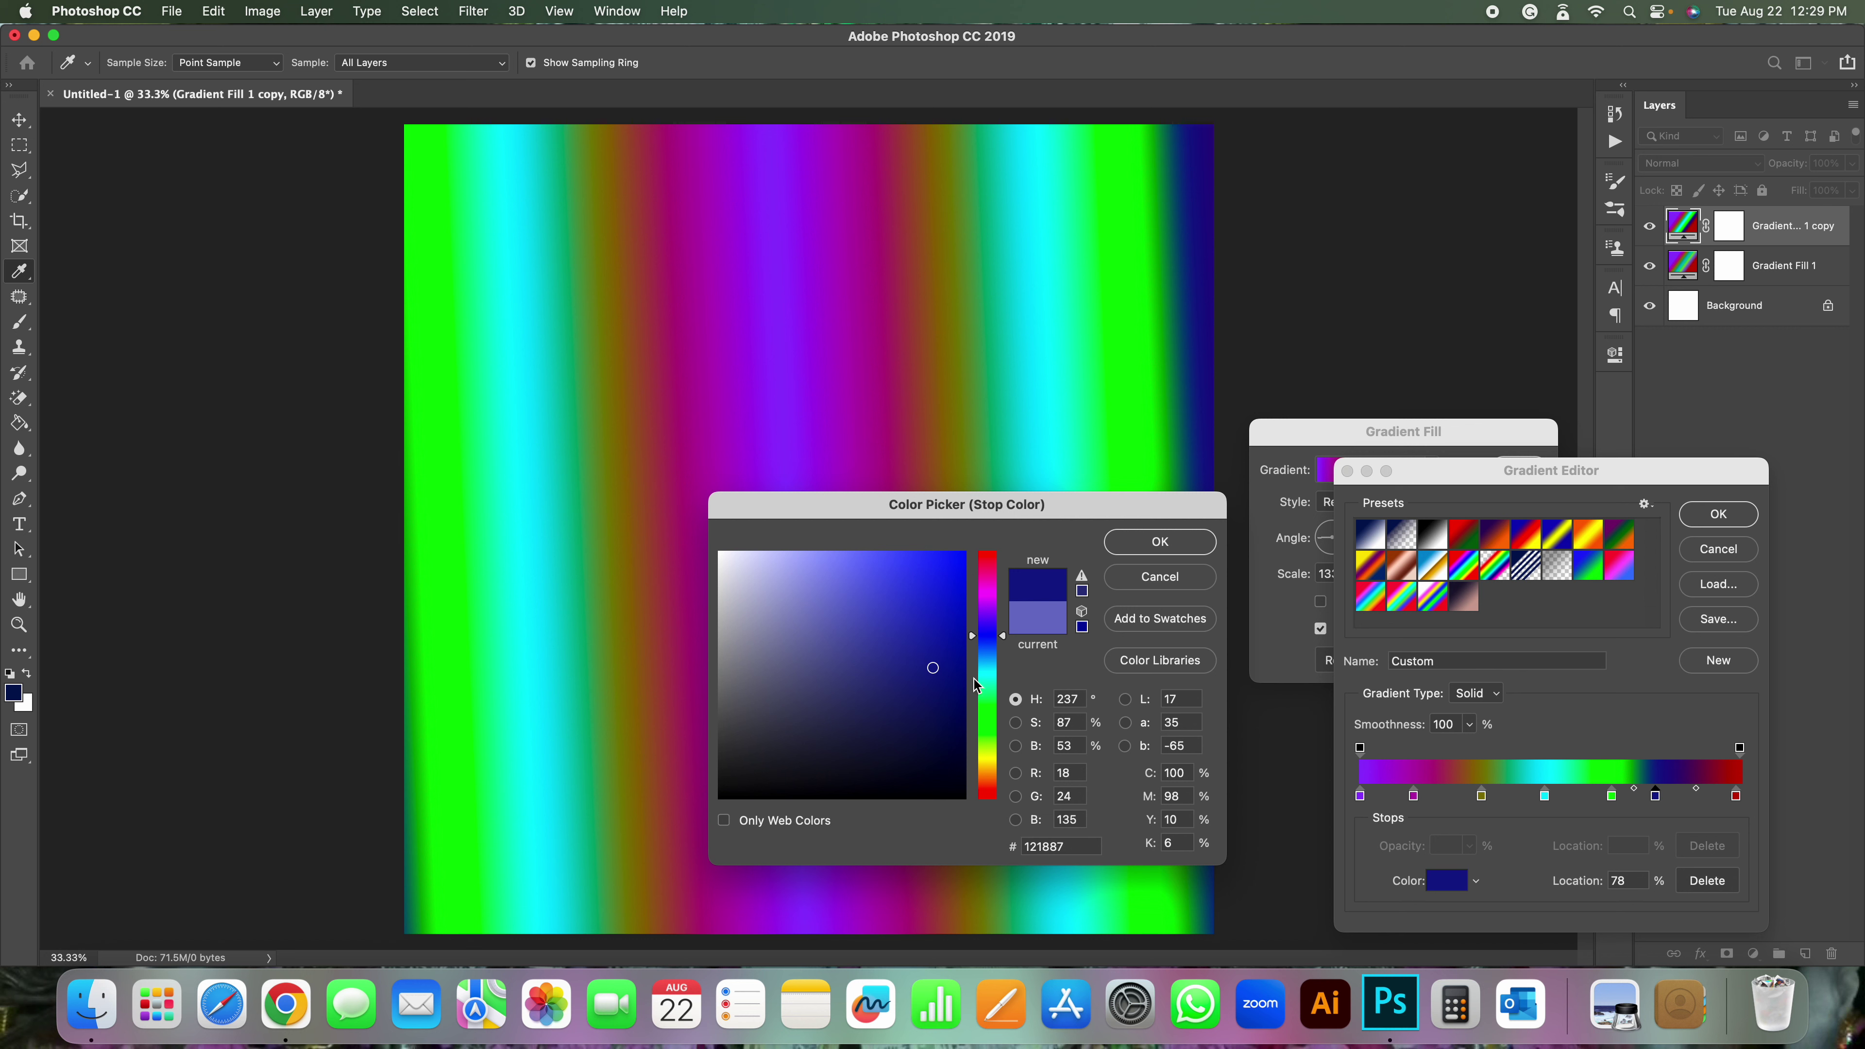
left_click(989, 691)
left_click(958, 562)
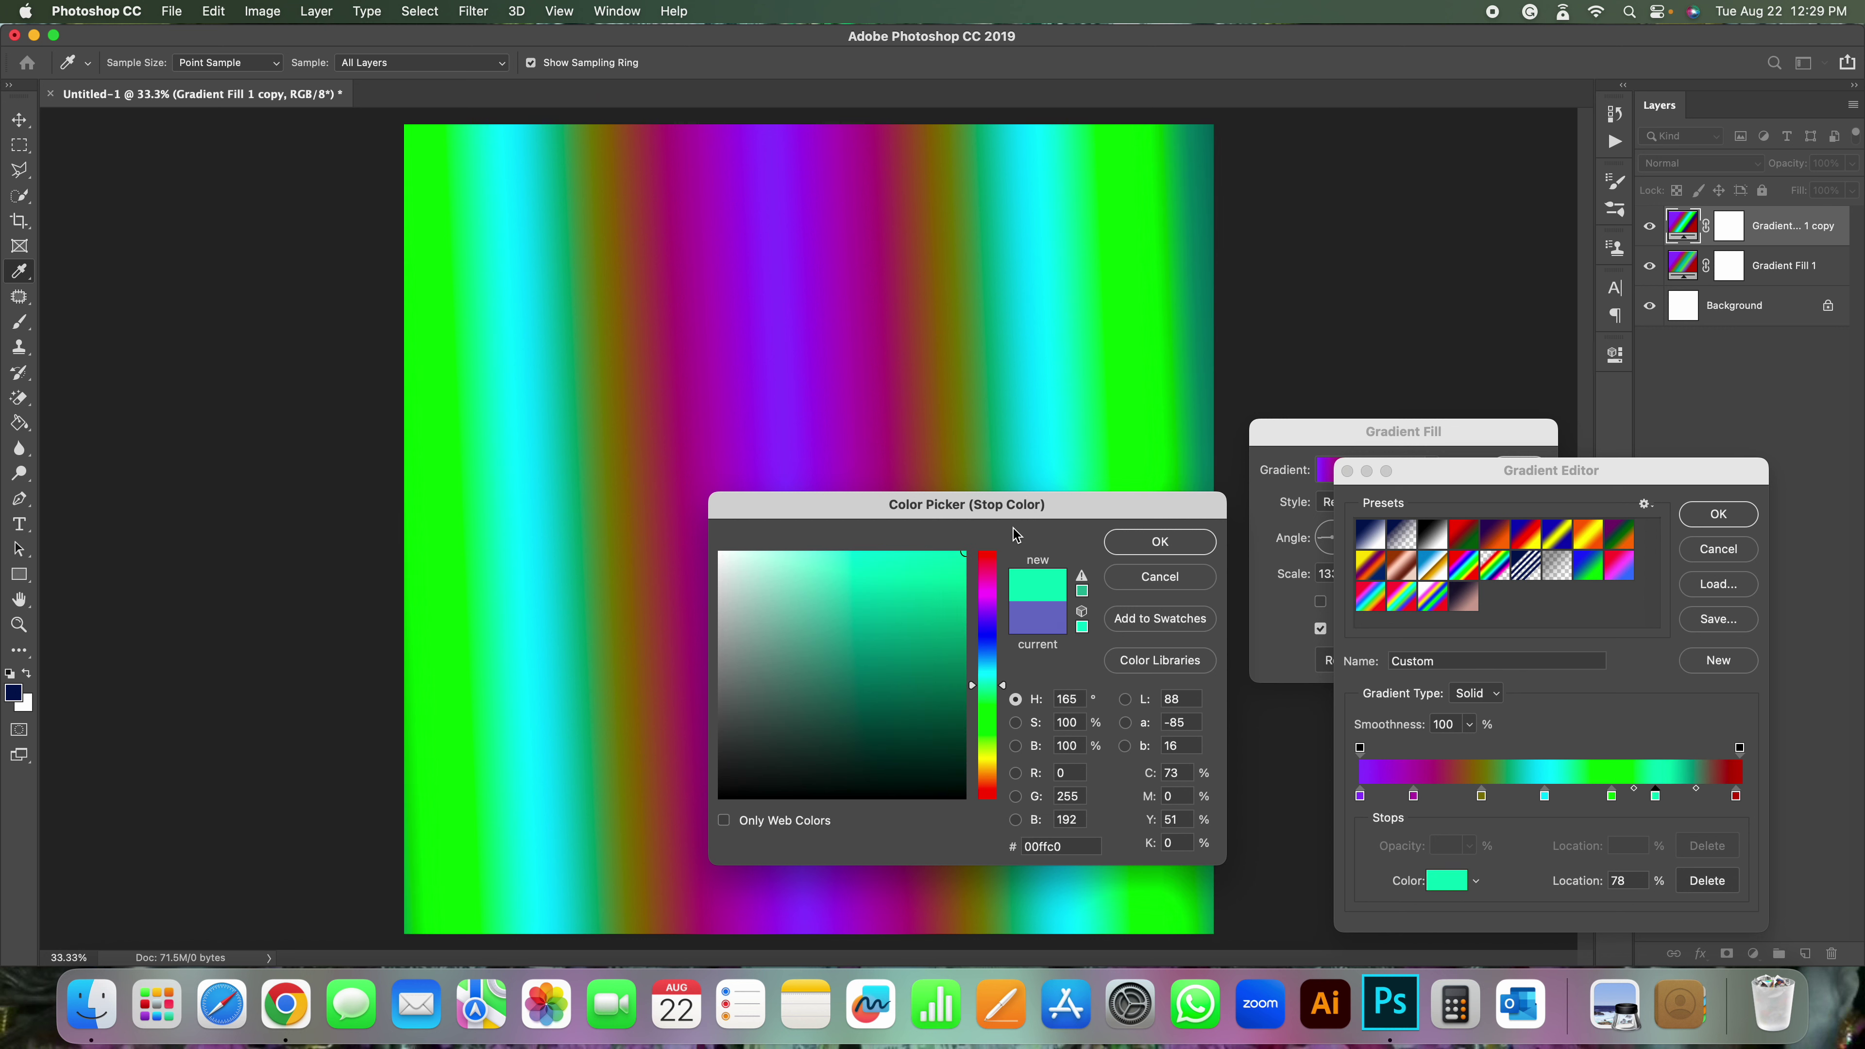
left_click(1168, 543)
- Make the 99% end stop a brighter red and the 13% stop bright green
left_click(1736, 795)
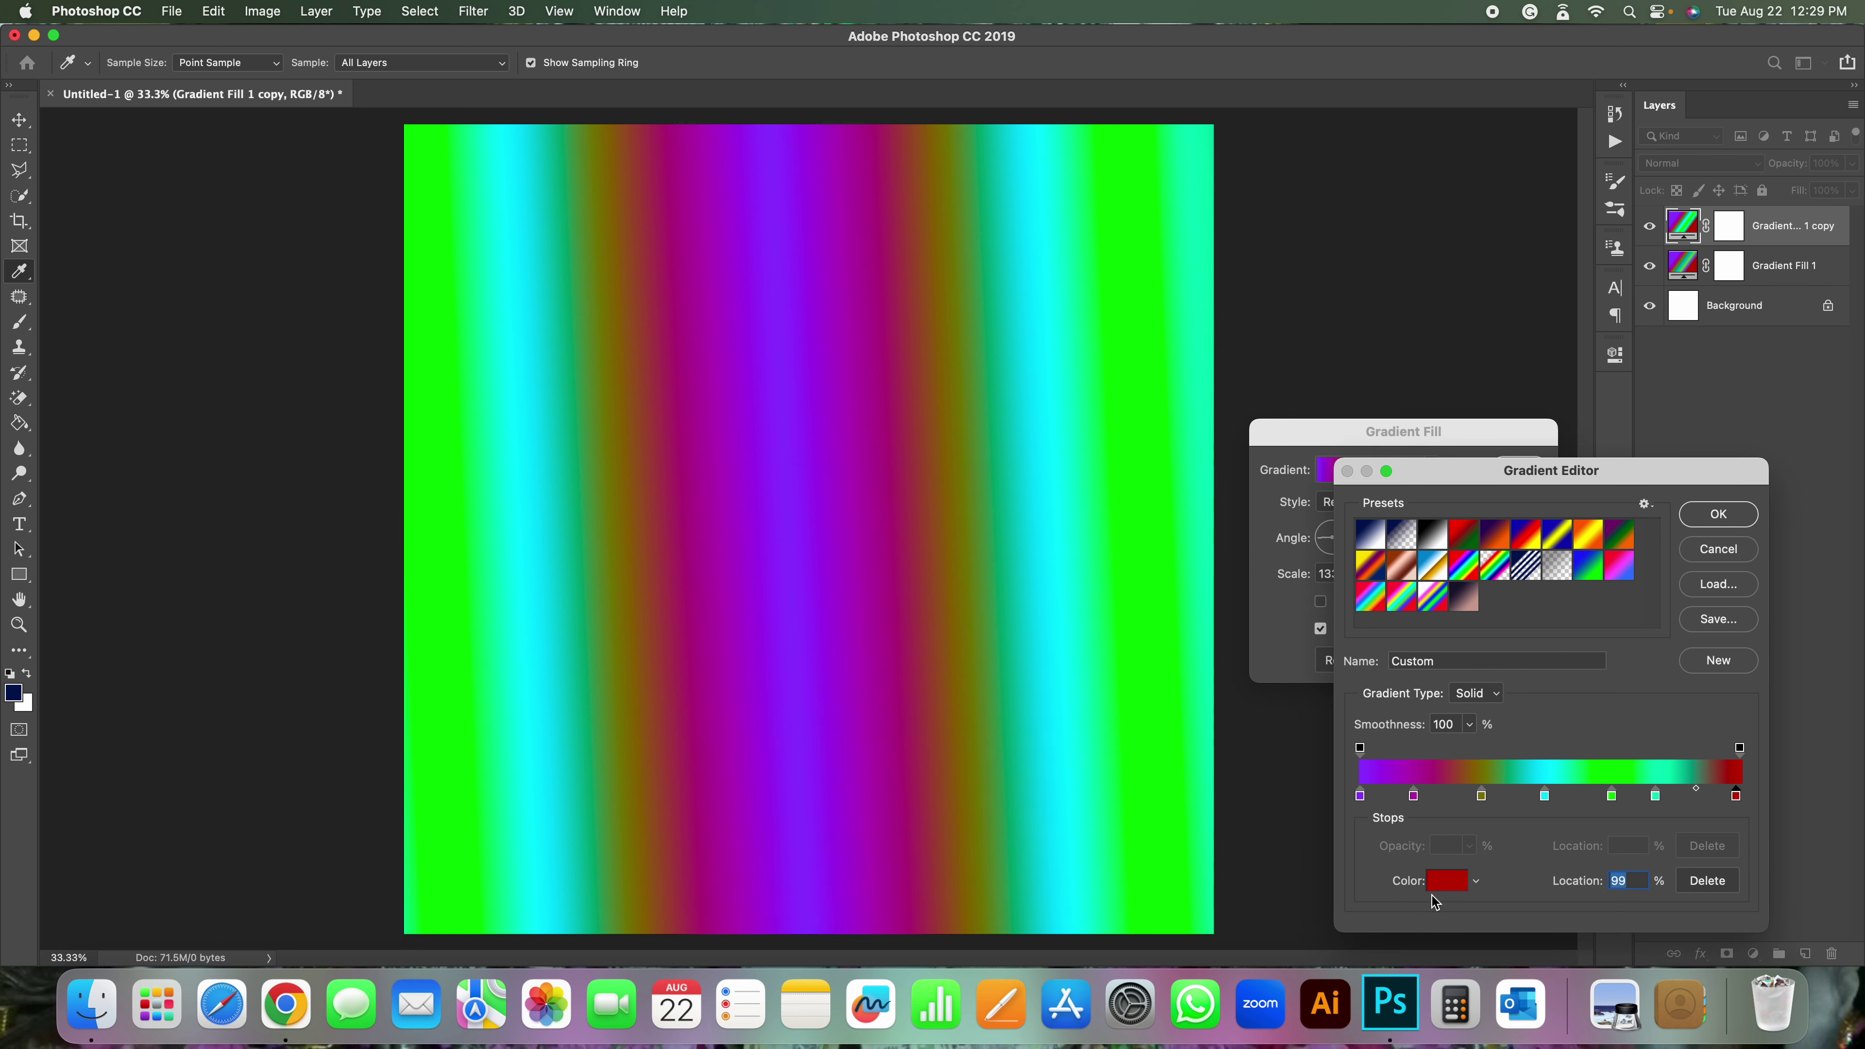
left_click(1446, 880)
left_click_drag(834, 667, 964, 552)
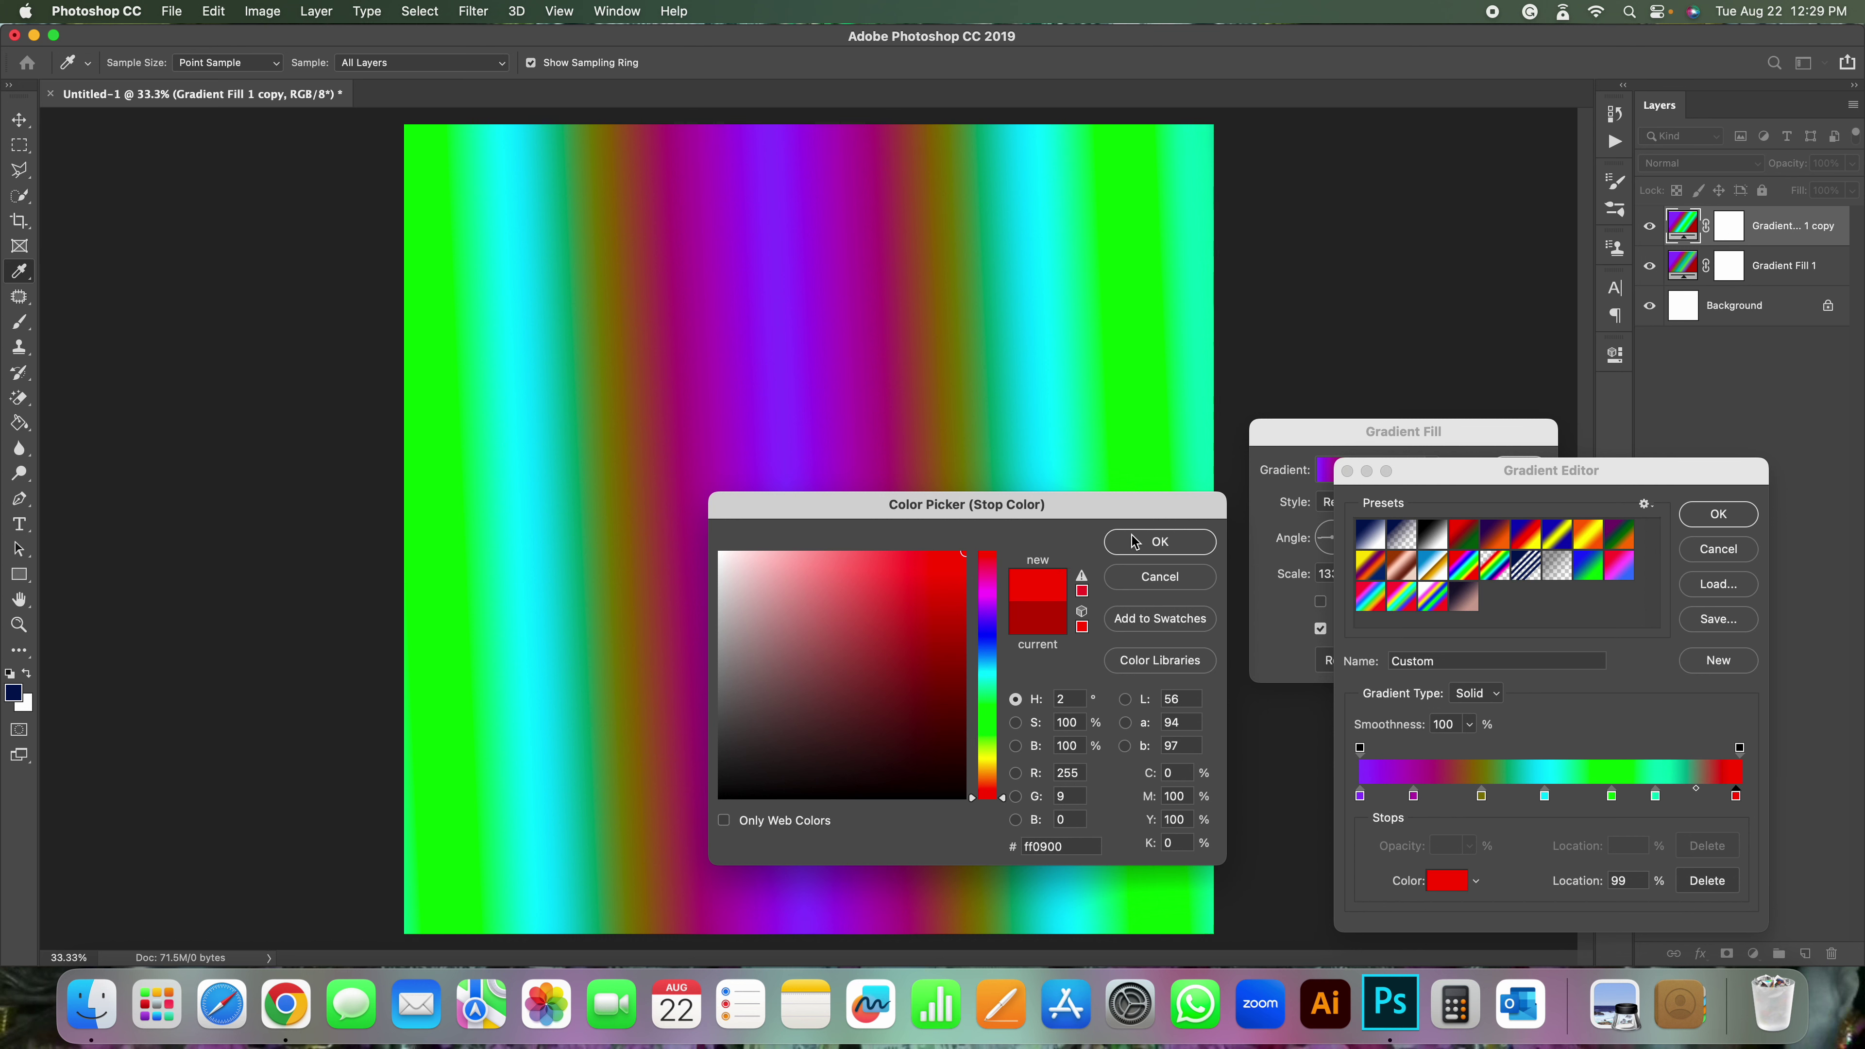
left_click(1160, 542)
left_click(1413, 796)
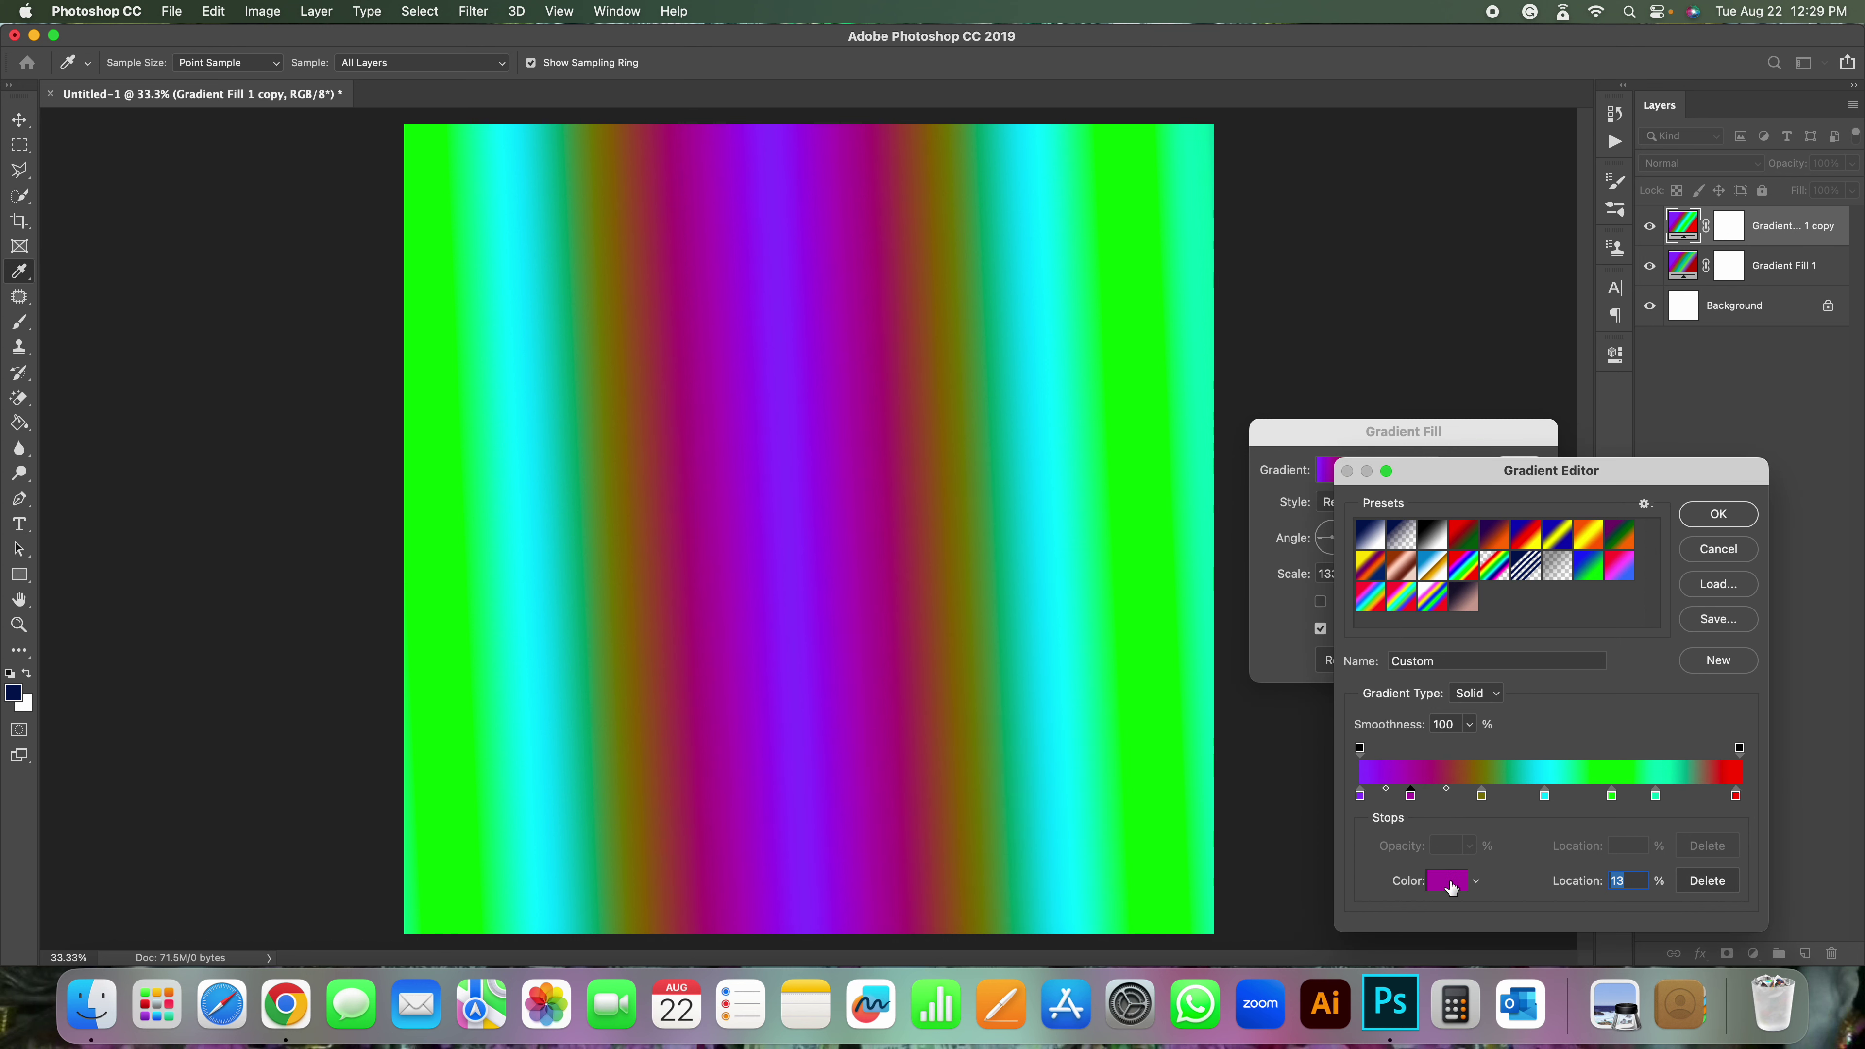
left_click(1447, 880)
left_click(987, 698)
left_click_drag(961, 566, 1005, 546)
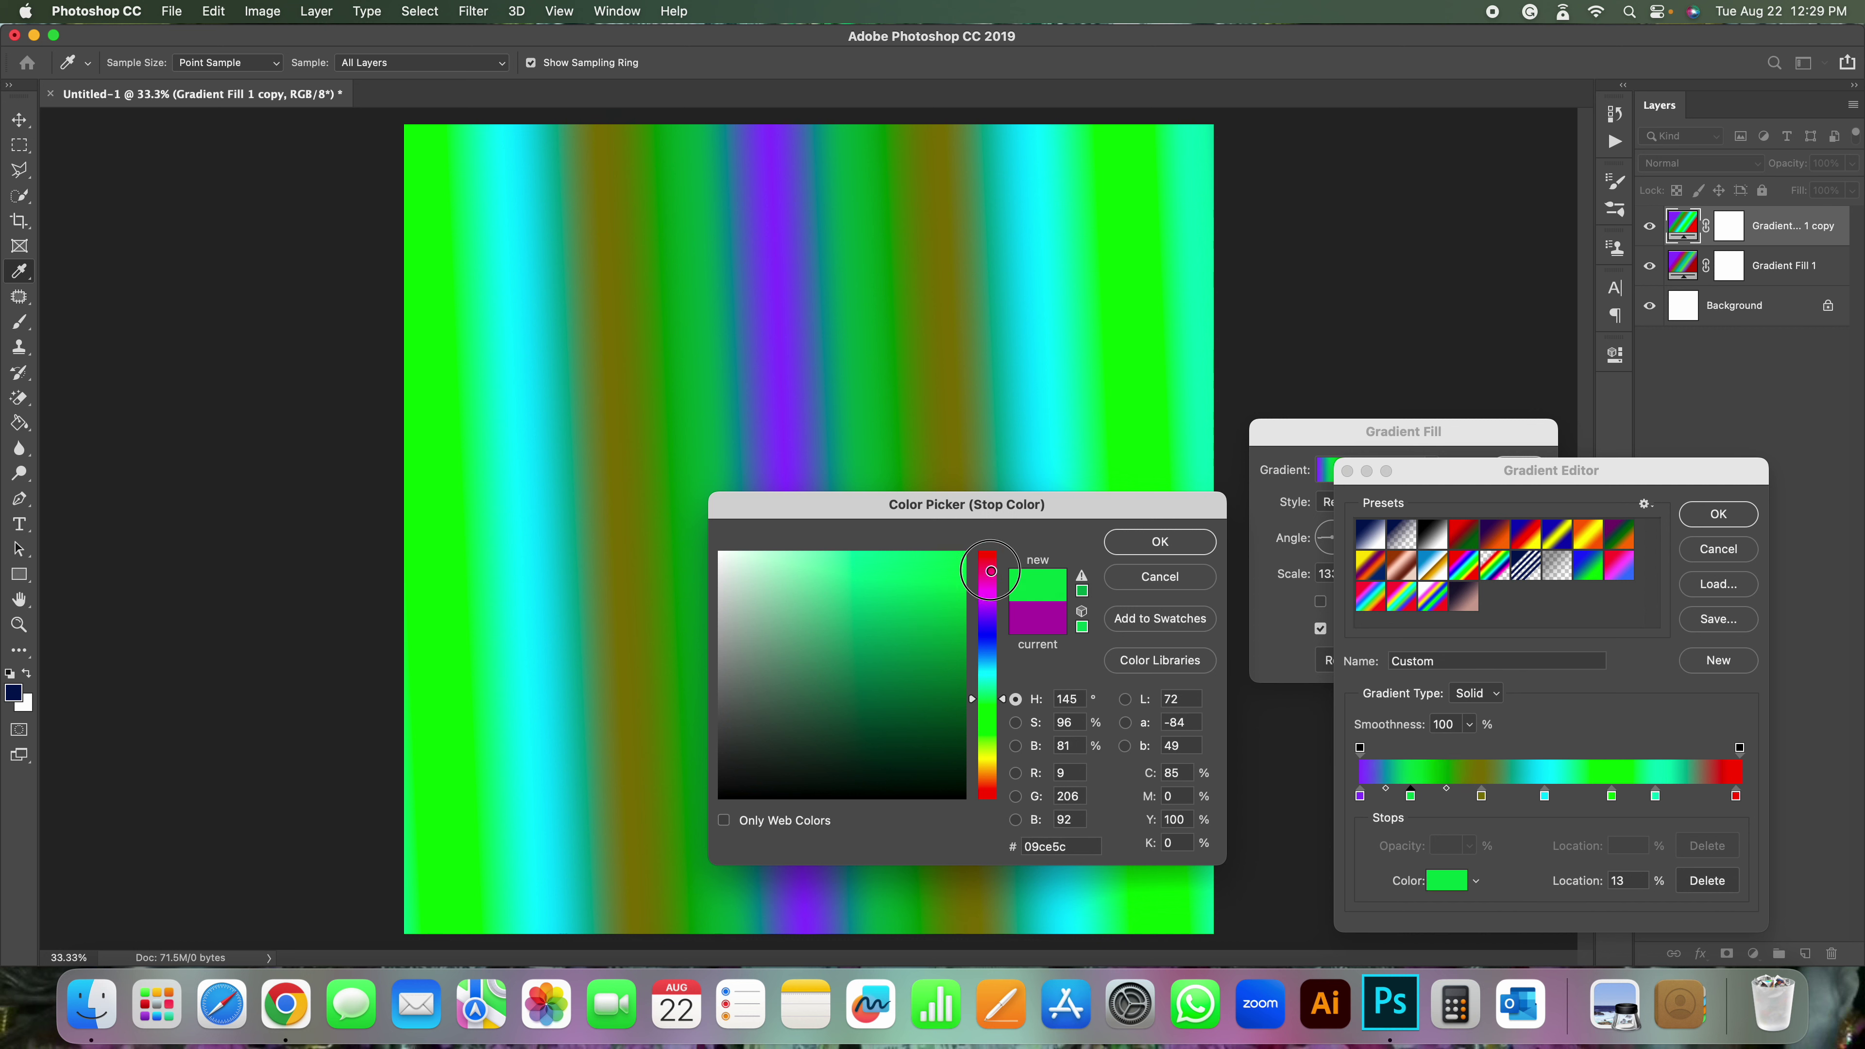
left_click(1161, 542)
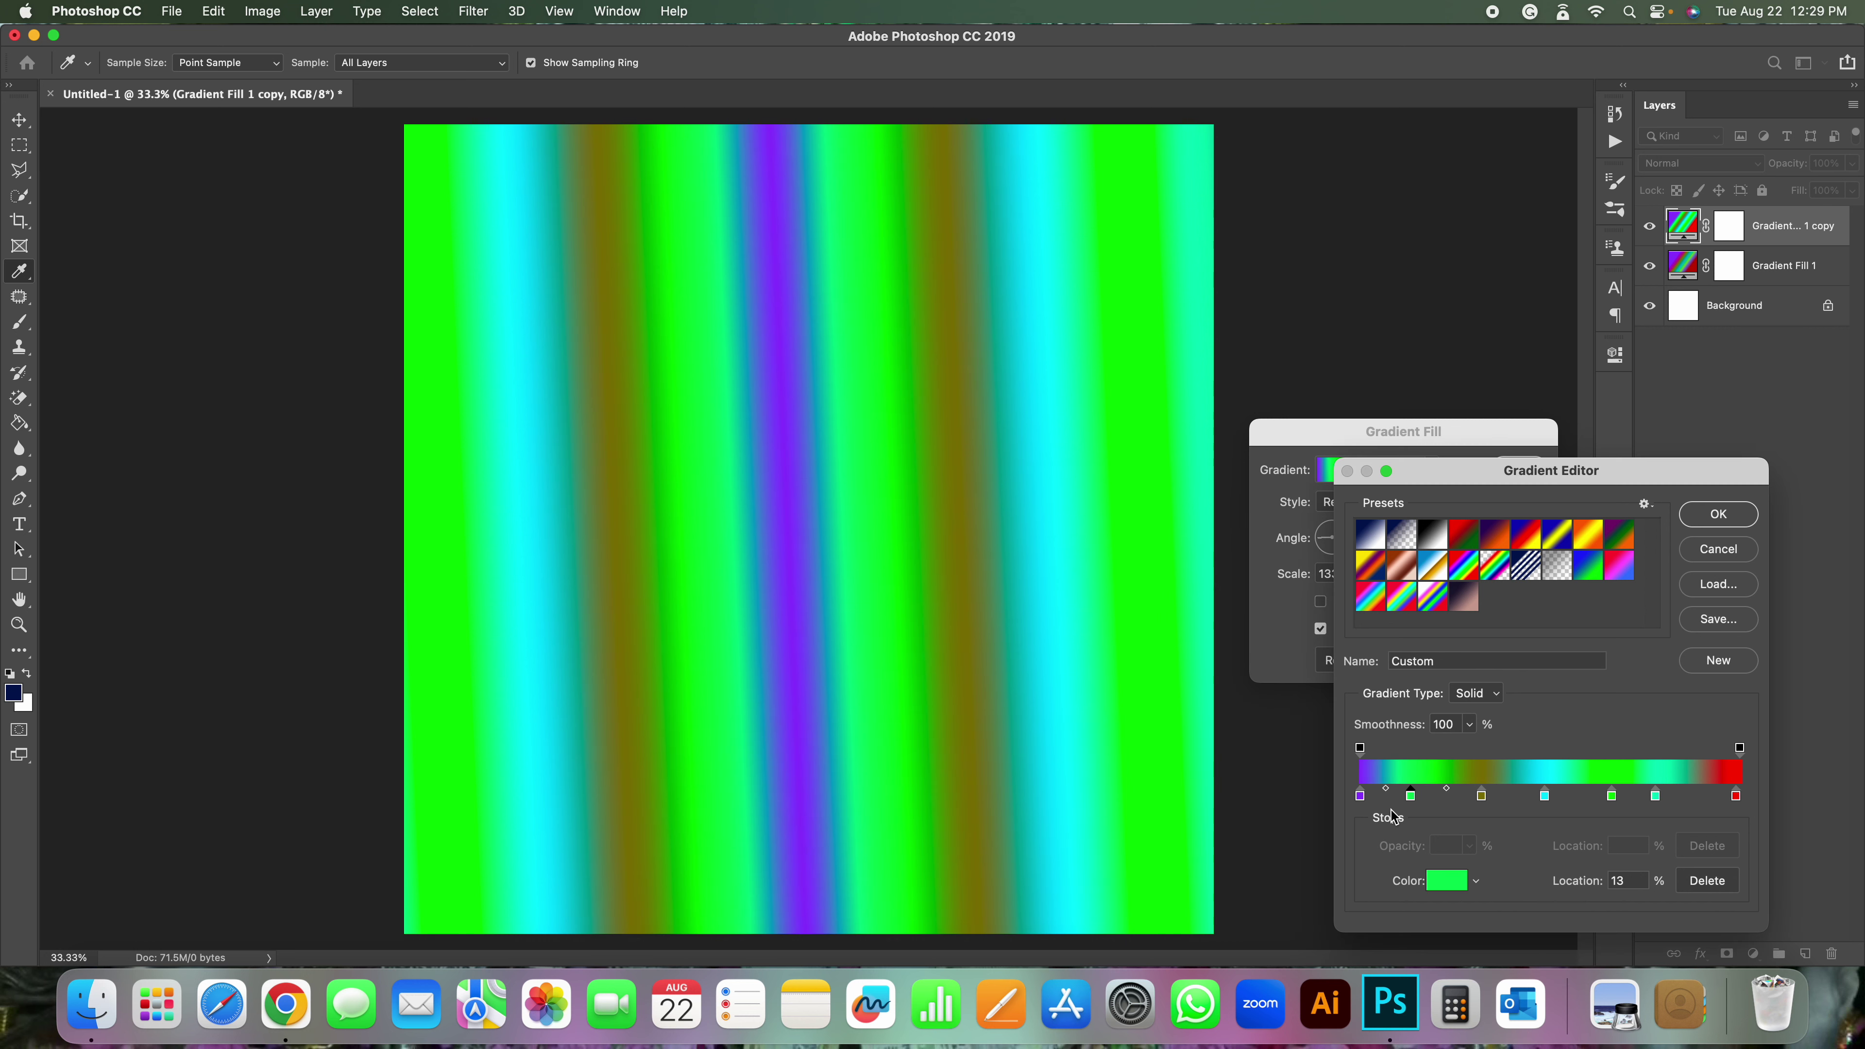
- Set the 0% stop to pure blue and the 66% stop to orange
left_click(1360, 795)
left_click(1443, 881)
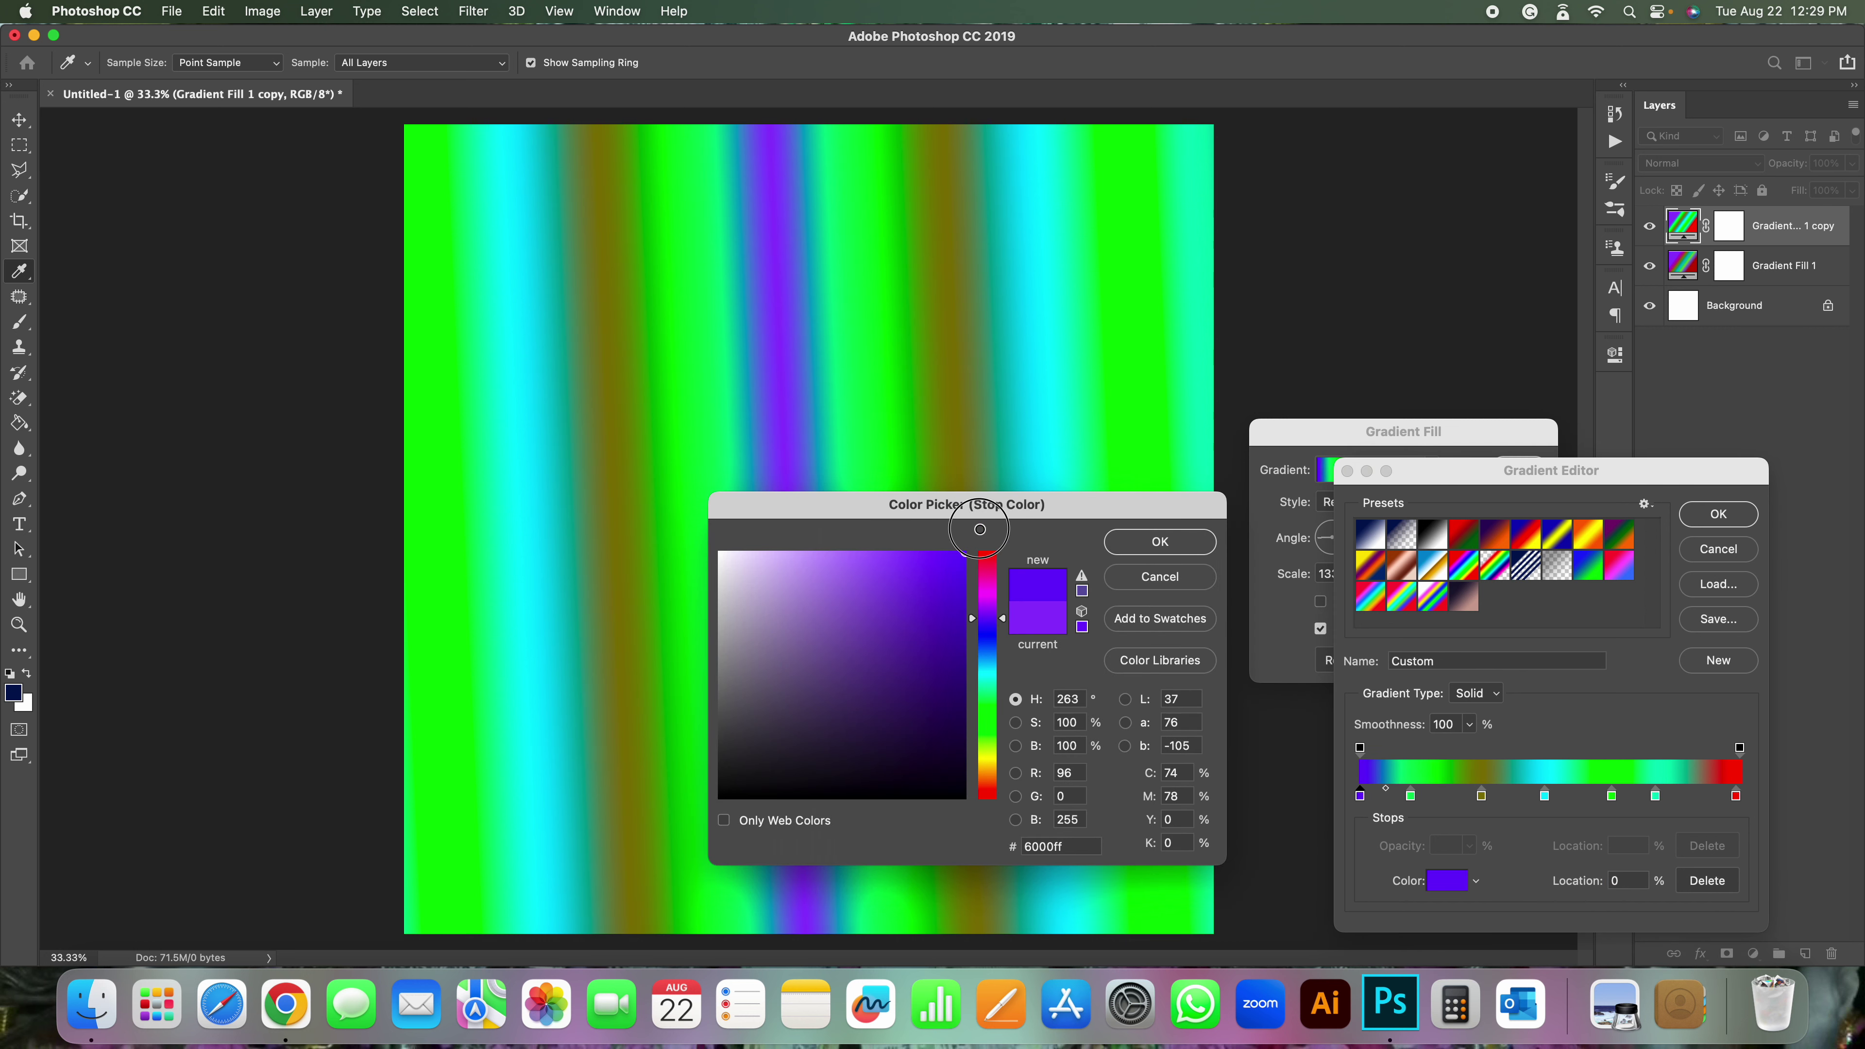
left_click(964, 552)
left_click(986, 641)
left_click(1161, 542)
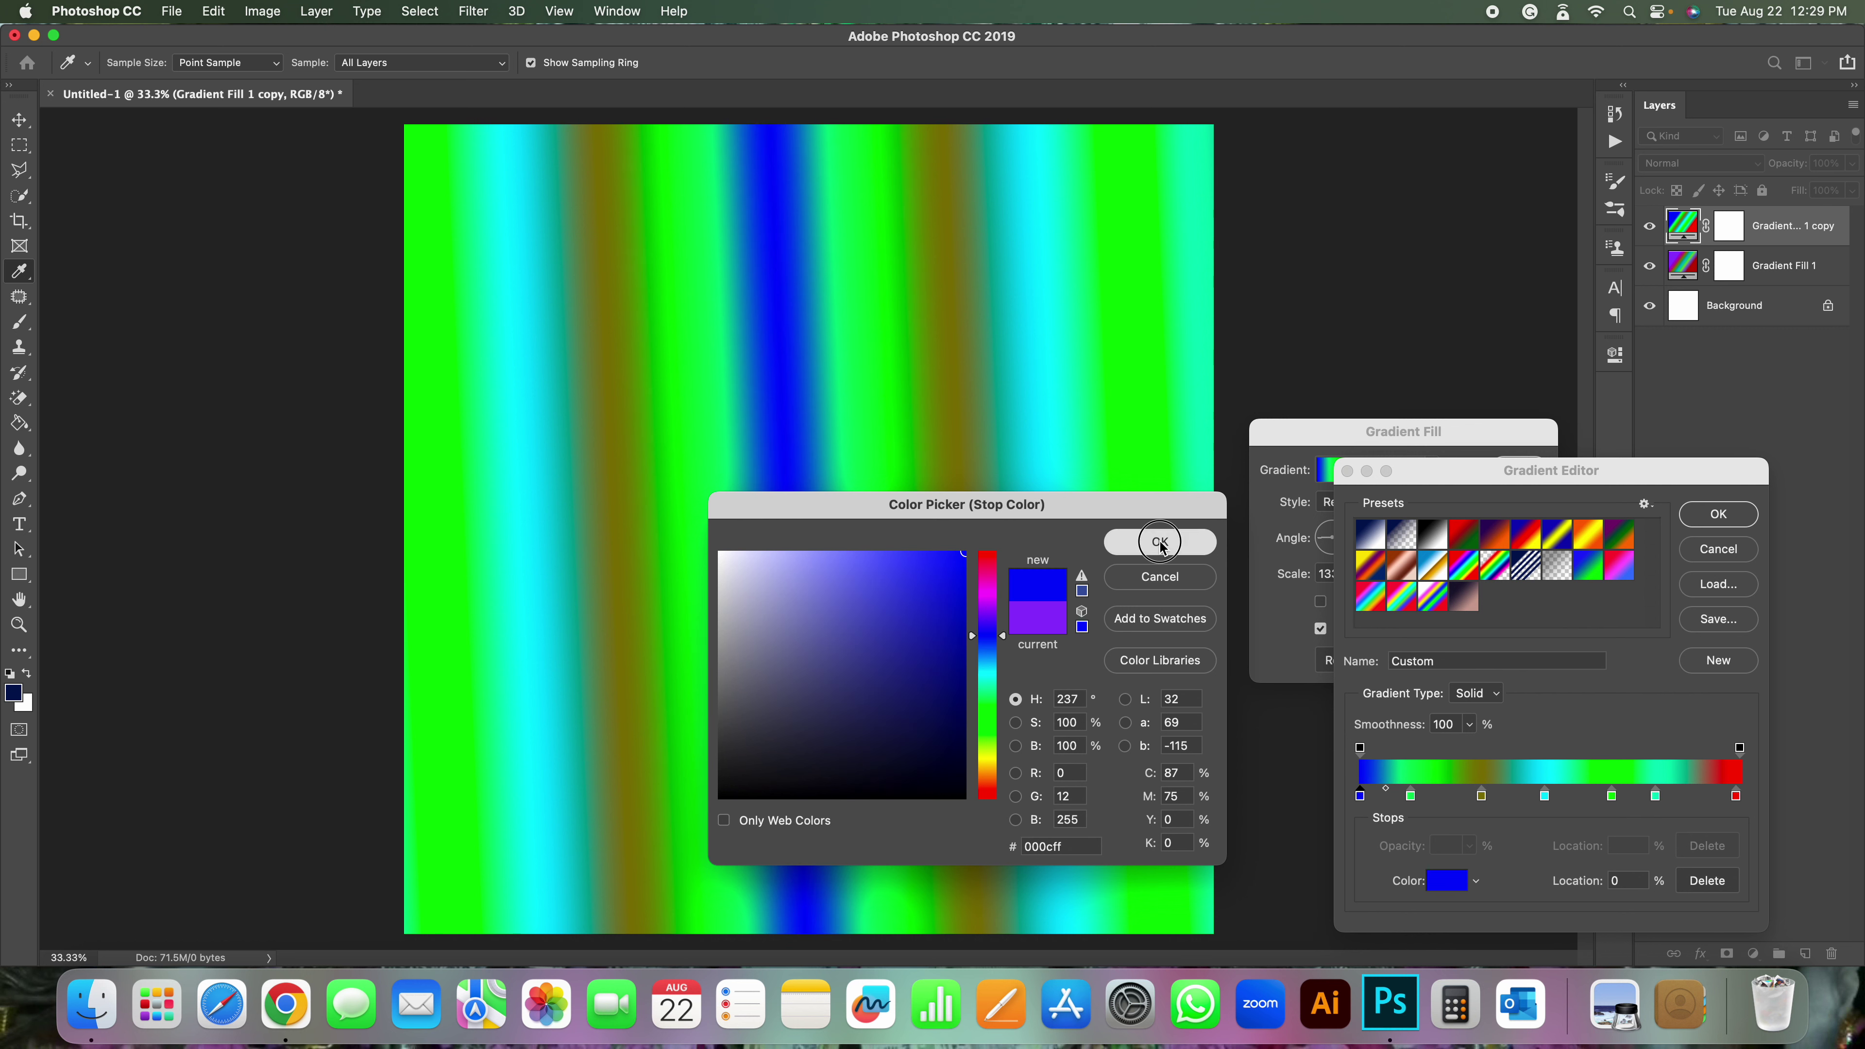
left_click(1612, 796)
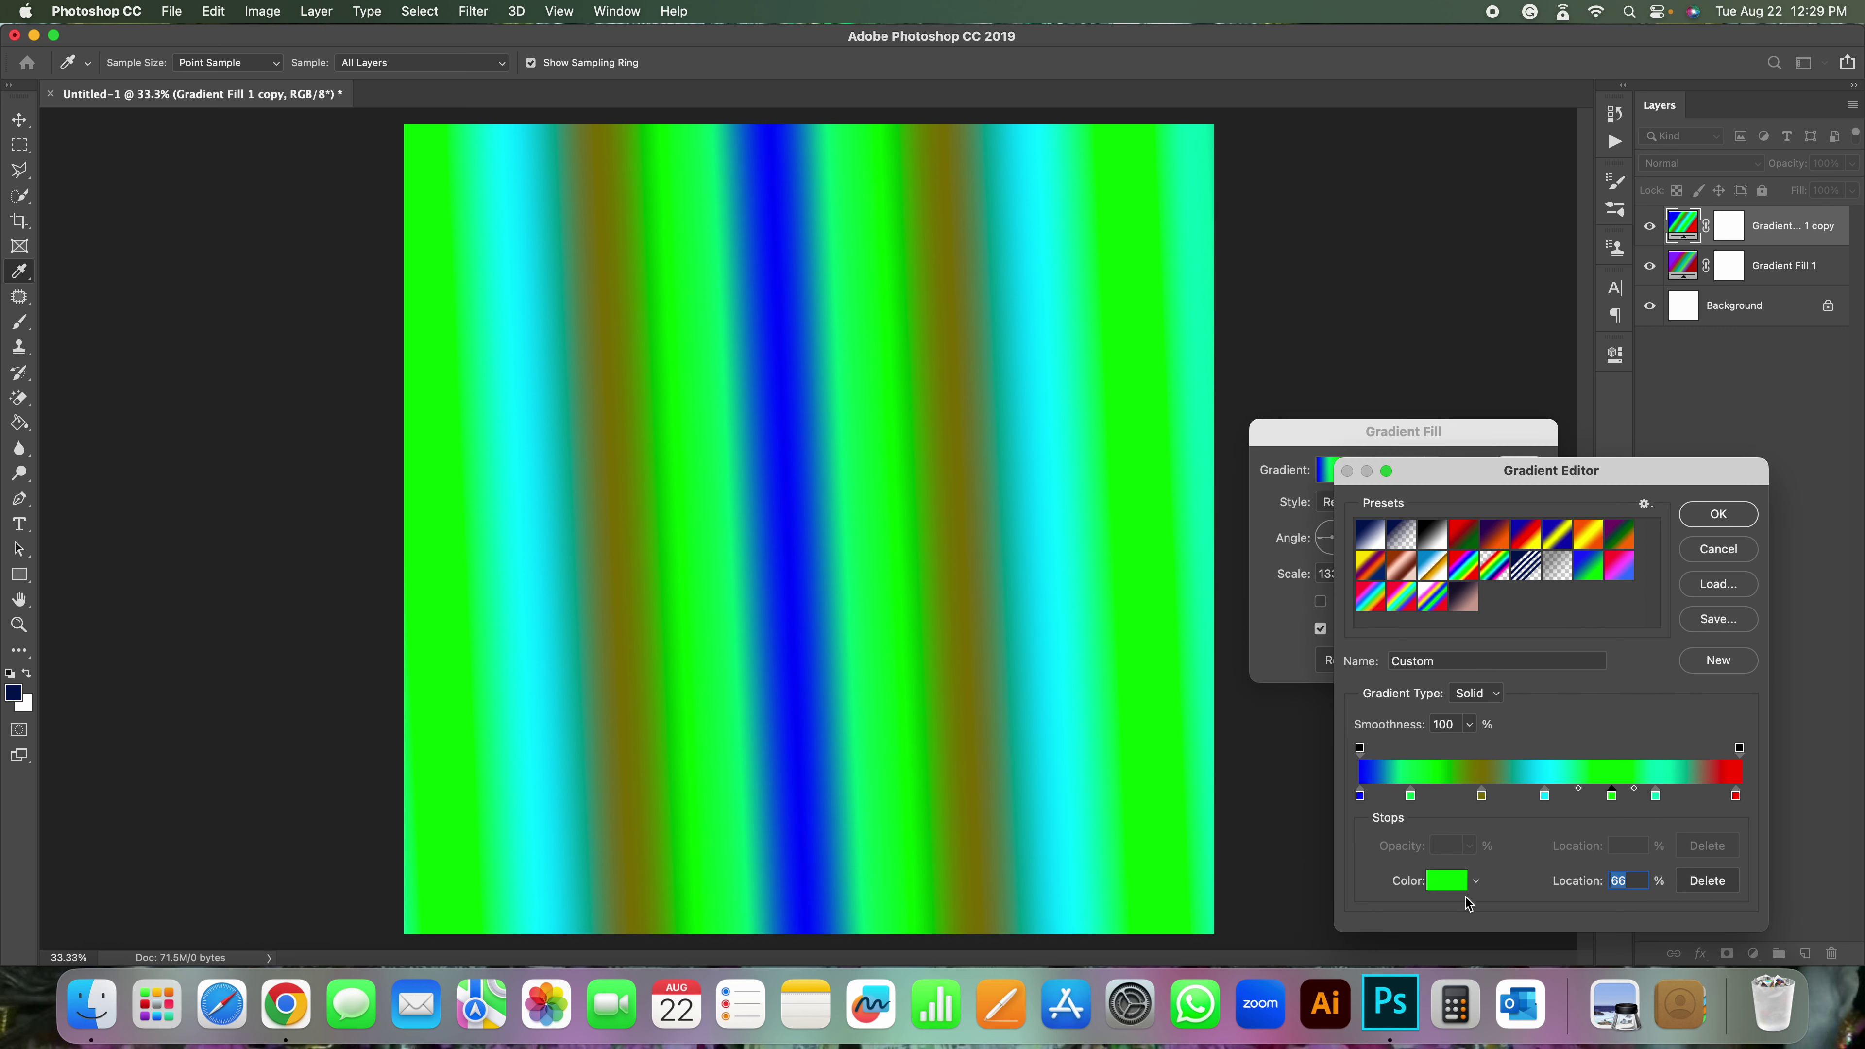
left_click(1445, 880)
left_click(987, 778)
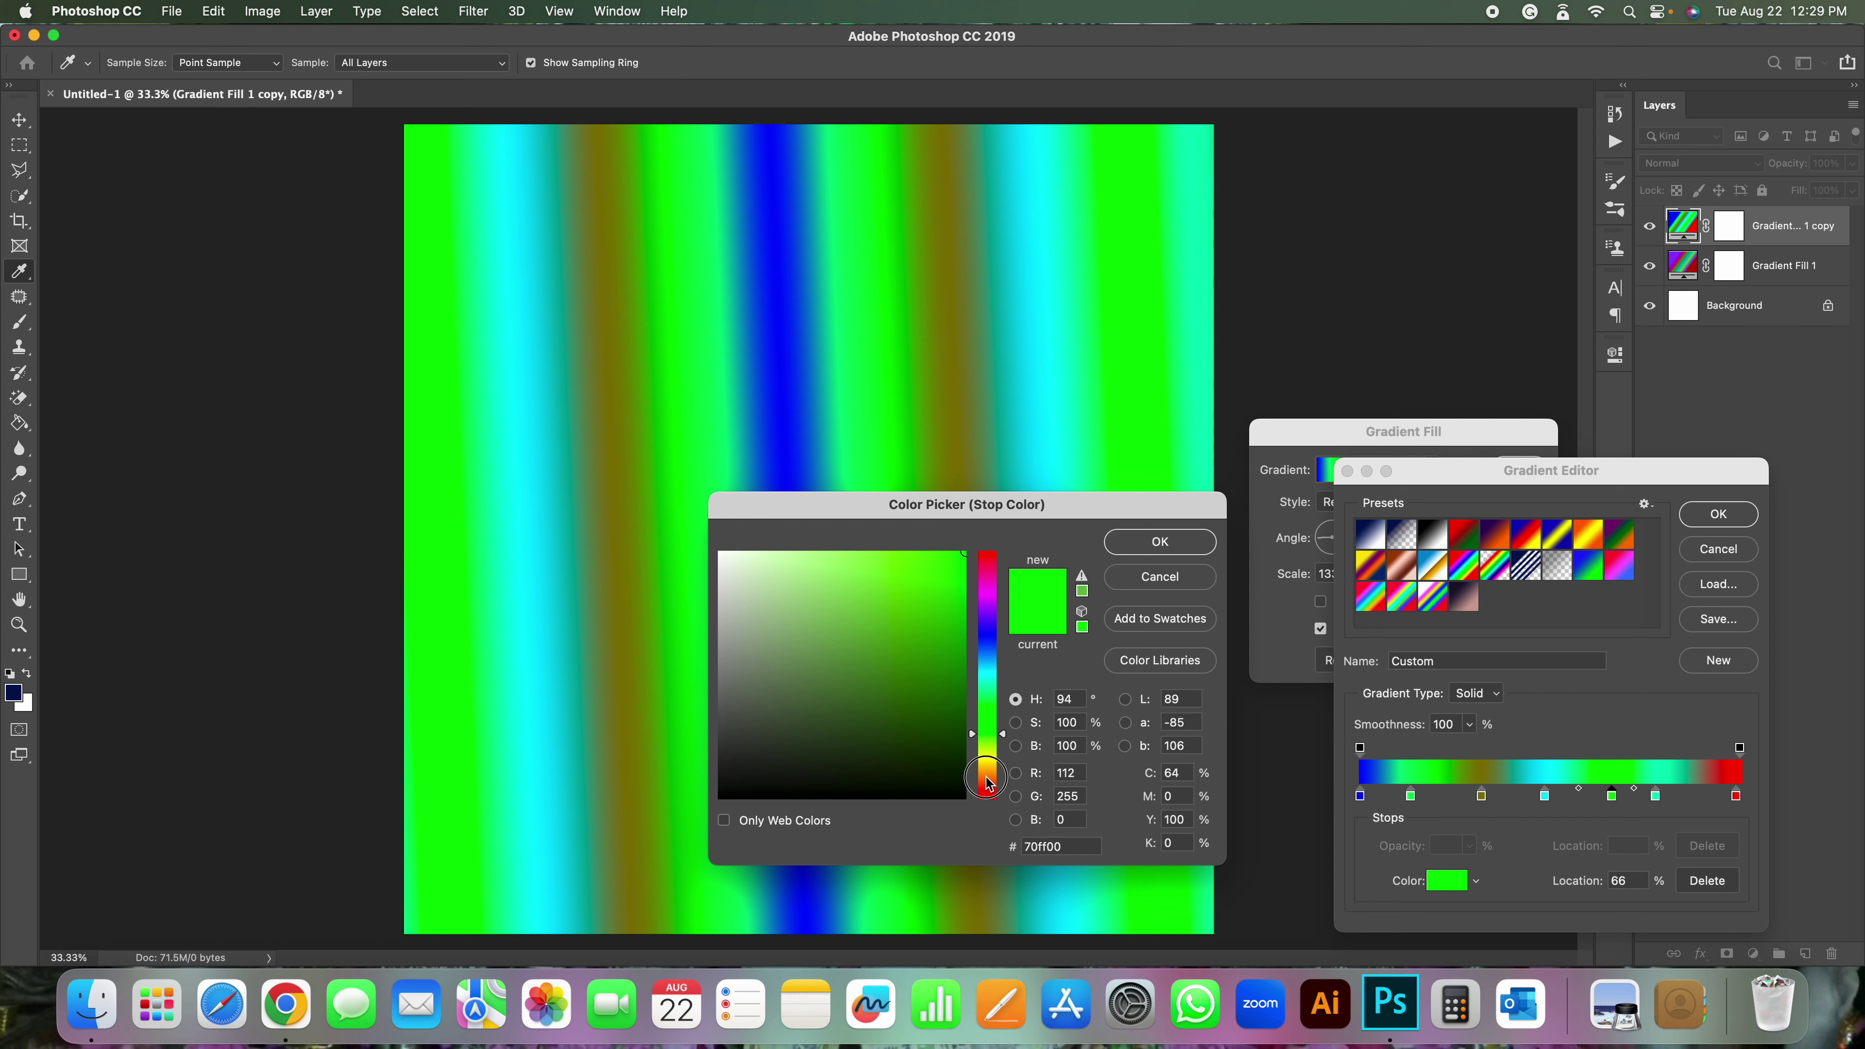
left_click(1168, 543)
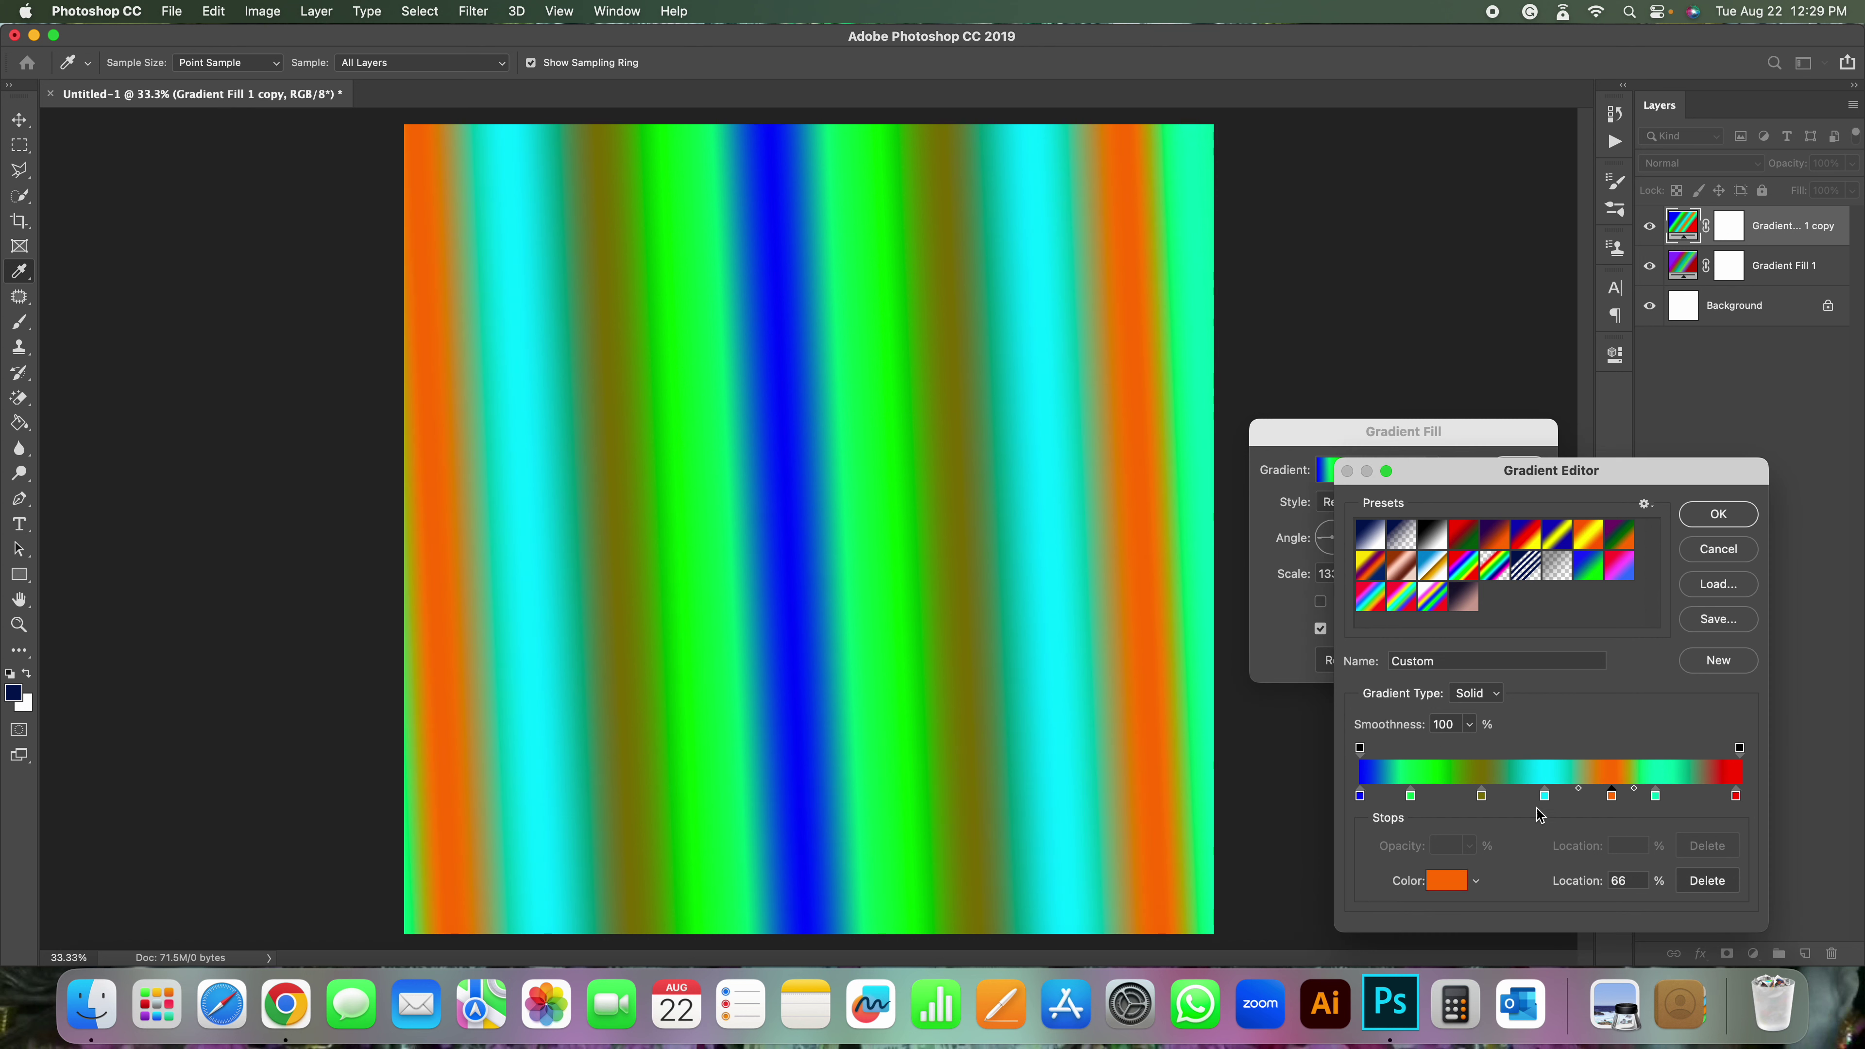
- Change the 13% stop to magenta and accept the edited gradient
left_click(1410, 796)
left_click(1445, 880)
left_click(989, 608)
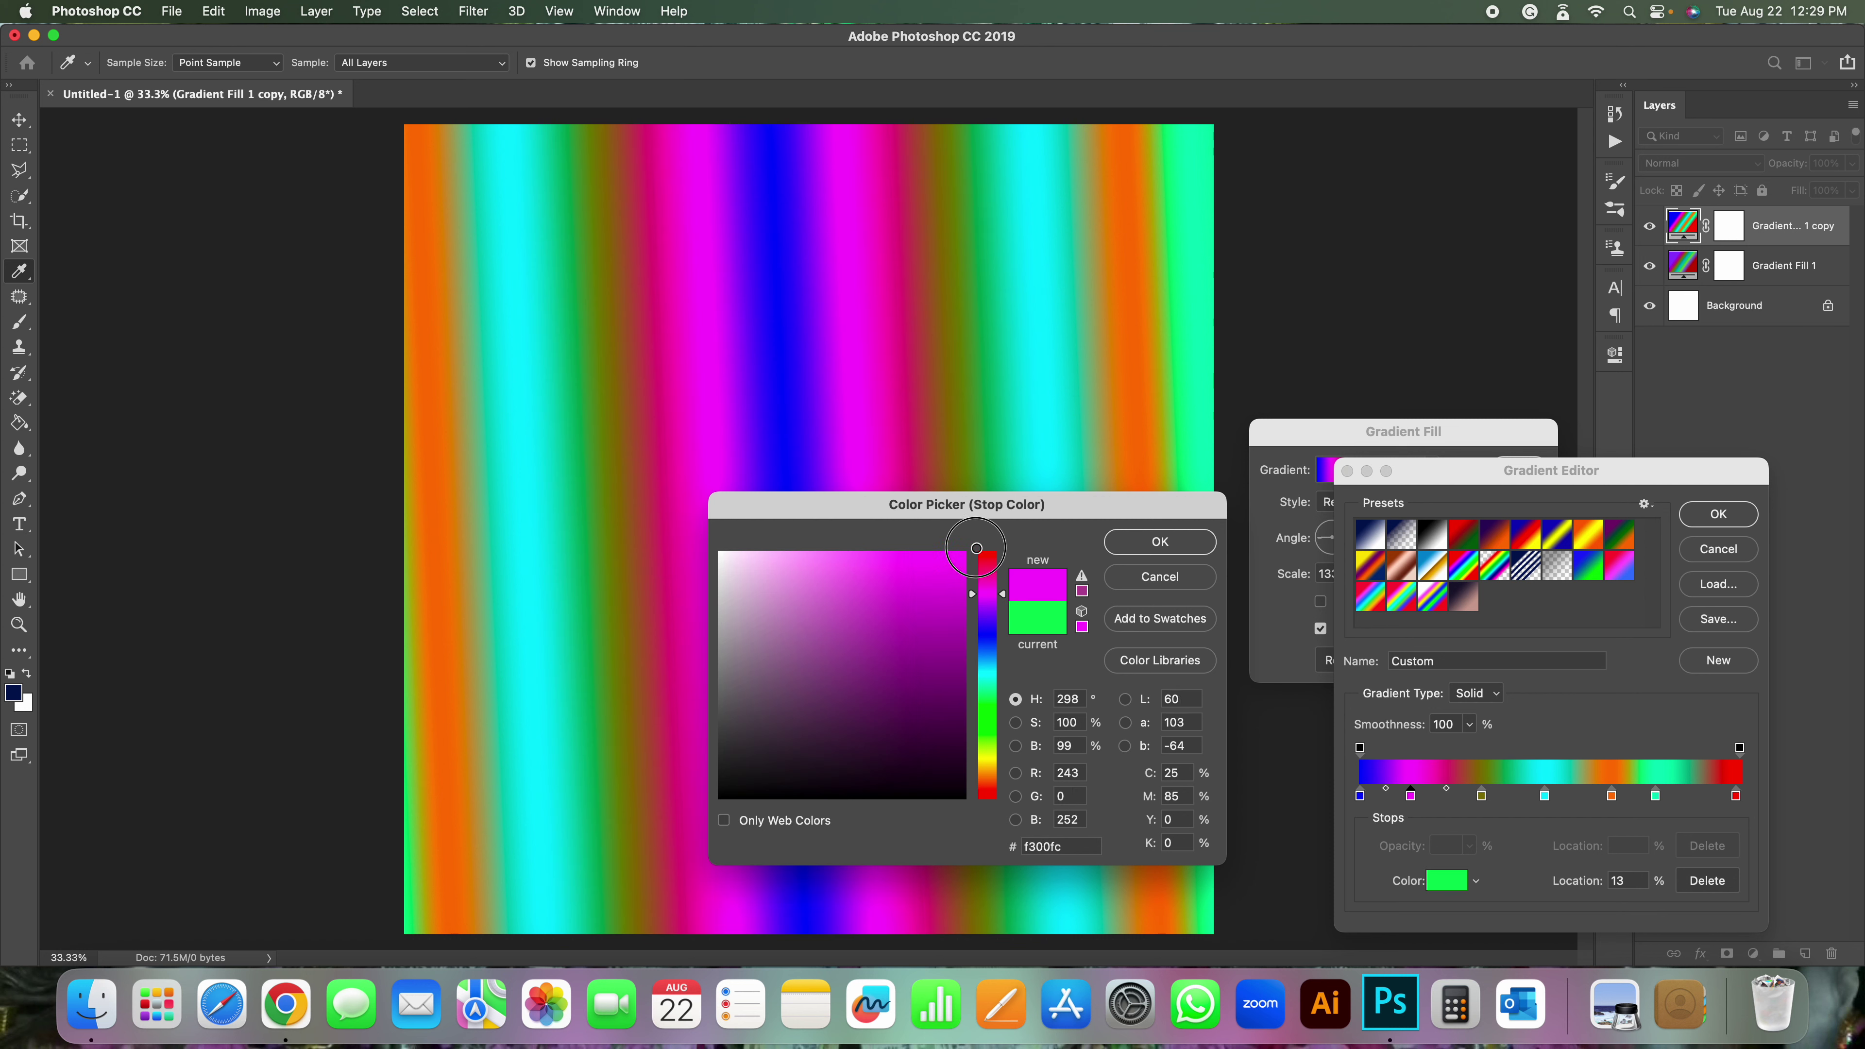
left_click(1161, 541)
left_click(1733, 523)
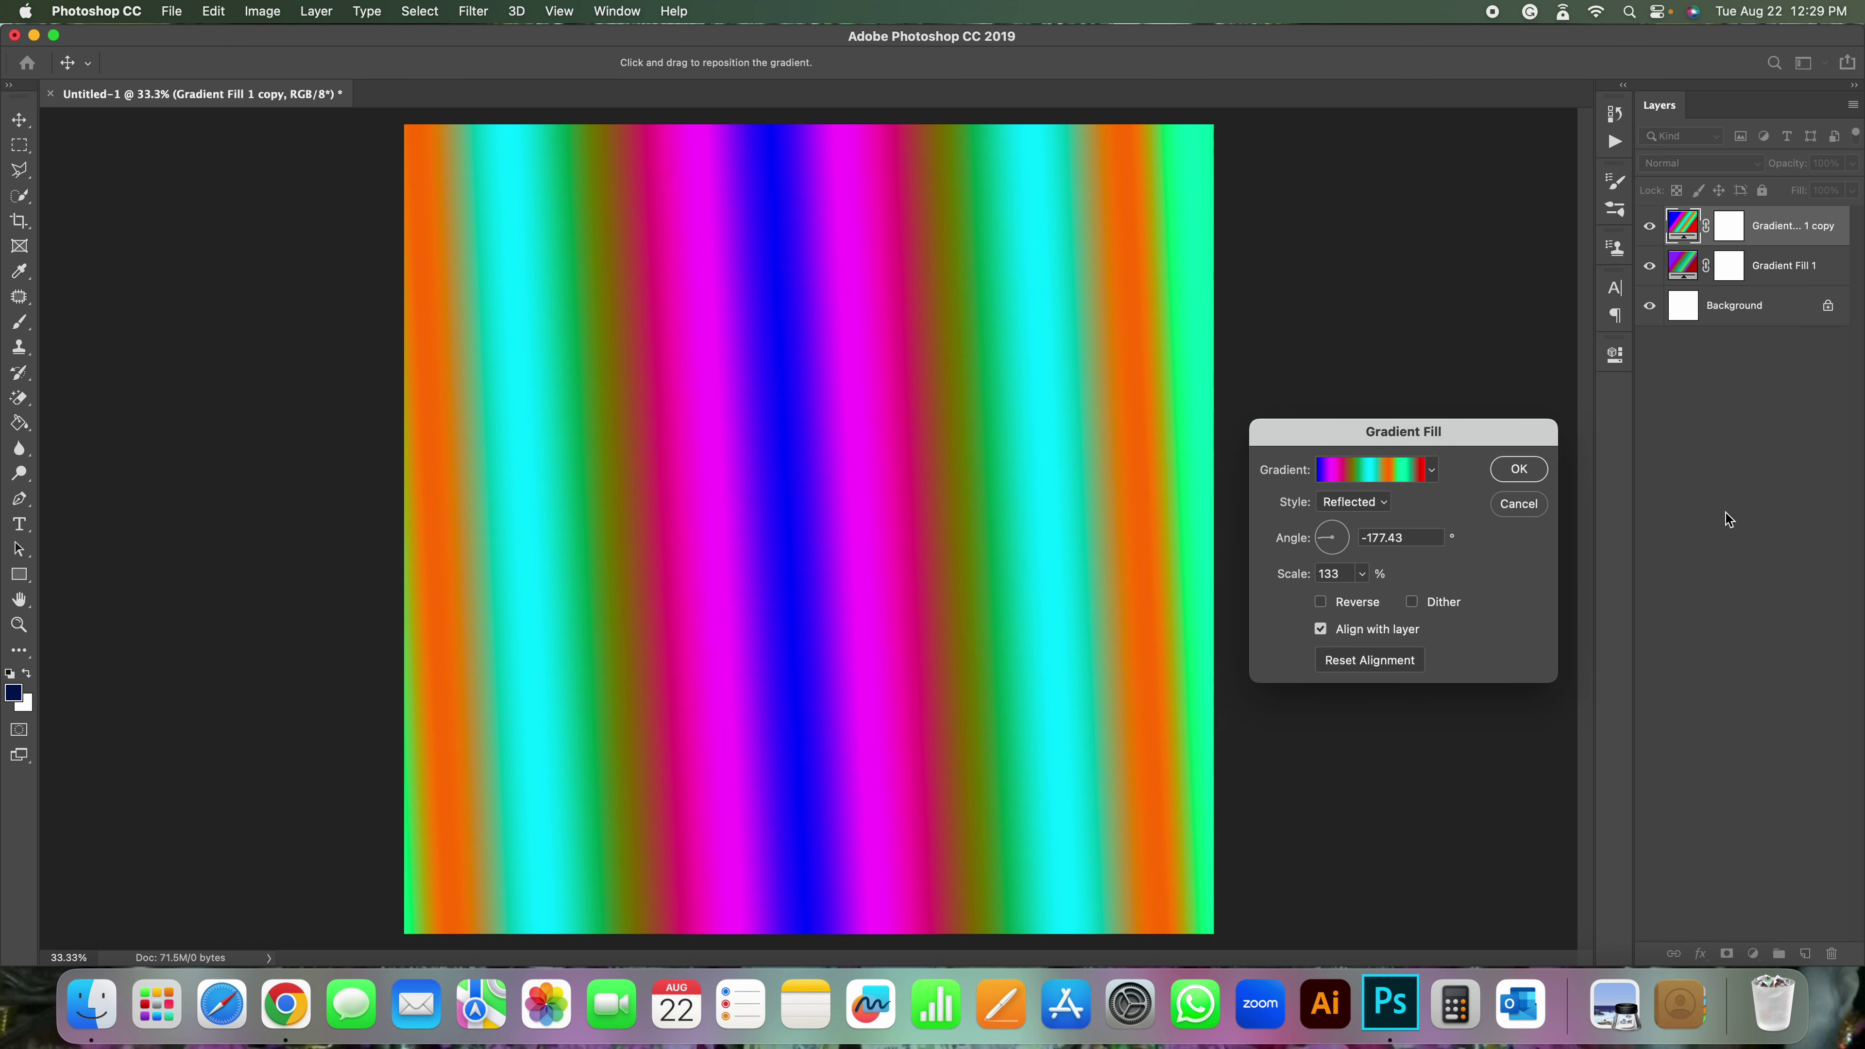
- Apply the reflected copy, toggle its visibility to compare, then delete Gradient Fill 1 copy
left_click(1526, 471)
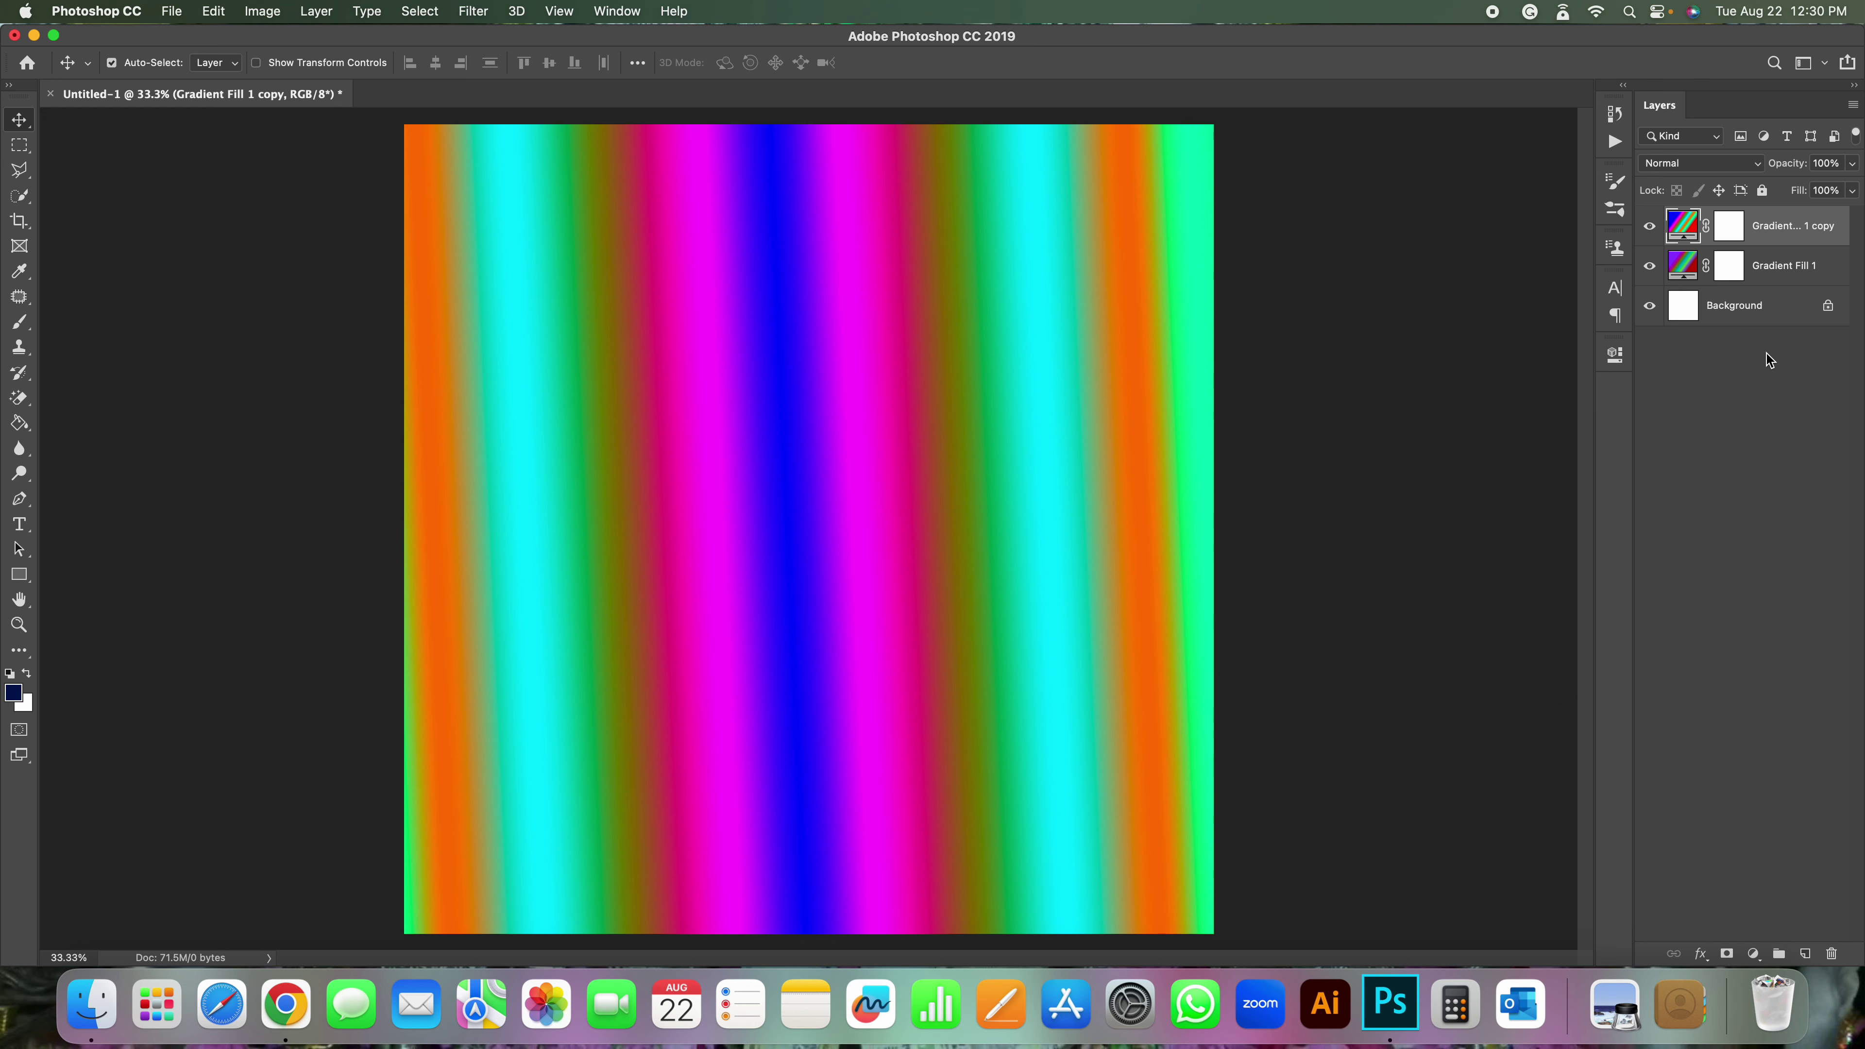
left_click(1649, 225)
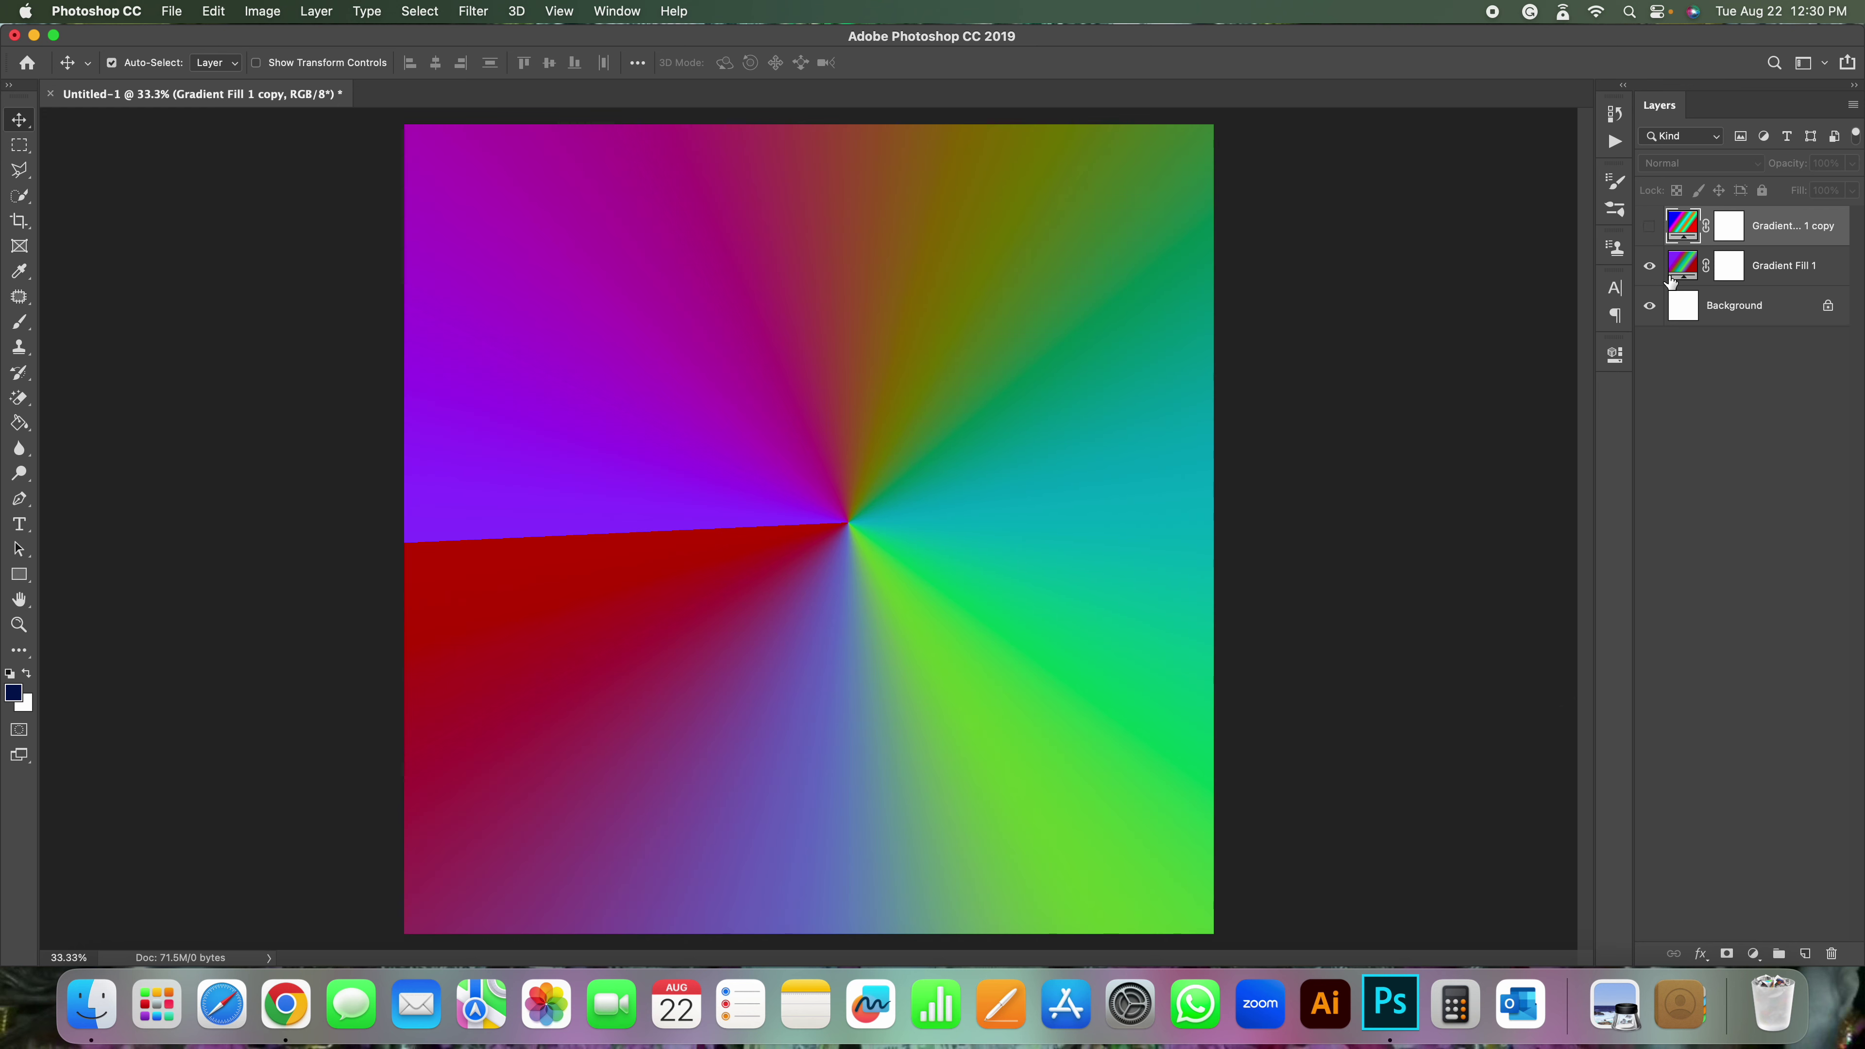
left_click(1650, 226)
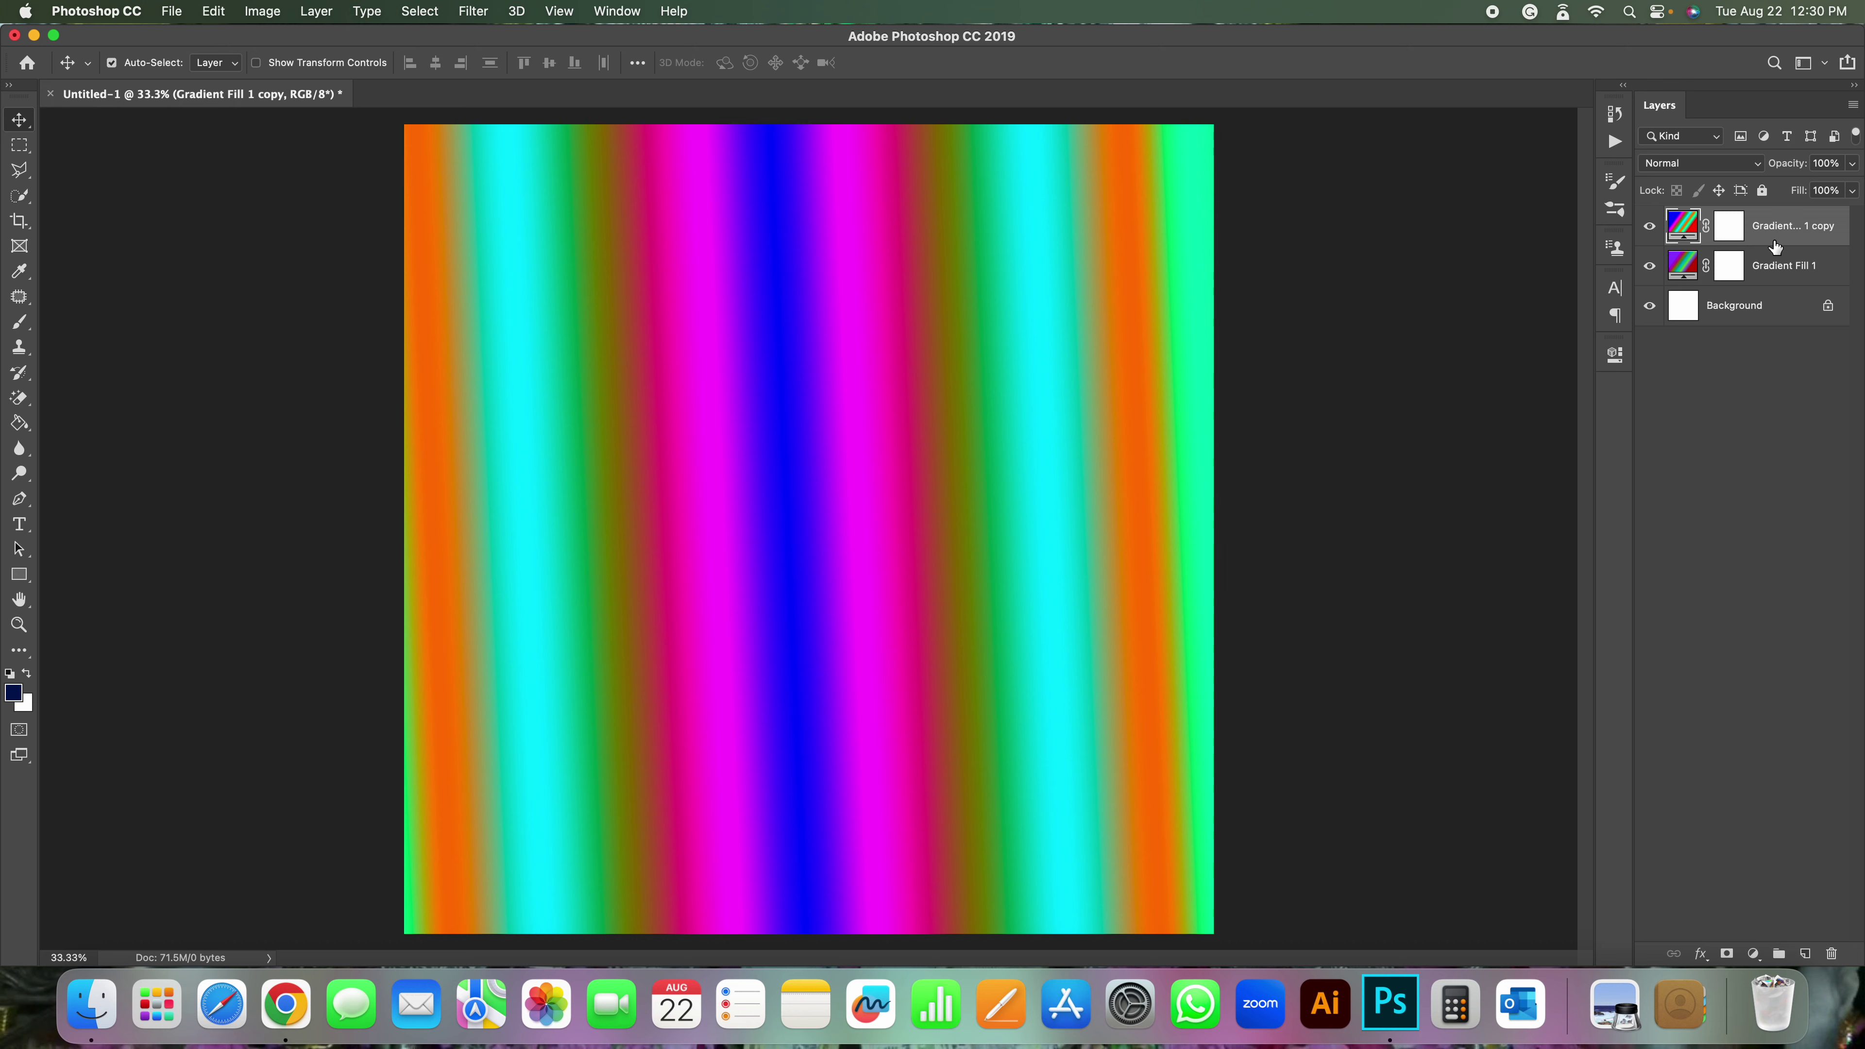
key("BackSpace")
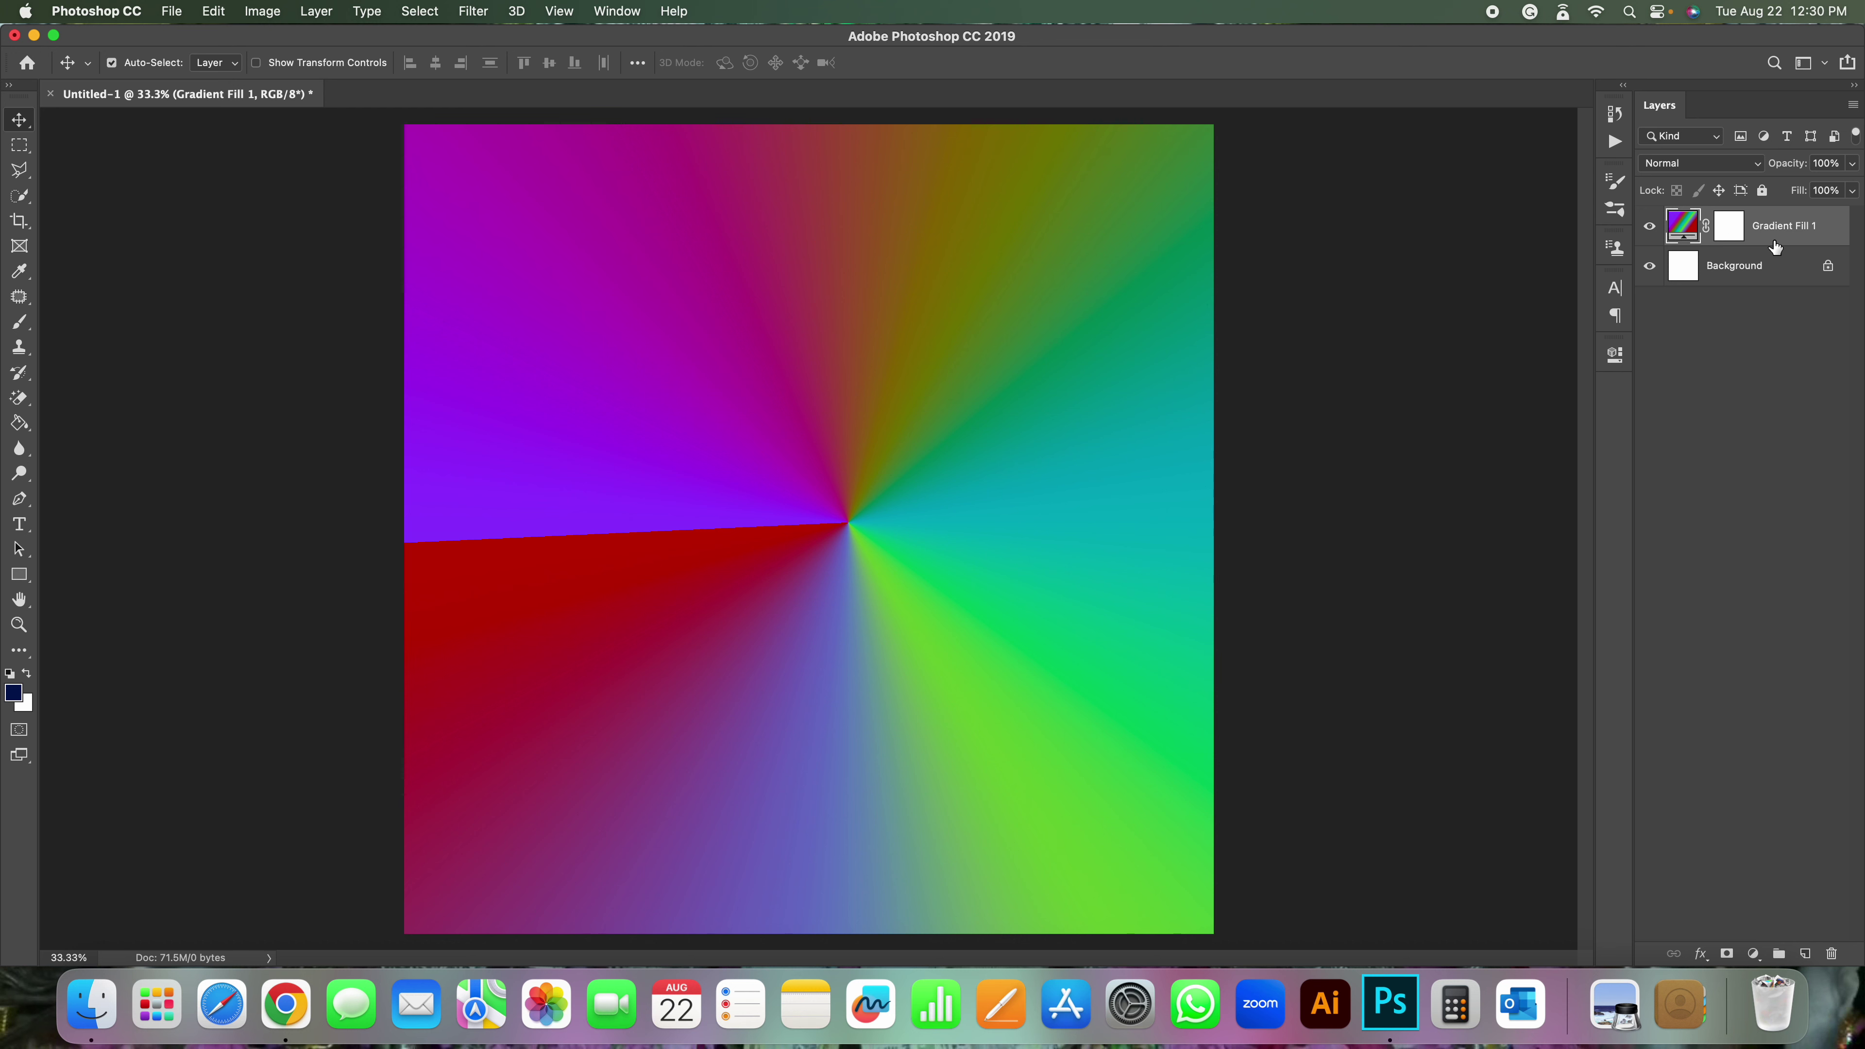
- Load the Transparent Stripes preset into Gradient Fill 1 and set its left stop to magenta fc00ff
double_click(1688, 232)
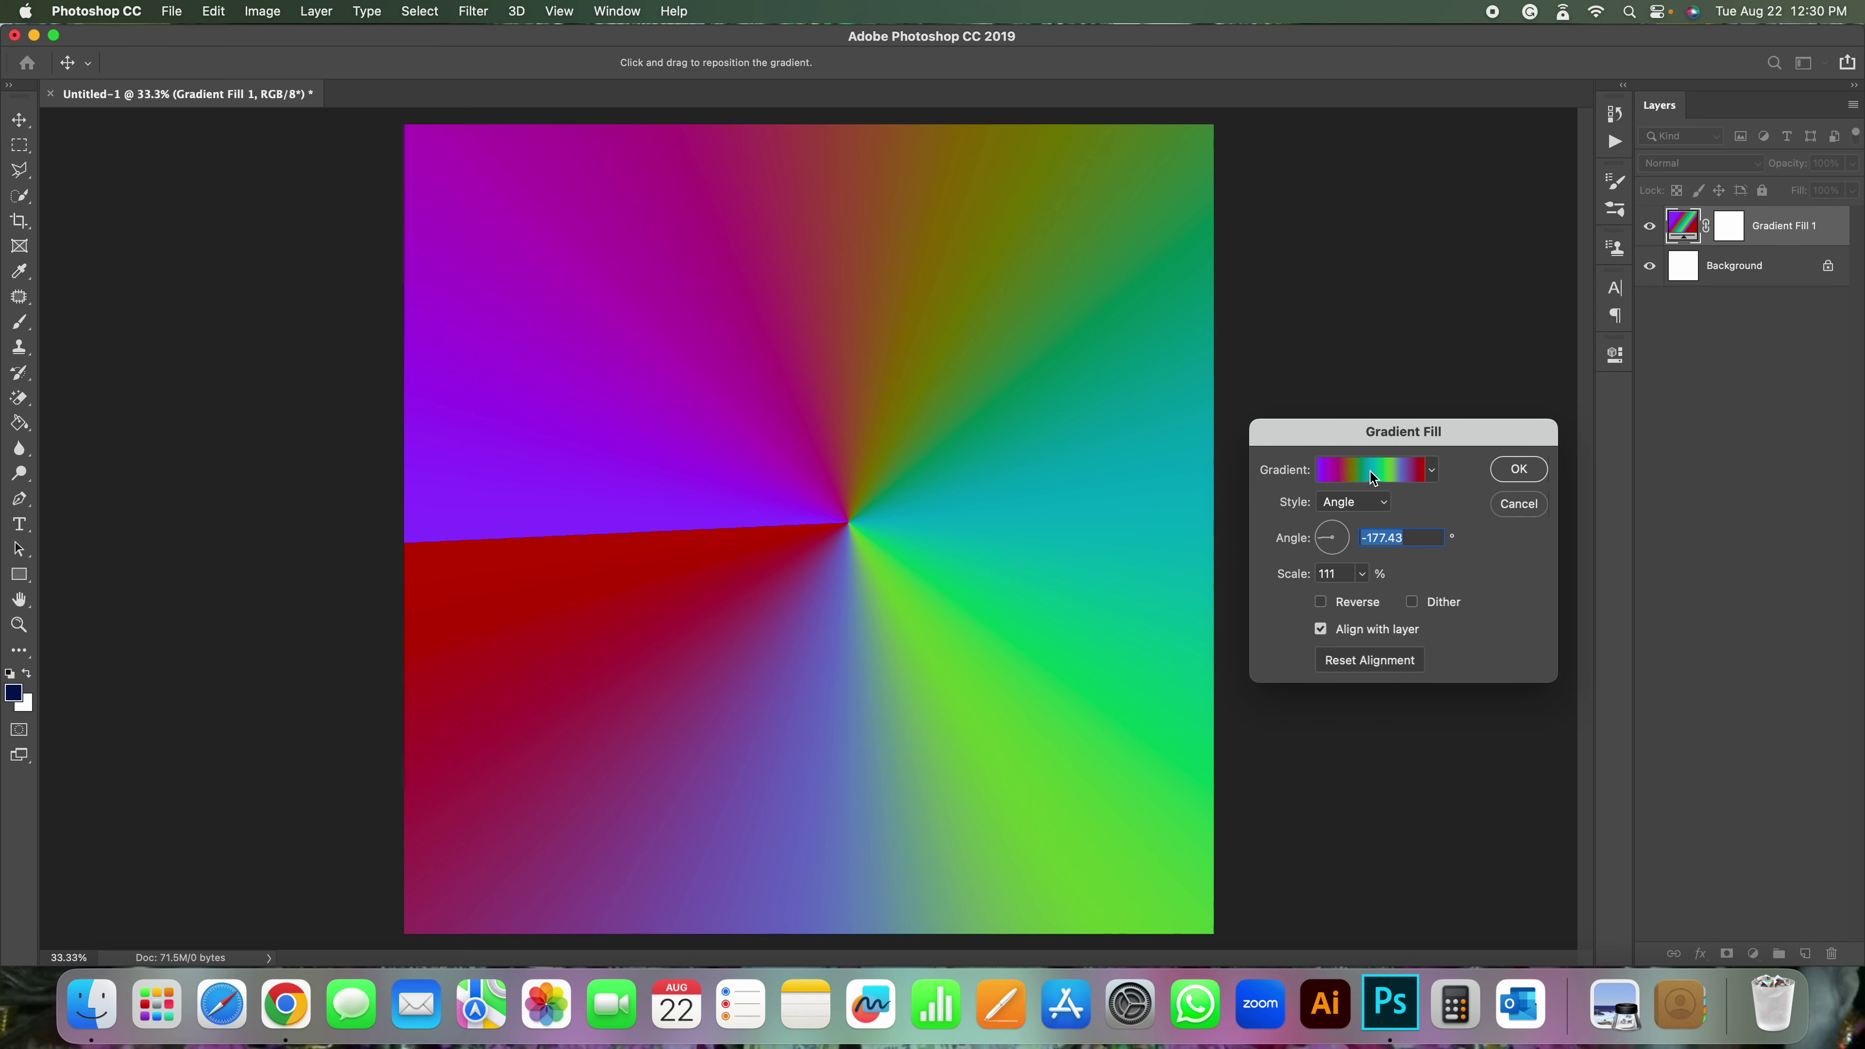
left_click(1374, 477)
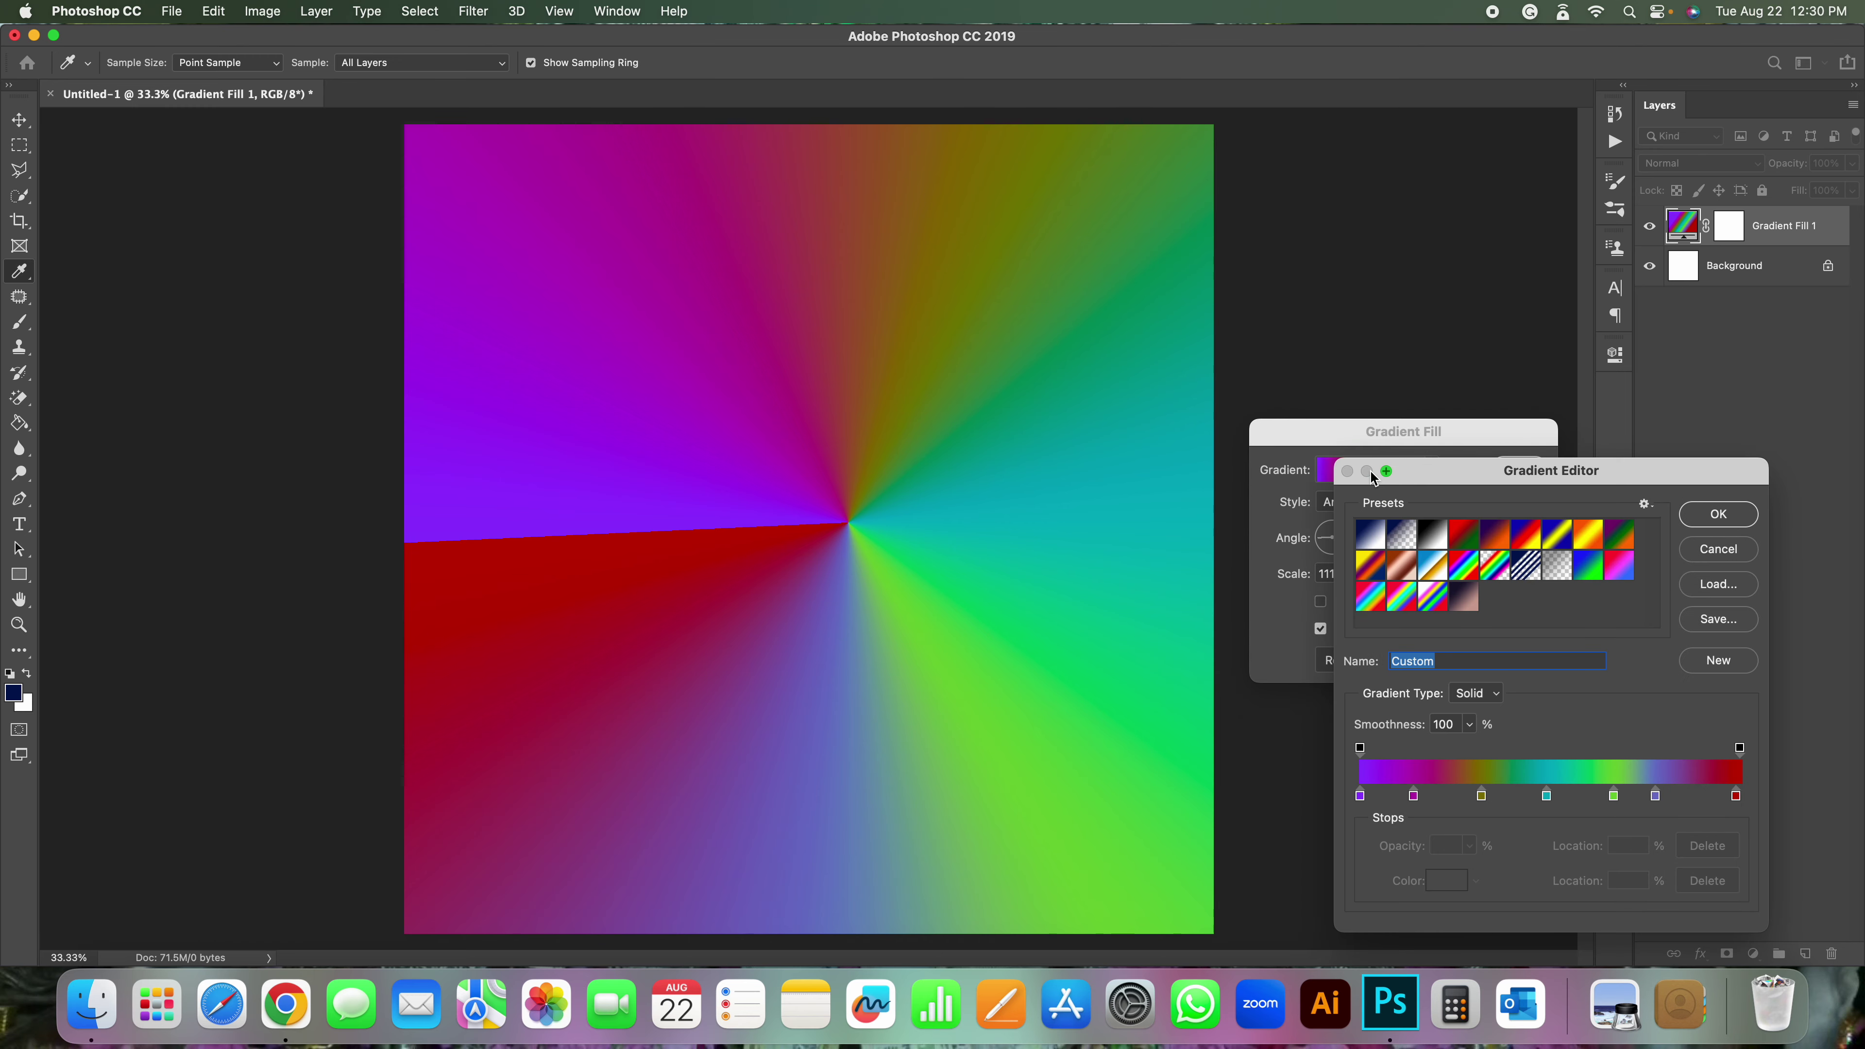
left_click(1432, 577)
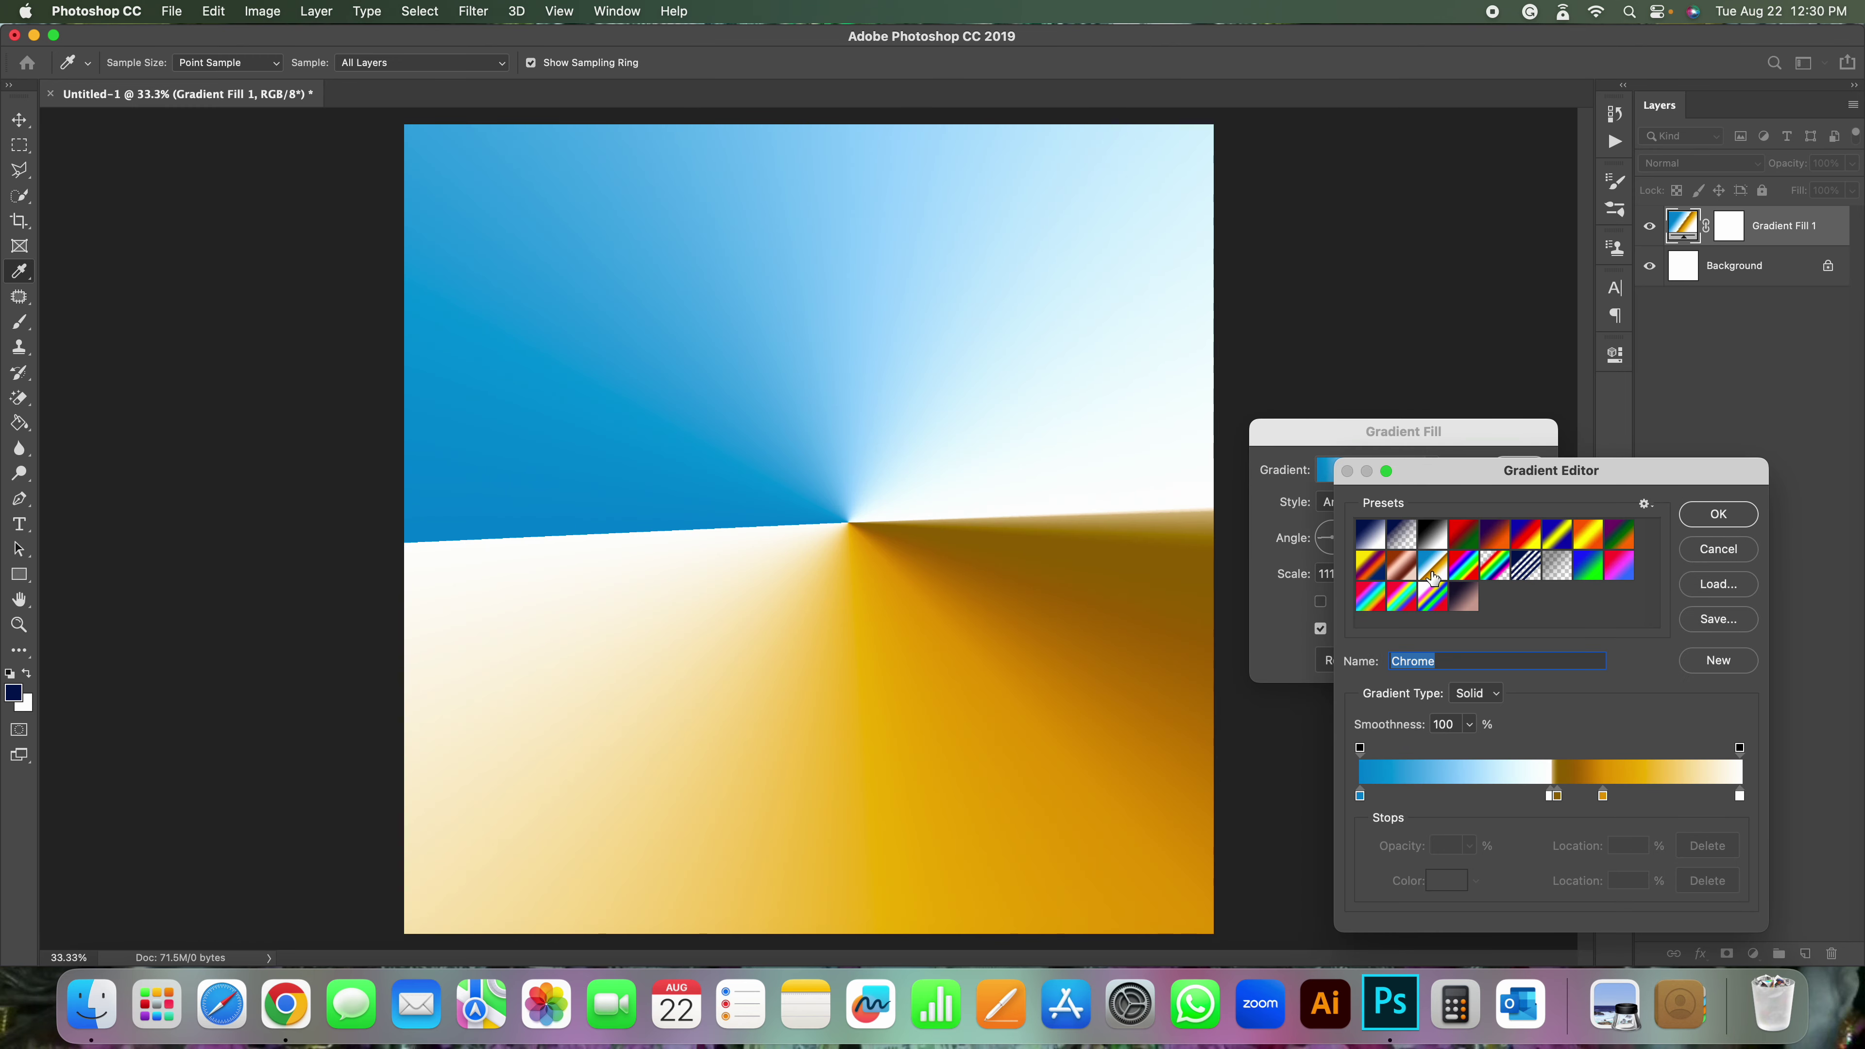
left_click(1526, 567)
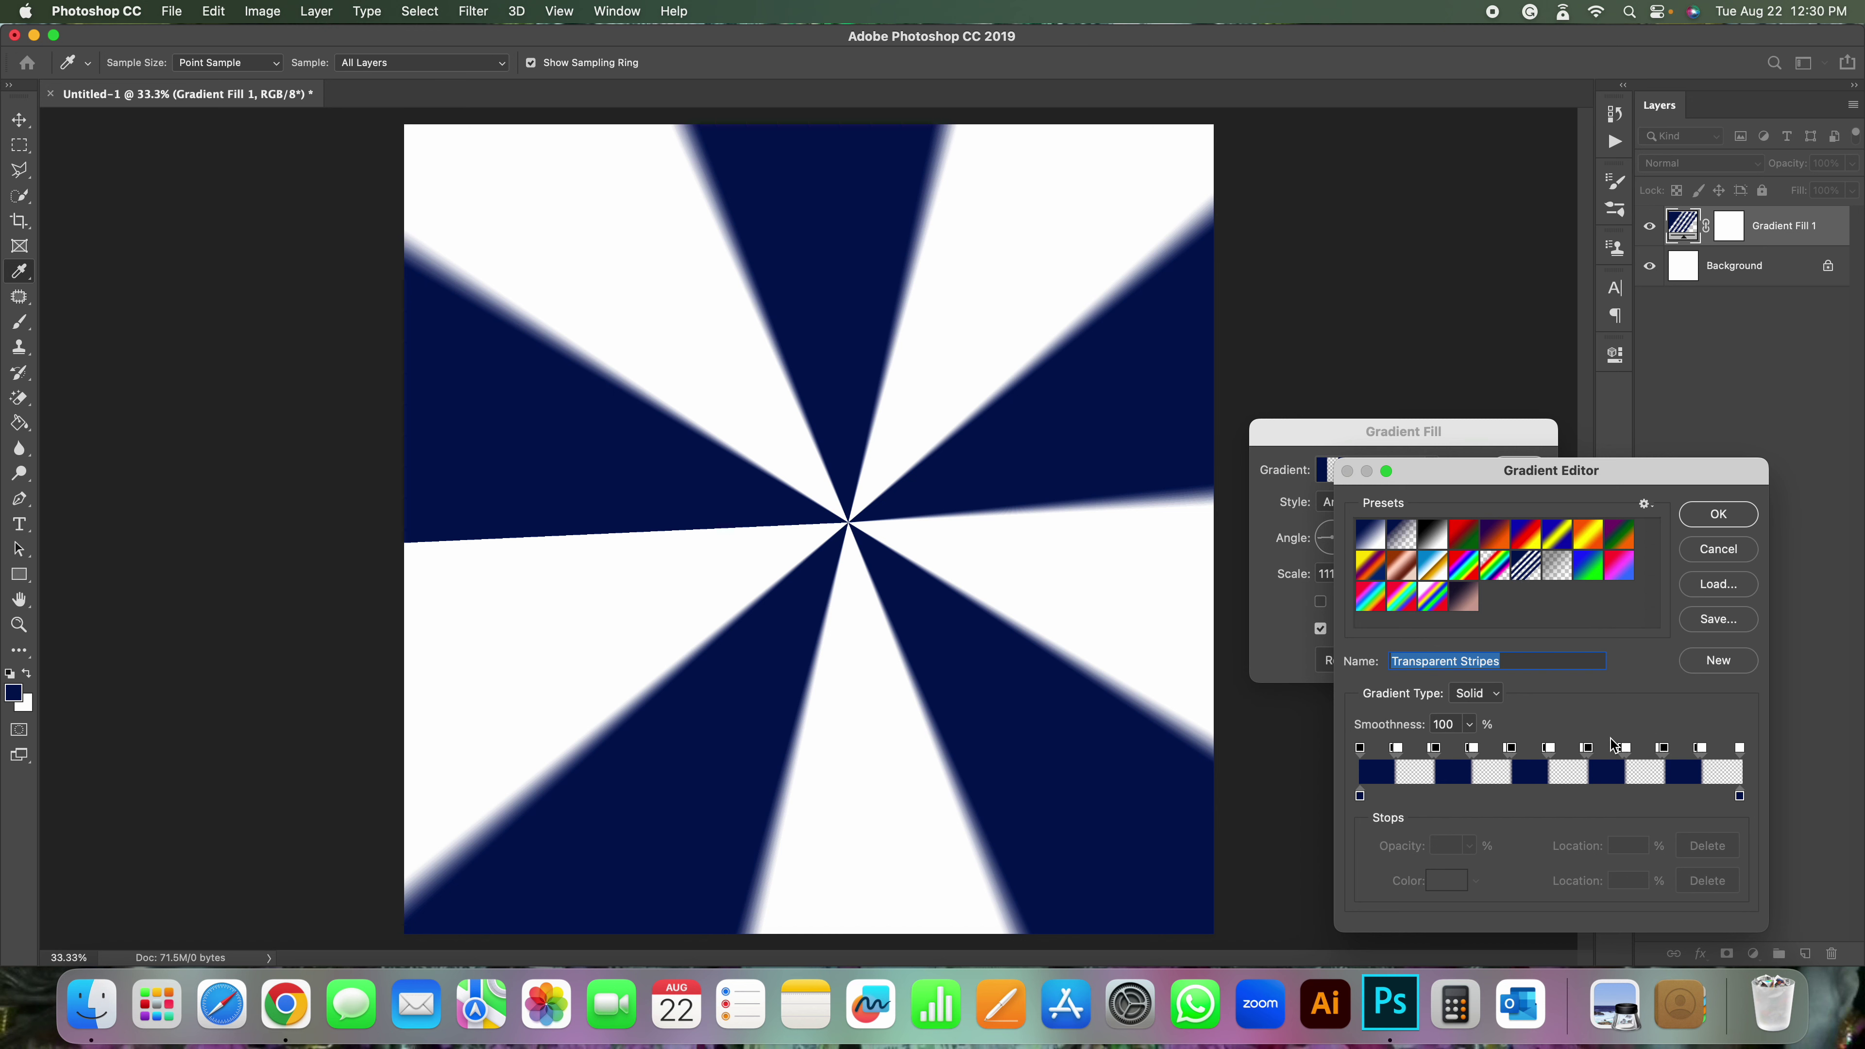
left_click(1362, 798)
left_click(1450, 884)
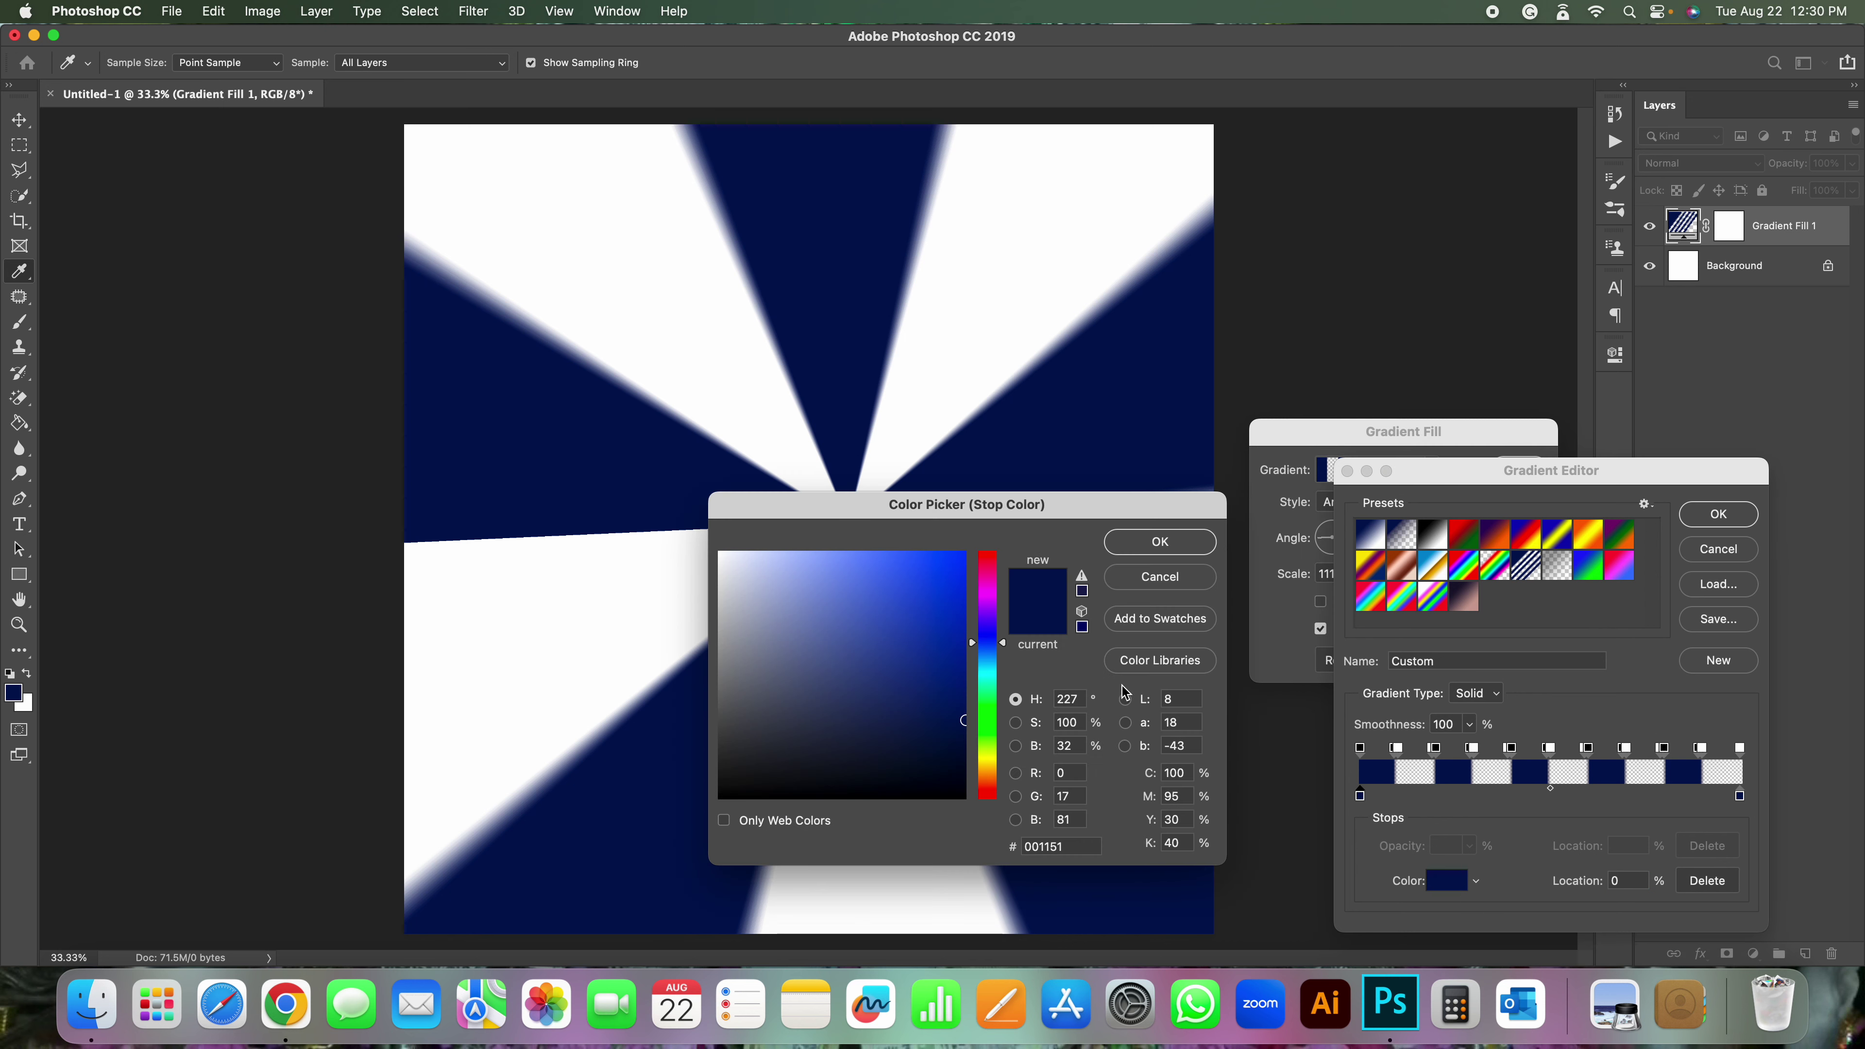
left_click(988, 592)
left_click(965, 553)
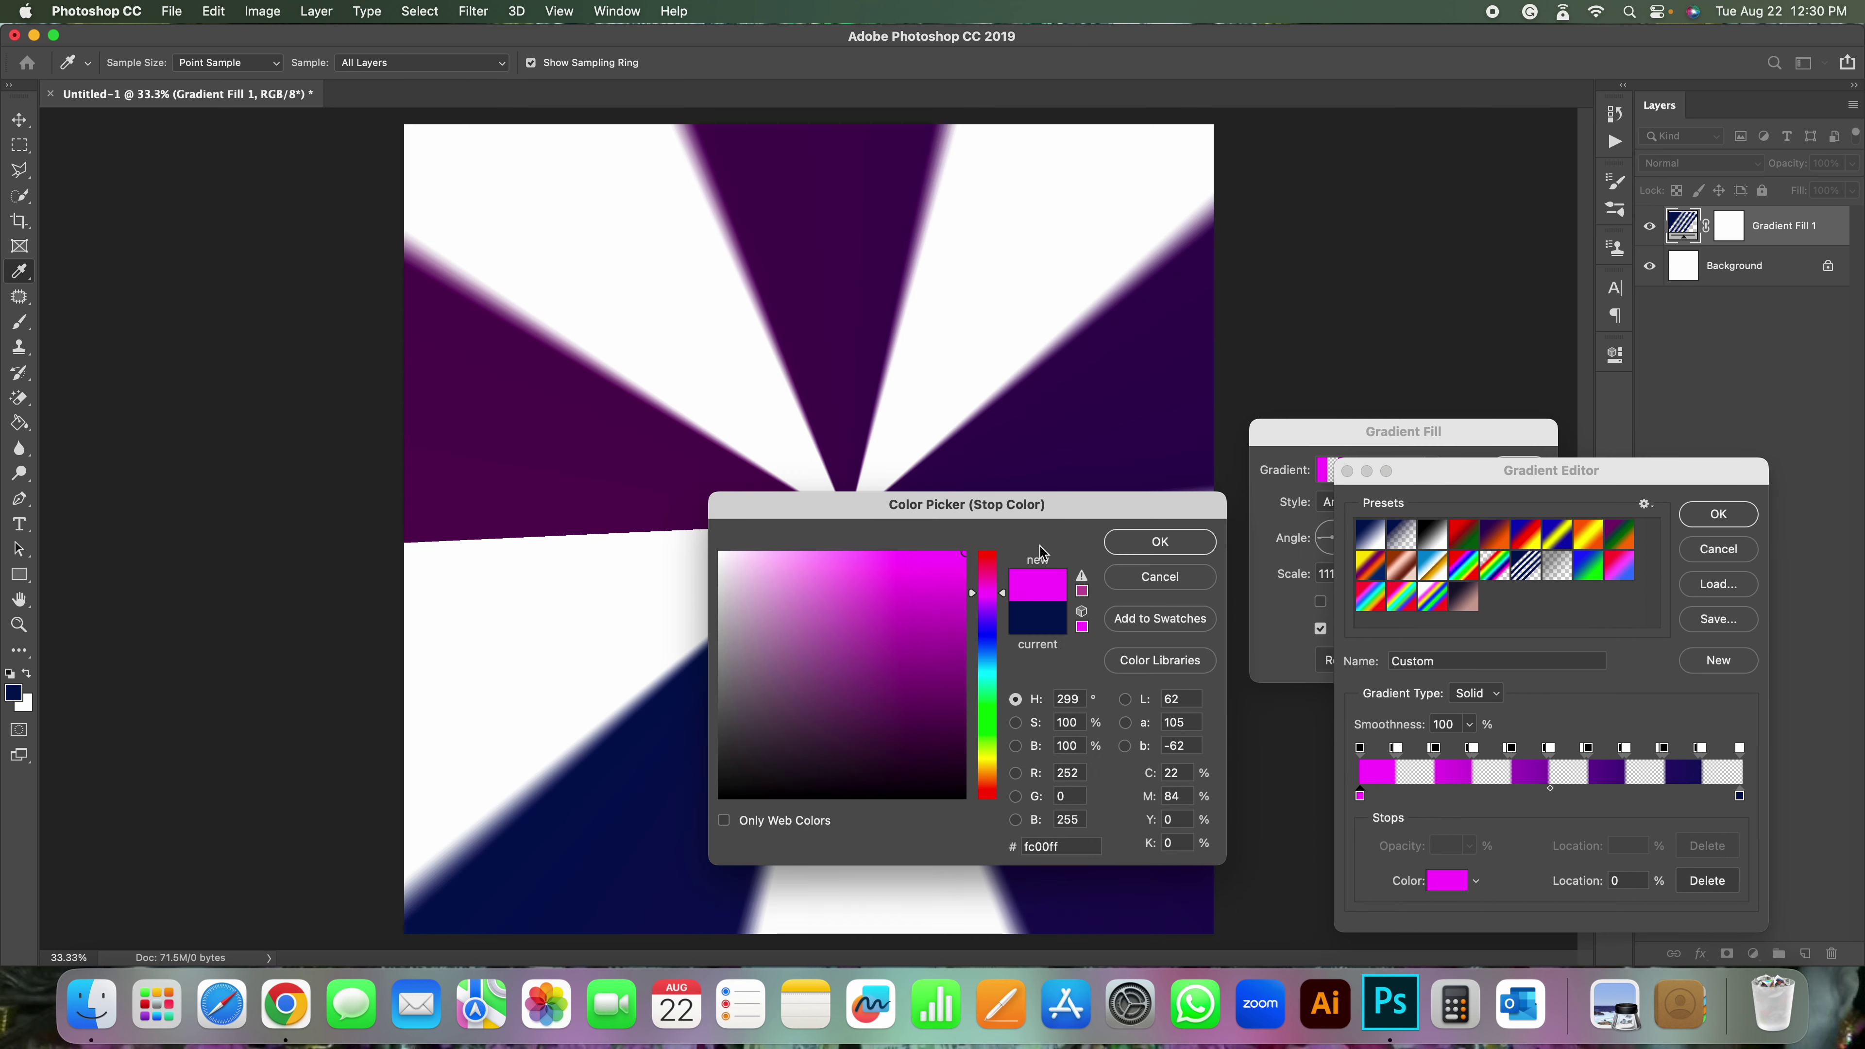
left_click(1159, 541)
- Set the right stop to orange-red ff6000 and apply the striped gradient
left_click(1741, 798)
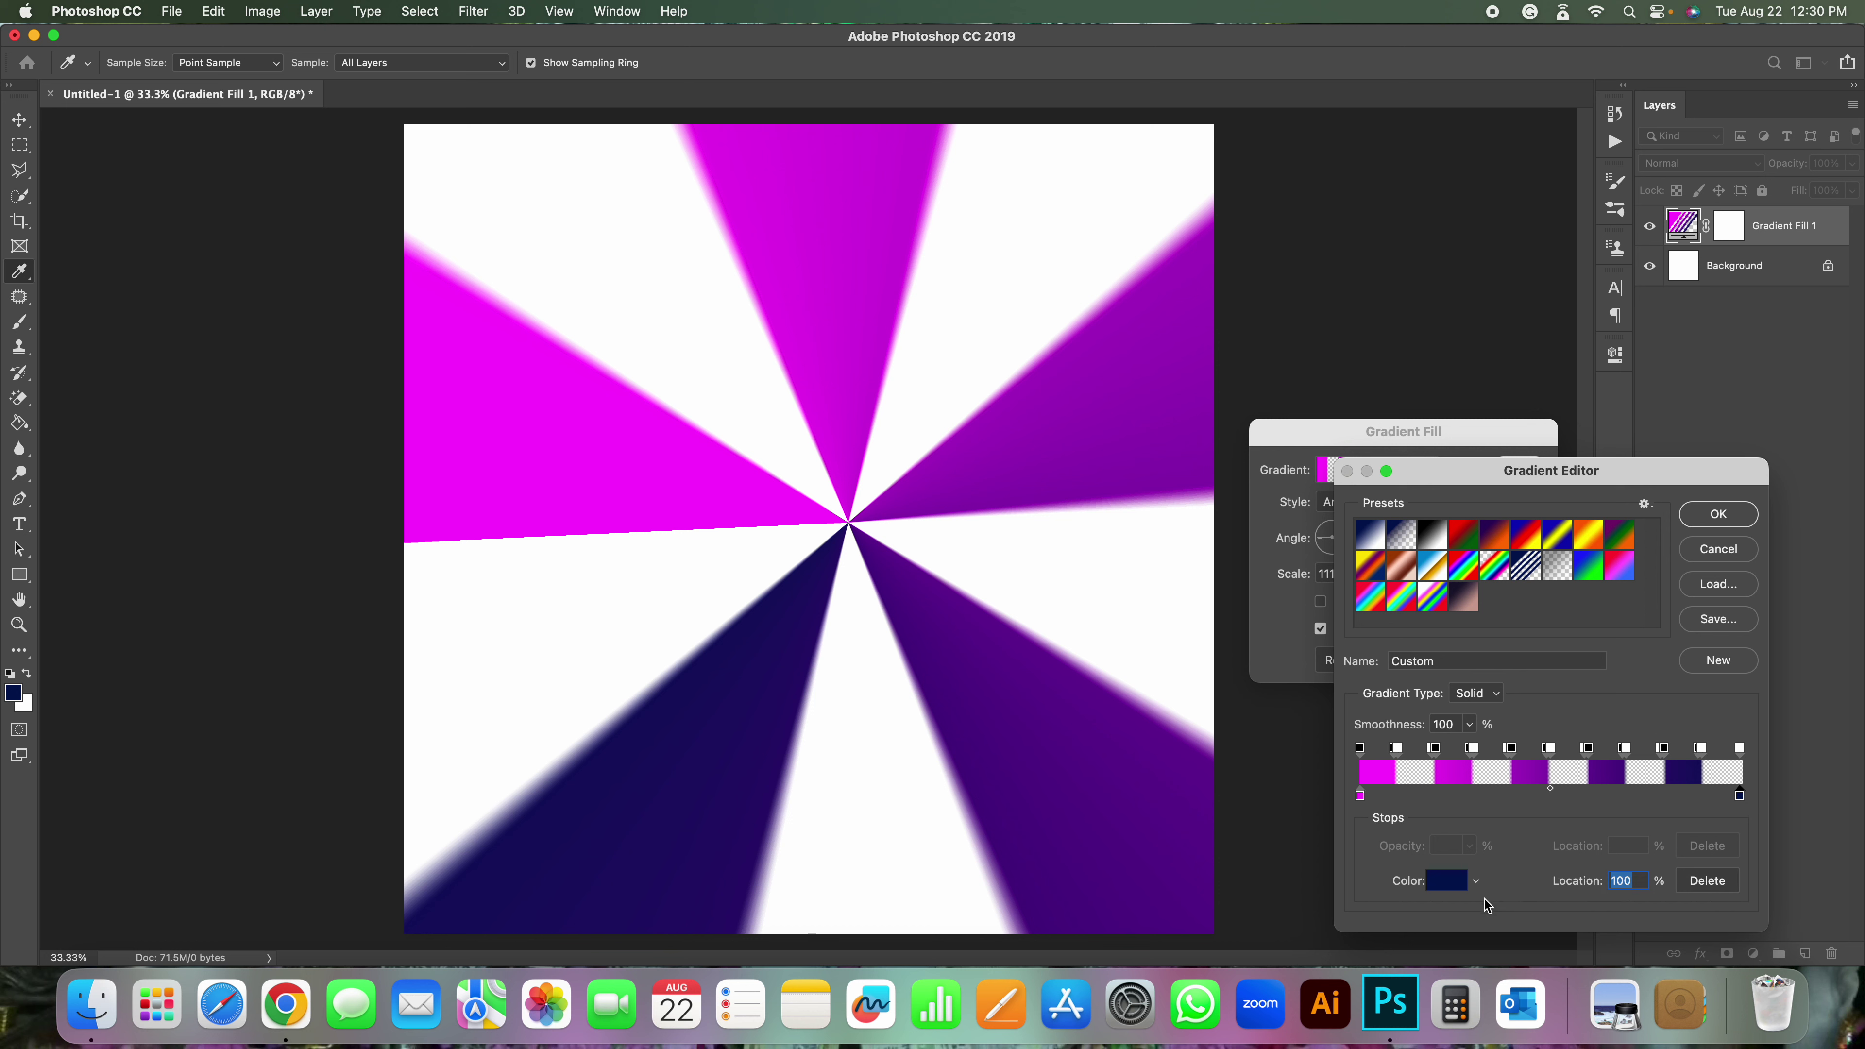
left_click(1446, 881)
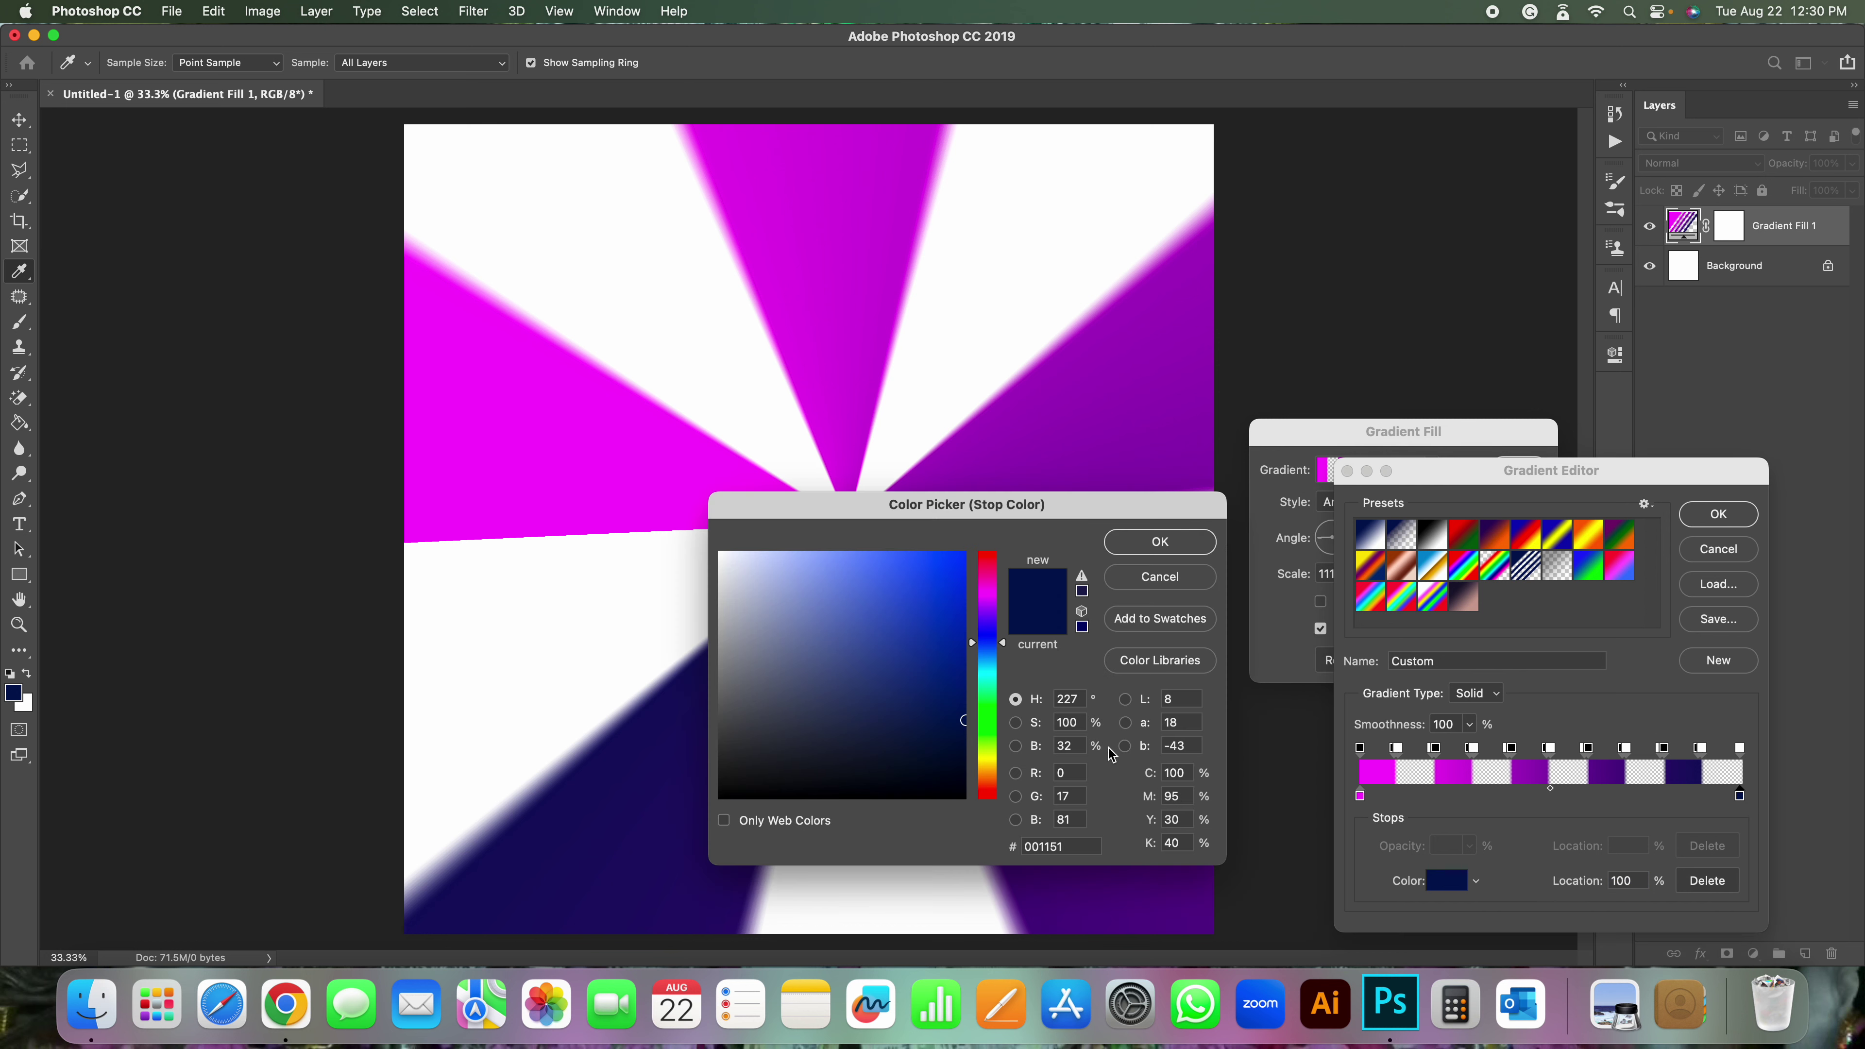
left_click(988, 783)
left_click(965, 552)
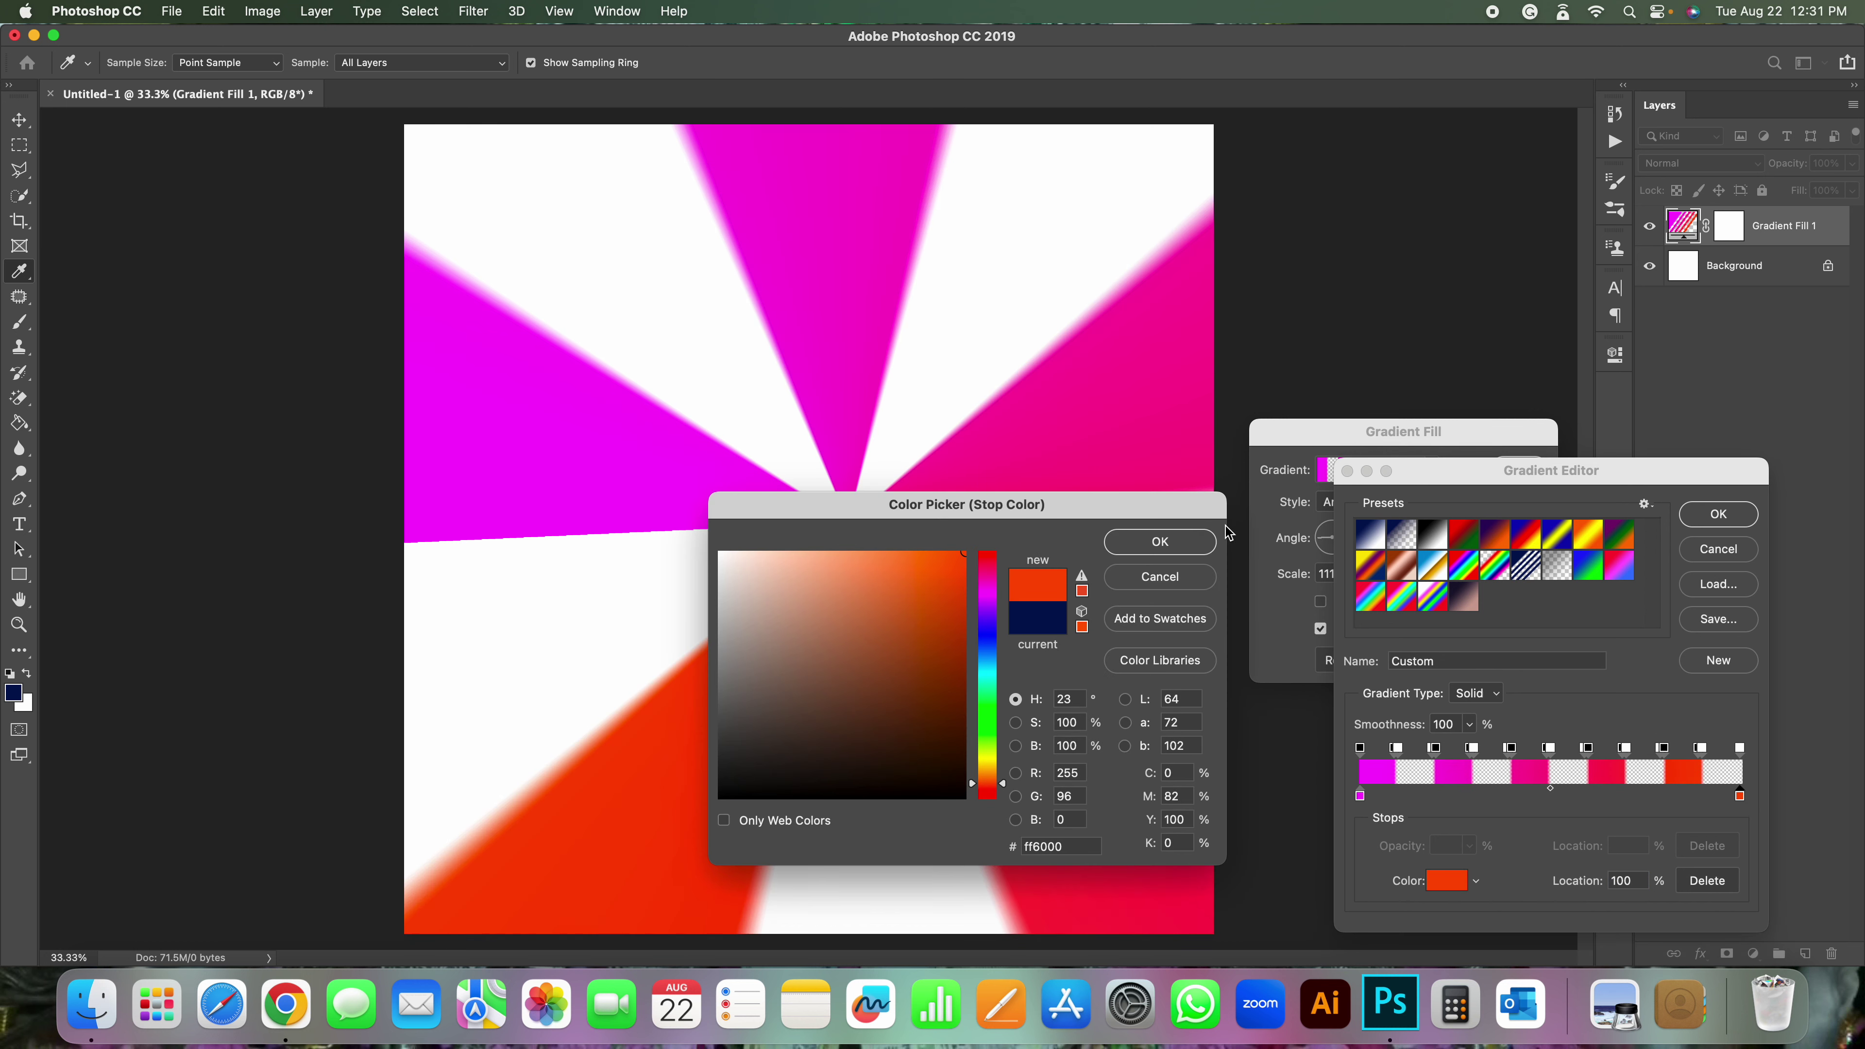
left_click(1160, 543)
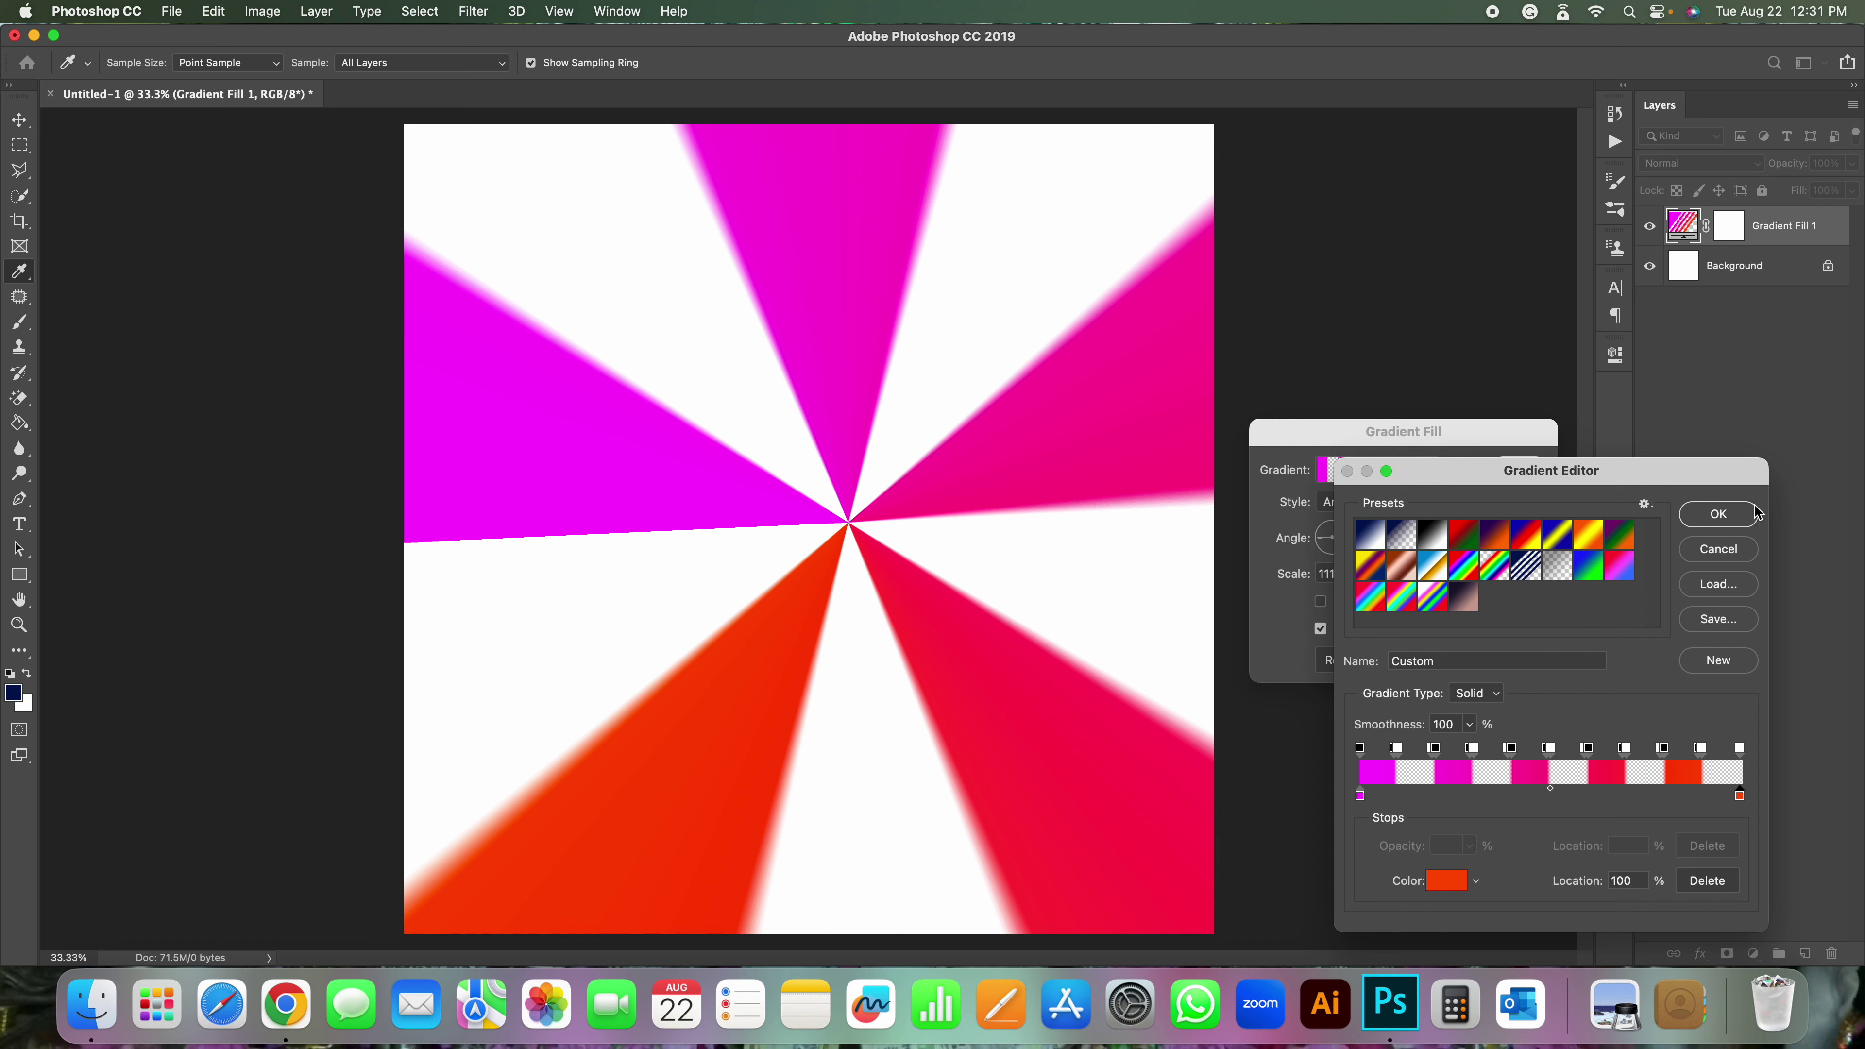
left_click(1718, 514)
left_click(1517, 468)
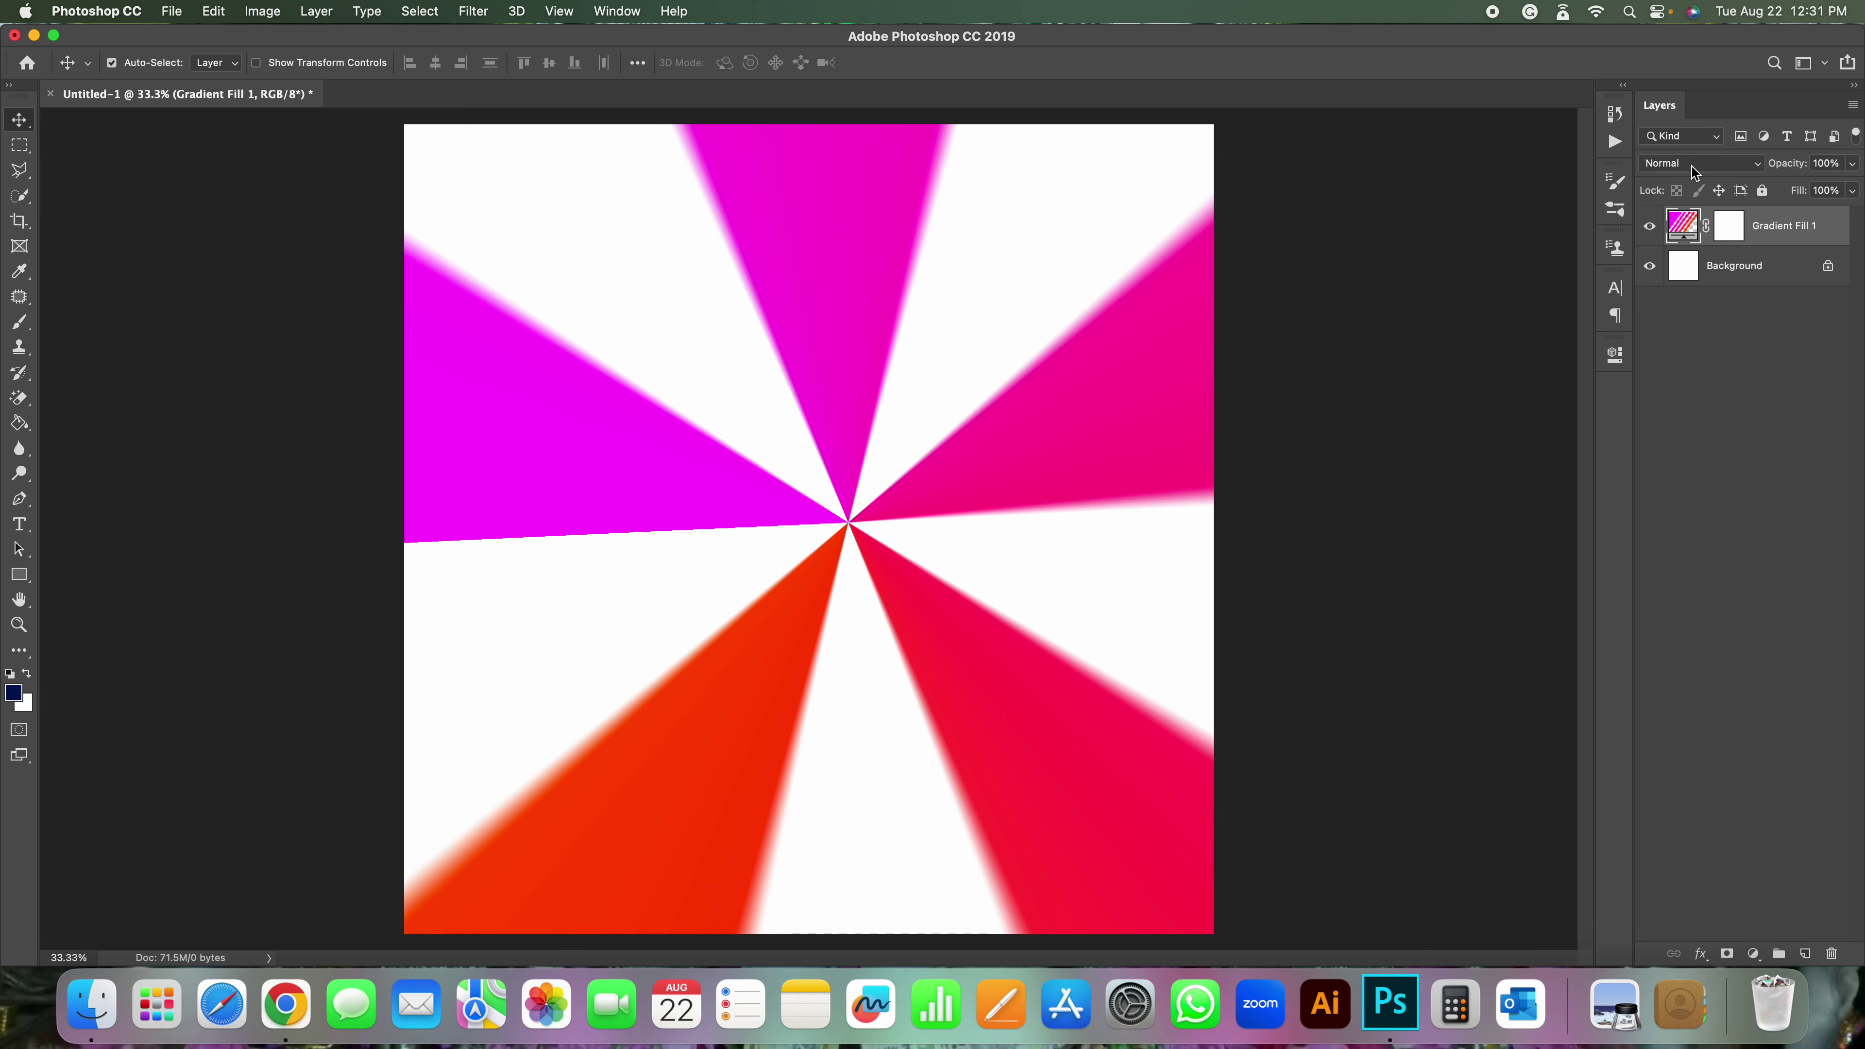
- Select the Background layer, toggling its visibility off and back on
left_click(1650, 266)
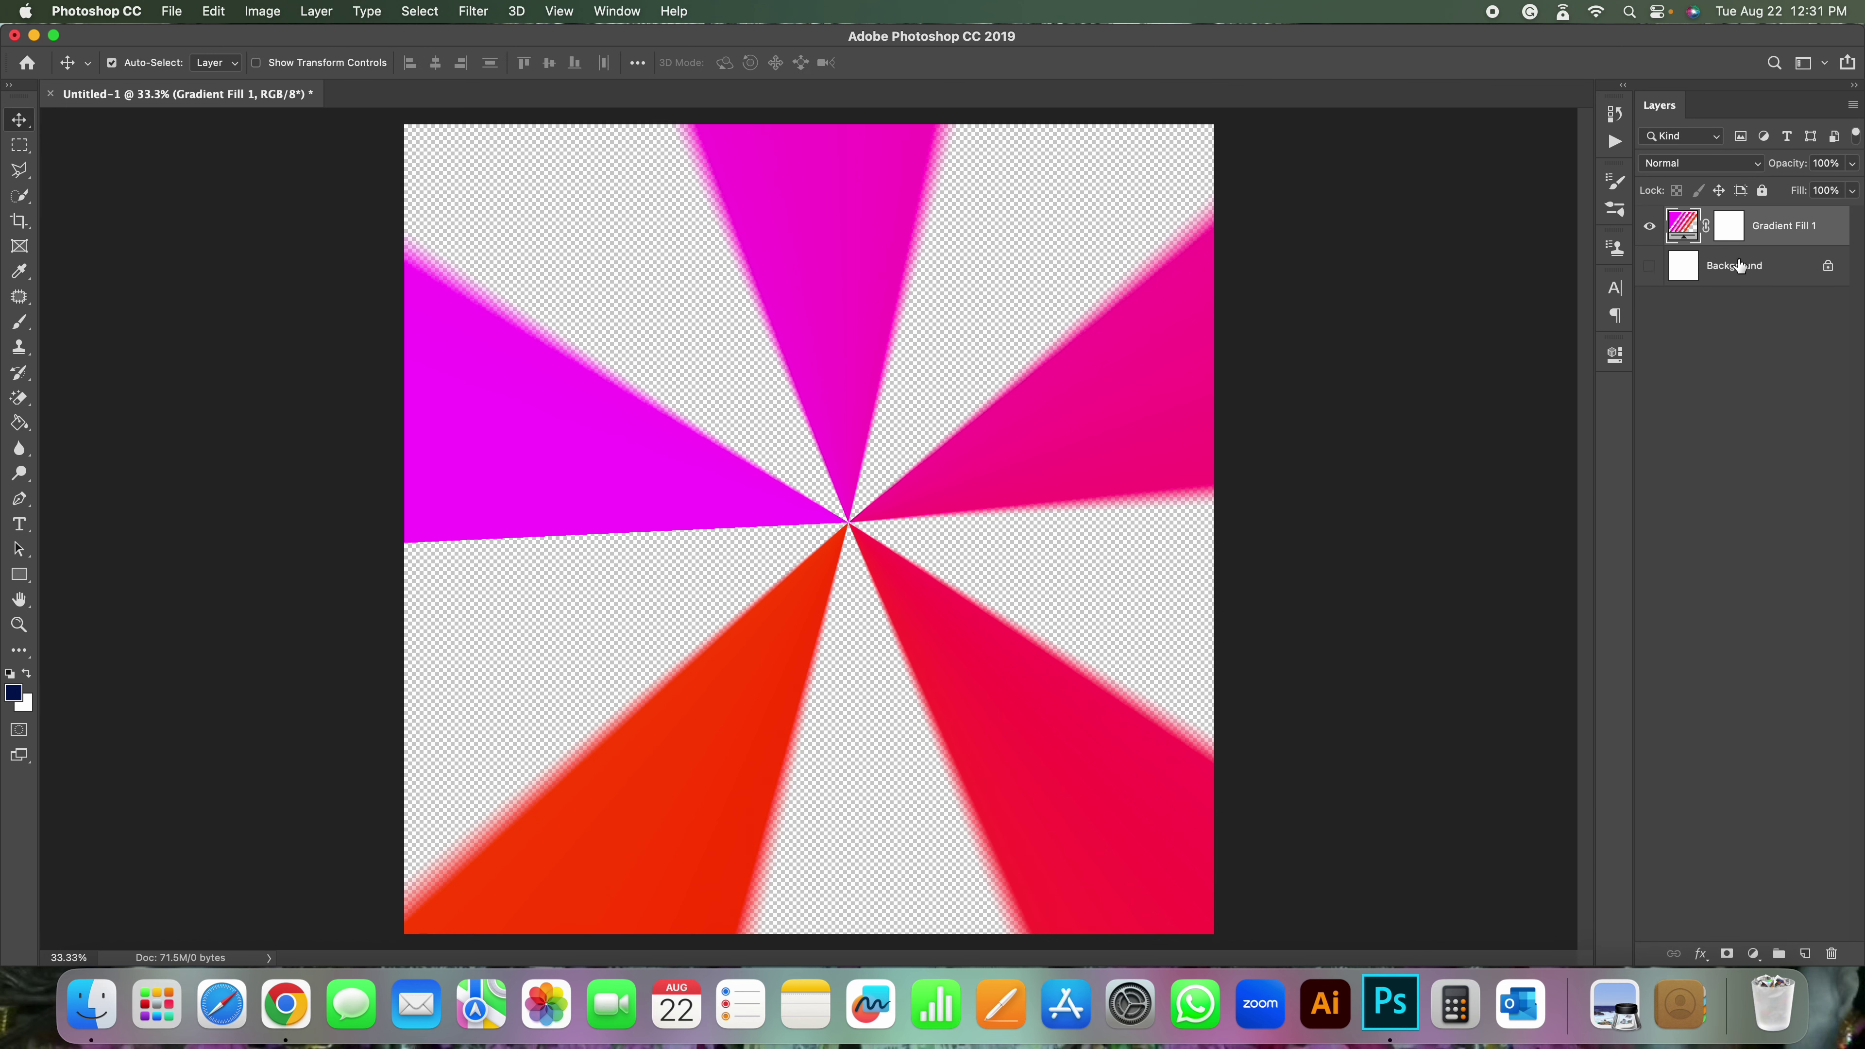
left_click(1721, 268)
left_click(1649, 266)
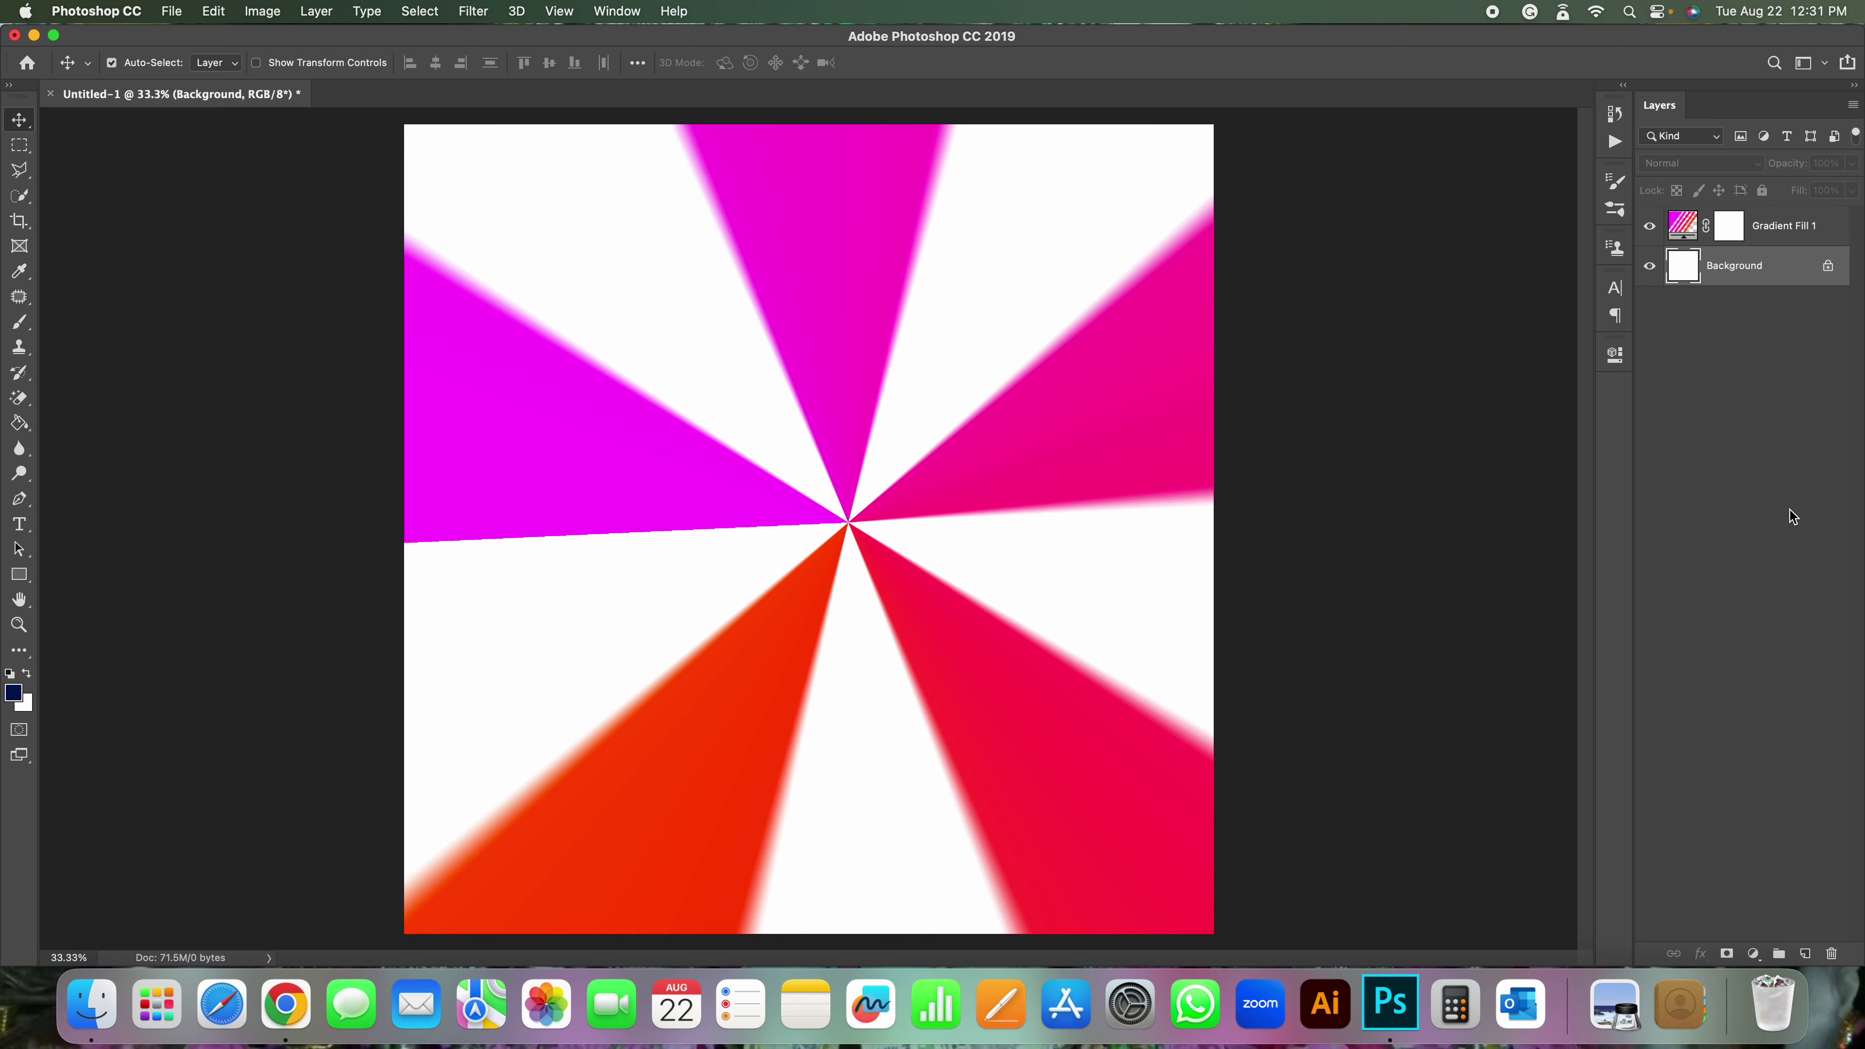
- Add a green 00ff4e Solid Color fill layer above Background, then hide it
left_click(1755, 953)
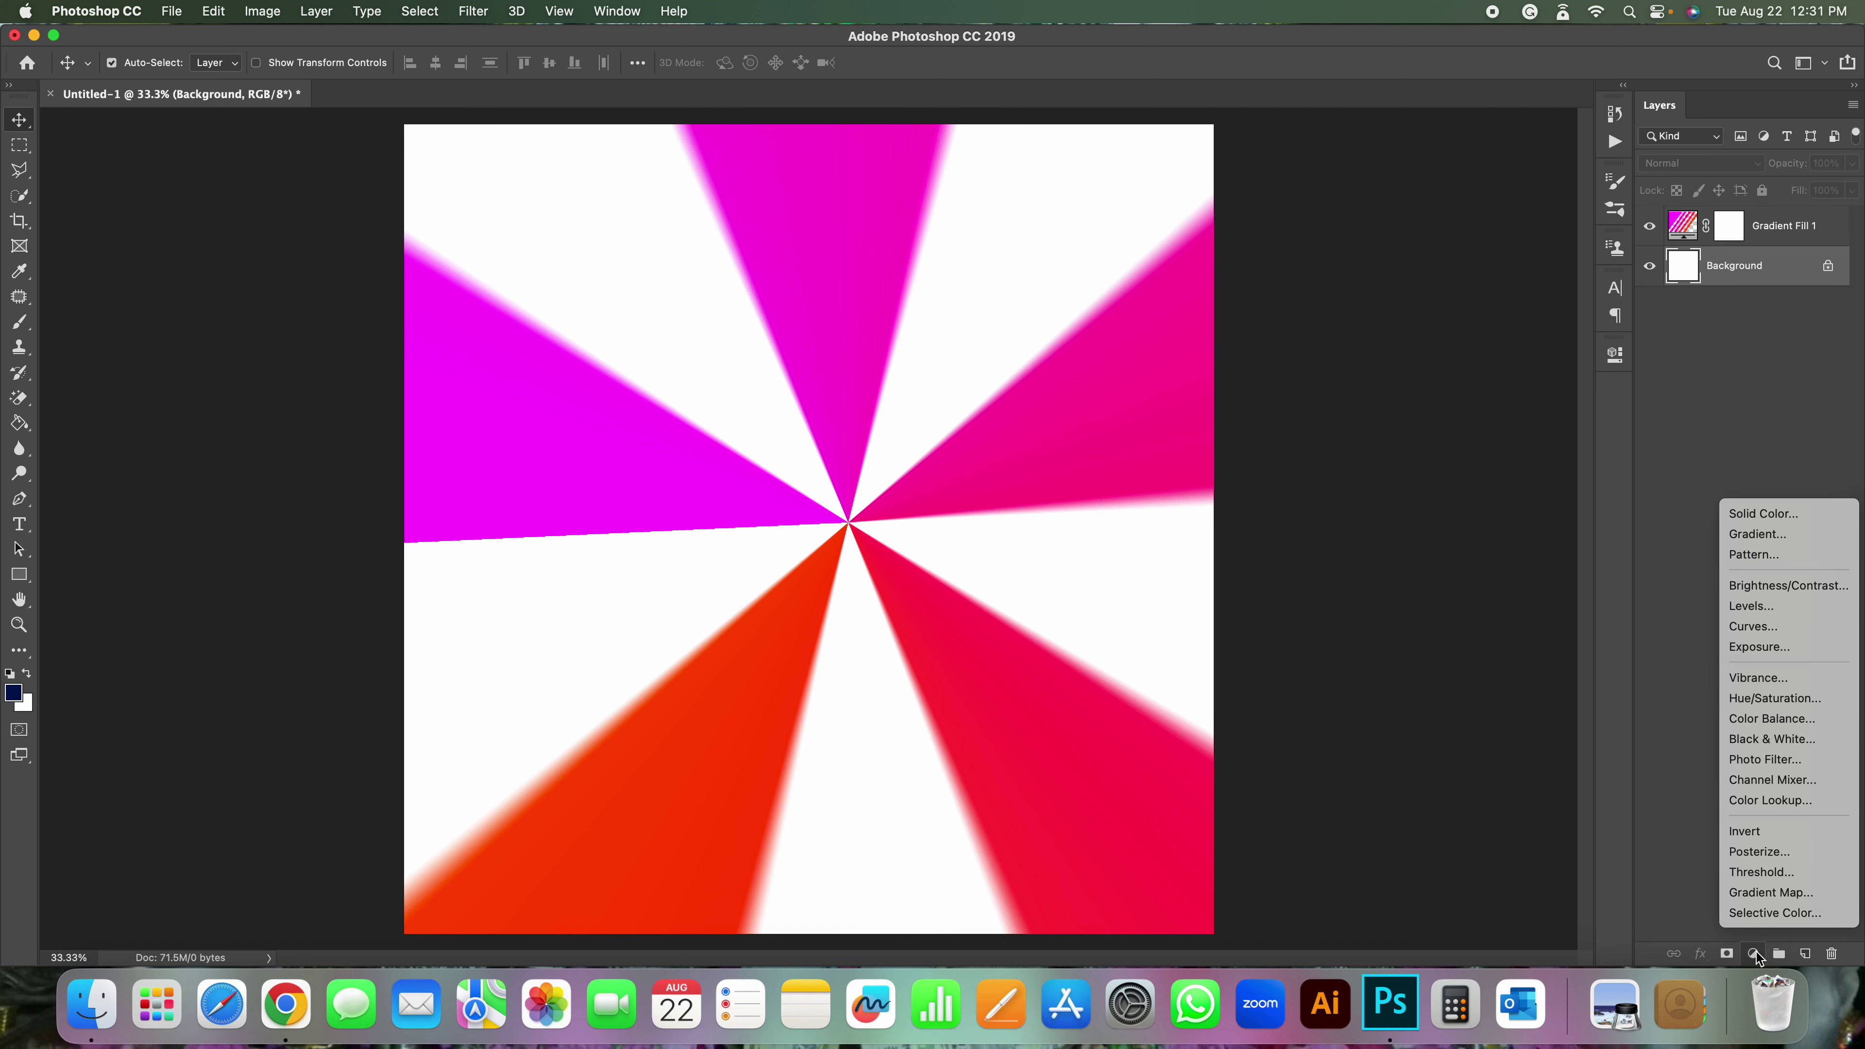
left_click(1760, 513)
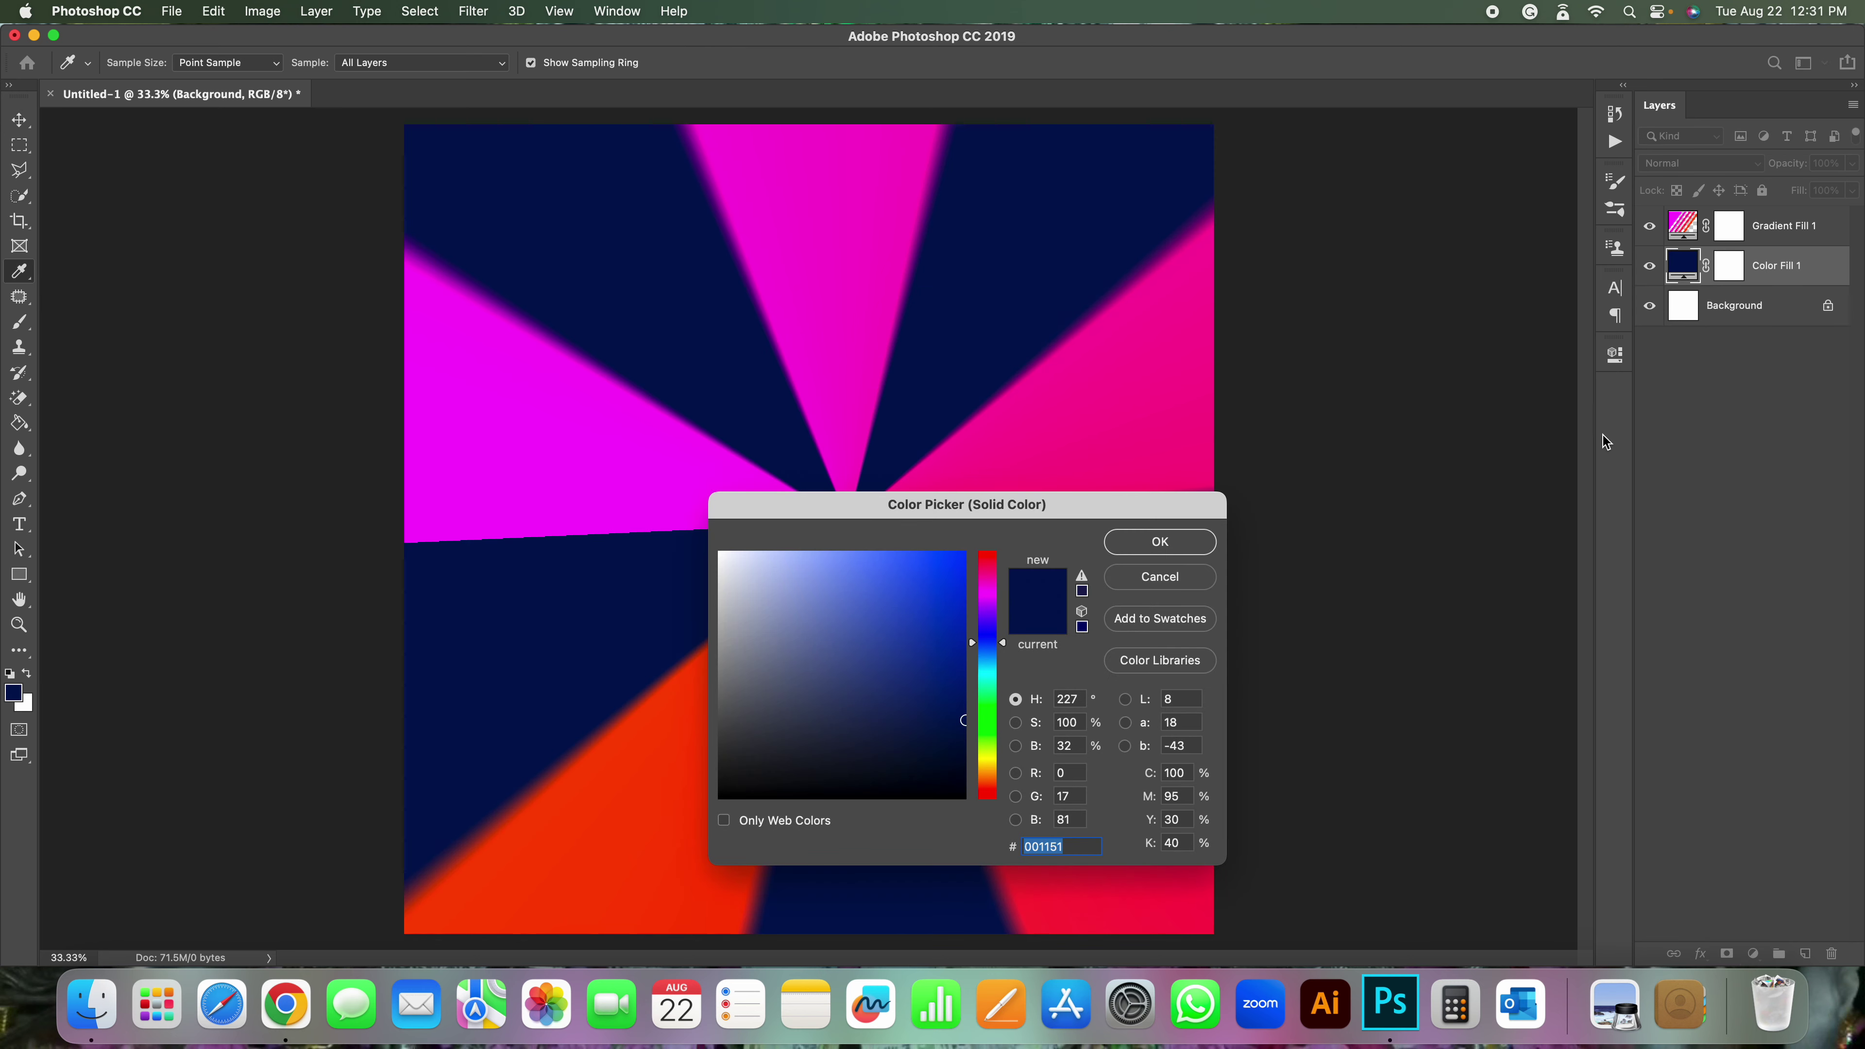
left_click_drag(951, 602, 1026, 542)
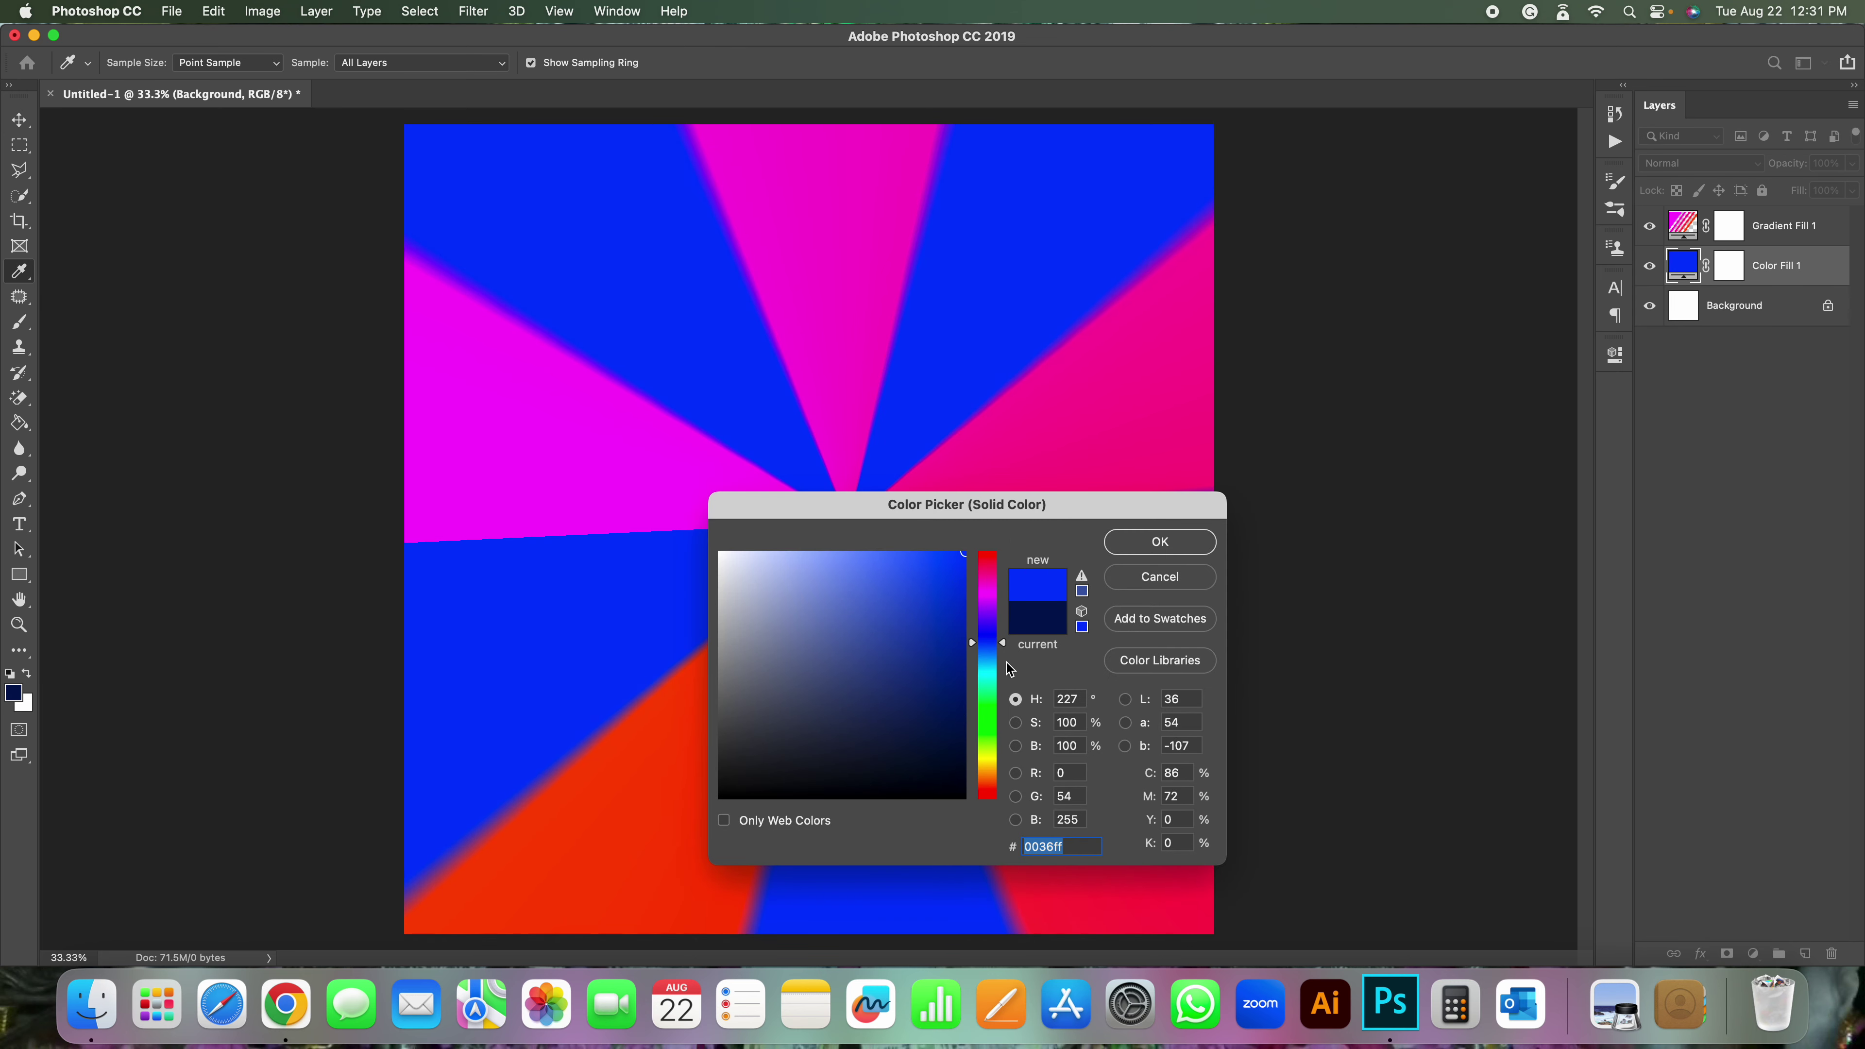
left_click(989, 603)
left_click_drag(990, 669, 989, 703)
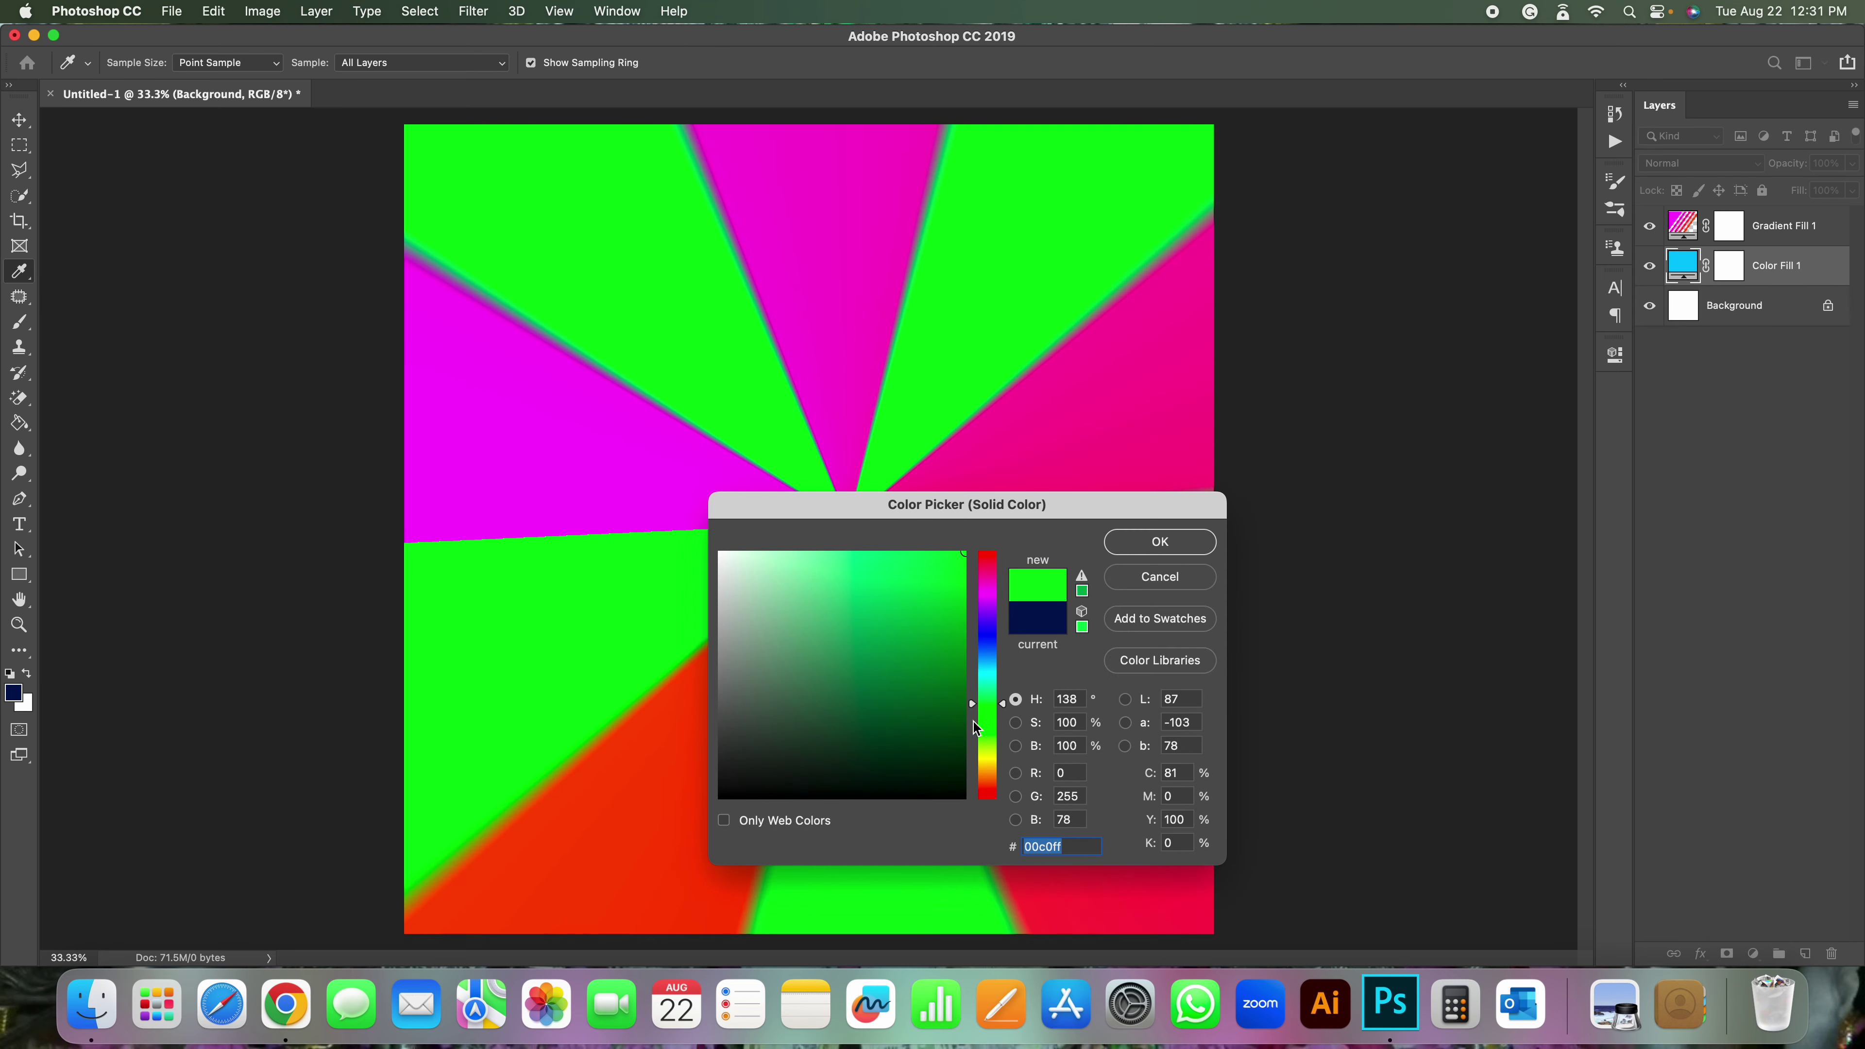
left_click_drag(1113, 513, 1673, 561)
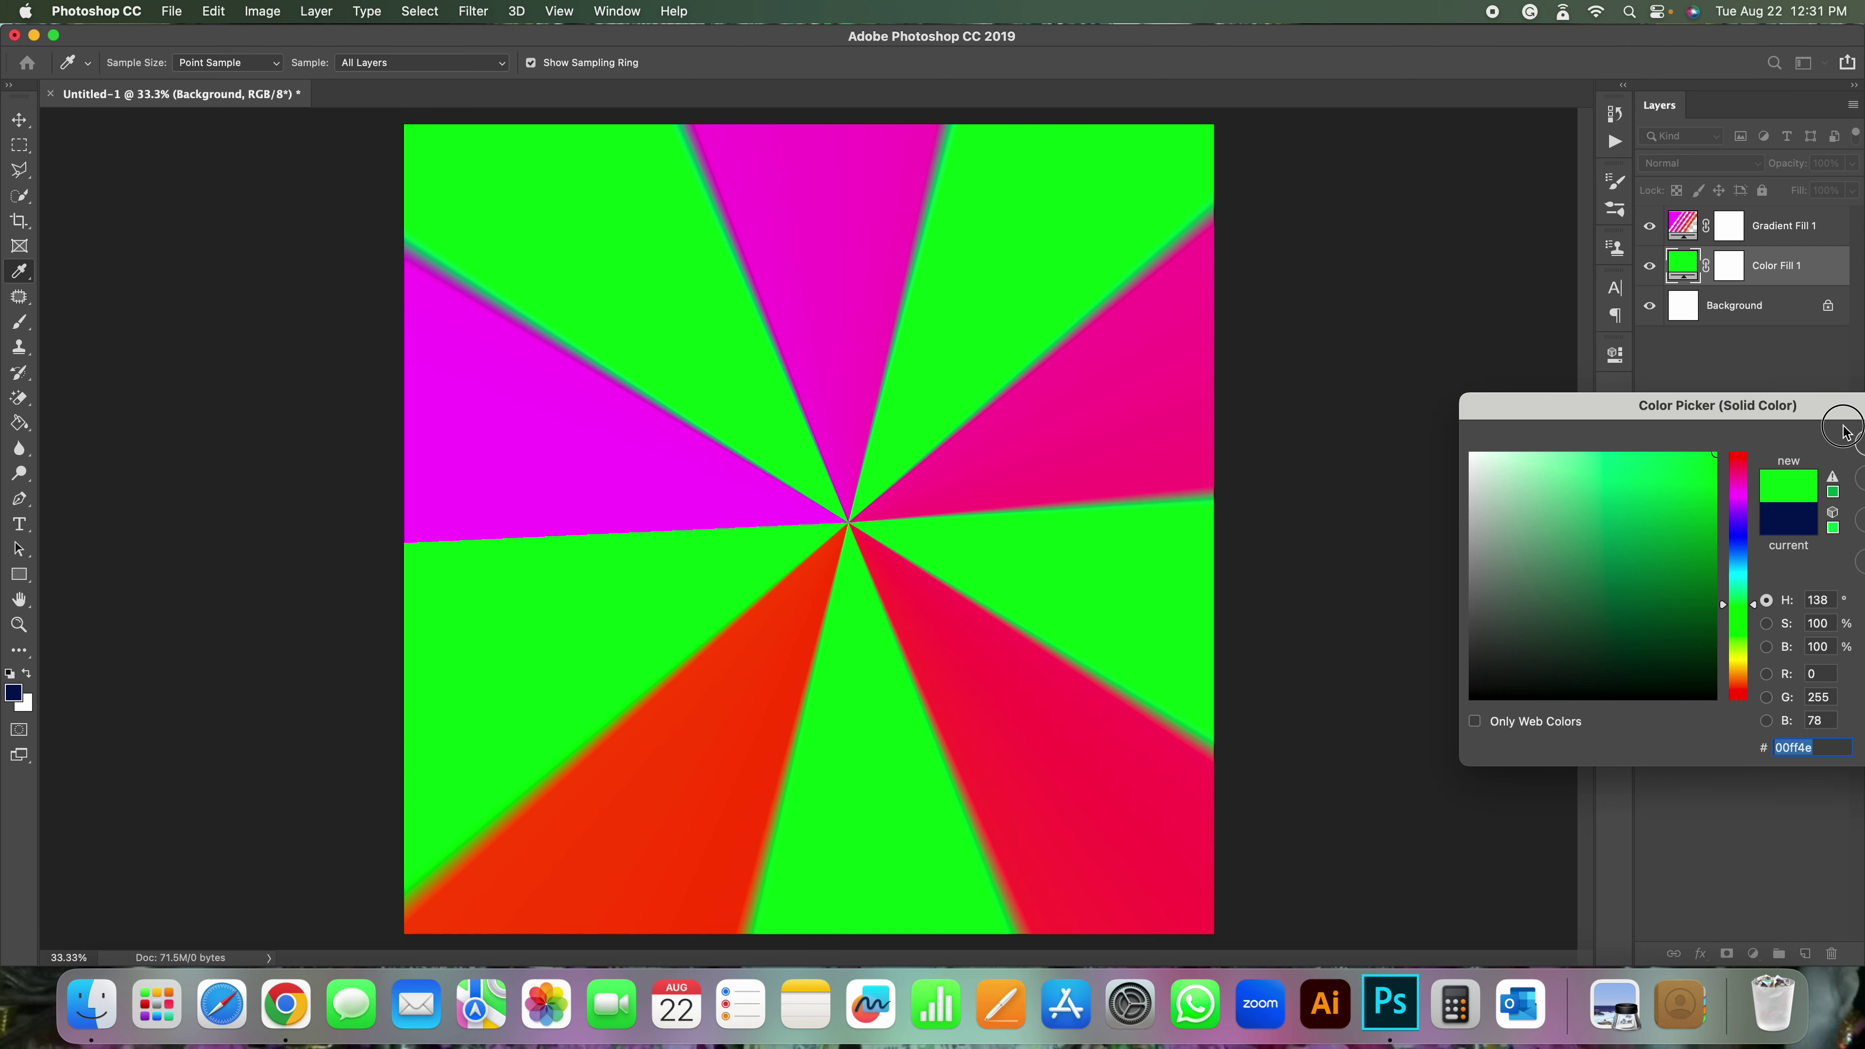
left_click(1720, 592)
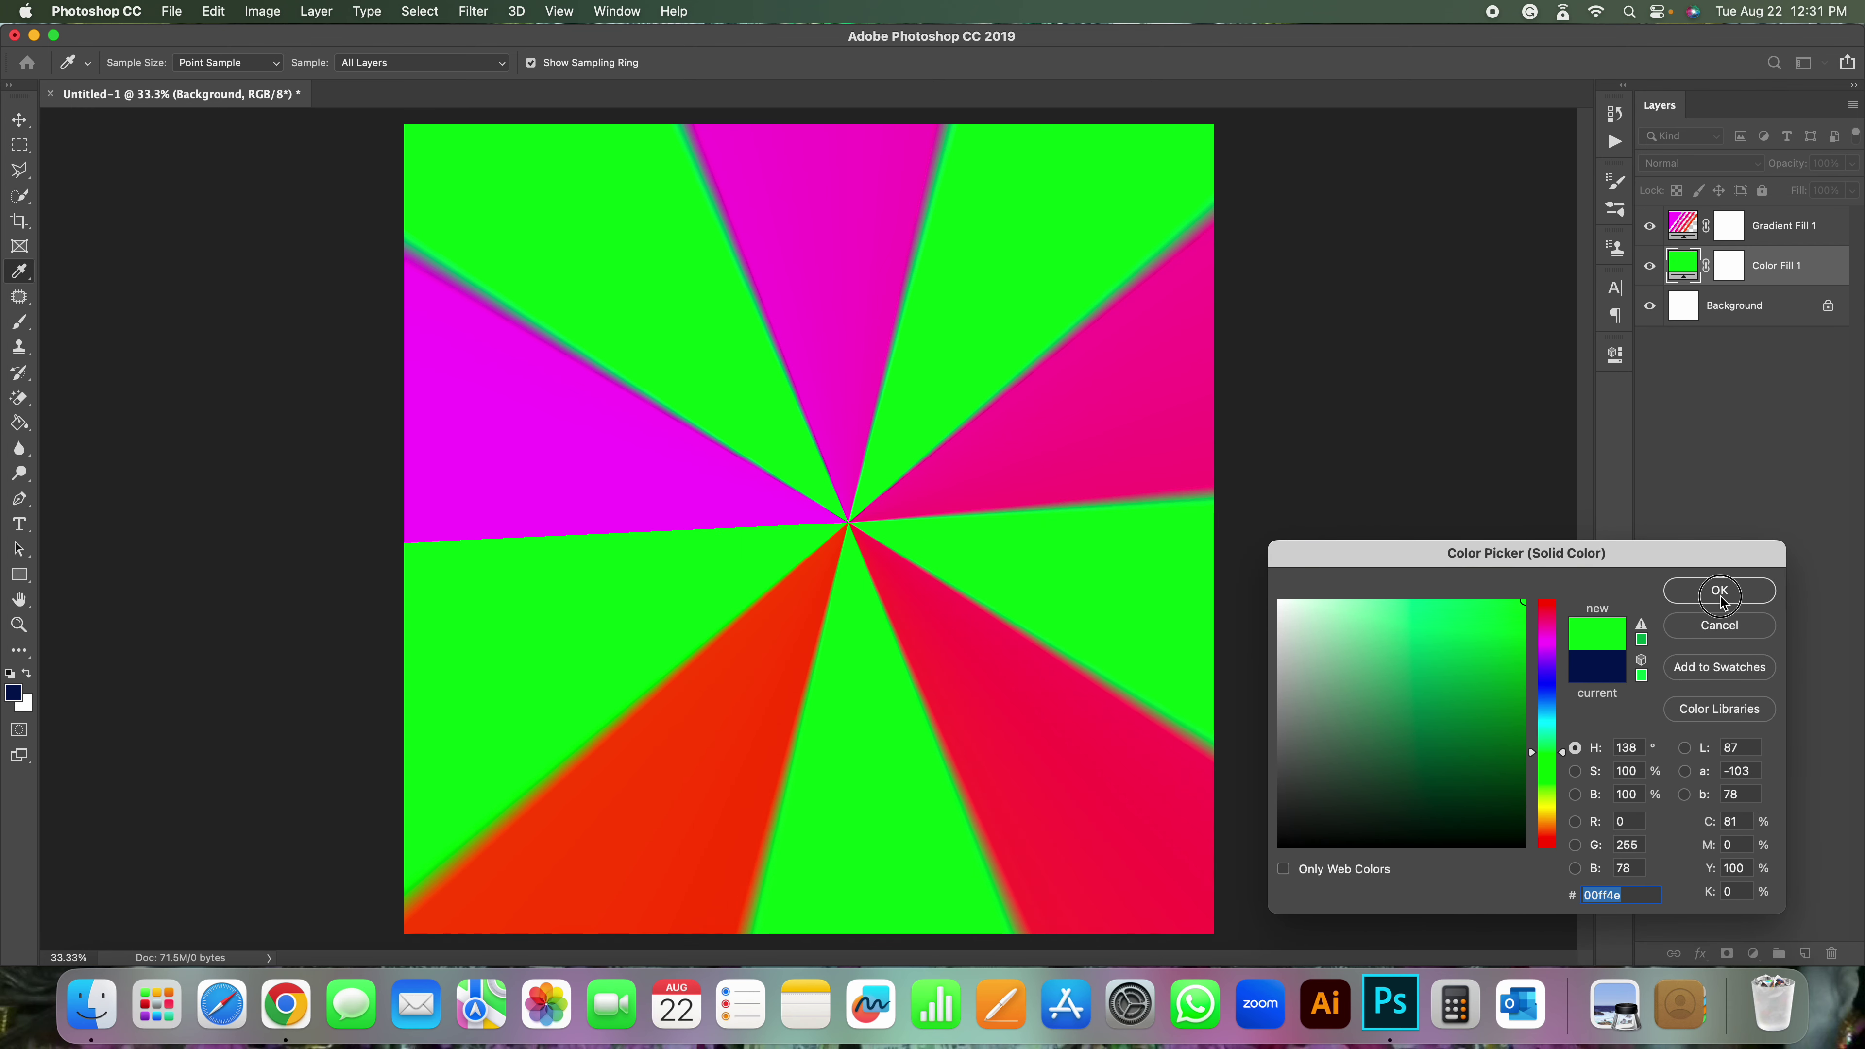
left_click(1650, 265)
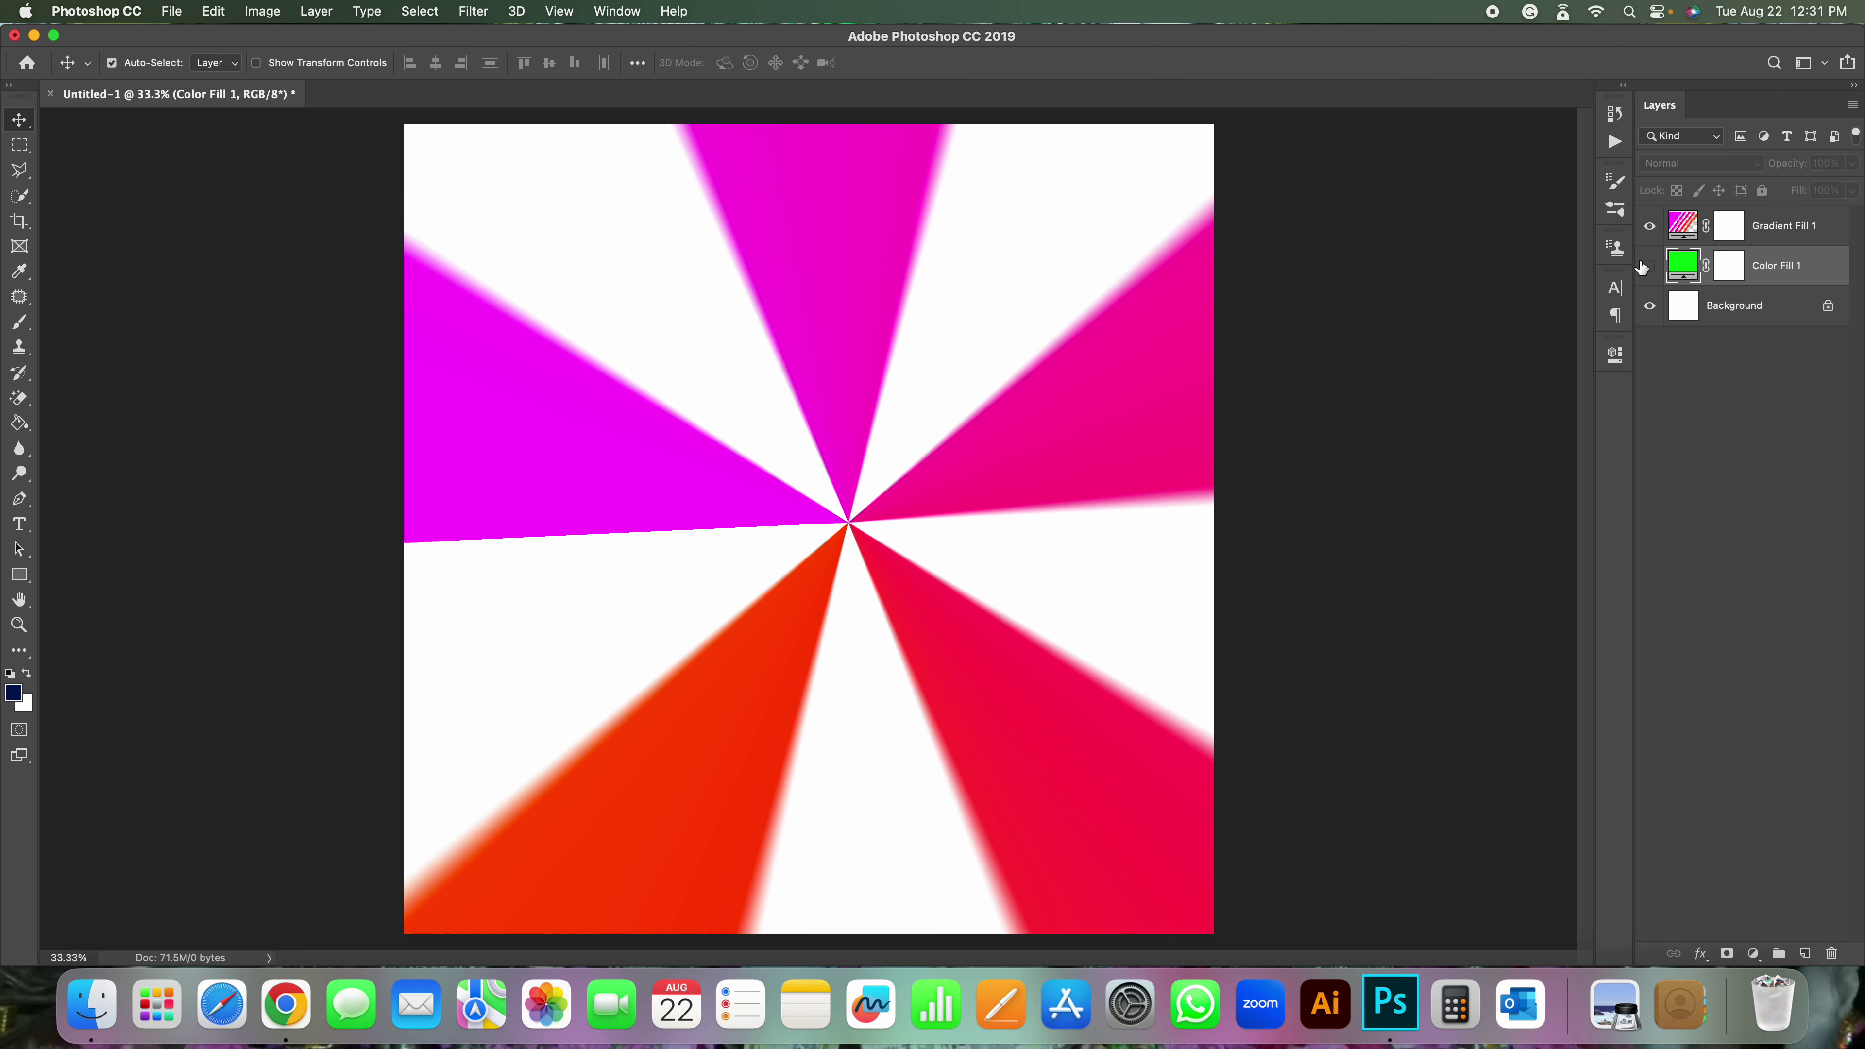
- Open Gradient Fill 1's settings, cancel unchanged, and make Color Fill 1 visible again
left_click(1650, 305)
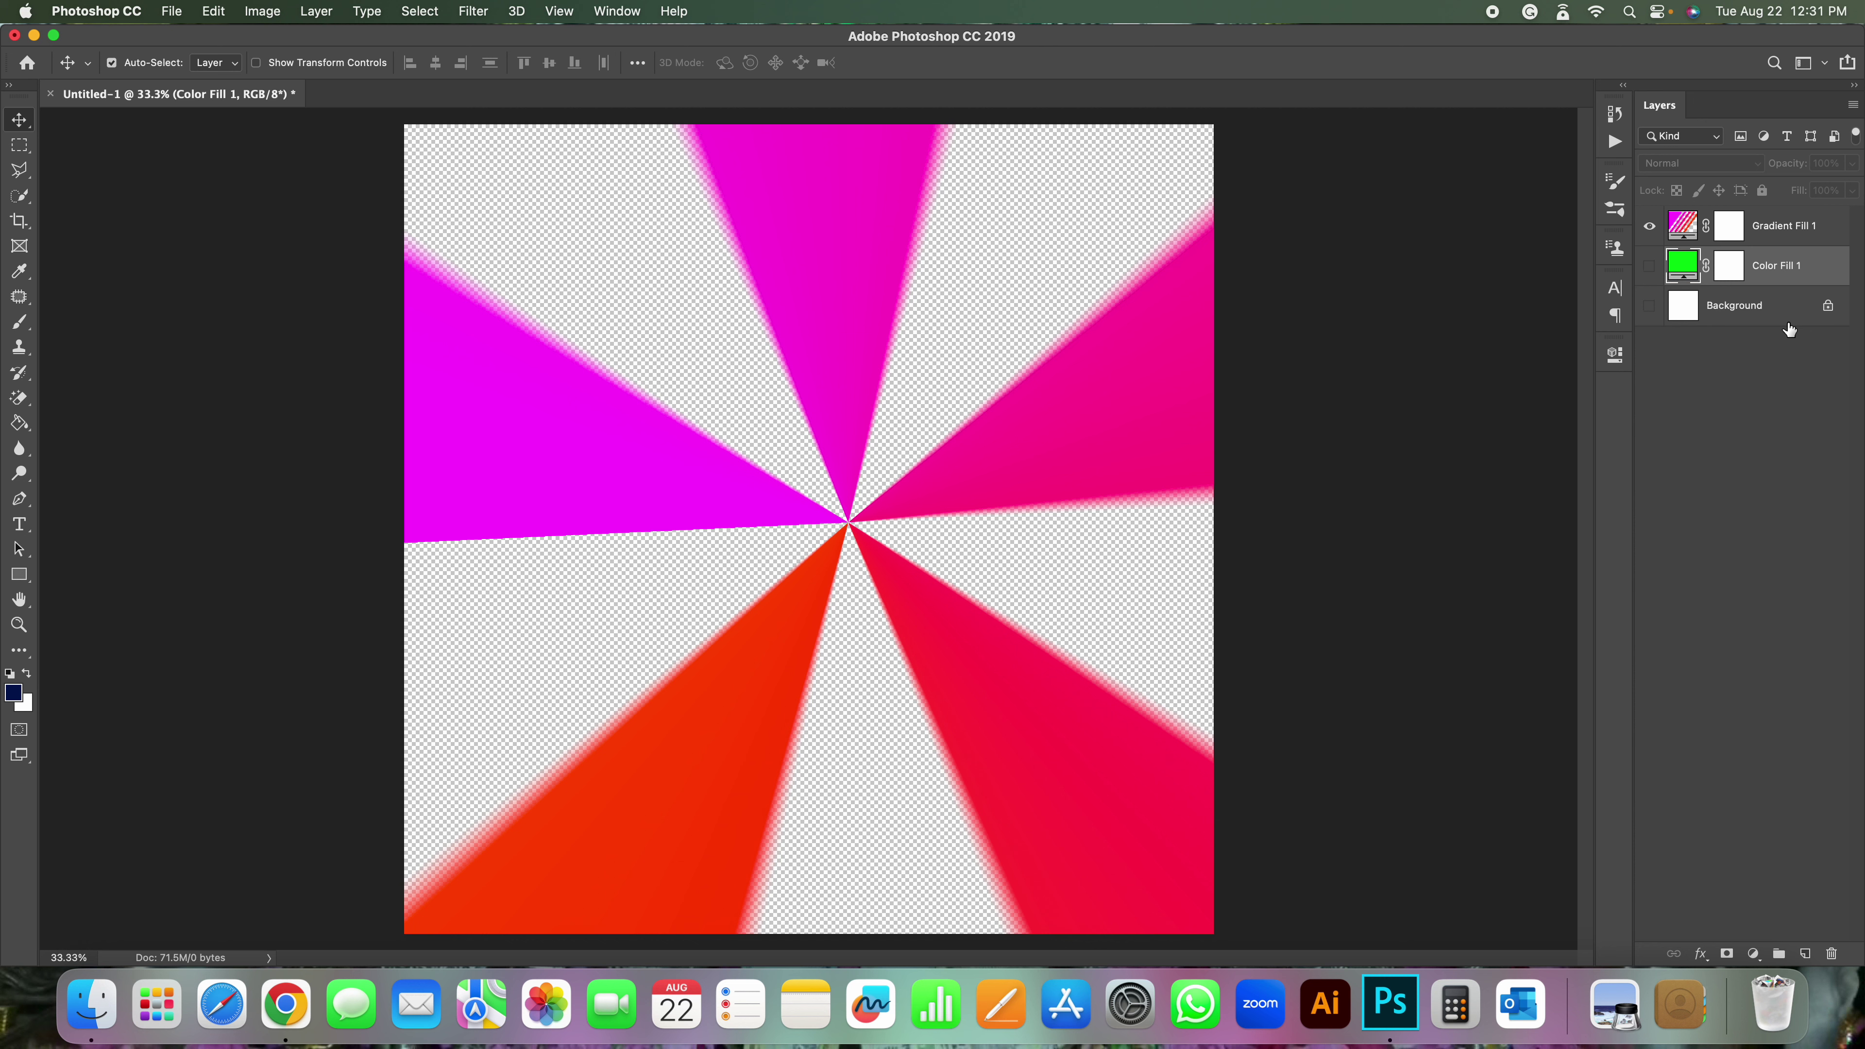
double_click(1683, 225)
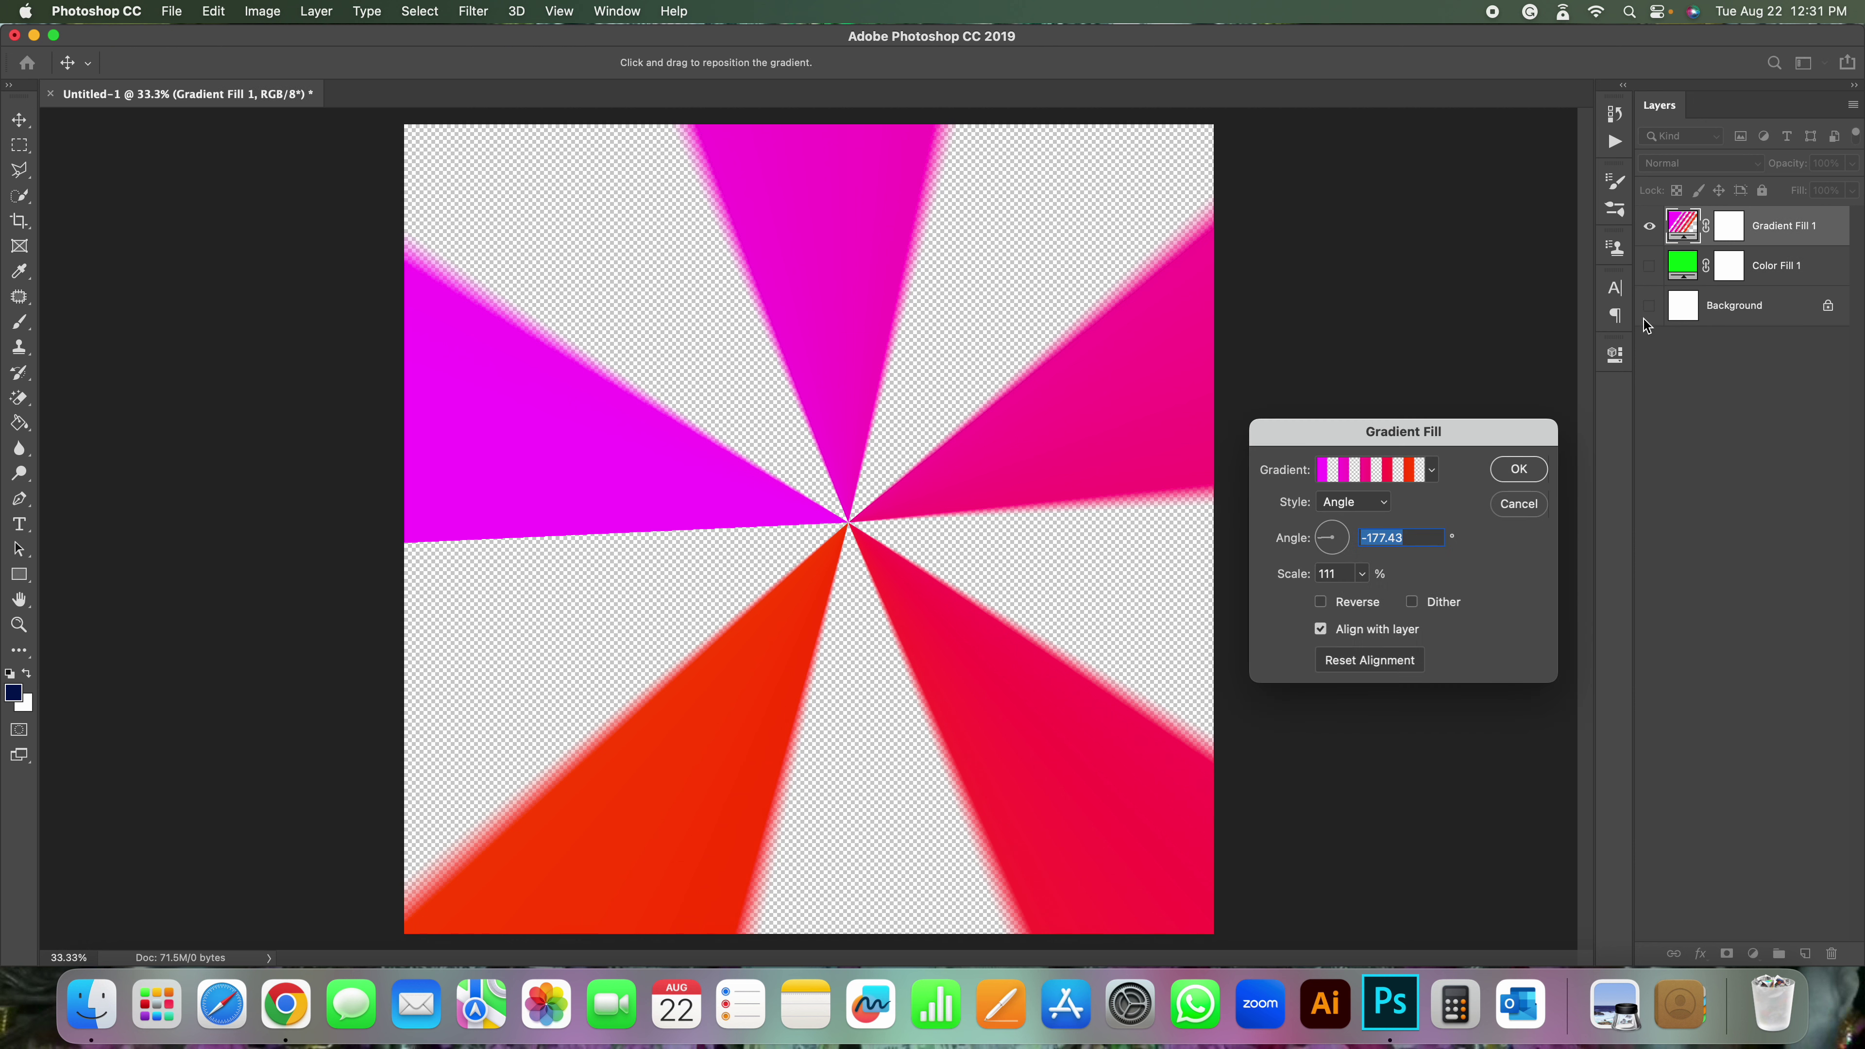
left_click(1383, 474)
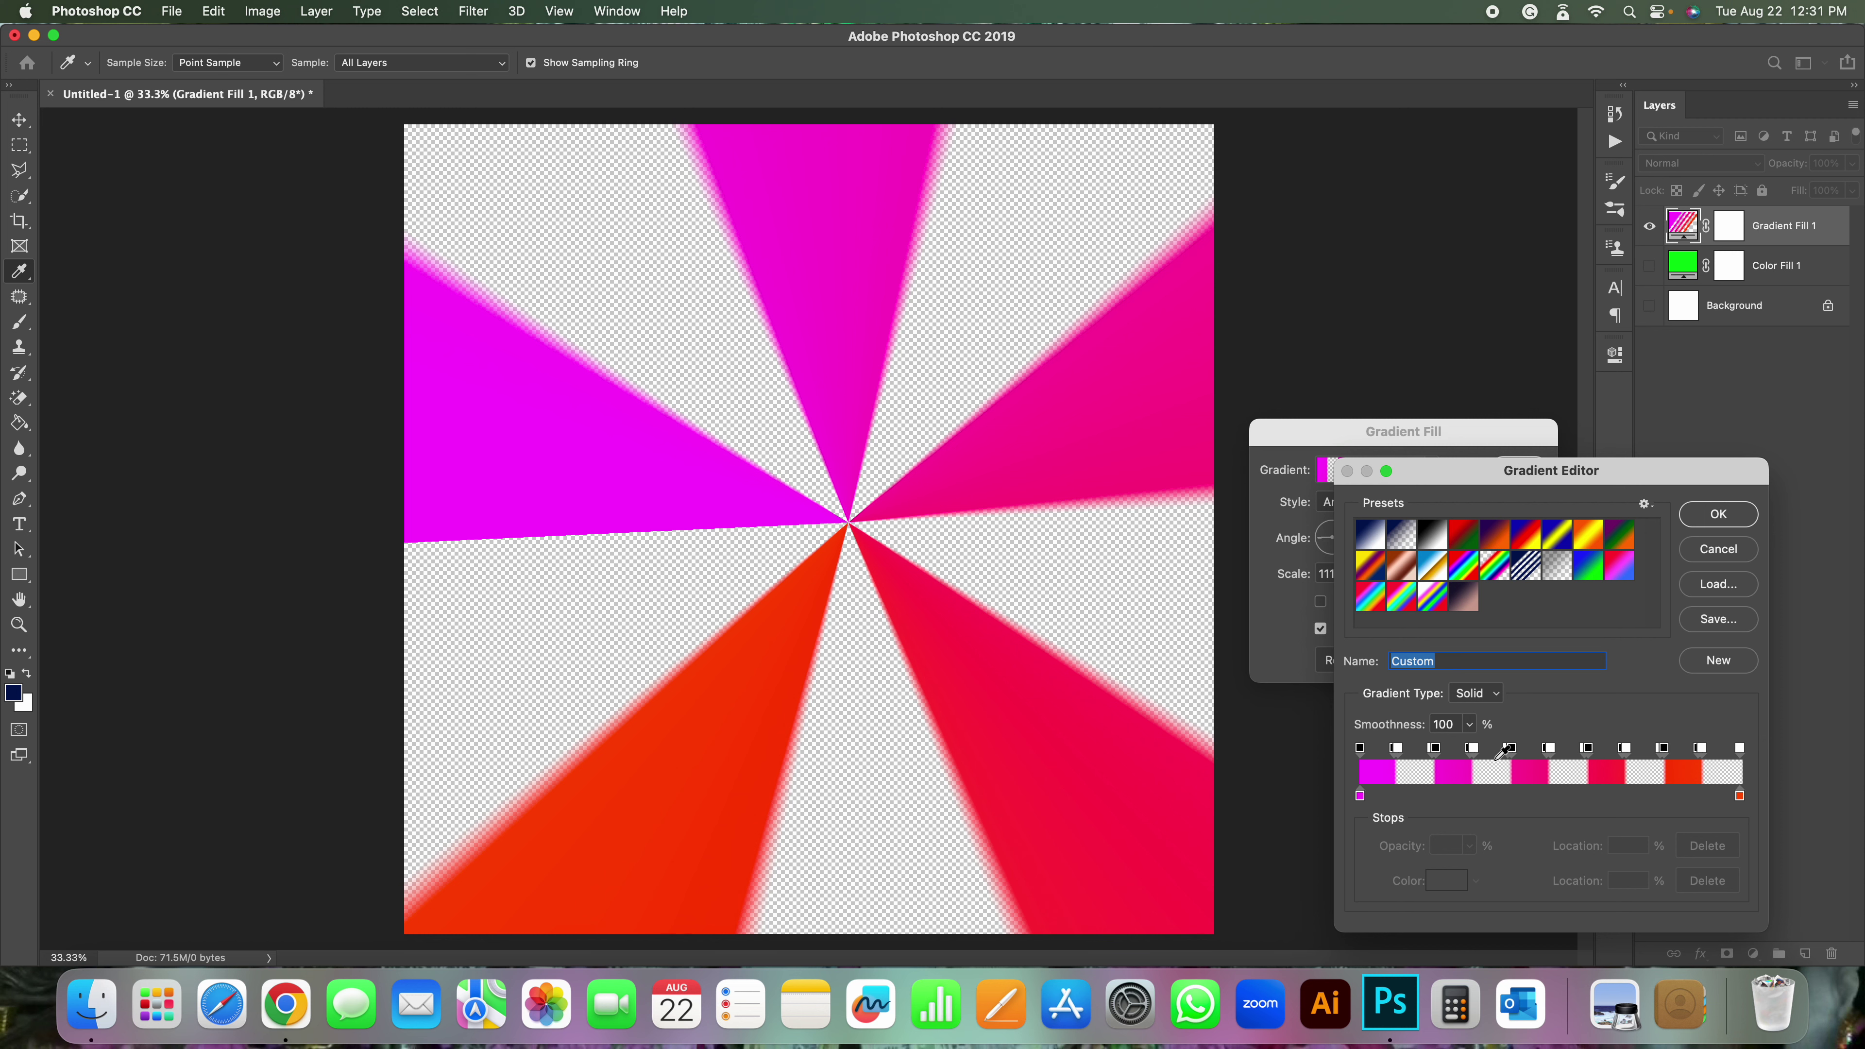
left_click(1719, 550)
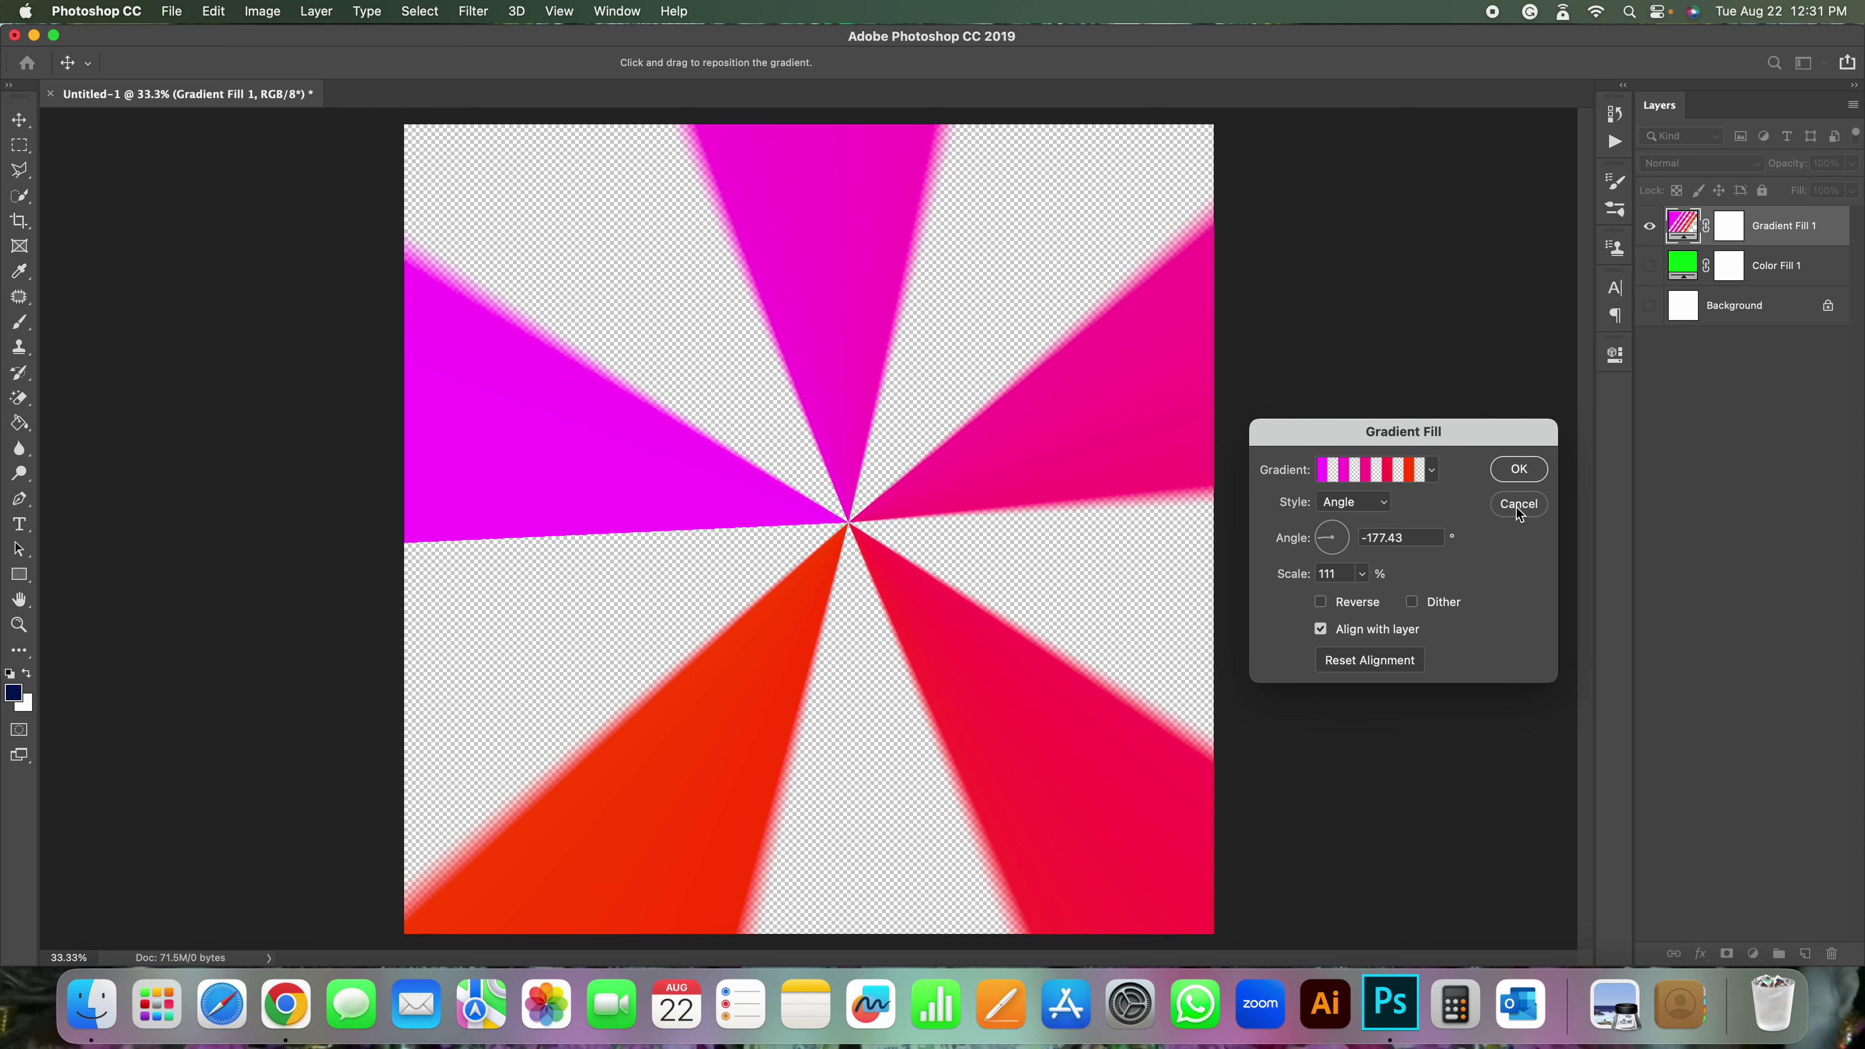
left_click(1519, 507)
left_click(1649, 265)
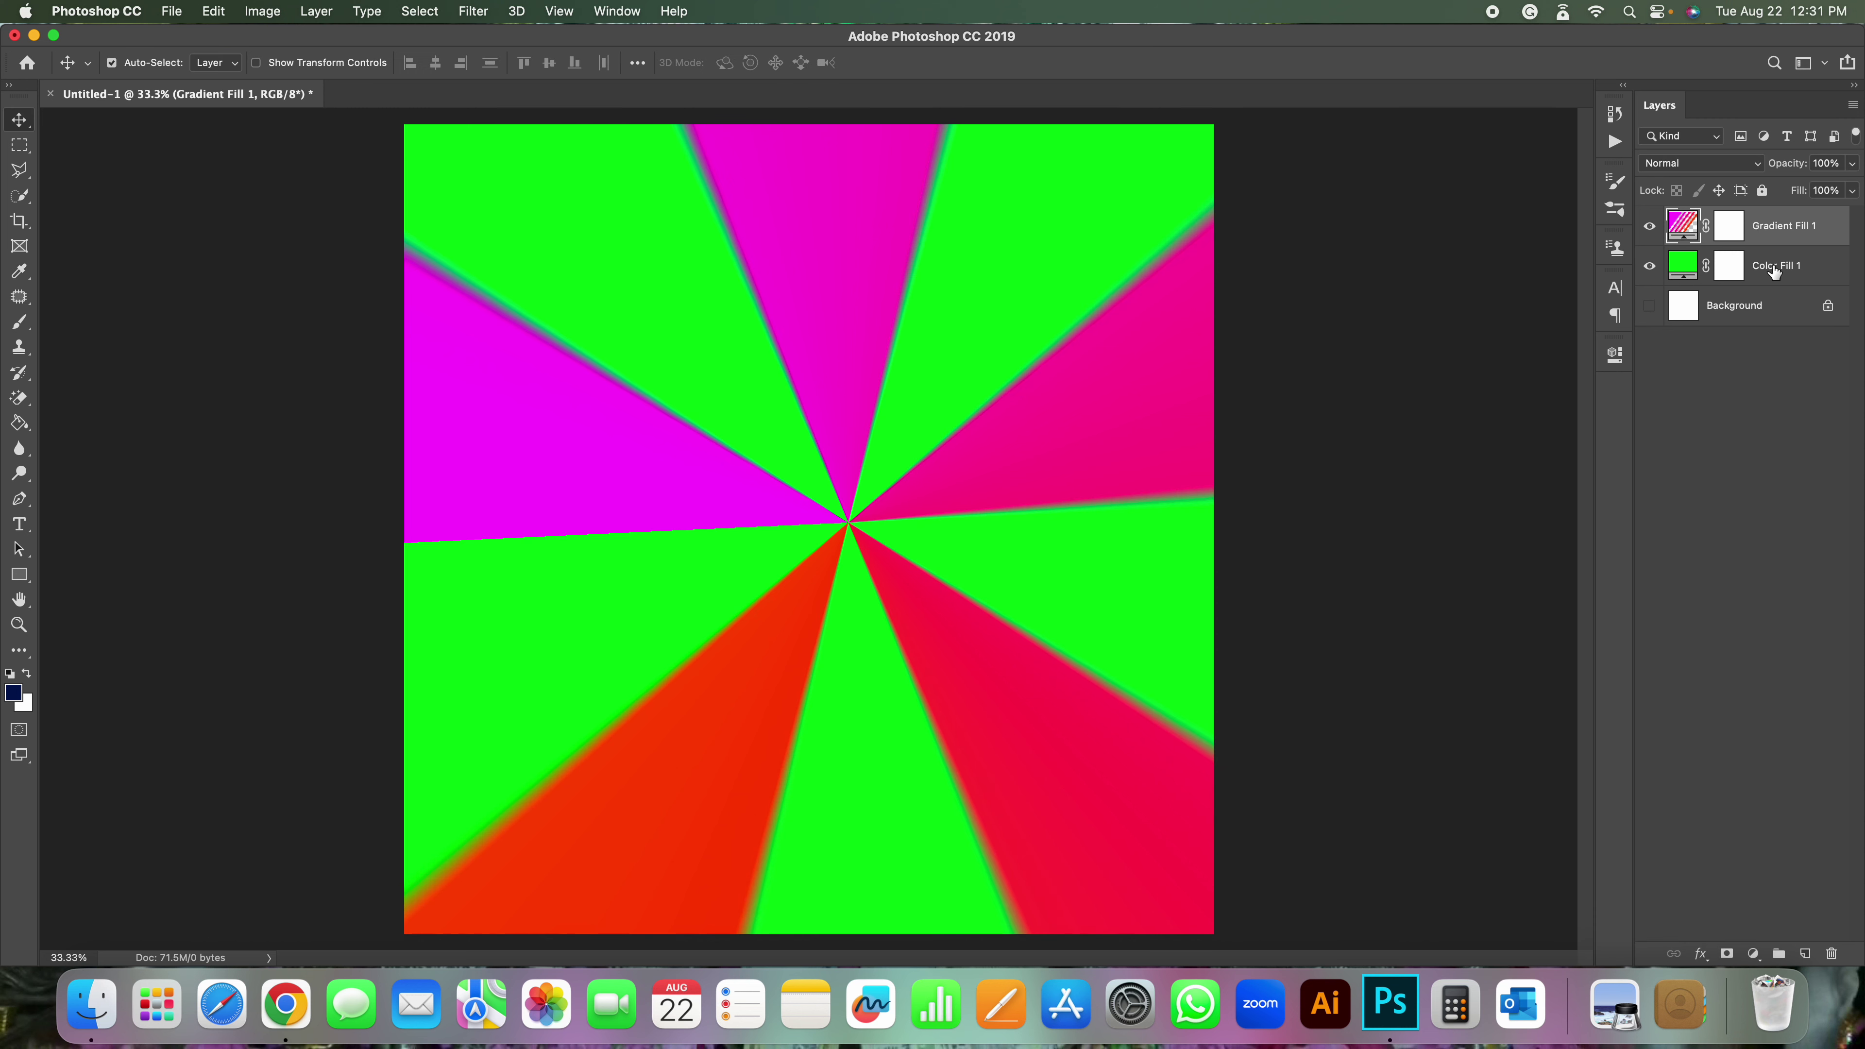
- Recolour Color Fill 1 bright blue and show the gradient layer over it again
left_click(1799, 271)
left_click(1650, 225)
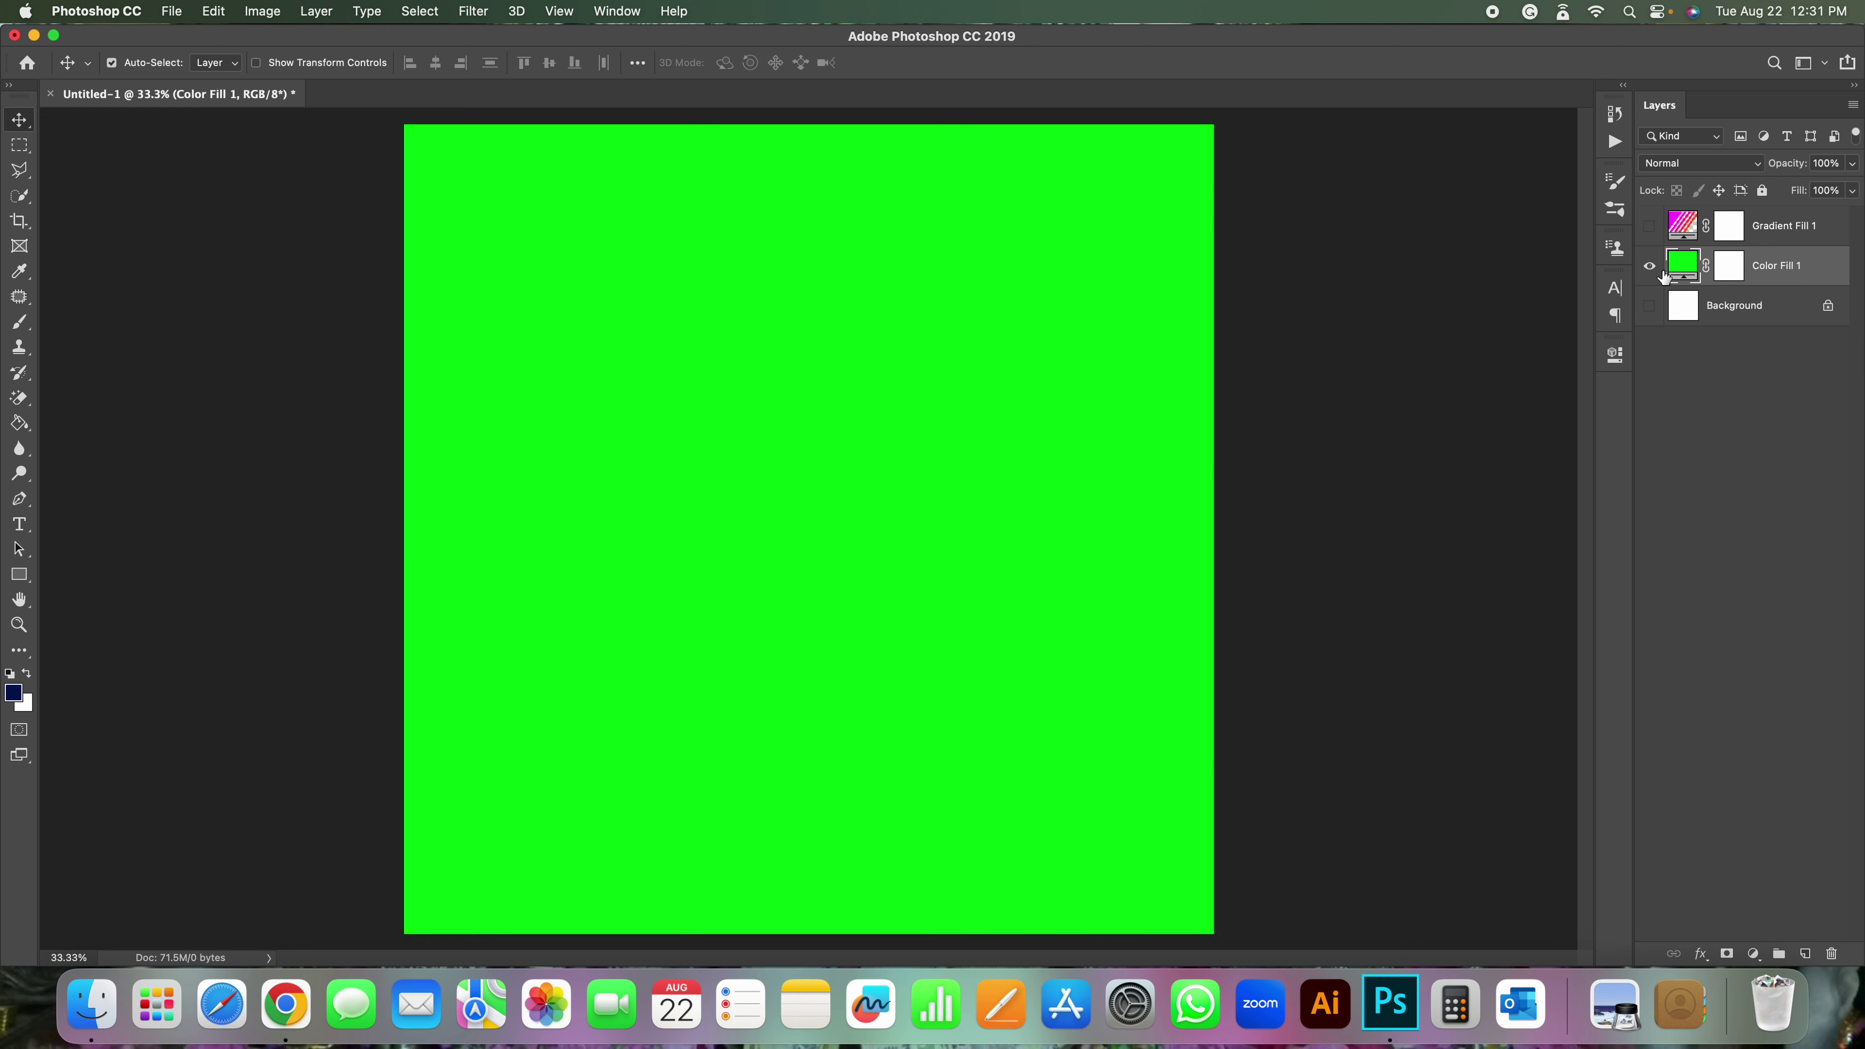
double_click(1683, 265)
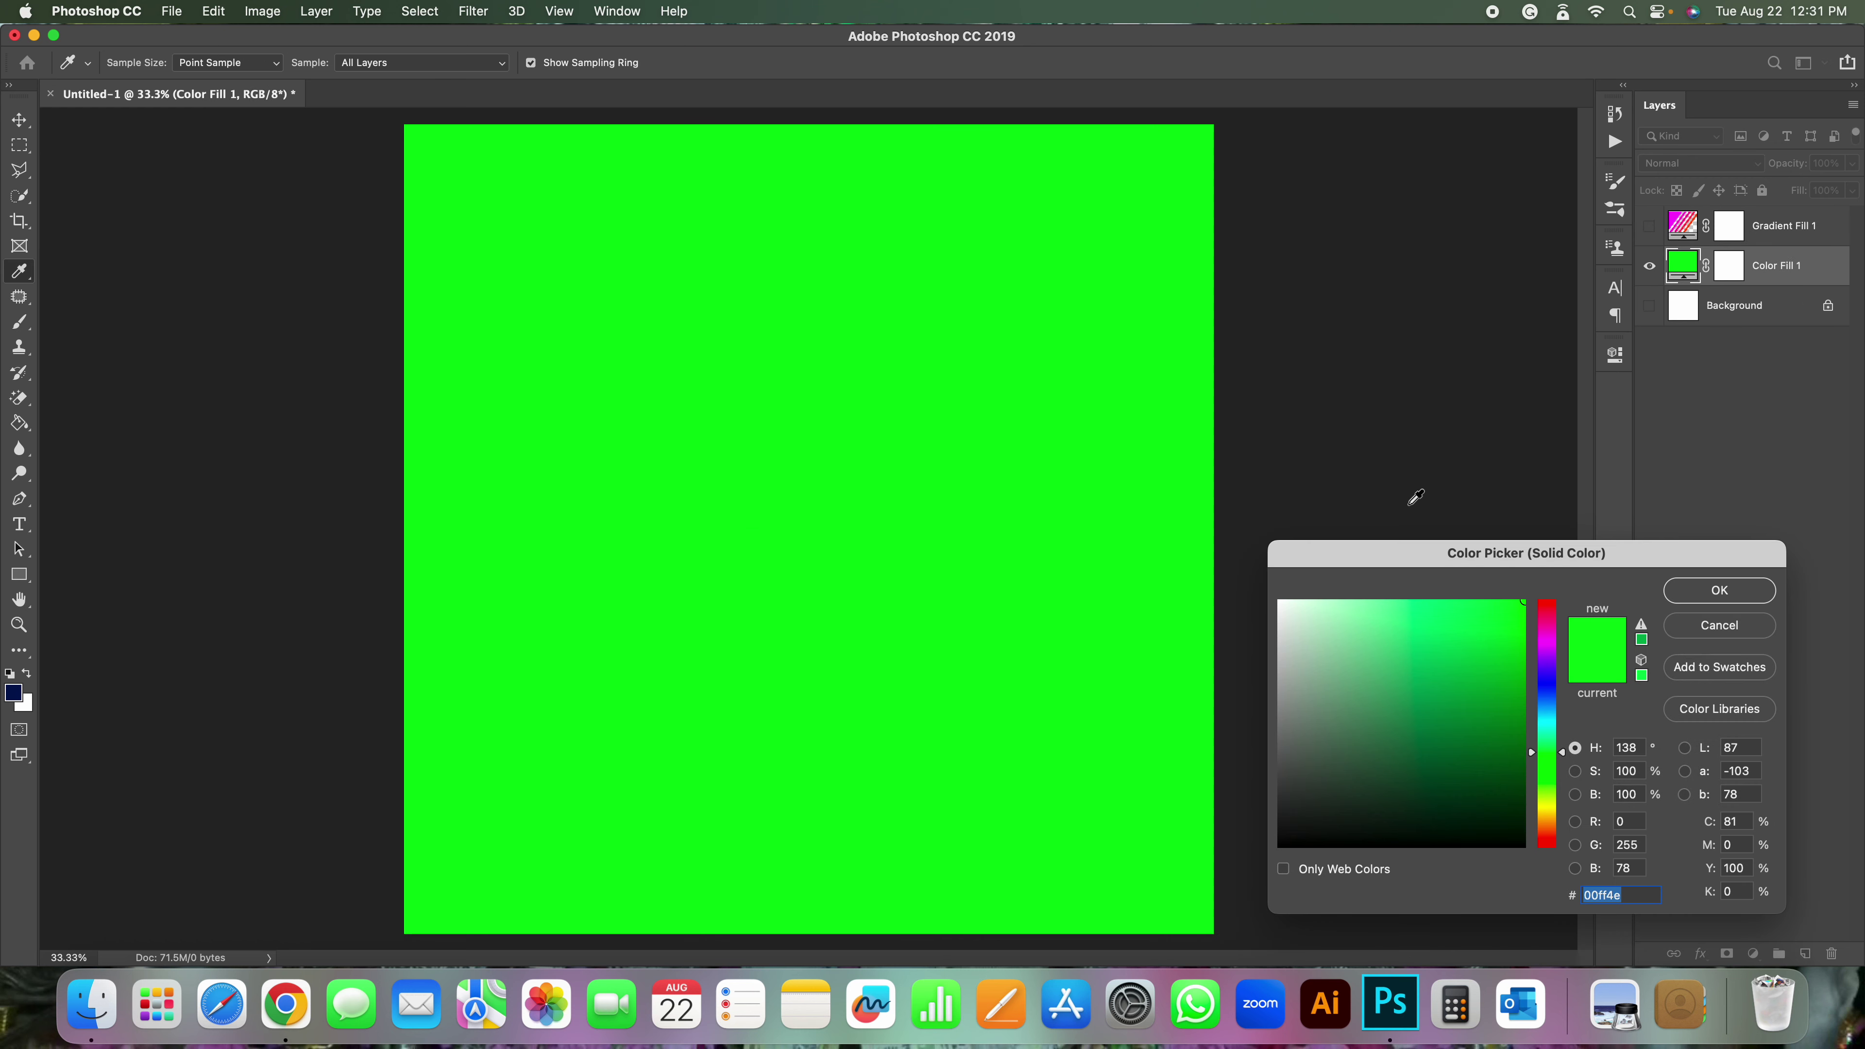
left_click_drag(1542, 714, 1548, 684)
left_click(1720, 590)
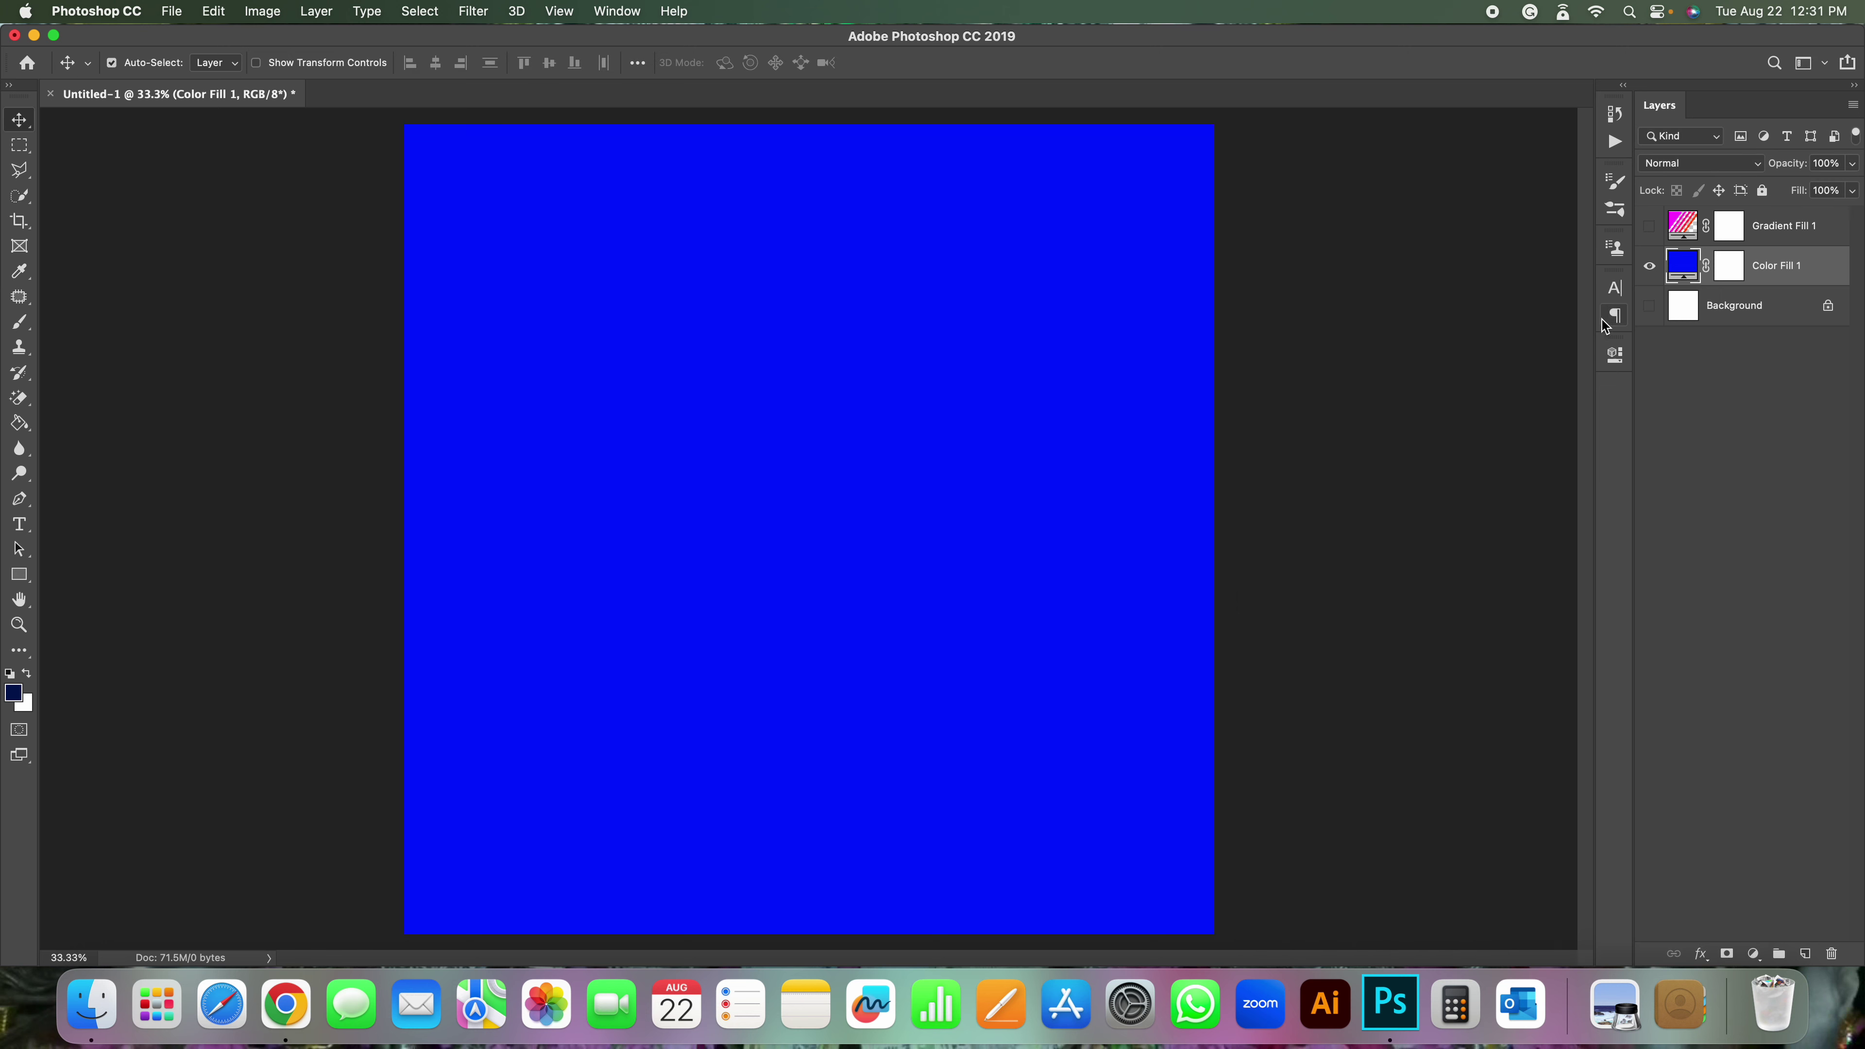
left_click(1652, 229)
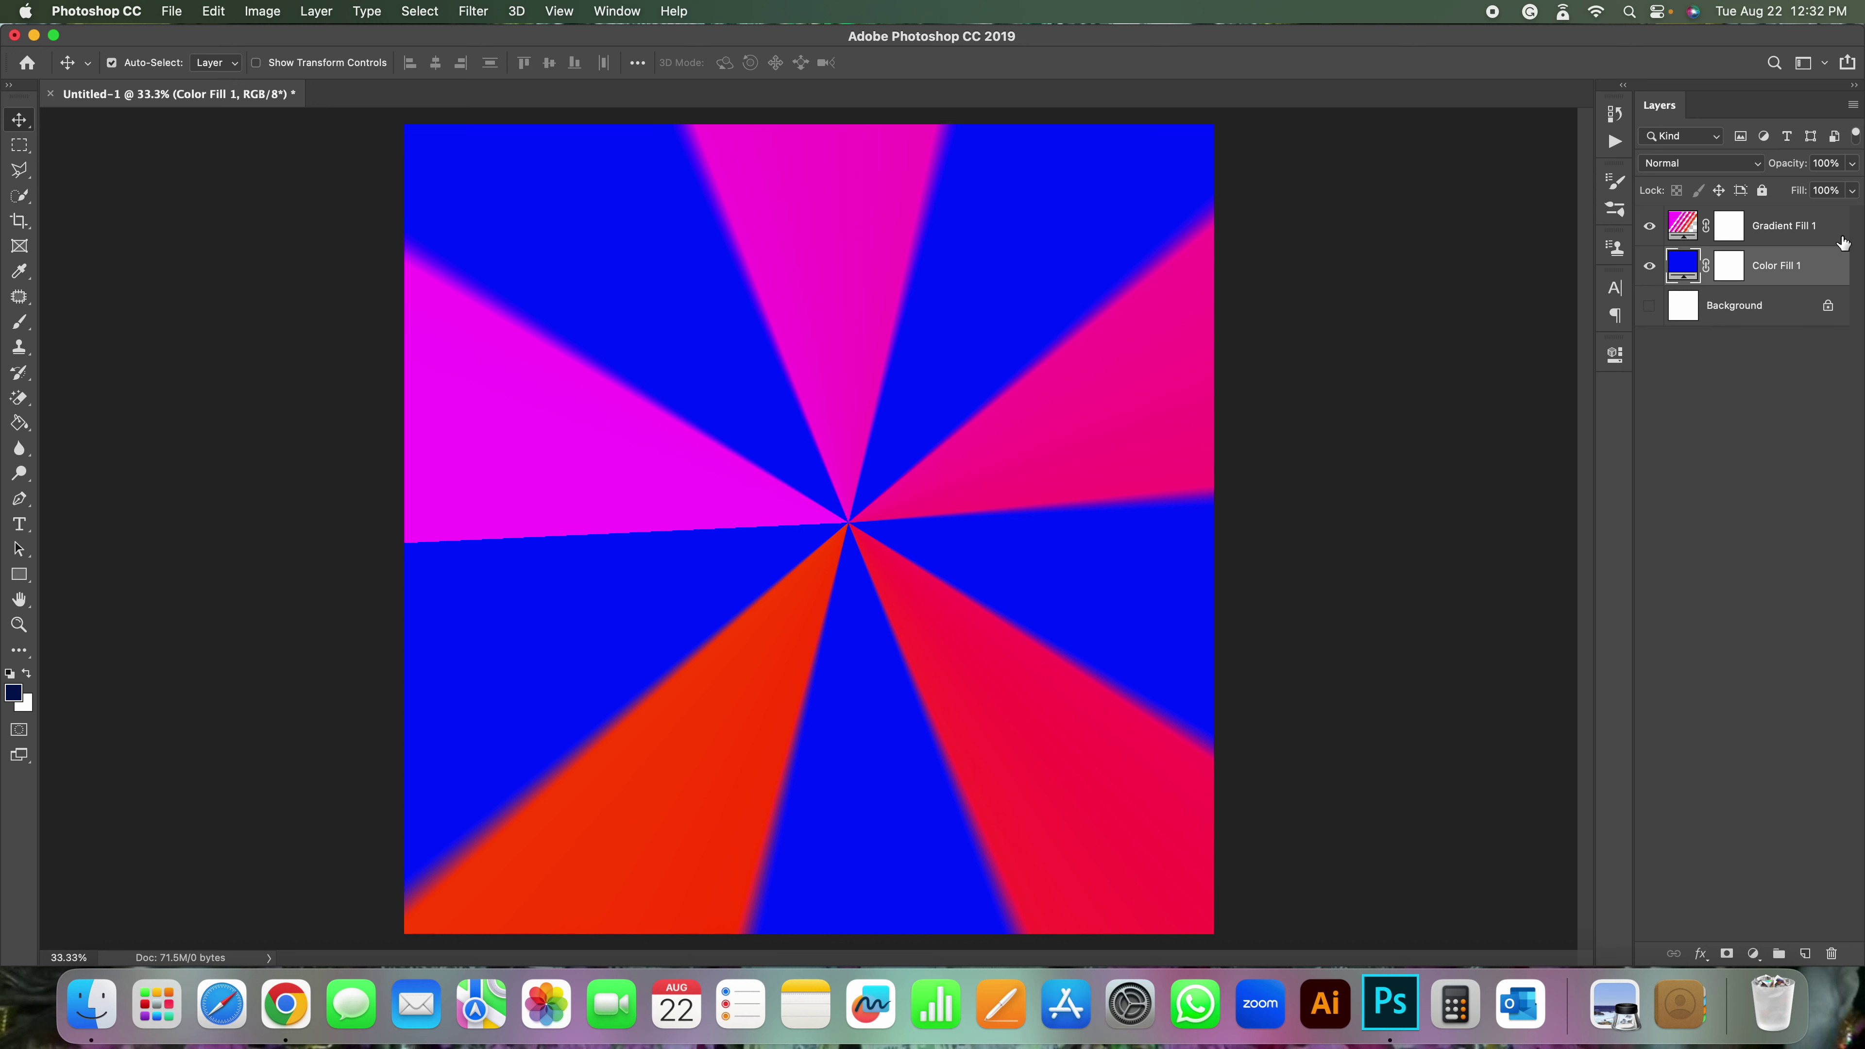
- Switch Gradient Fill 1 to Radial style and nudge the ring centre slightly
double_click(1683, 225)
left_click(1355, 503)
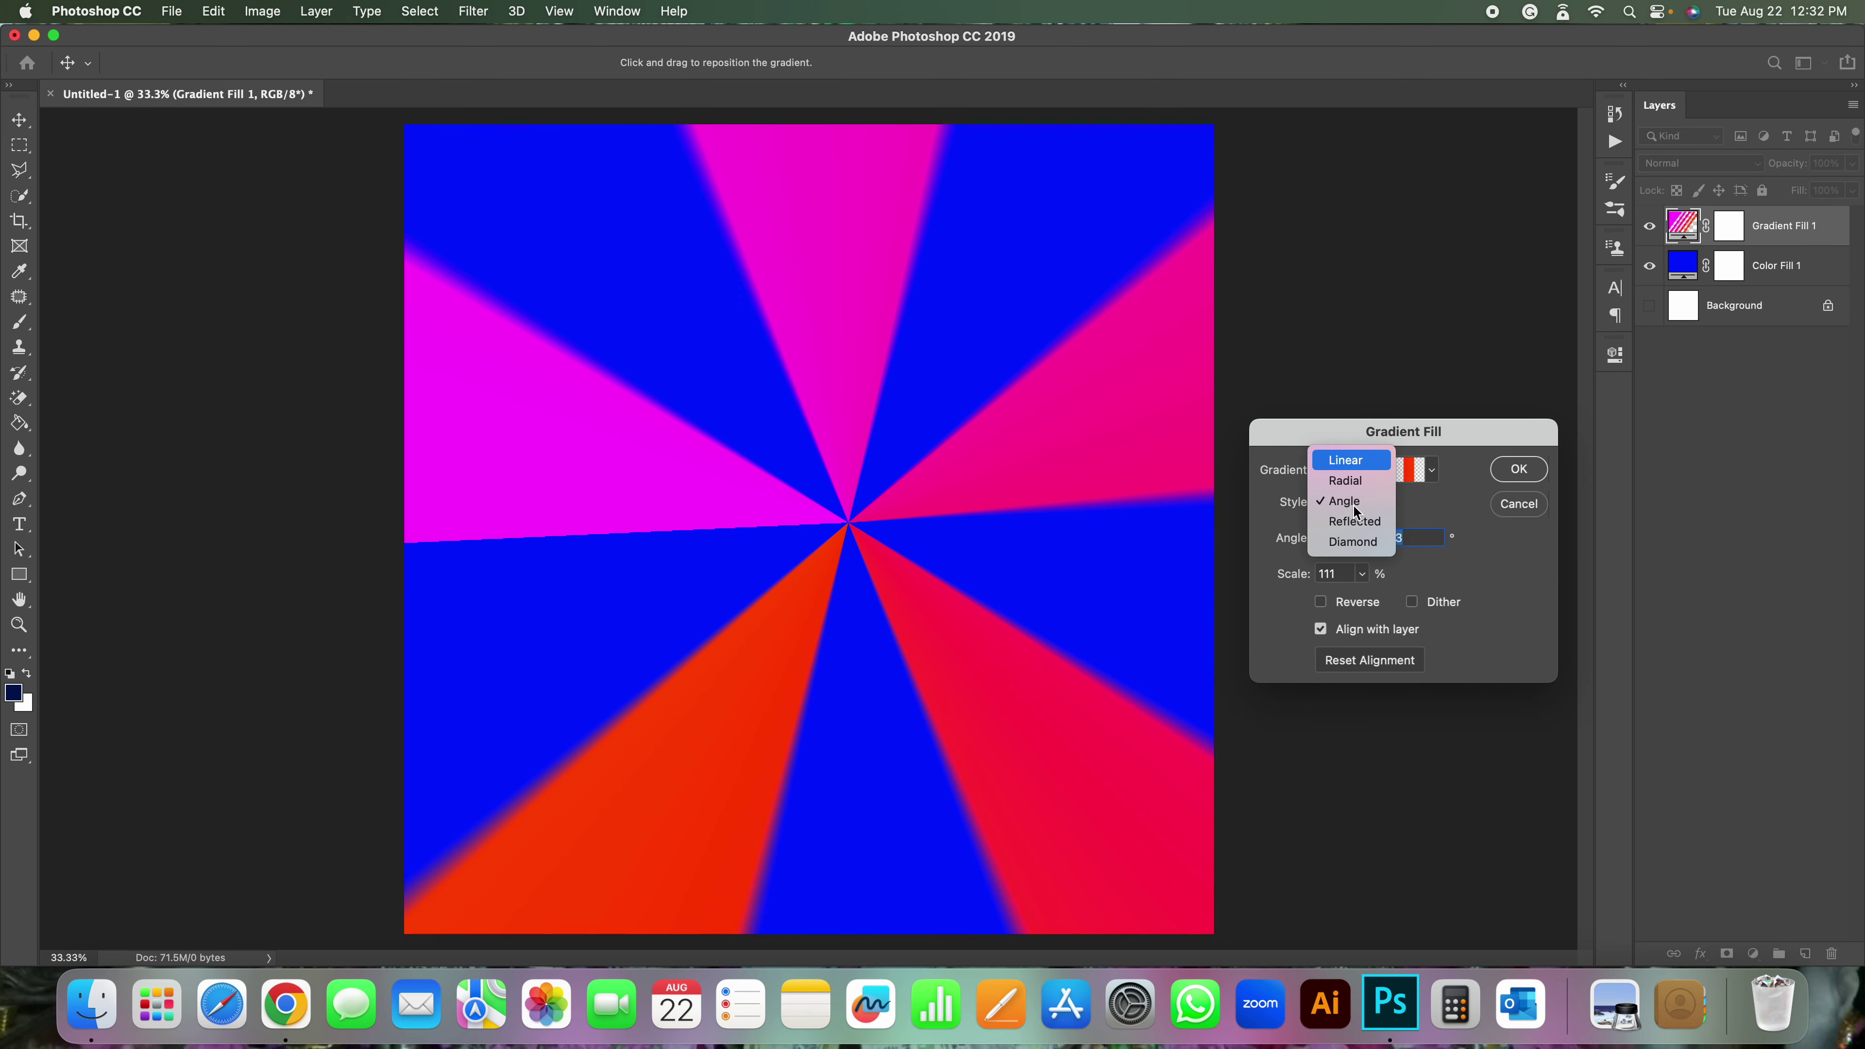
left_click(1345, 466)
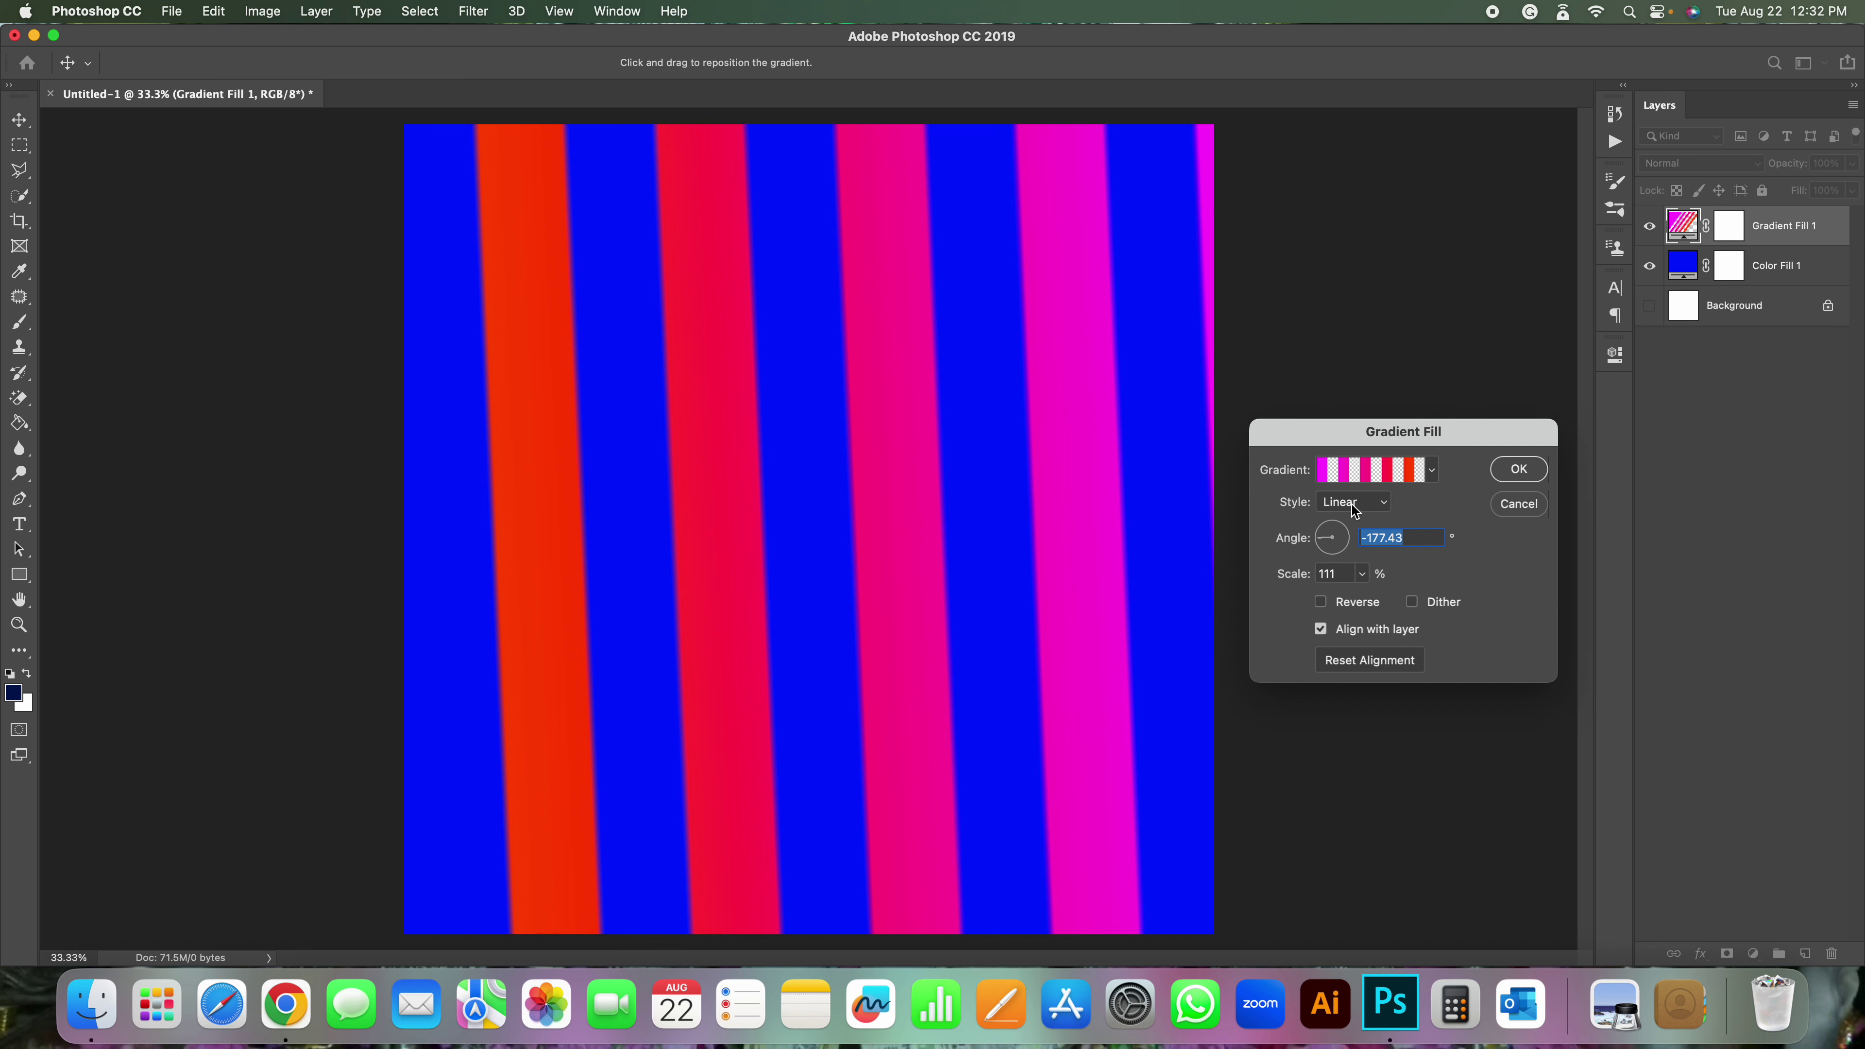
left_click(1354, 511)
left_click(1355, 520)
left_click_drag(958, 541, 969, 548)
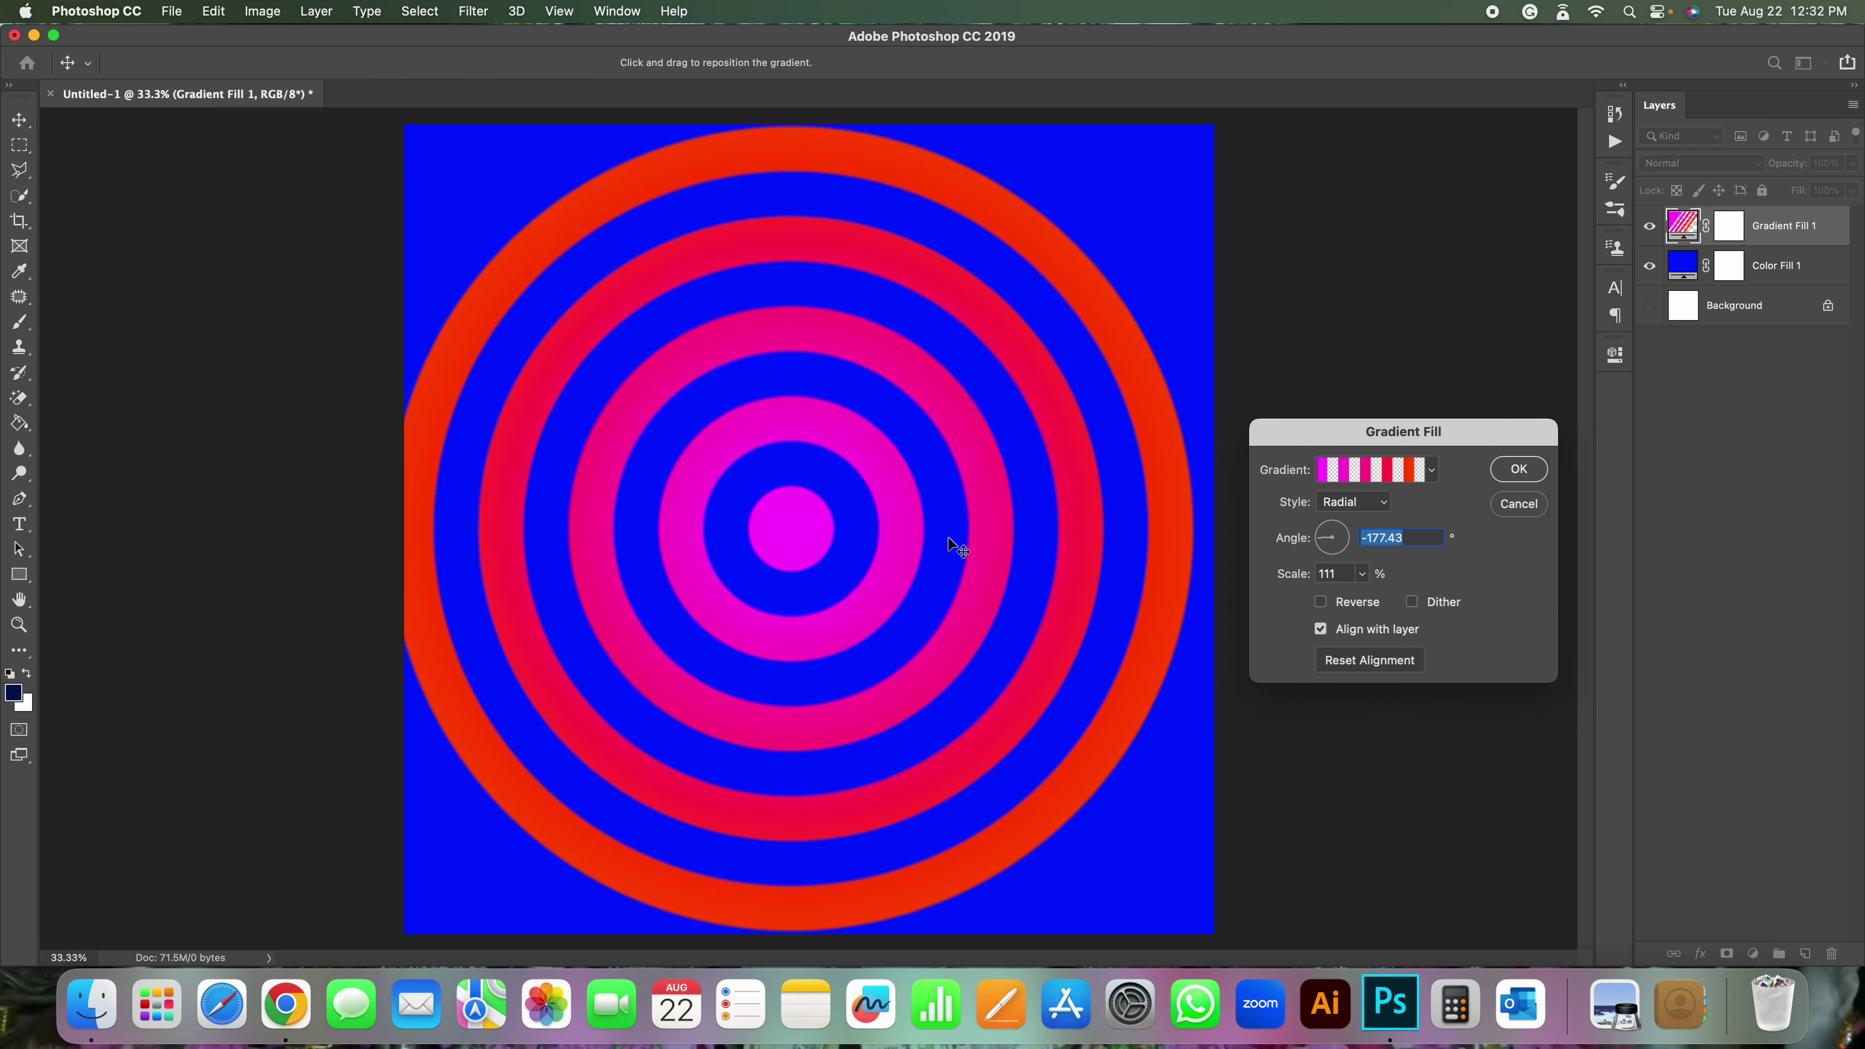
- Set the gradient's first colour stop to black
left_click(1357, 474)
left_click(1360, 796)
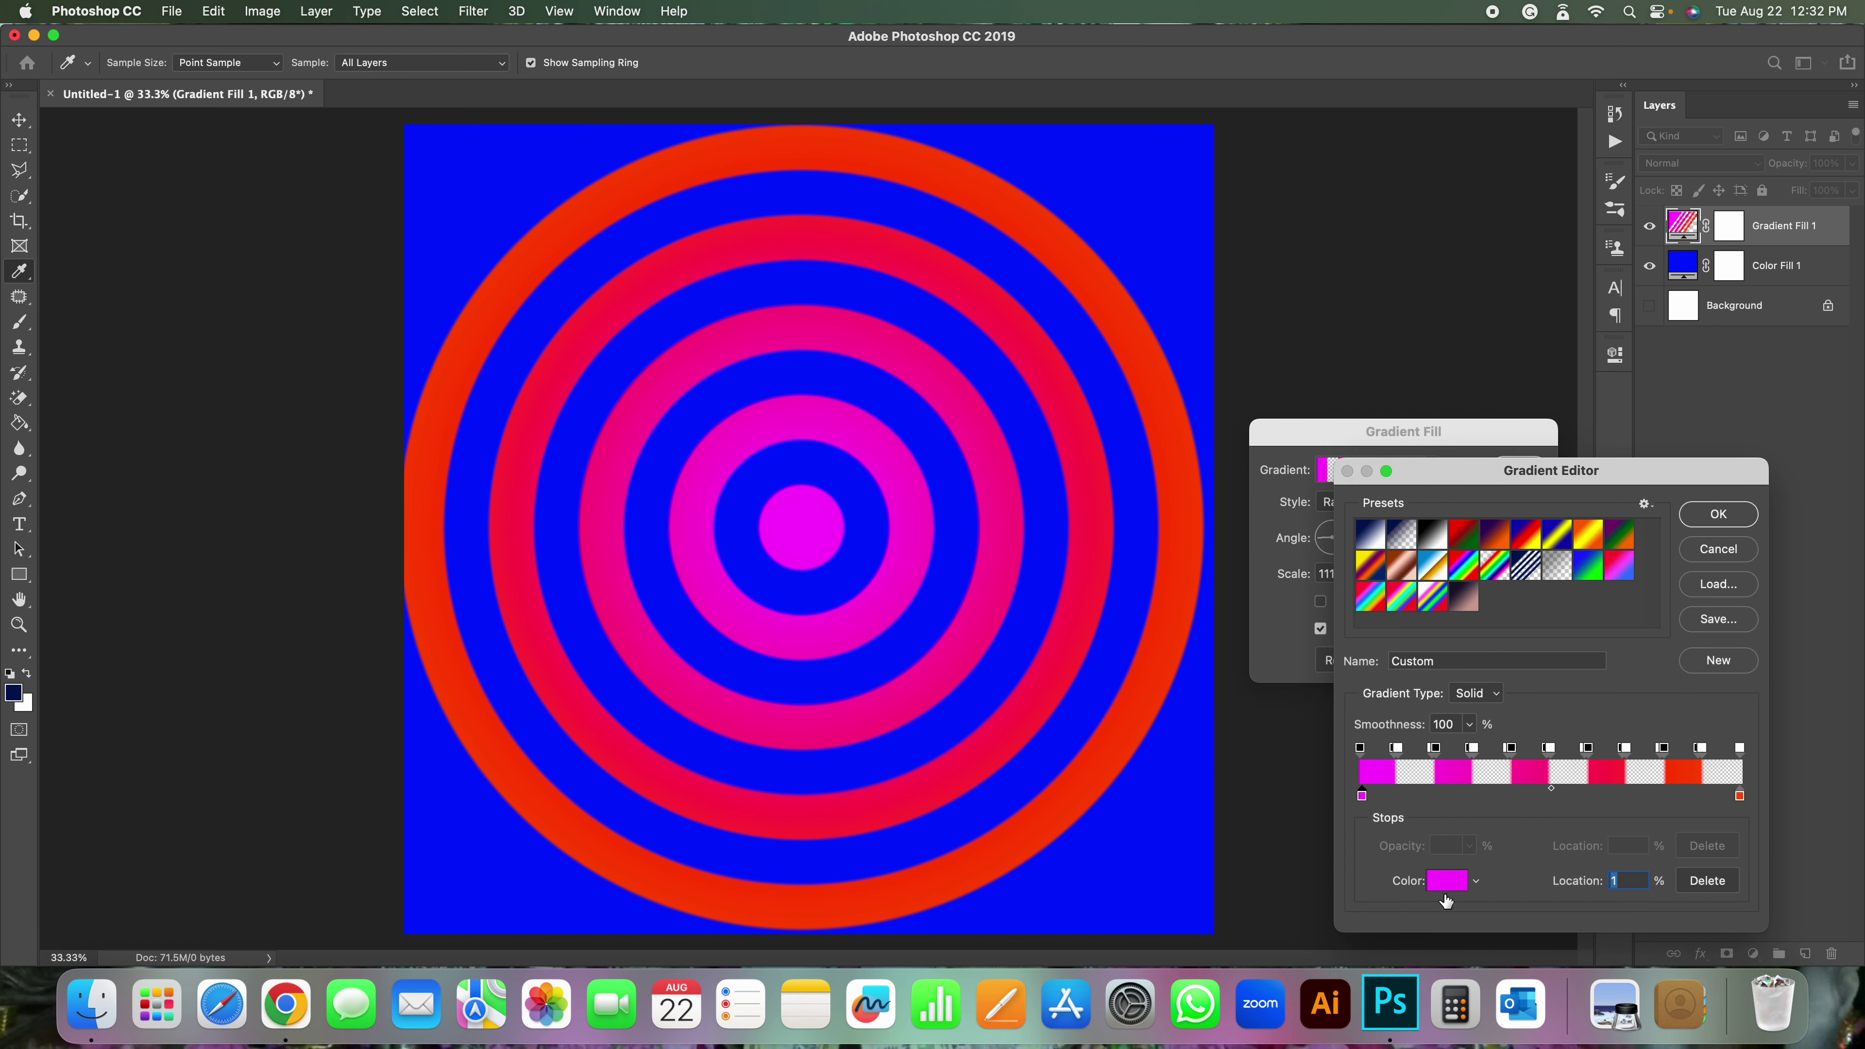
left_click(1446, 880)
left_click(1388, 808)
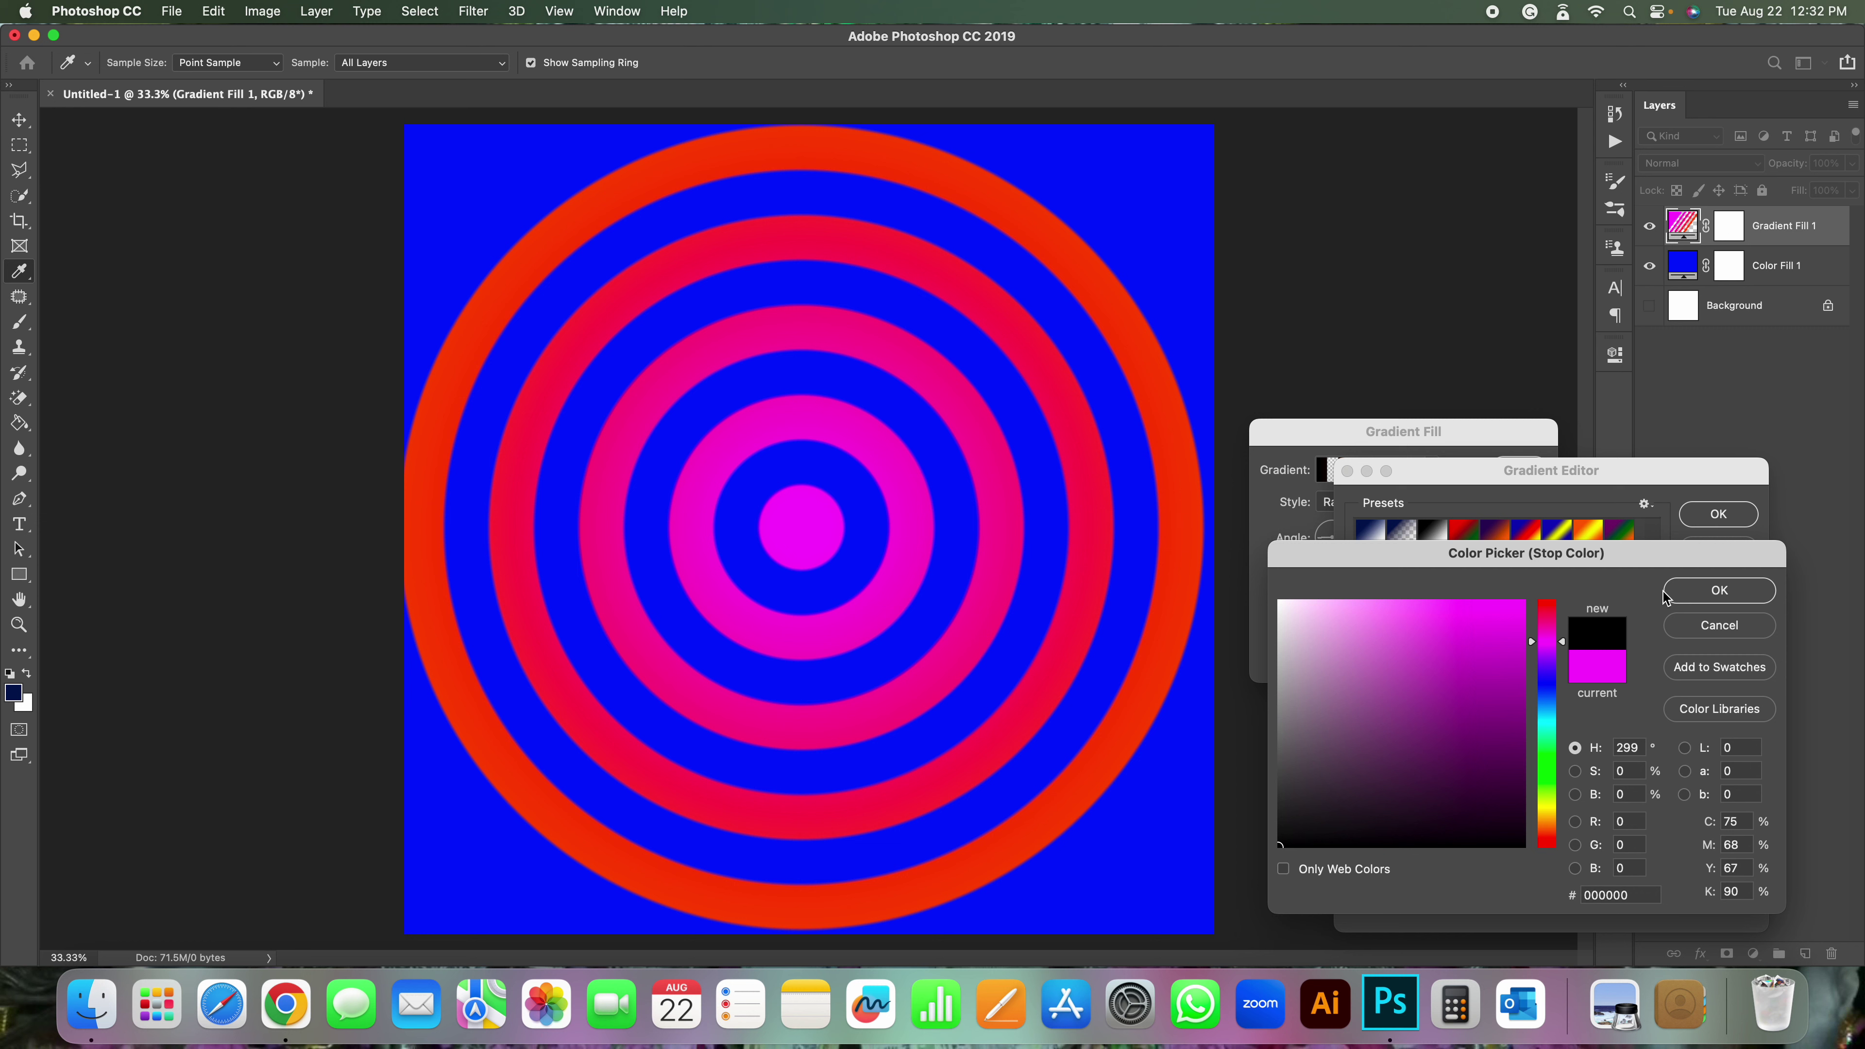
left_click(1719, 591)
- Make the red end stop black too and apply the black radial rings
left_click(1739, 796)
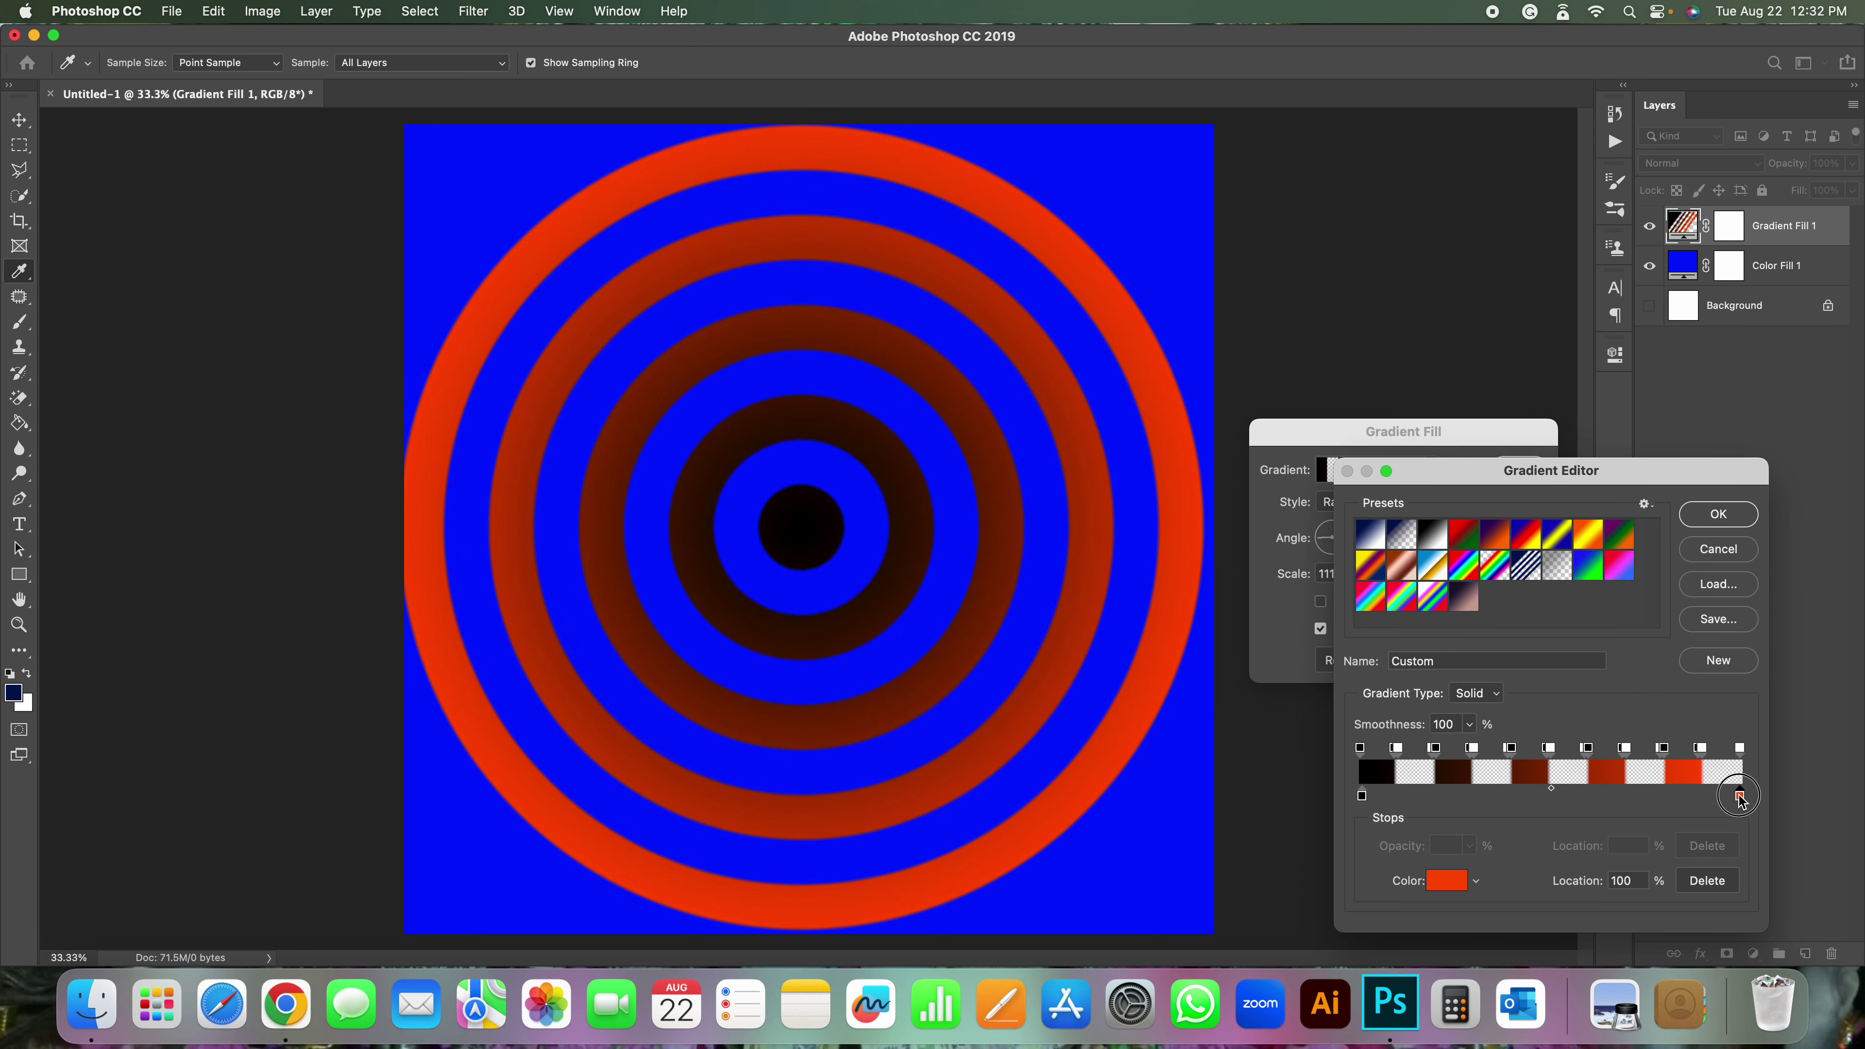
left_click(1447, 880)
left_click_drag(1326, 757, 1215, 959)
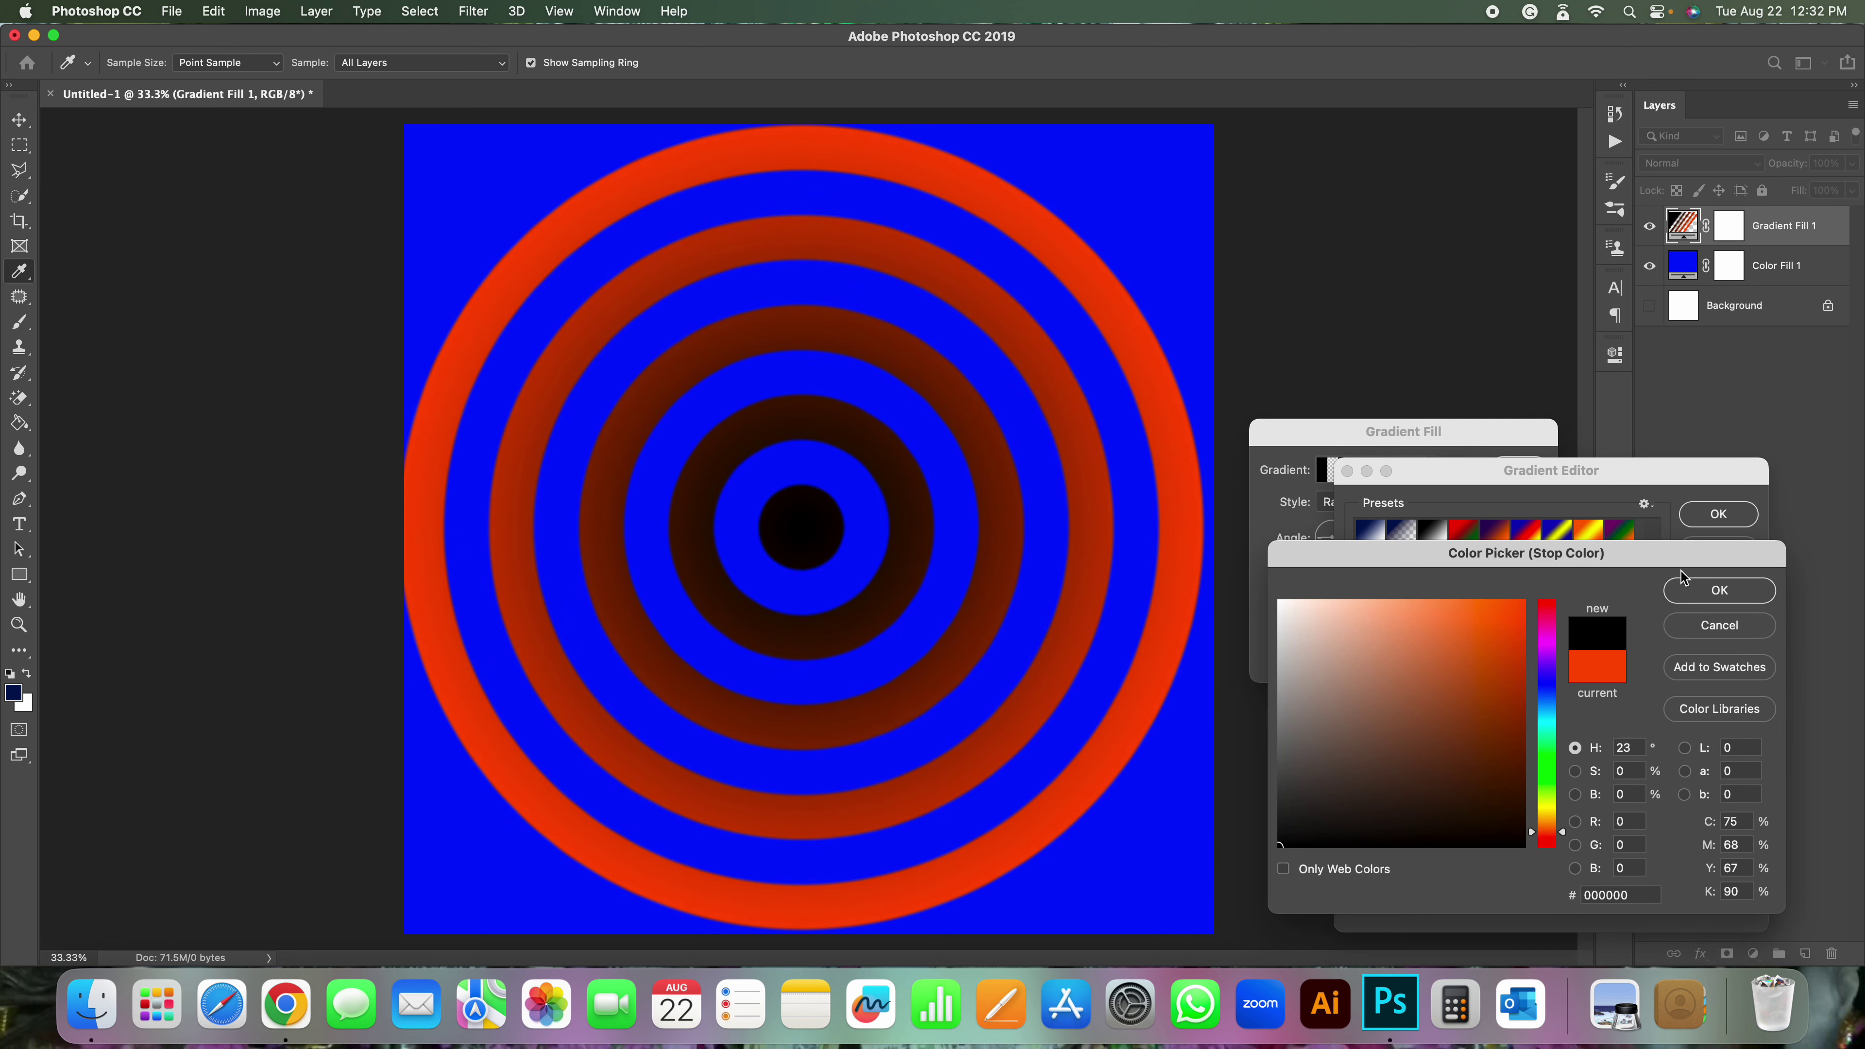
left_click(1719, 592)
left_click(1719, 514)
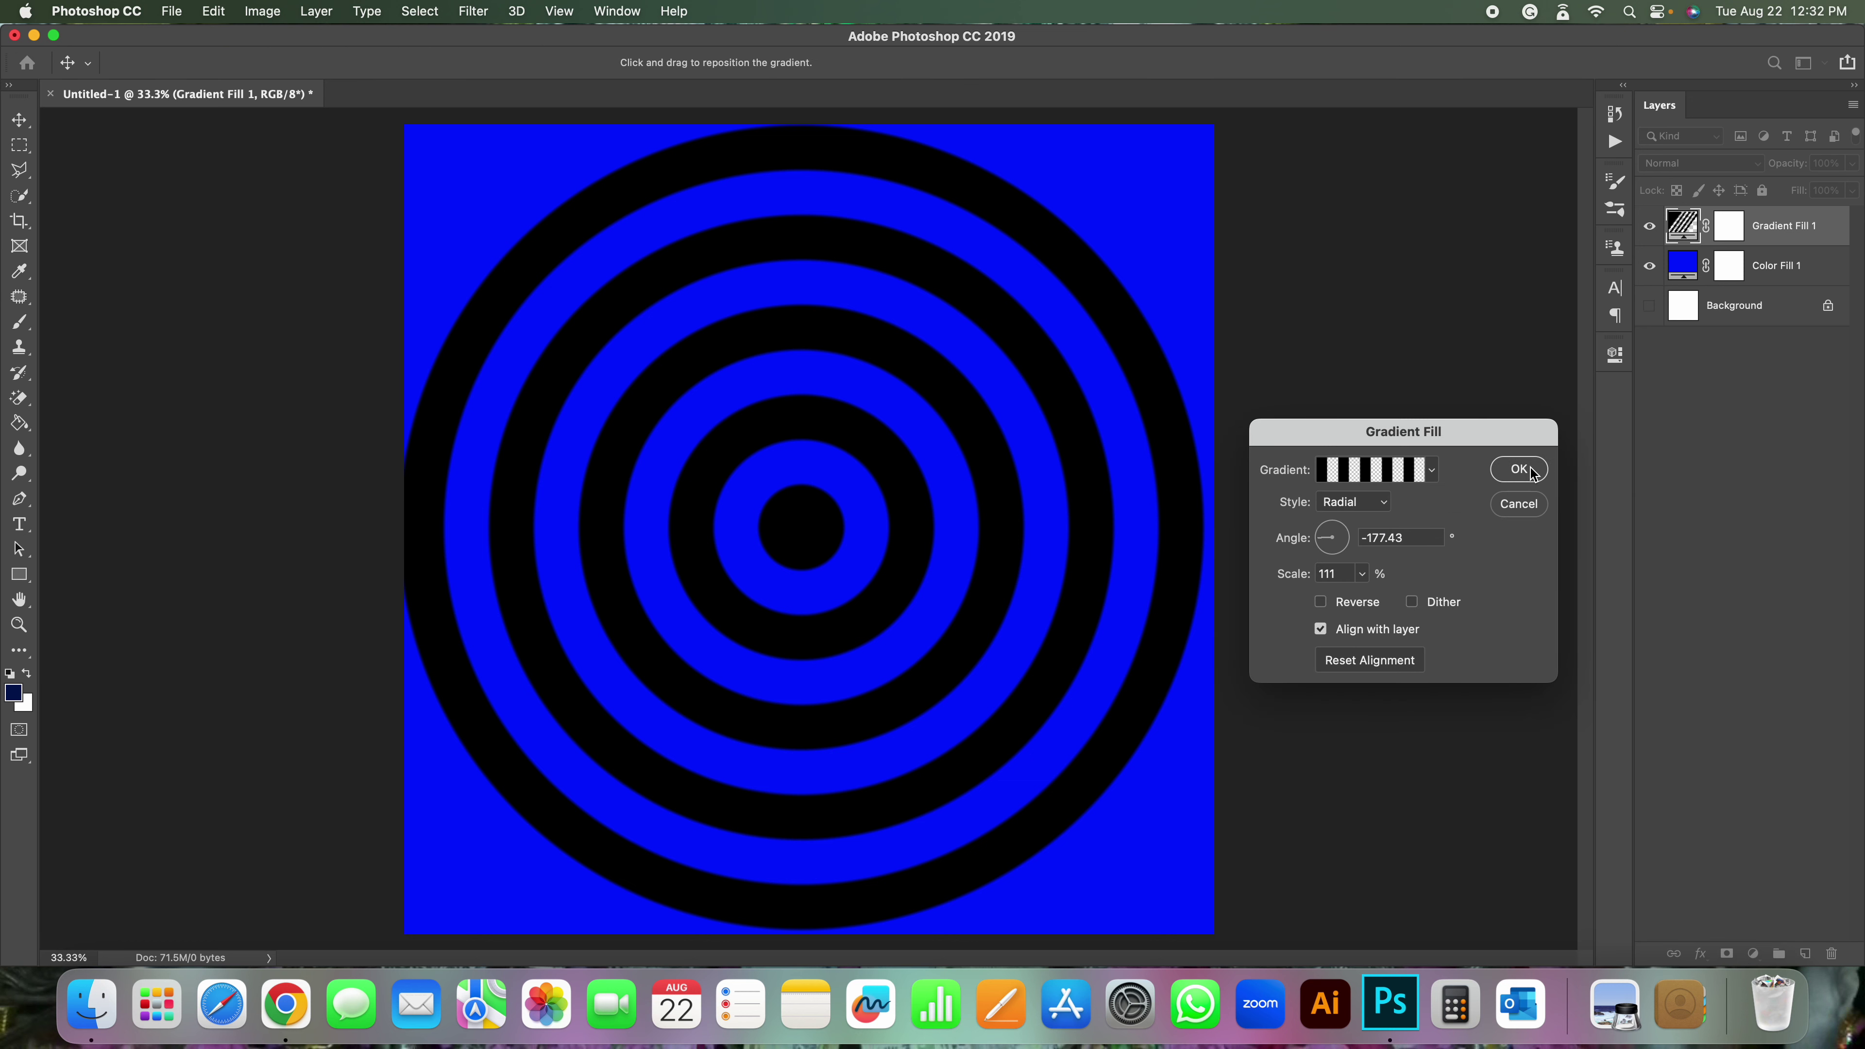
left_click(1516, 469)
key("v")
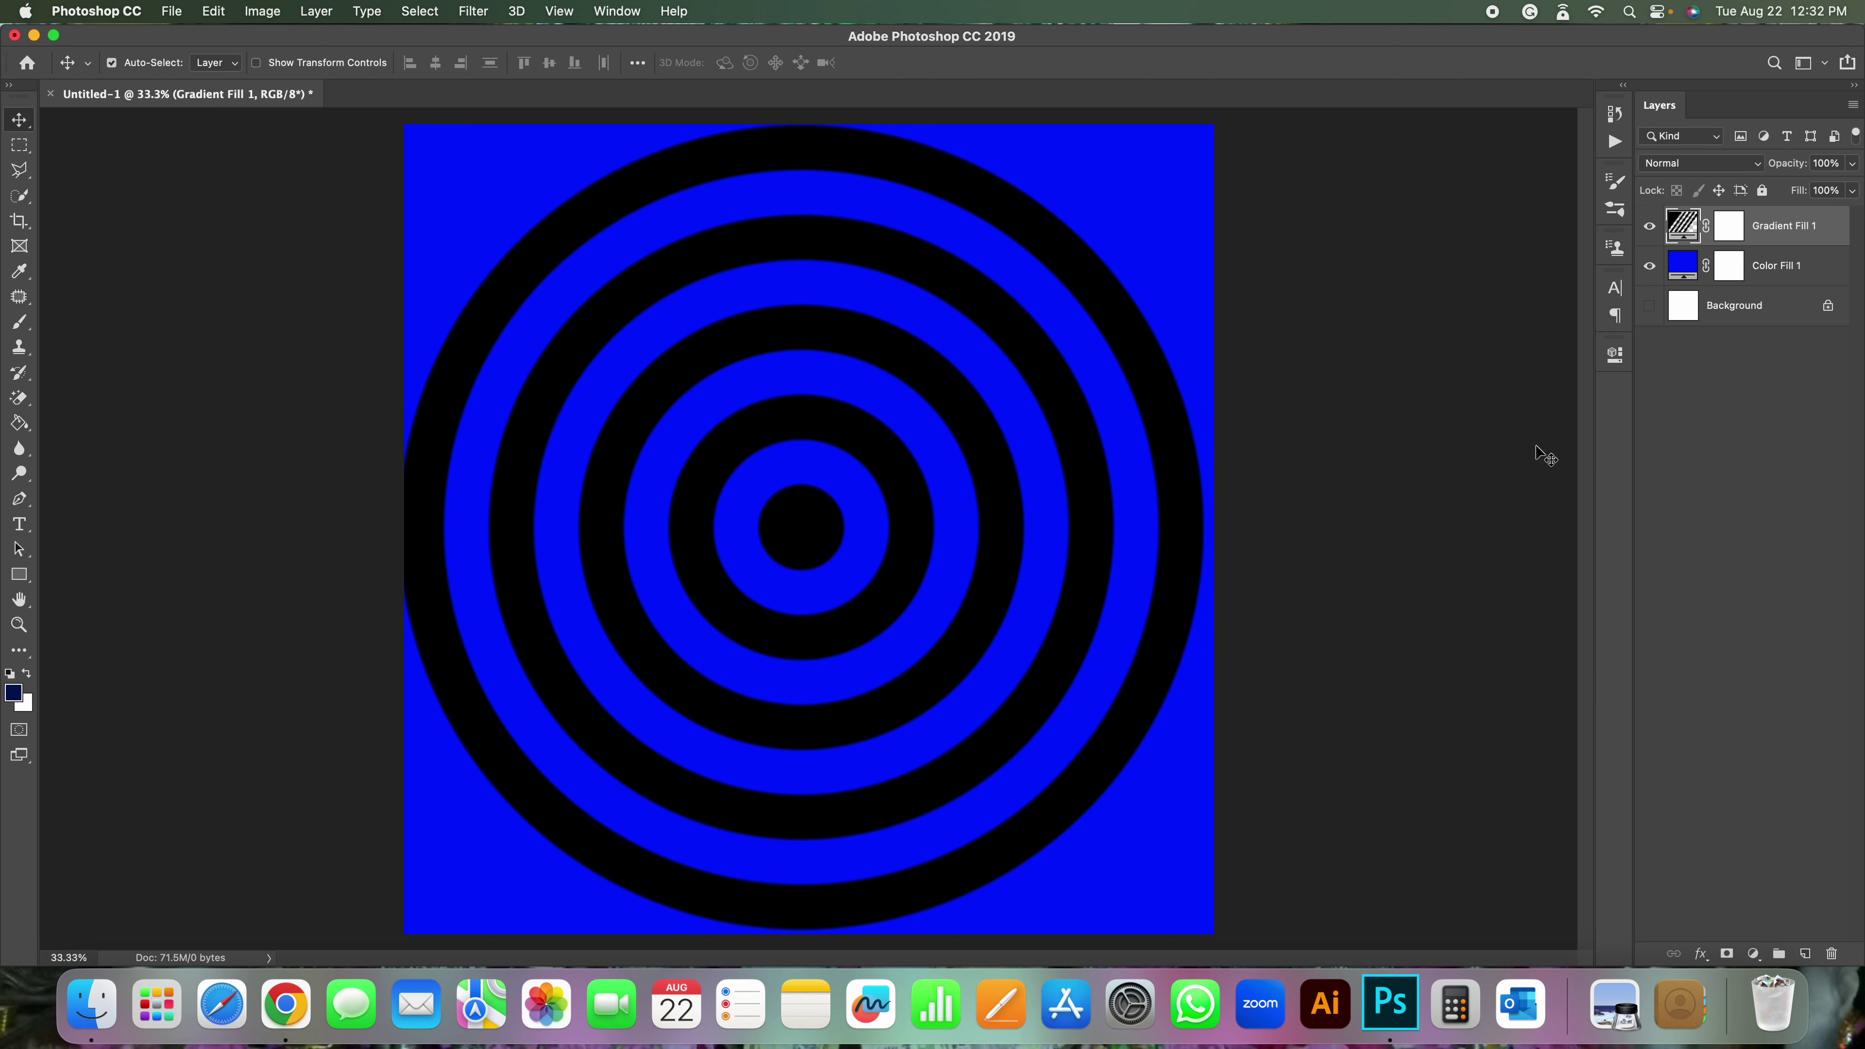
- Change the Color Fill 1 solid fill colour to white
left_click(1679, 270)
double_click(1680, 270)
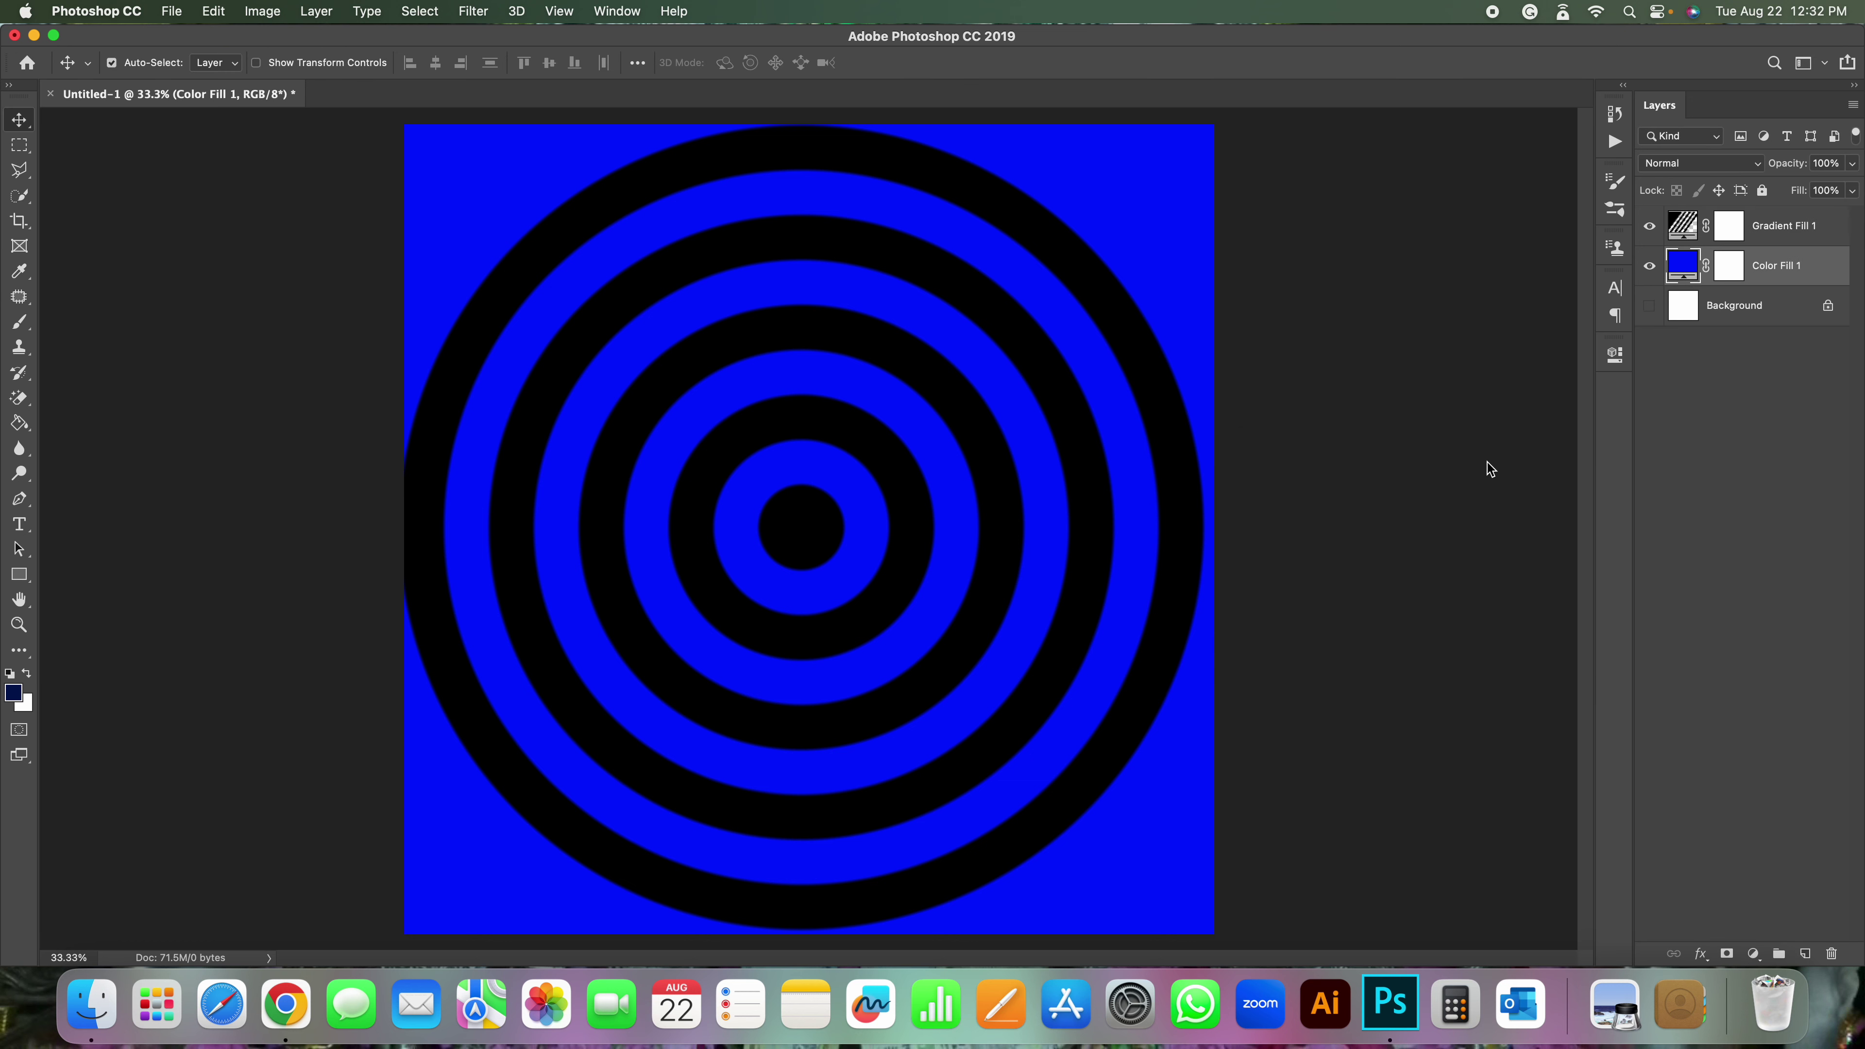
left_click_drag(1395, 624, 1212, 567)
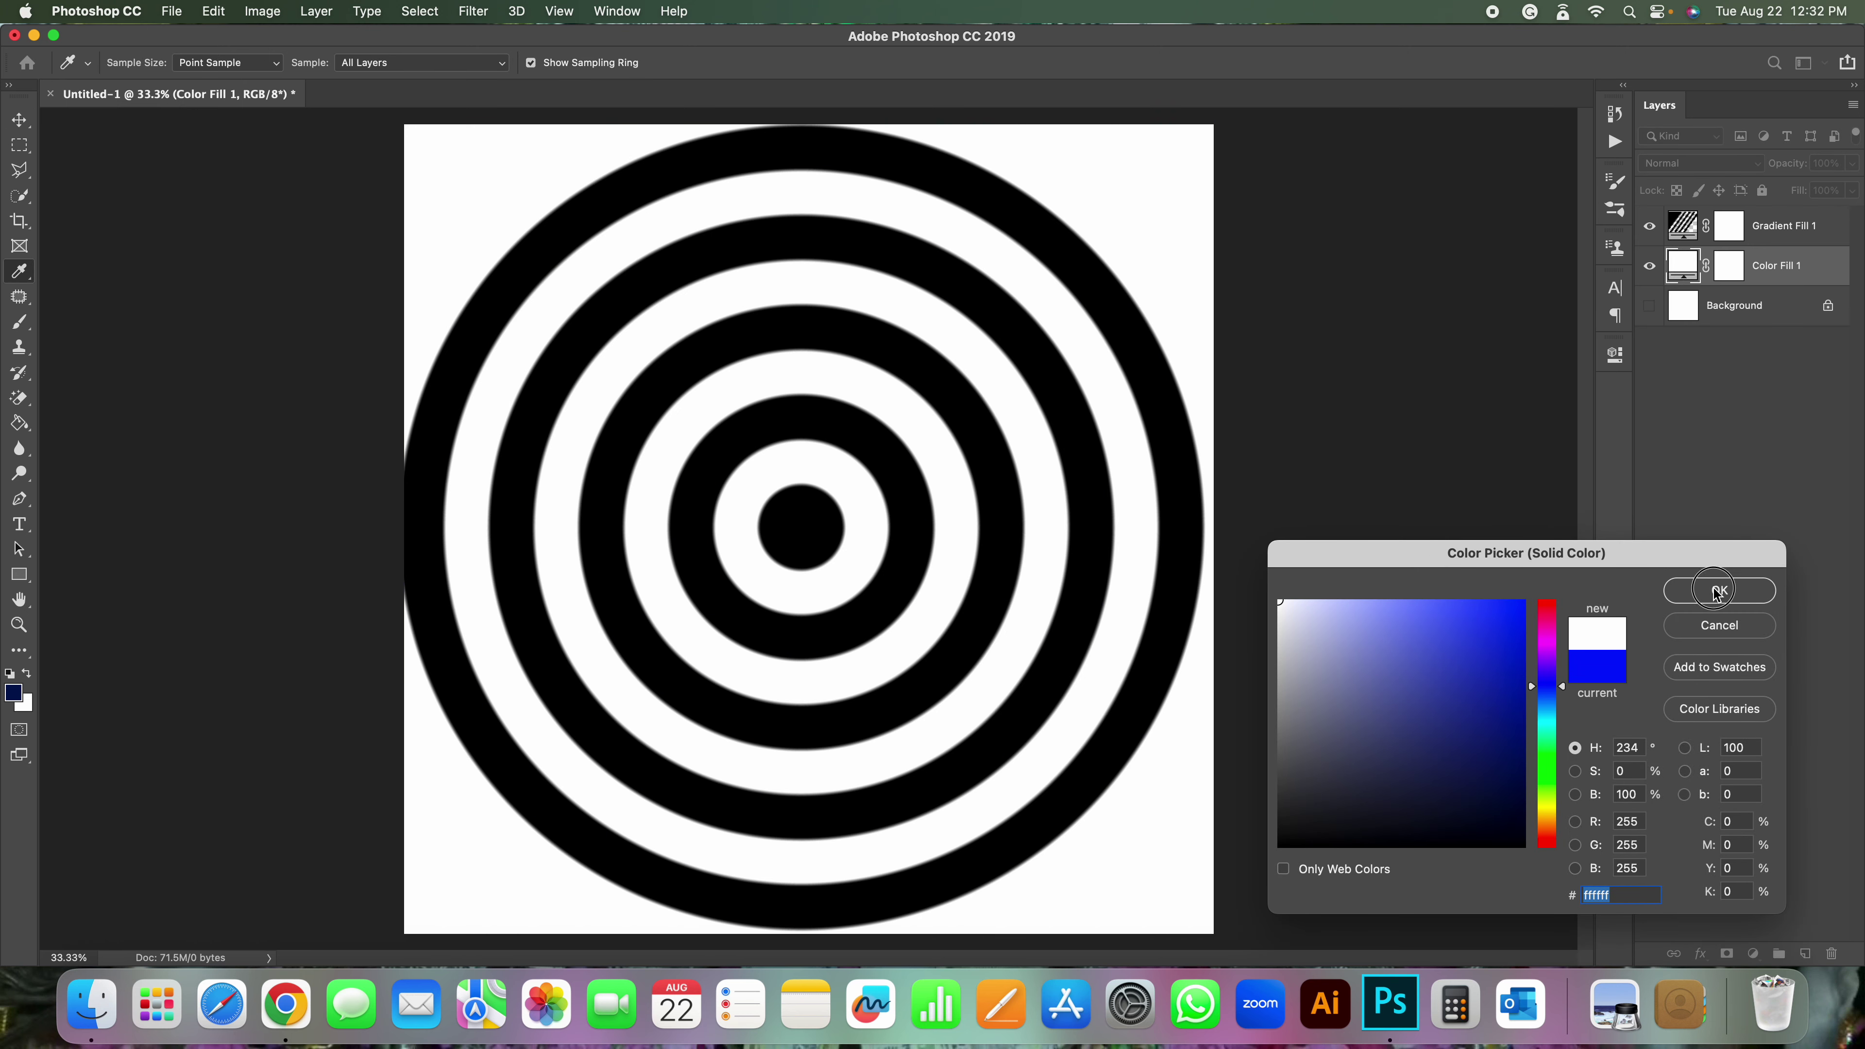
left_click(1712, 590)
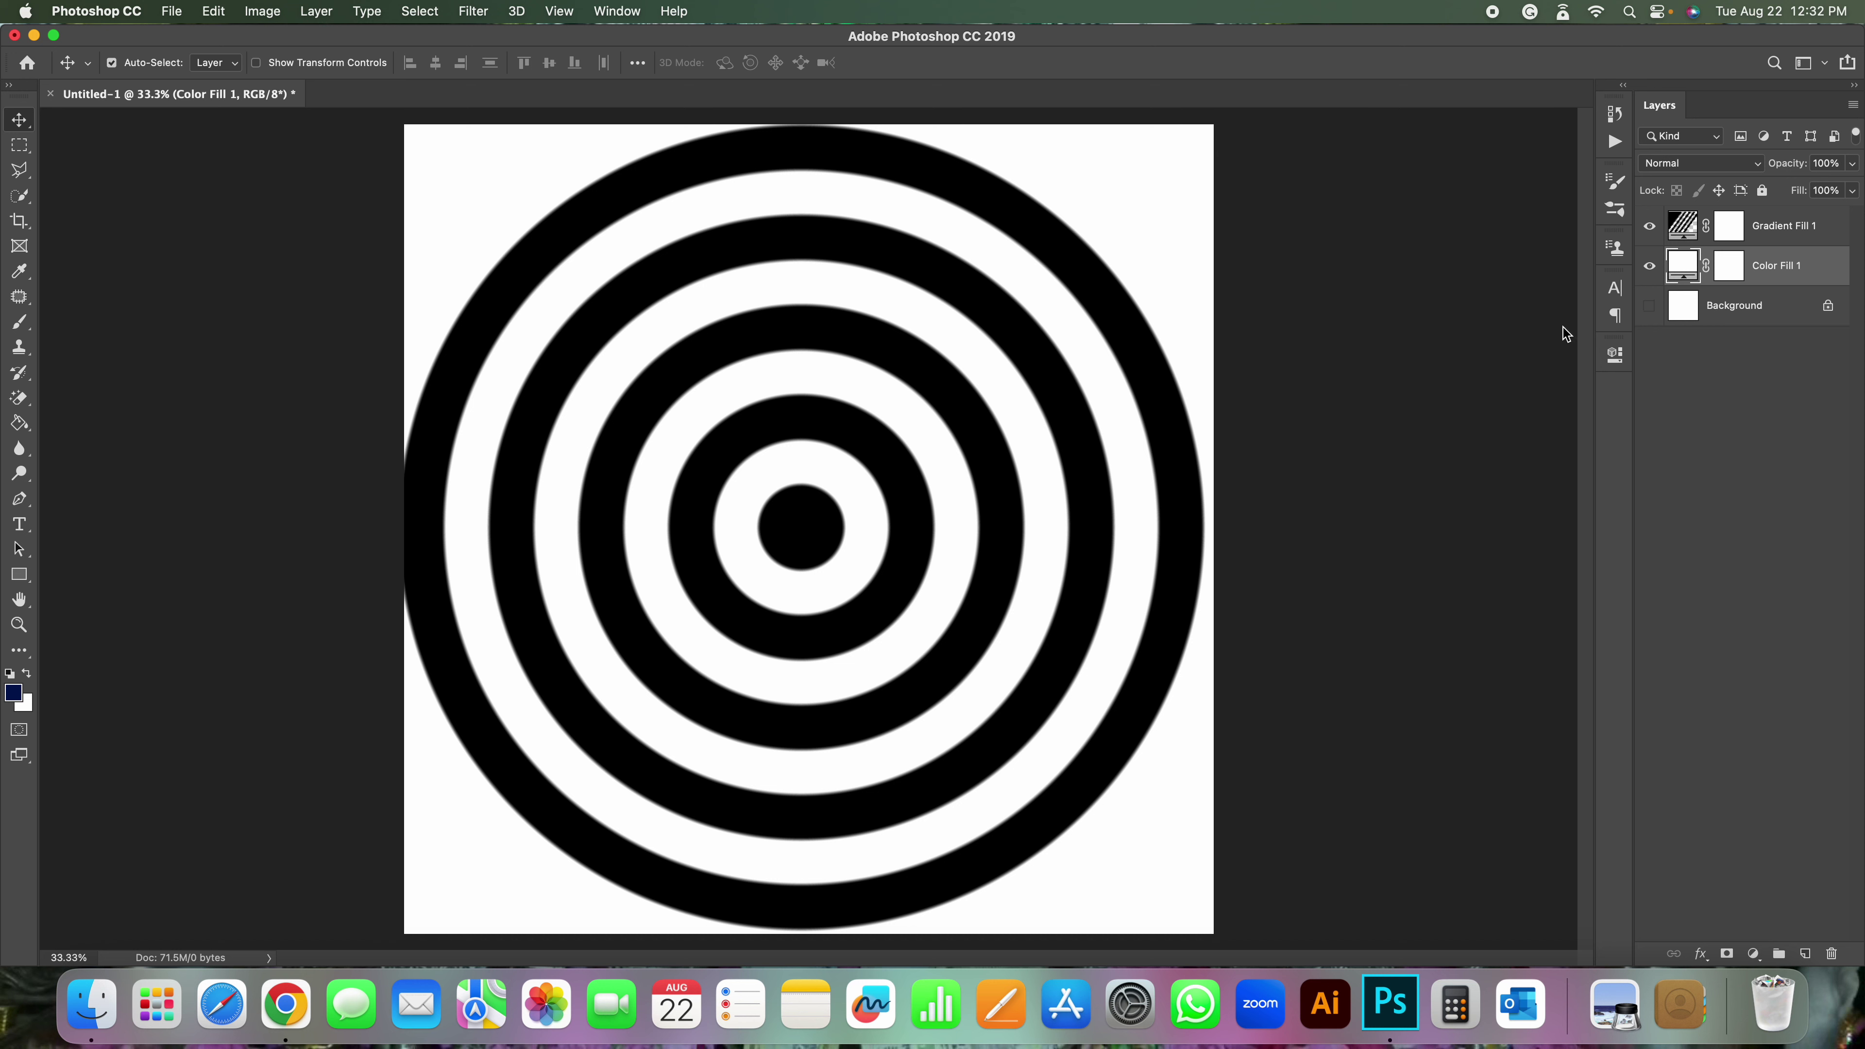
- Scale the black ring gradient to 111% and centre it on the canvas bottom edge
double_click(1682, 228)
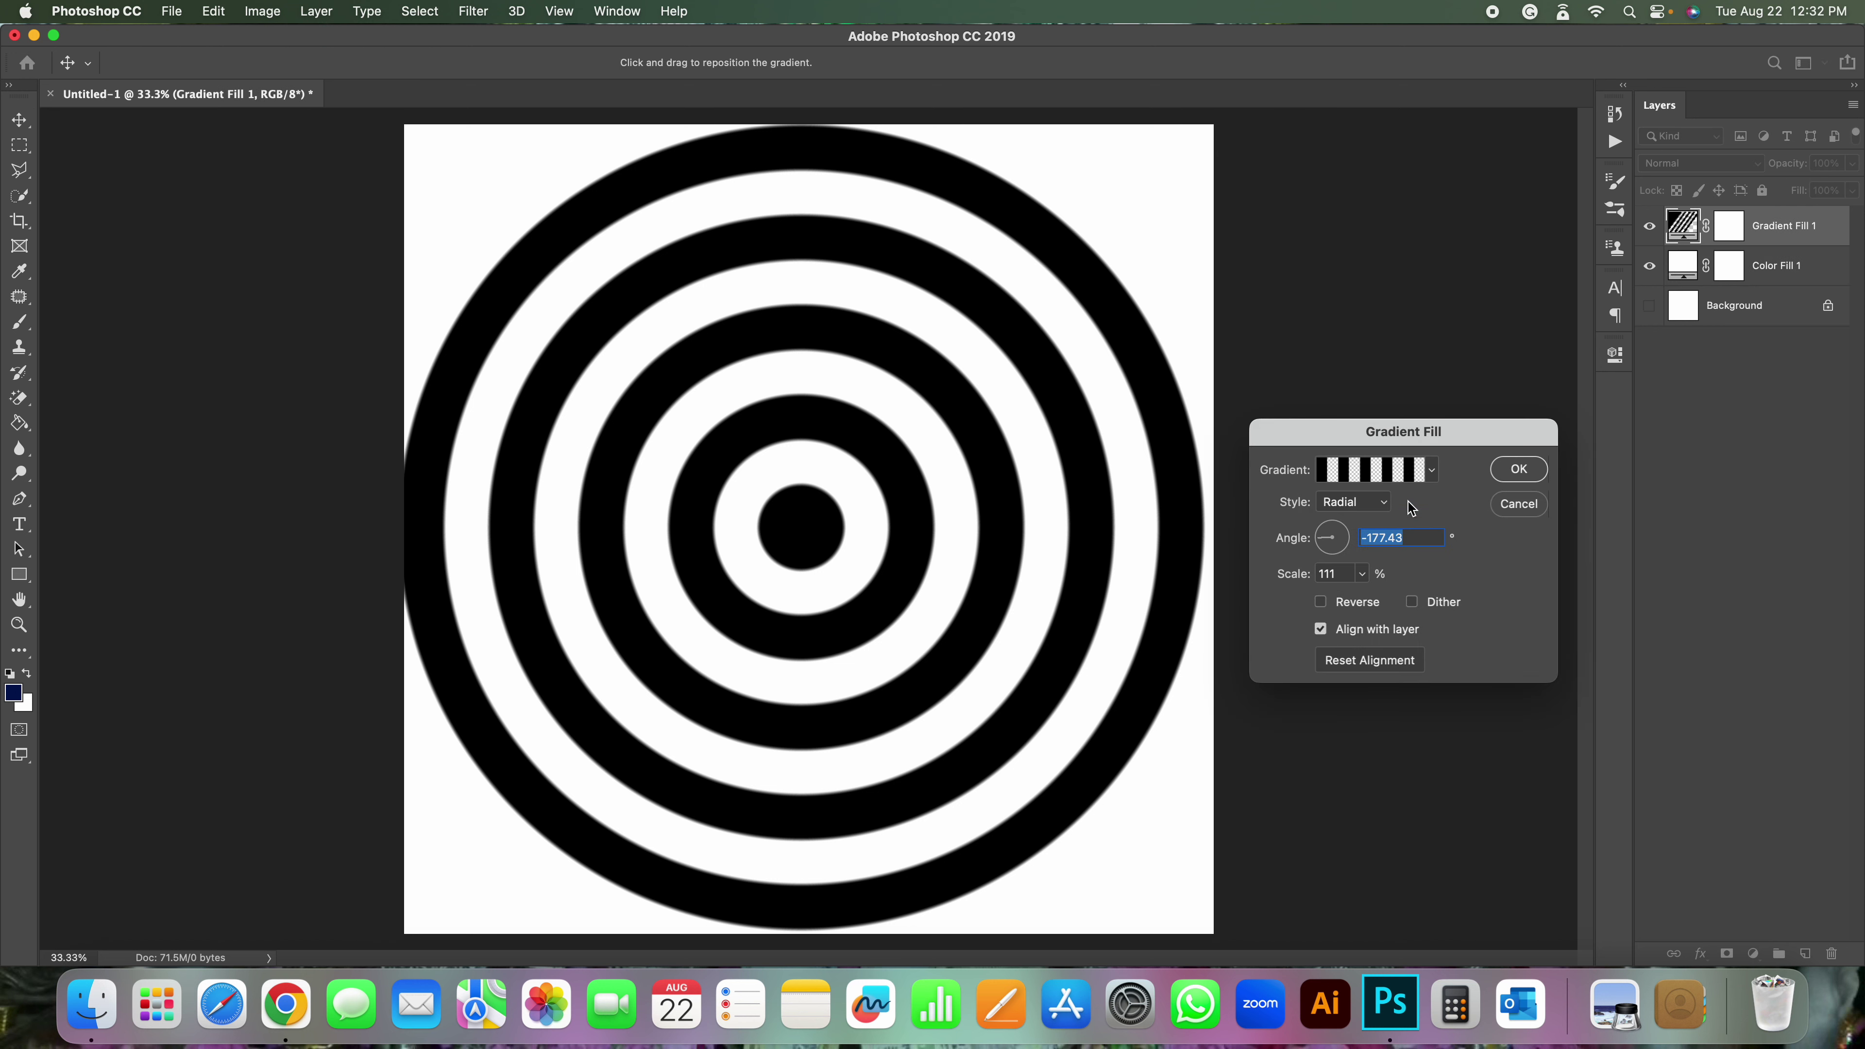
left_click(1362, 574)
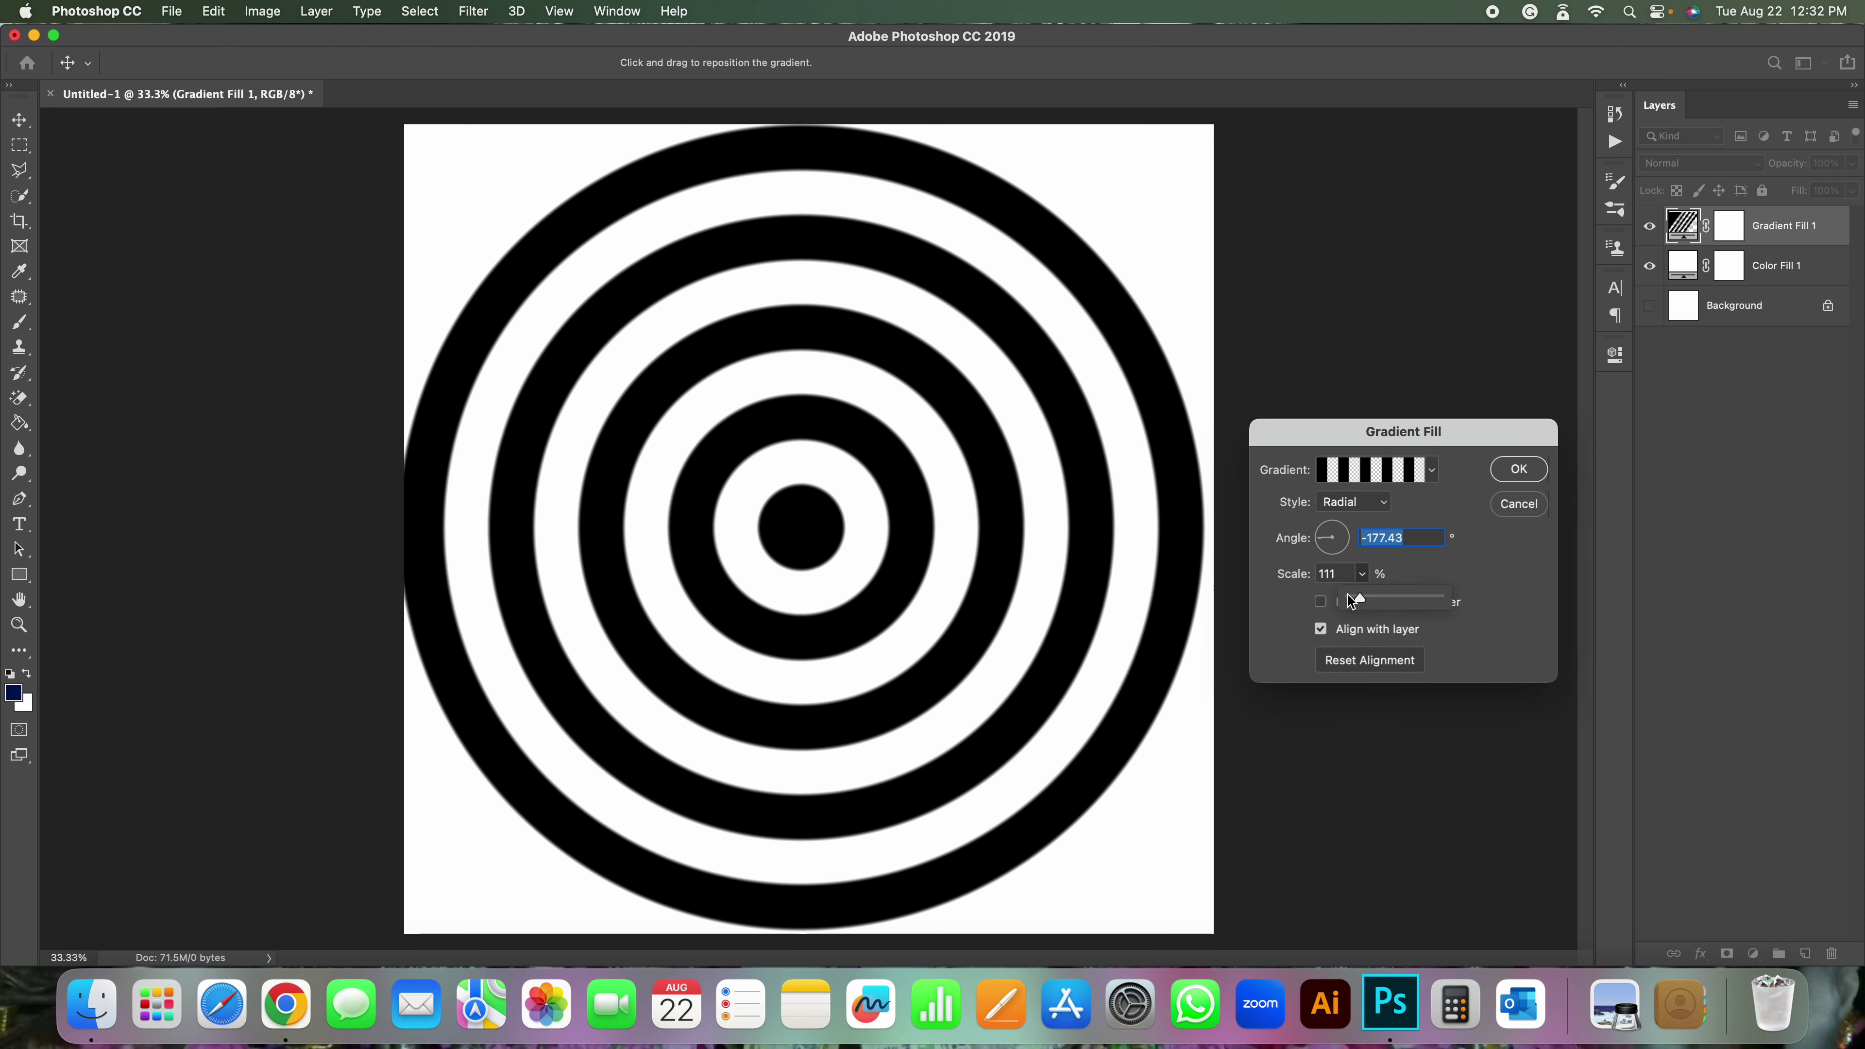
mouse_move(1351, 599)
left_mouse_down()
mouse_move(1383, 601)
mouse_move(1362, 601)
left_mouse_up()
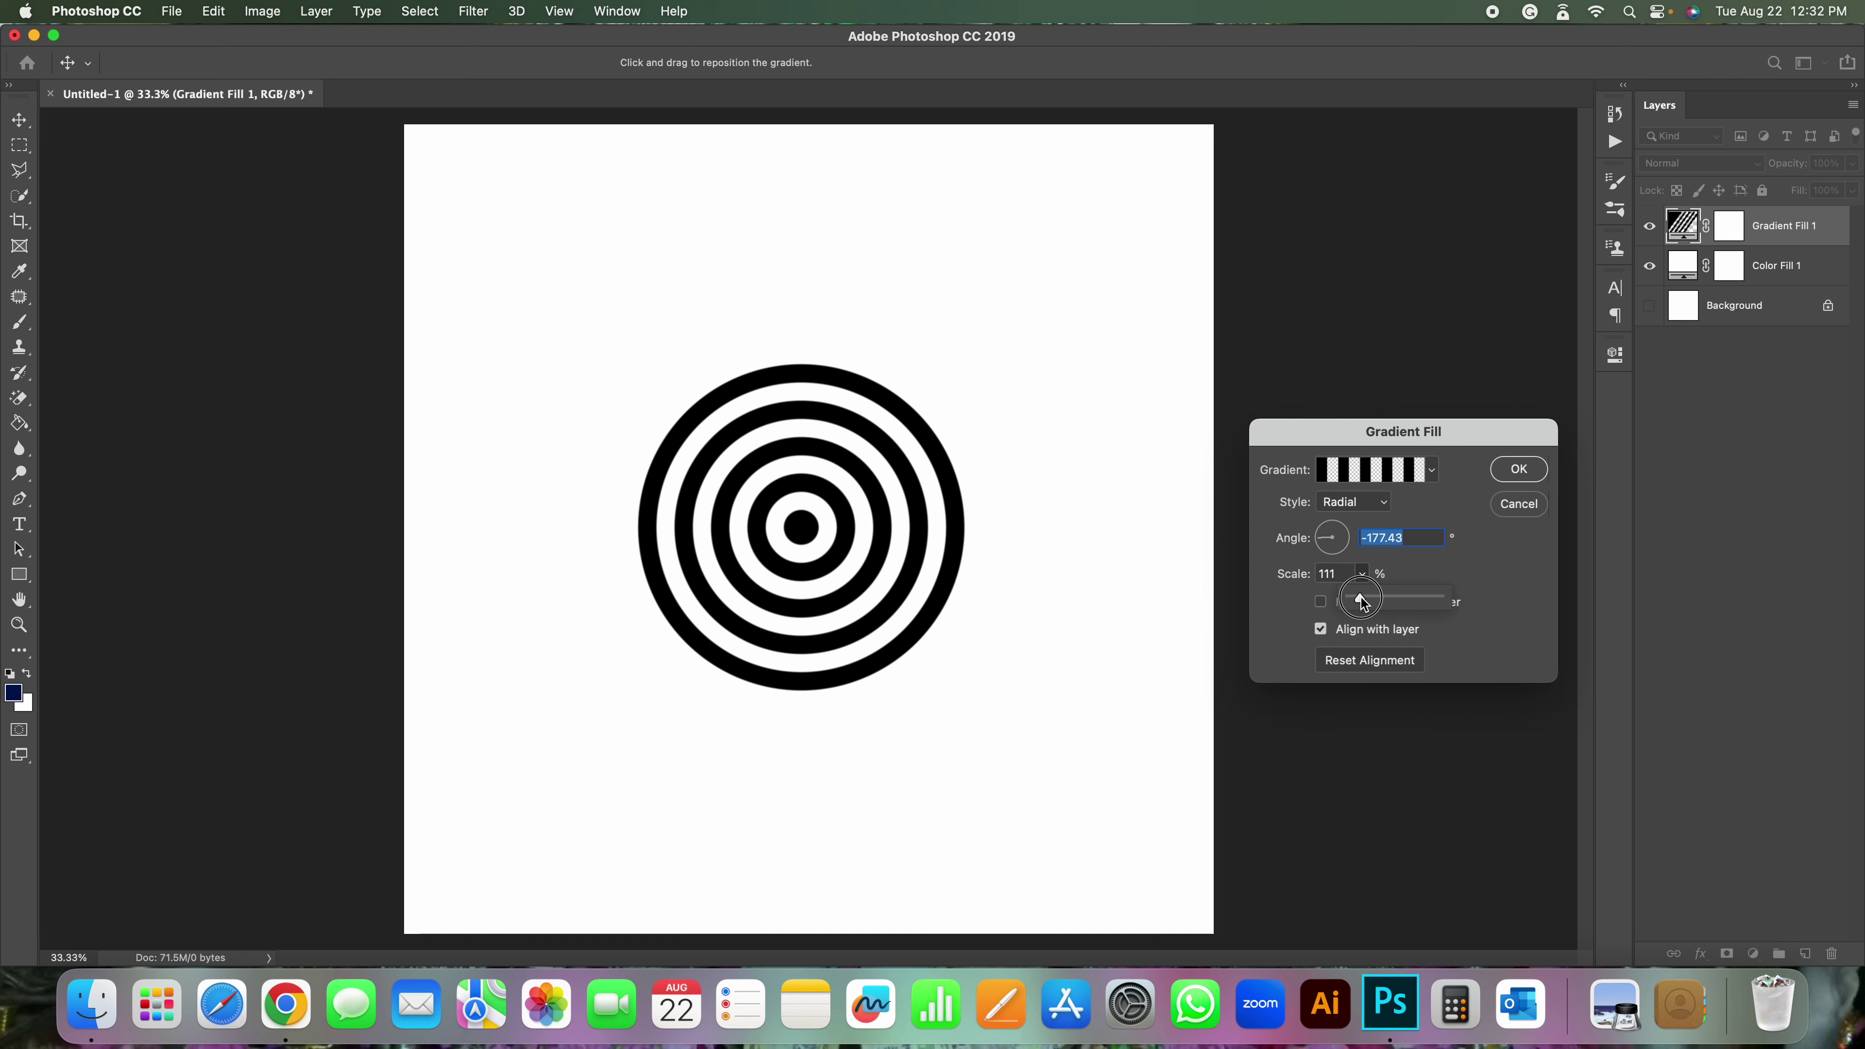
mouse_move(854, 492)
left_mouse_down()
mouse_move(884, 695)
mouse_move(856, 794)
left_mouse_up()
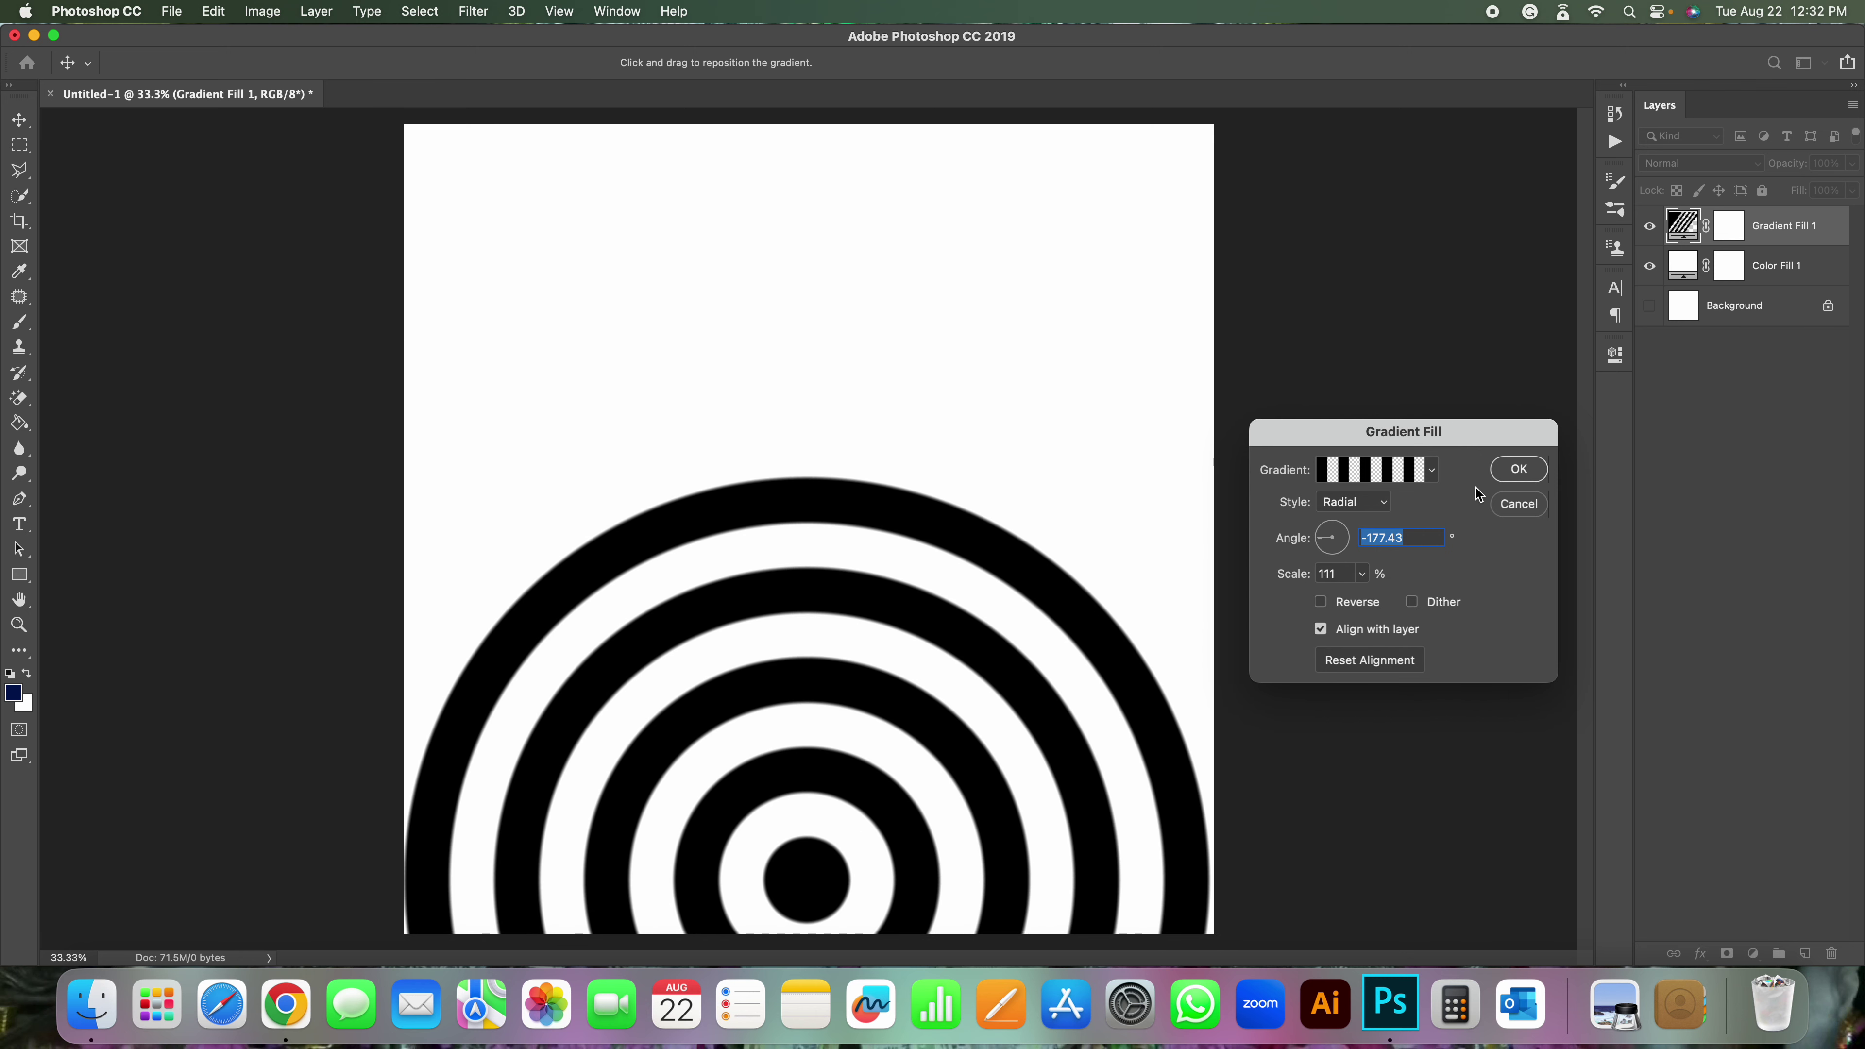
left_click(1509, 471)
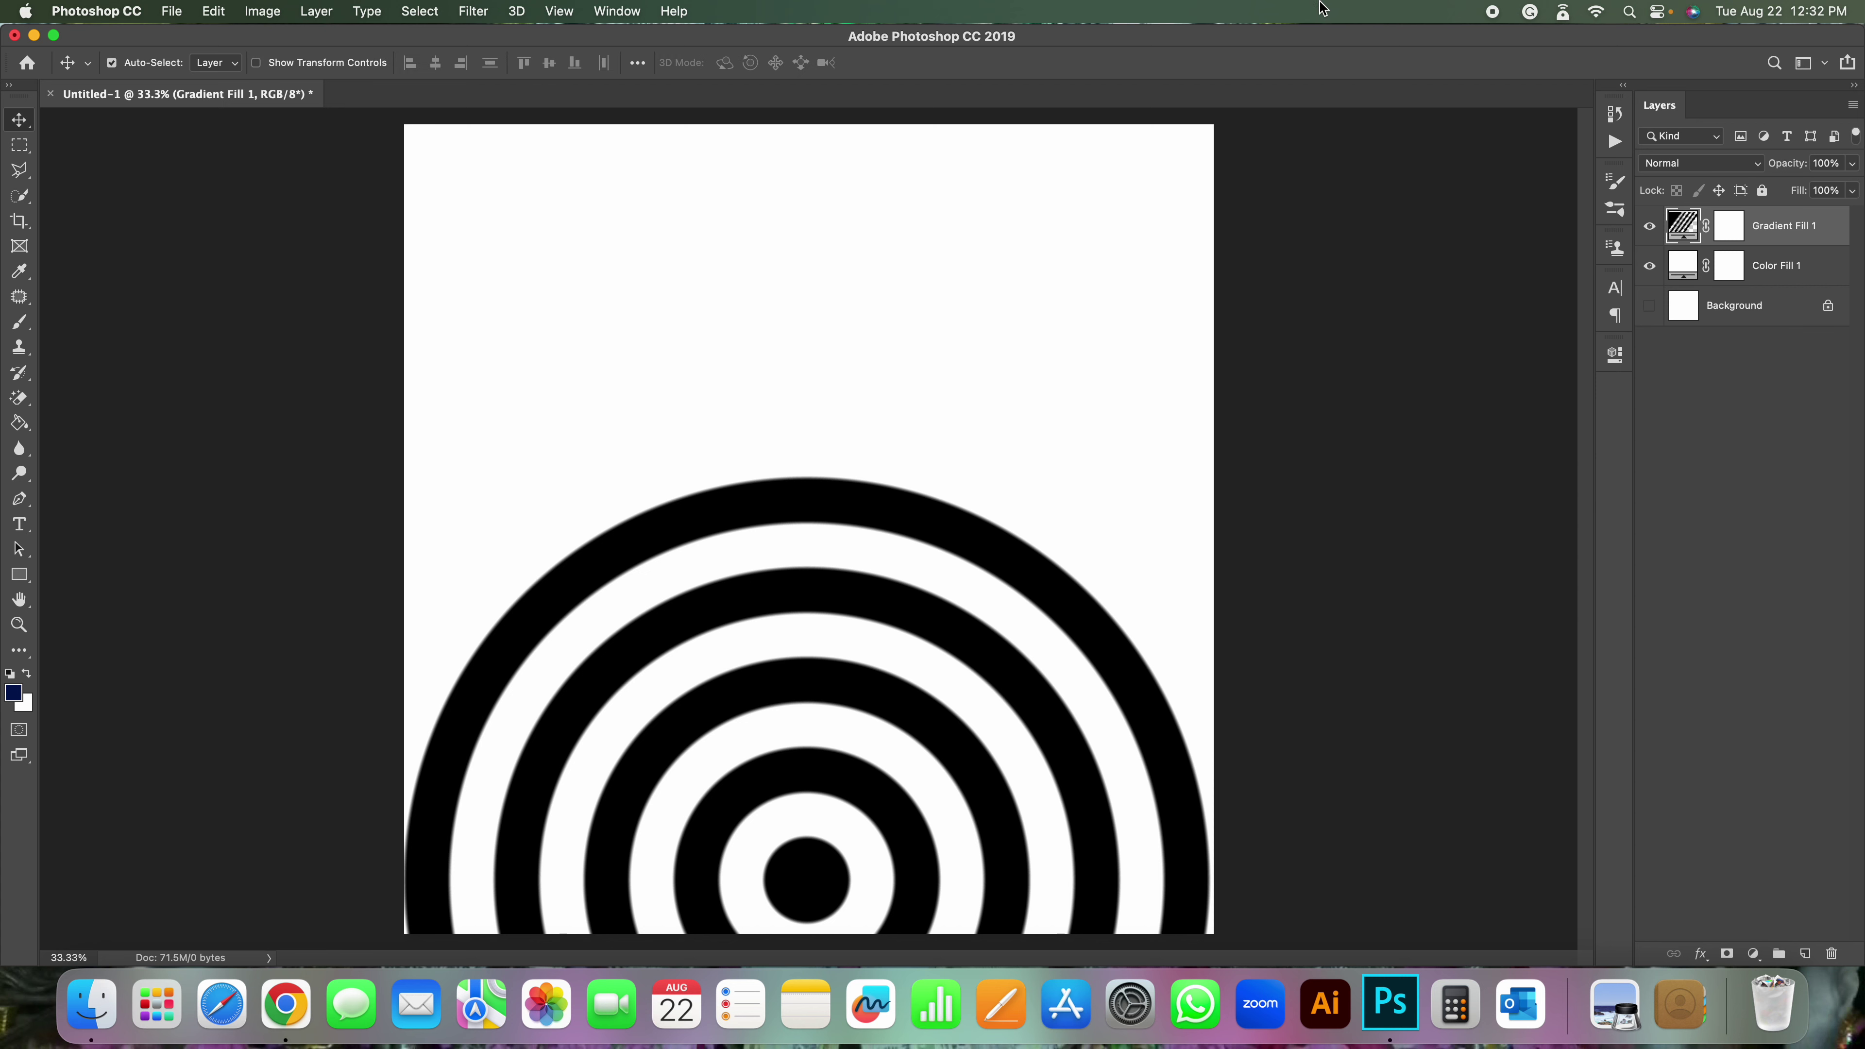
- Load the Copper gradient preset and set its 30% stop to red-orange ff5a00
double_click(1689, 227)
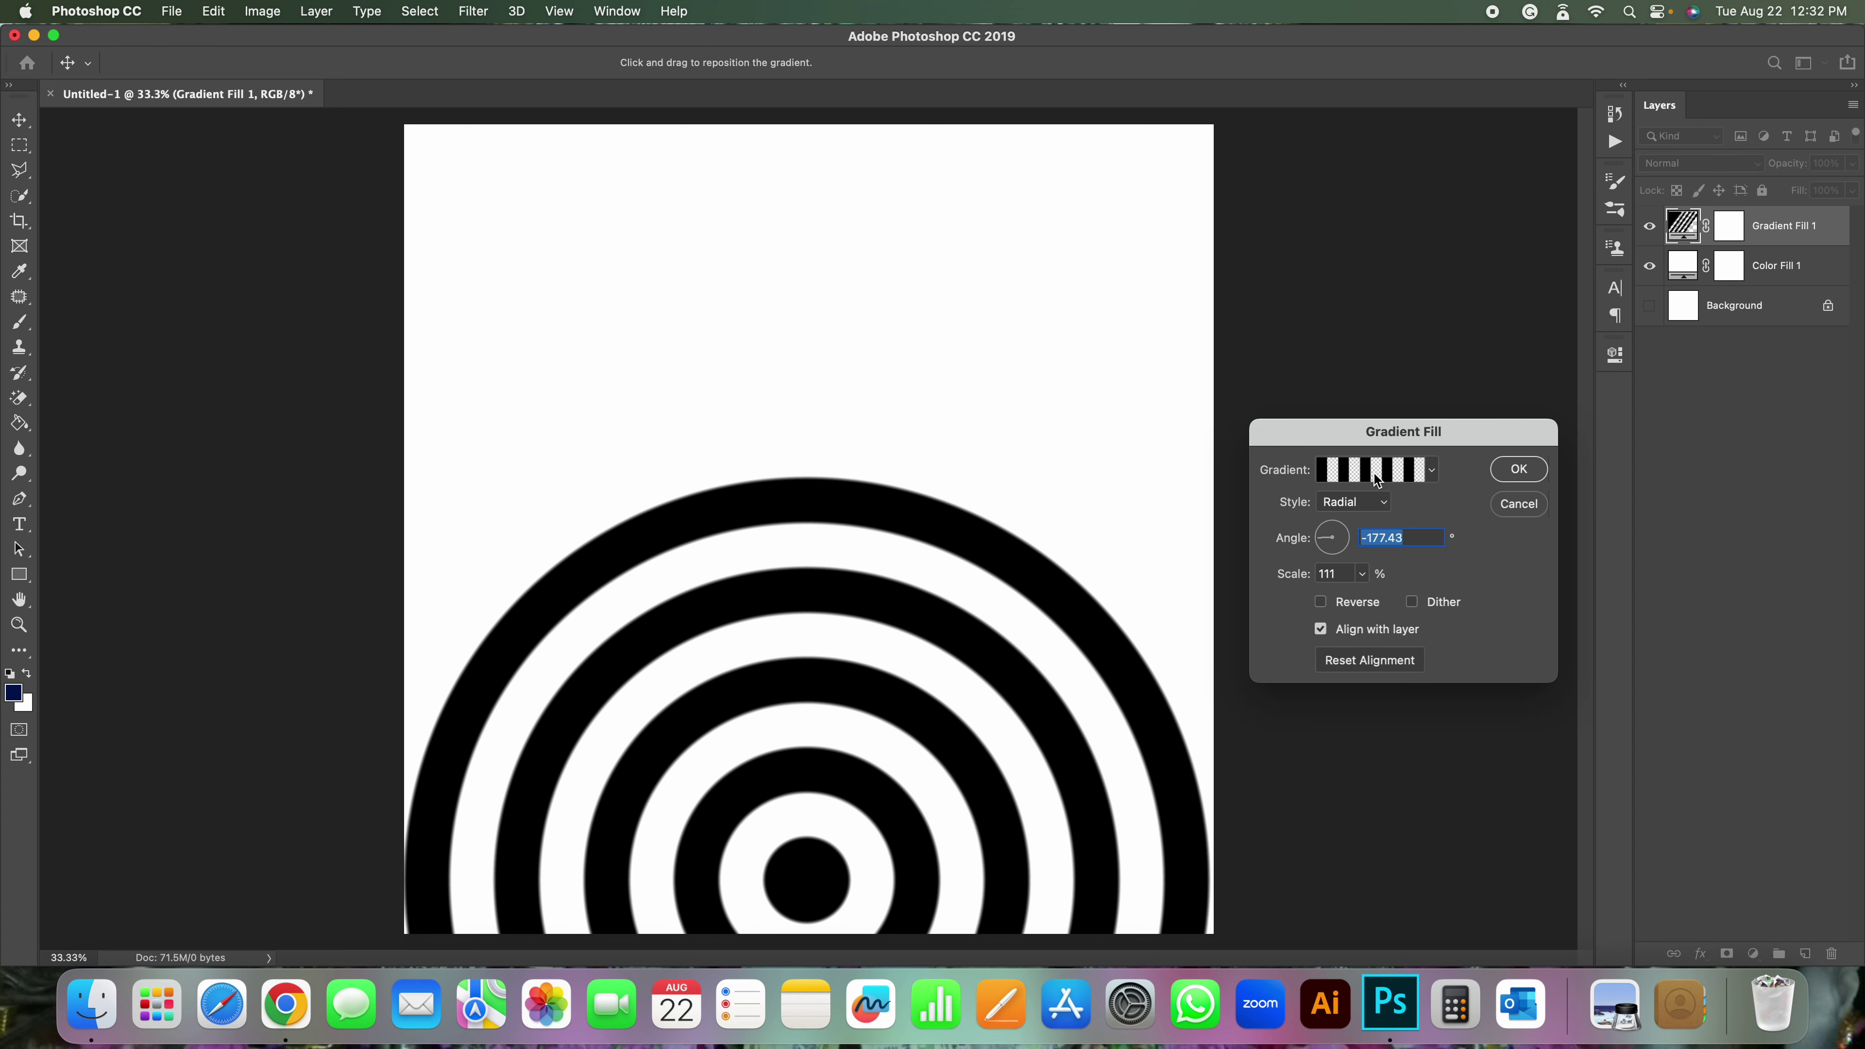
left_click(1376, 476)
left_click(1402, 575)
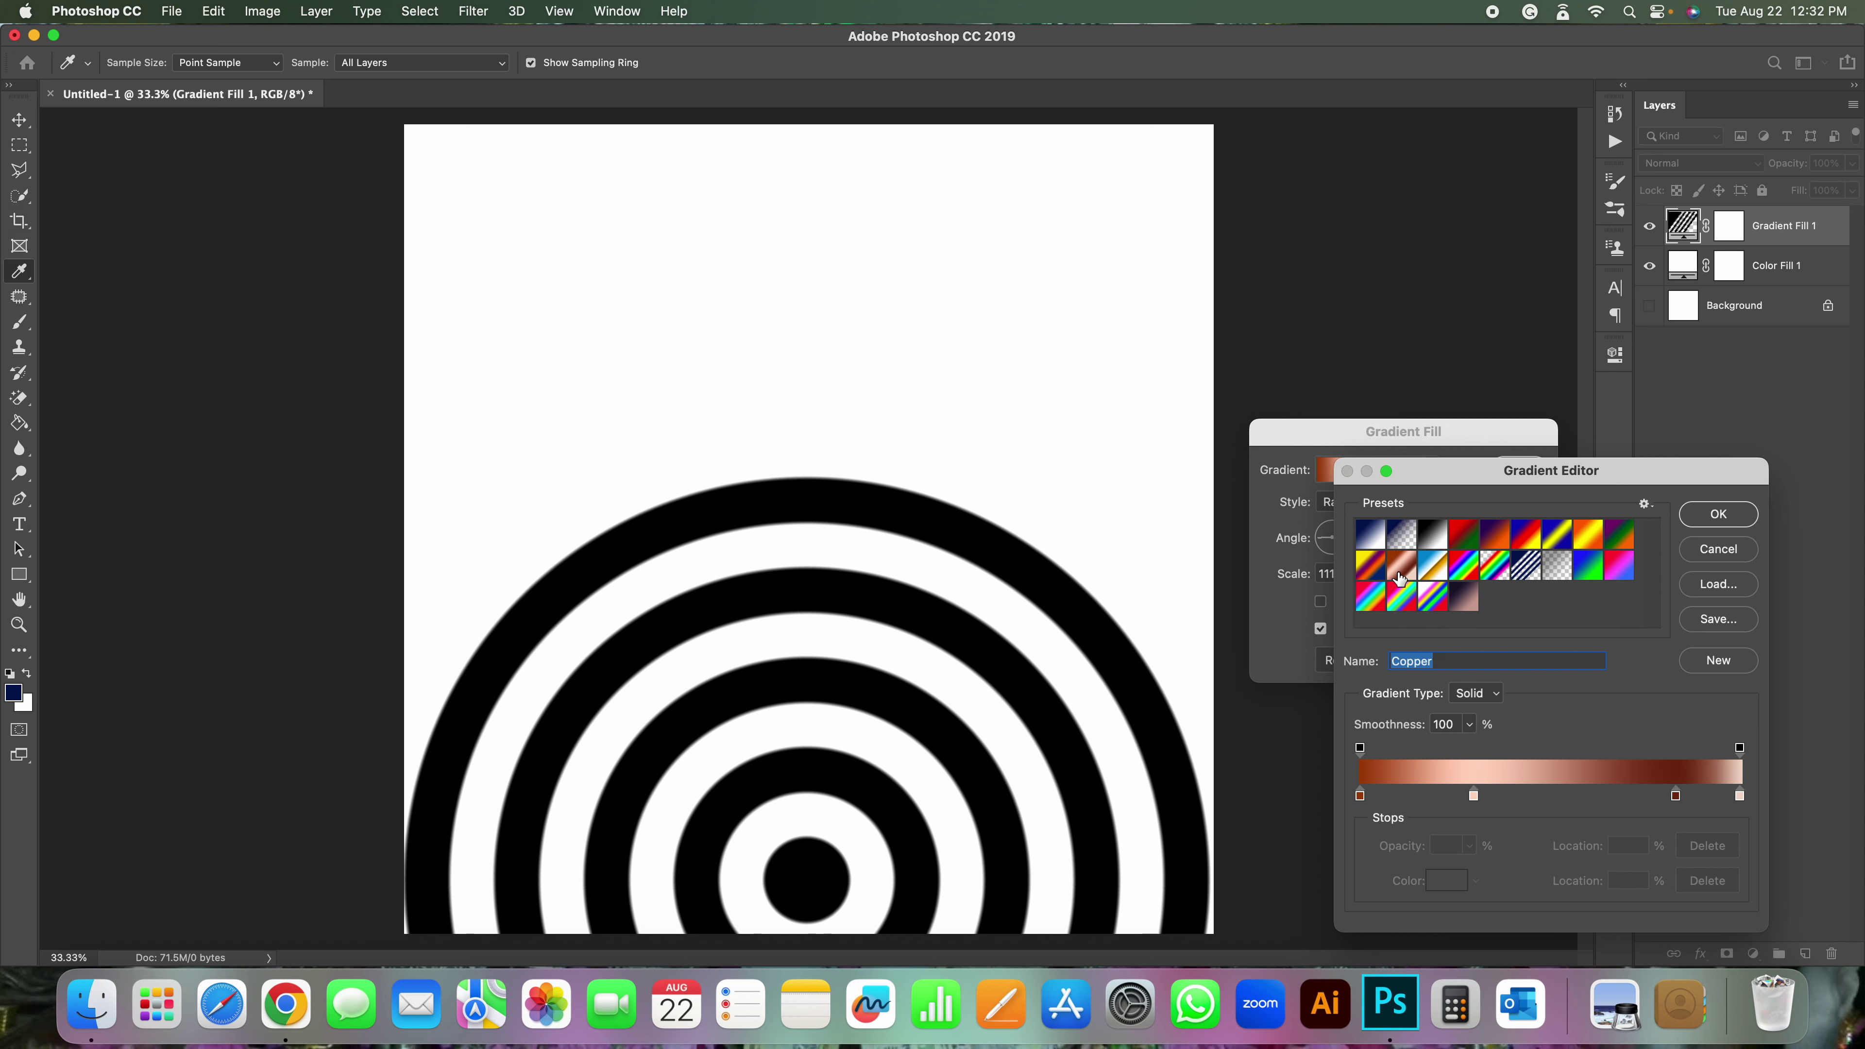
left_click(1475, 795)
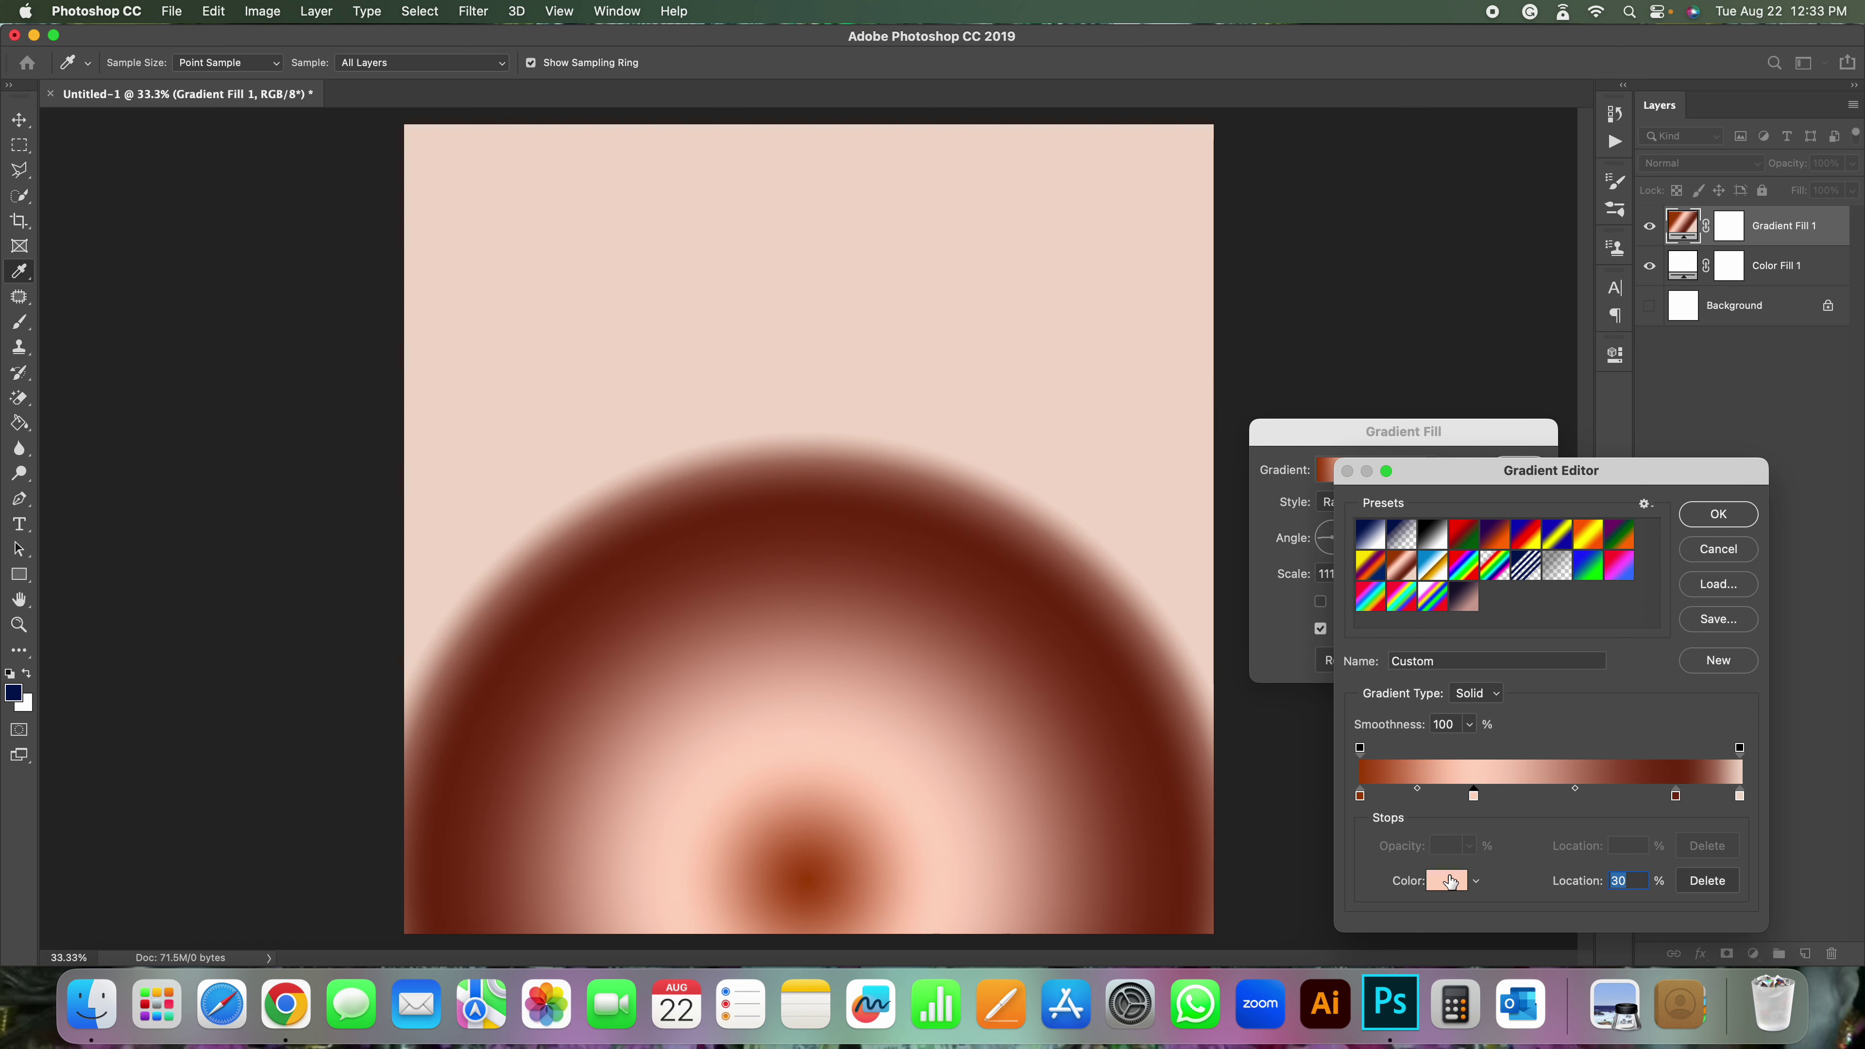
left_click(1447, 880)
left_click_drag(1479, 695, 1553, 553)
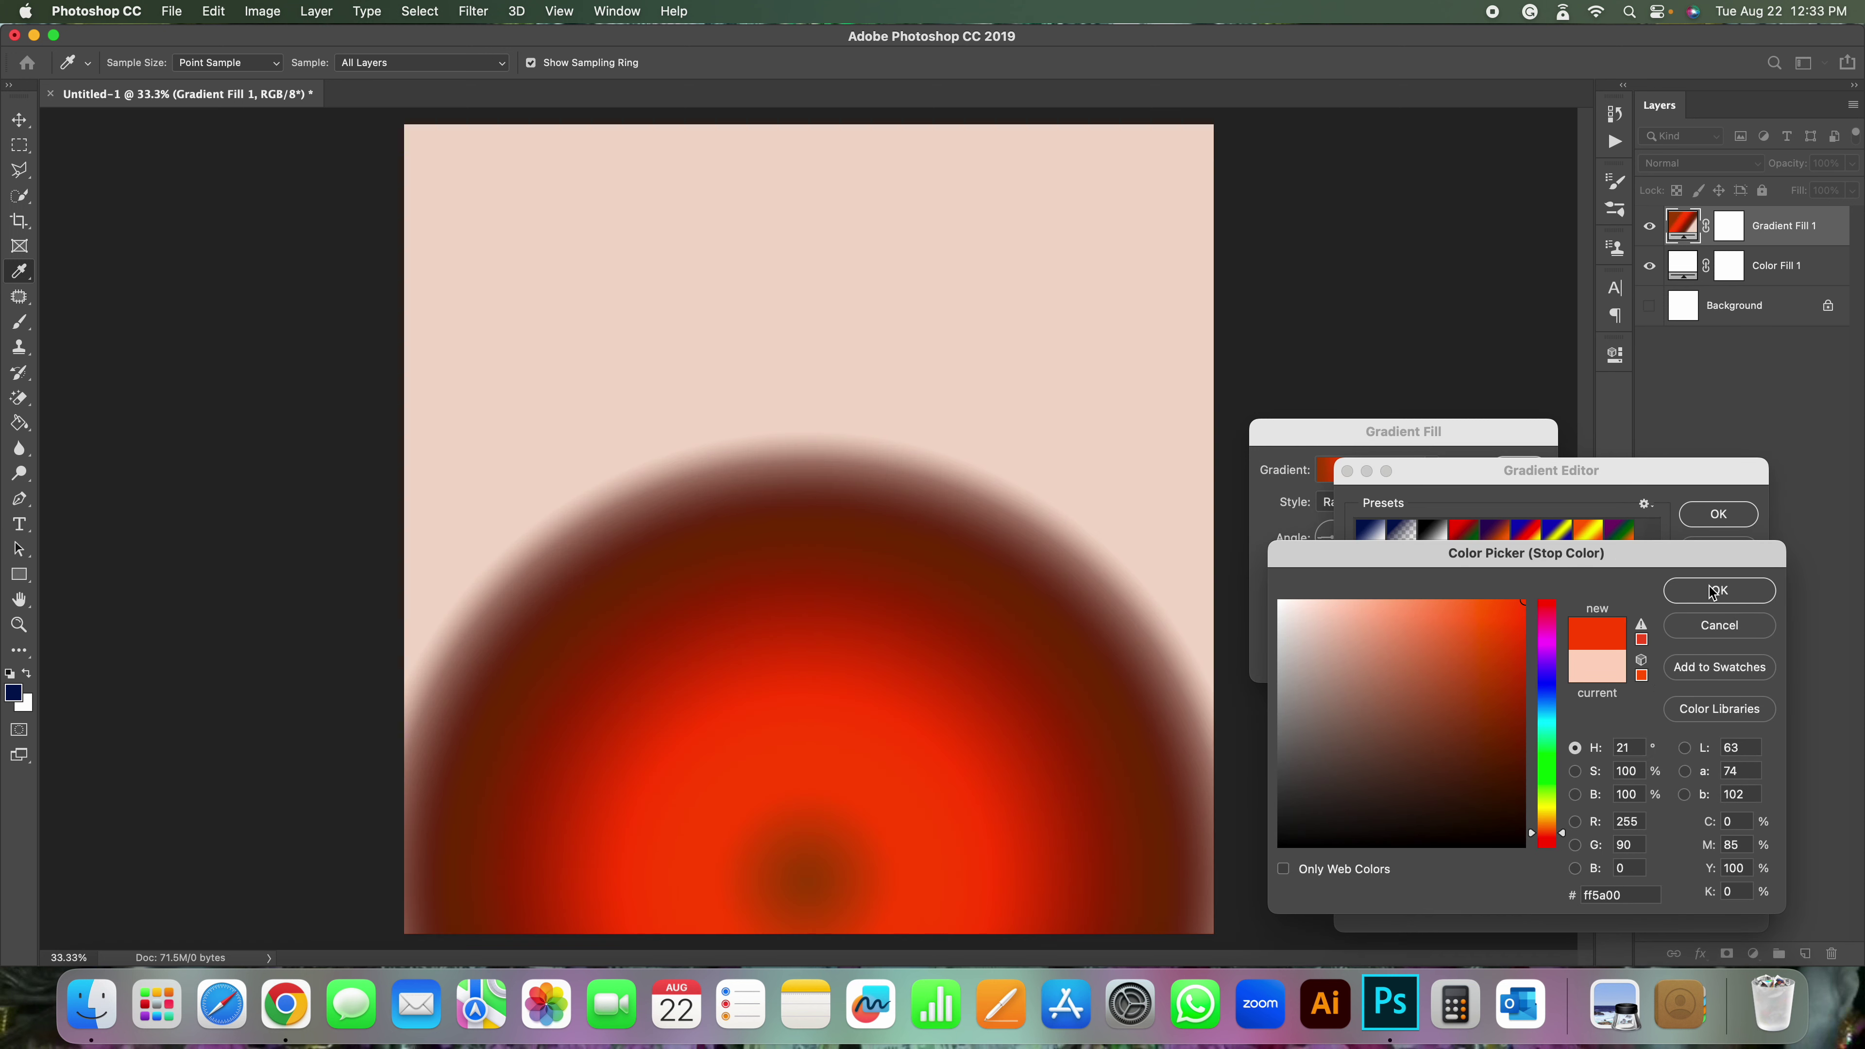
left_click(1719, 590)
key("Return")
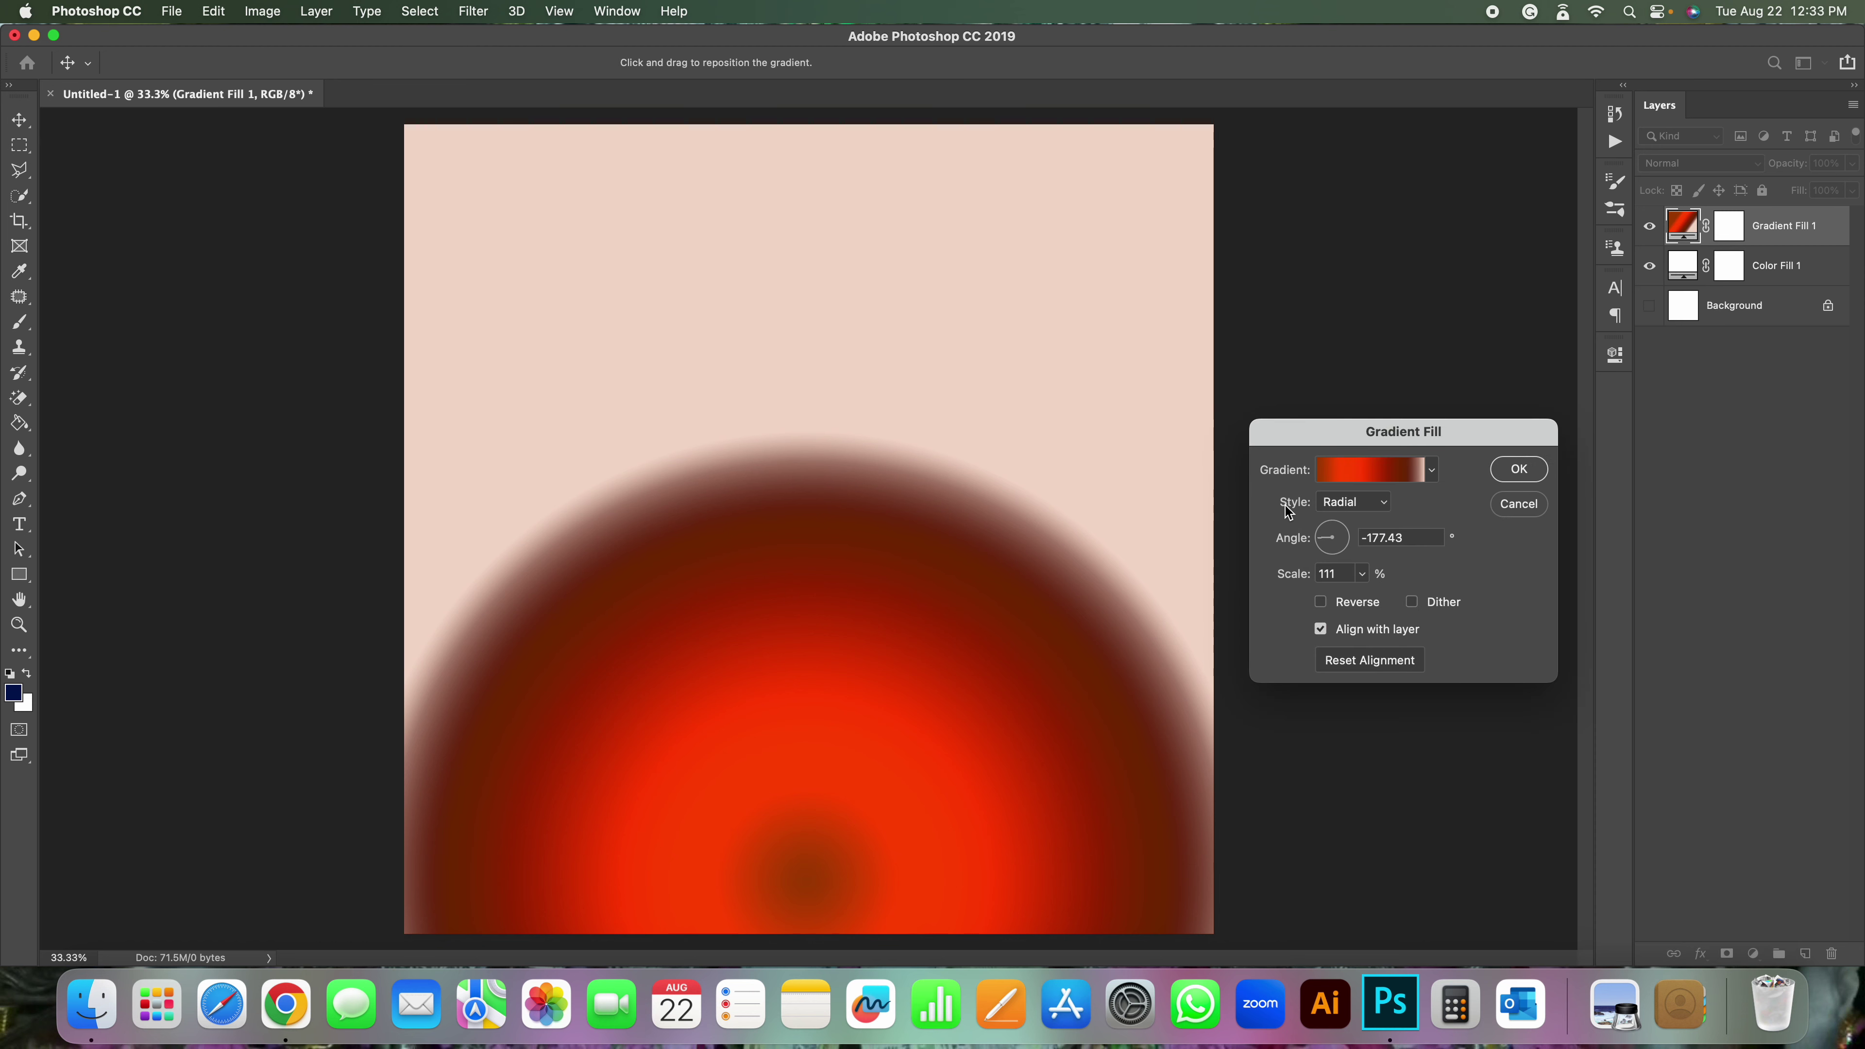
- Switch the gradient to Reflected style, nudge the bands slightly, and apply it
left_click(1344, 502)
left_click(1342, 545)
left_click_drag(934, 564, 960, 586)
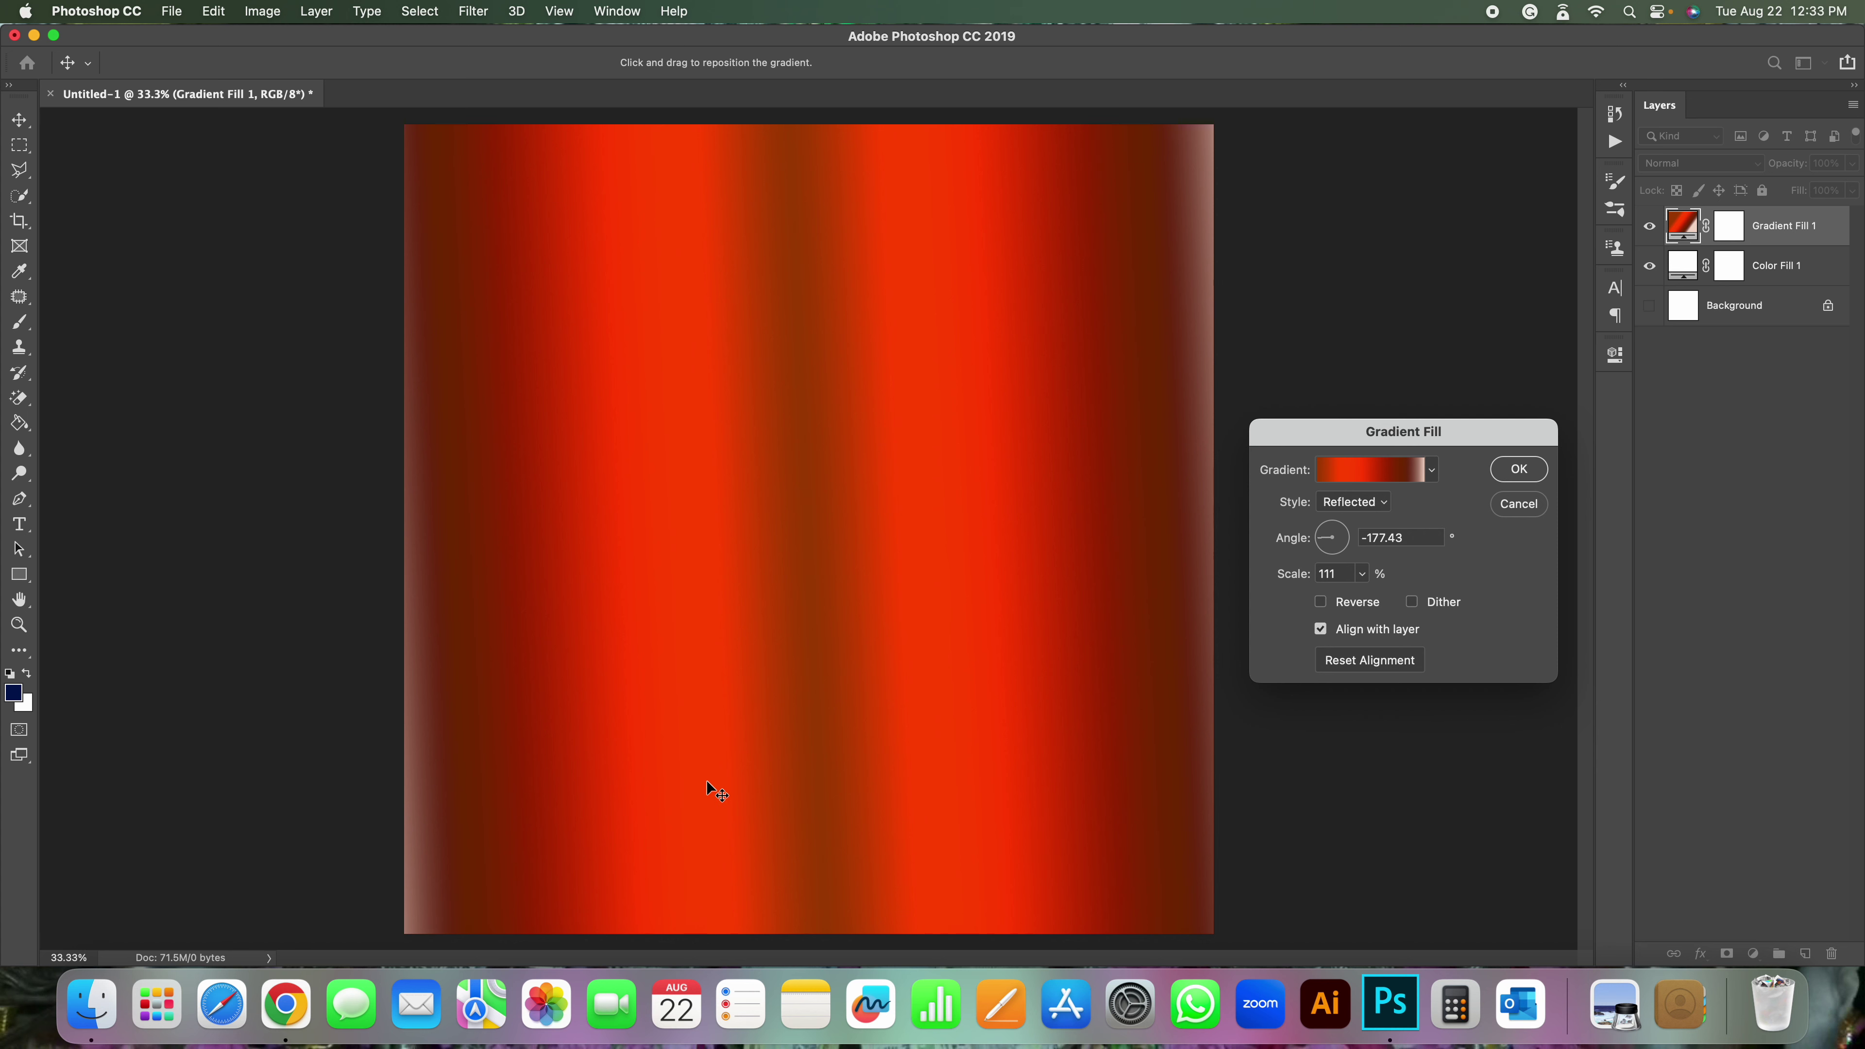
left_click(1518, 471)
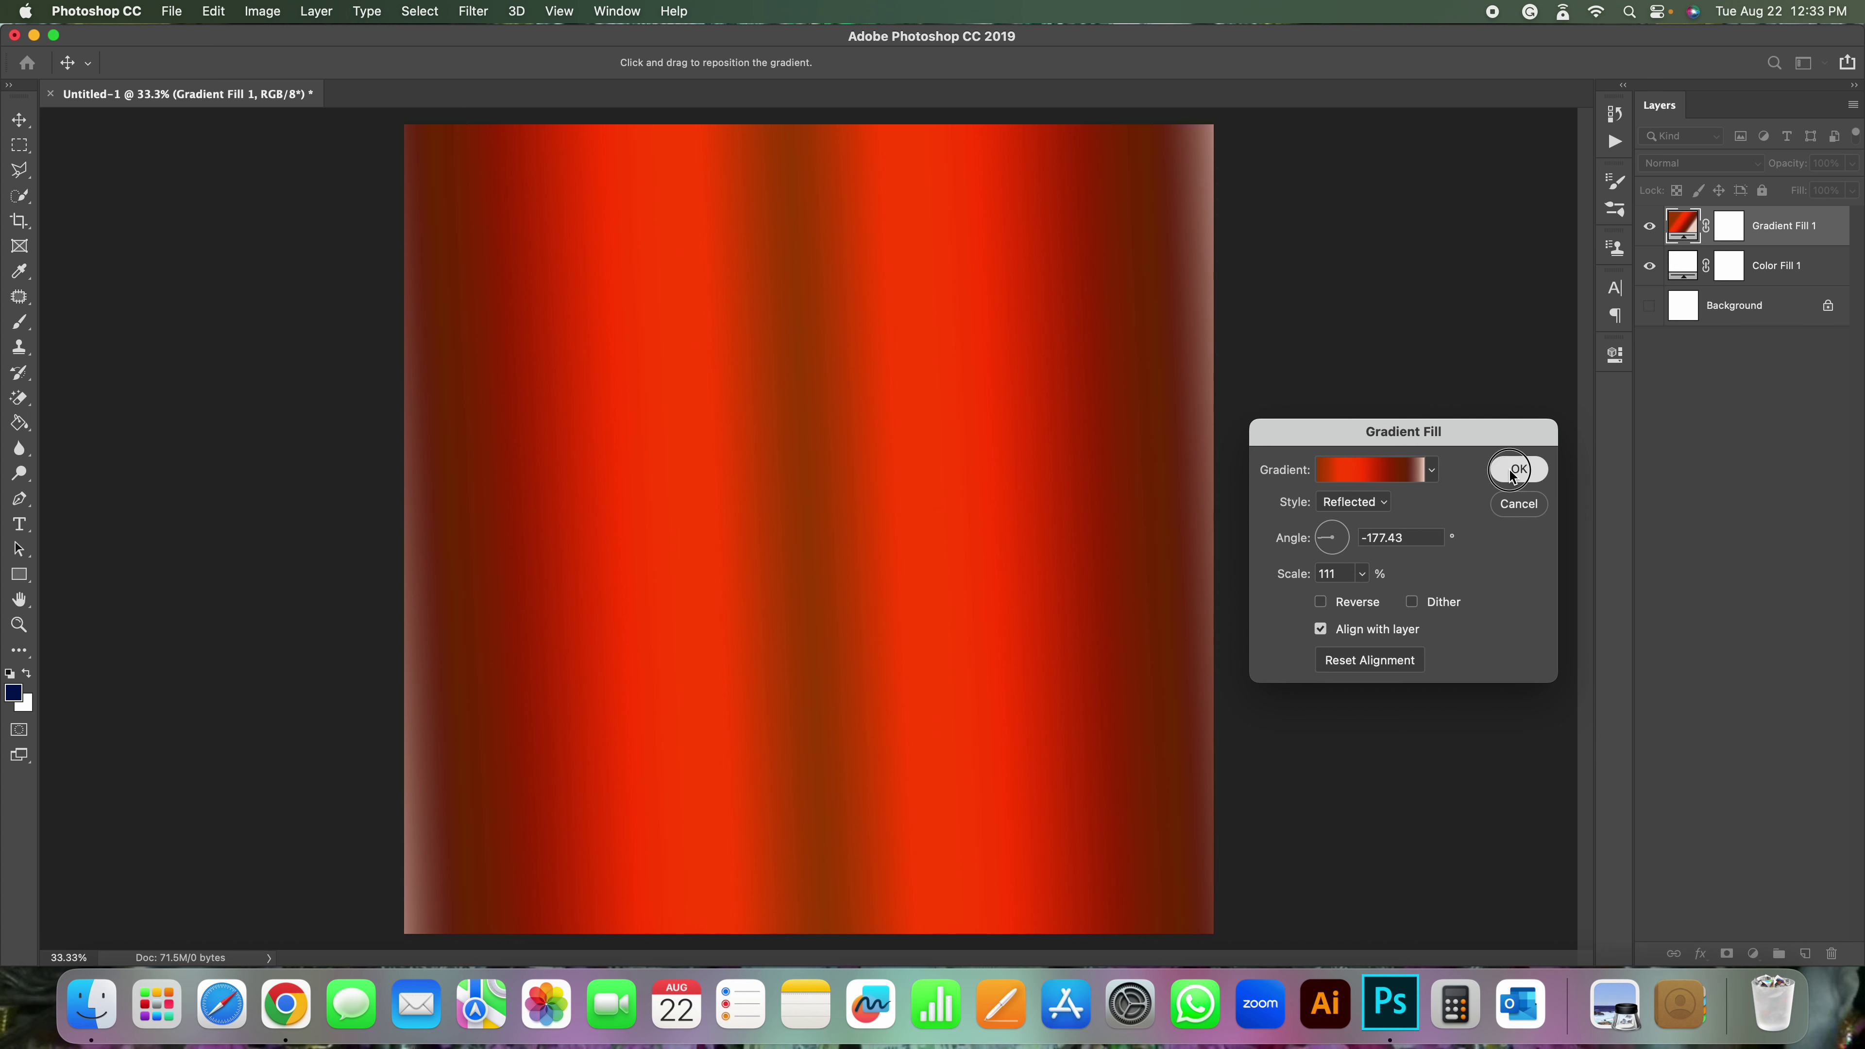